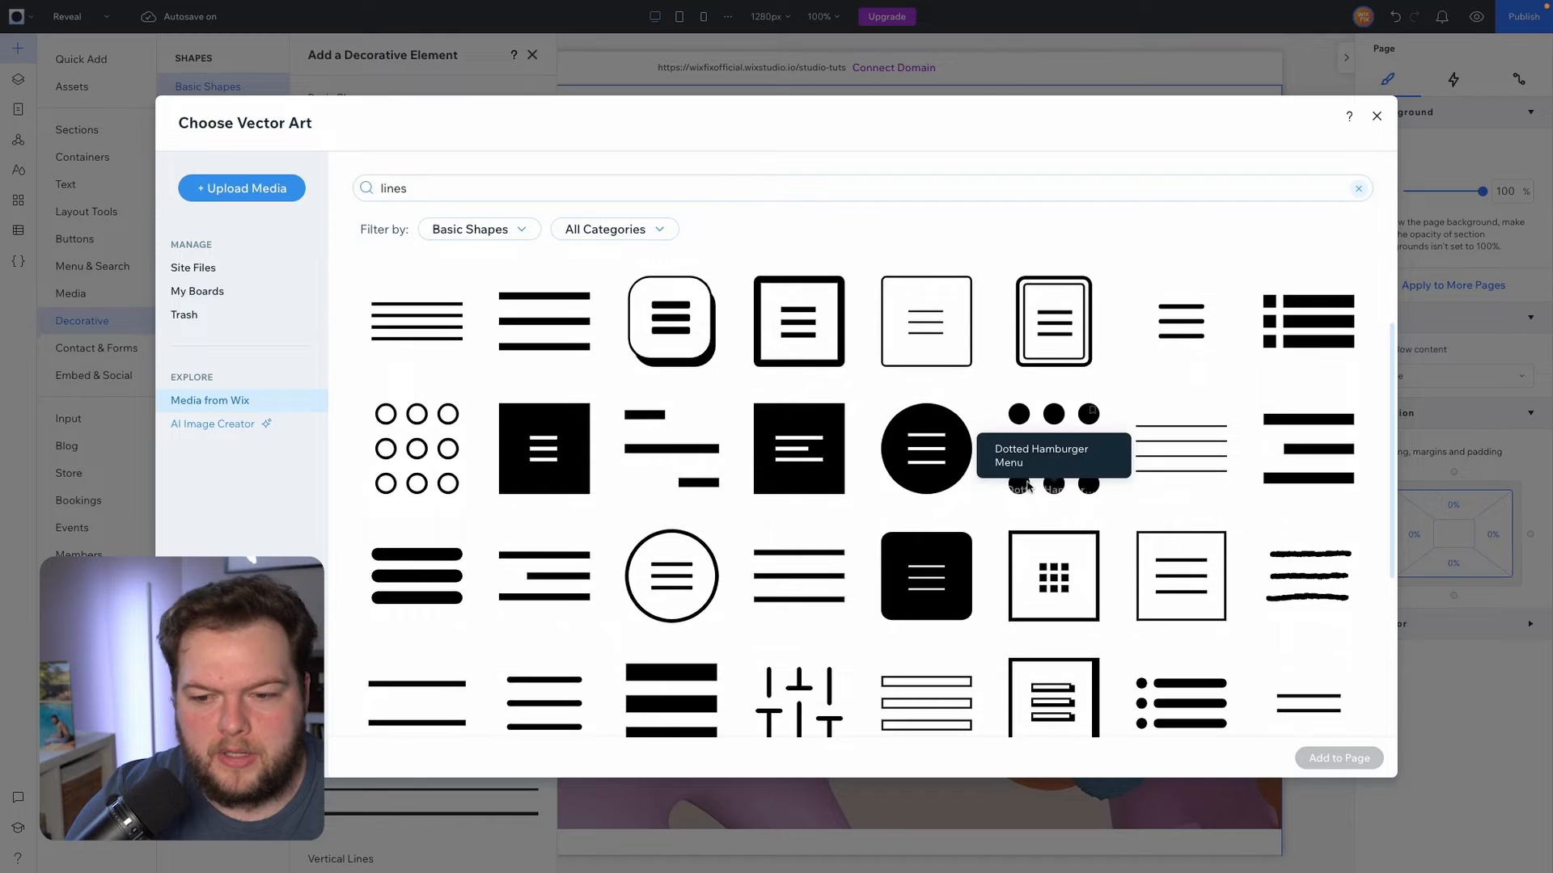
Add the staggered three-bar vector from the lines results to the page and set its width to 32 px.
{"action": "left_click", "coordinate": [664, 453]}
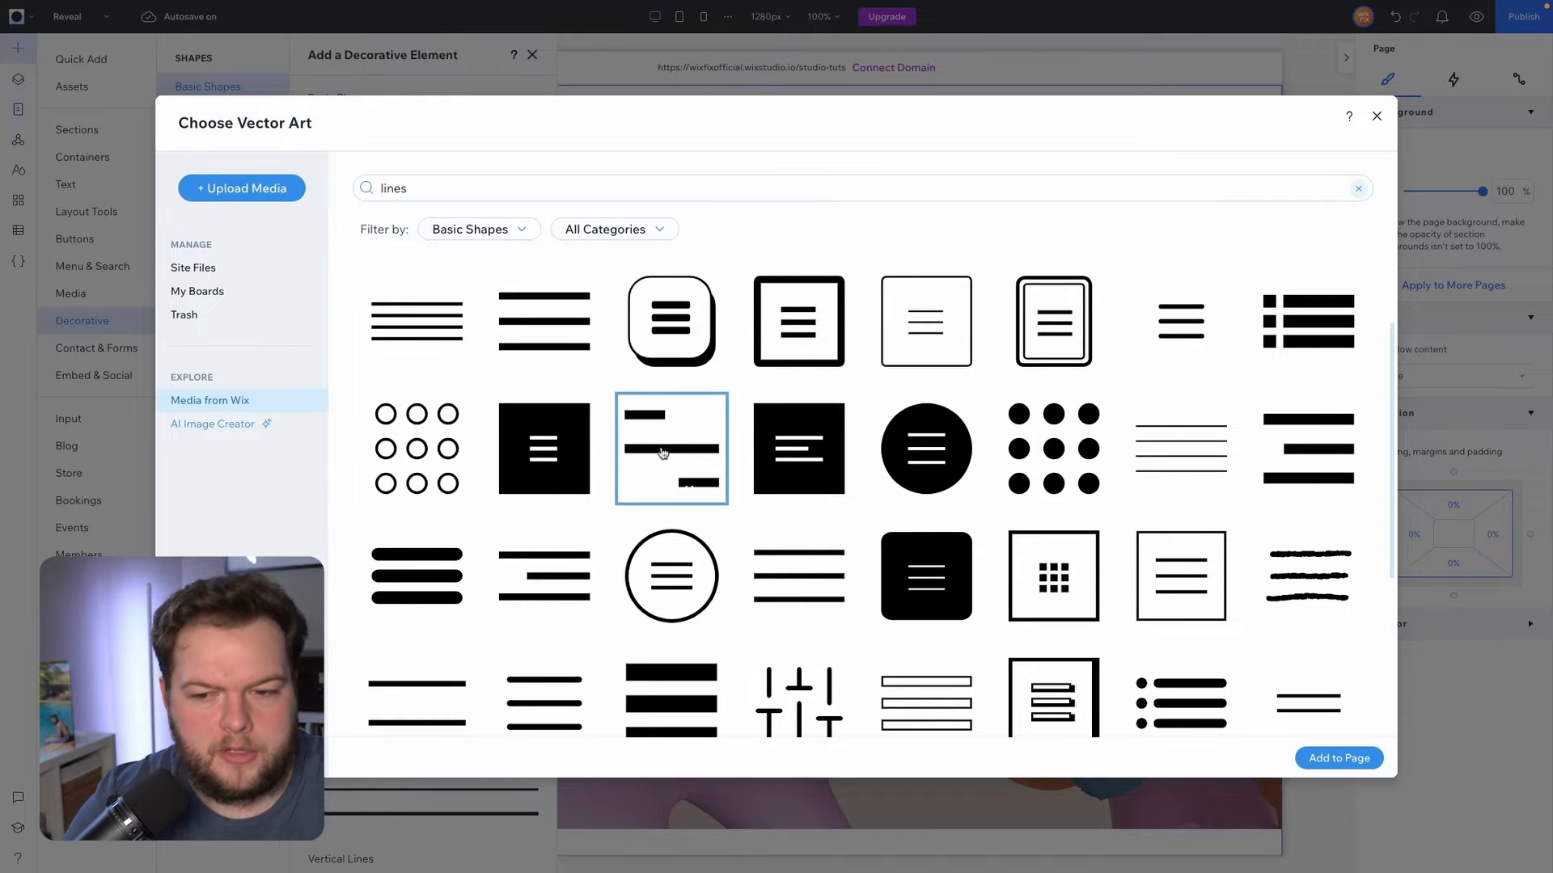
{"action": "double_click", "coordinate": [661, 448]}
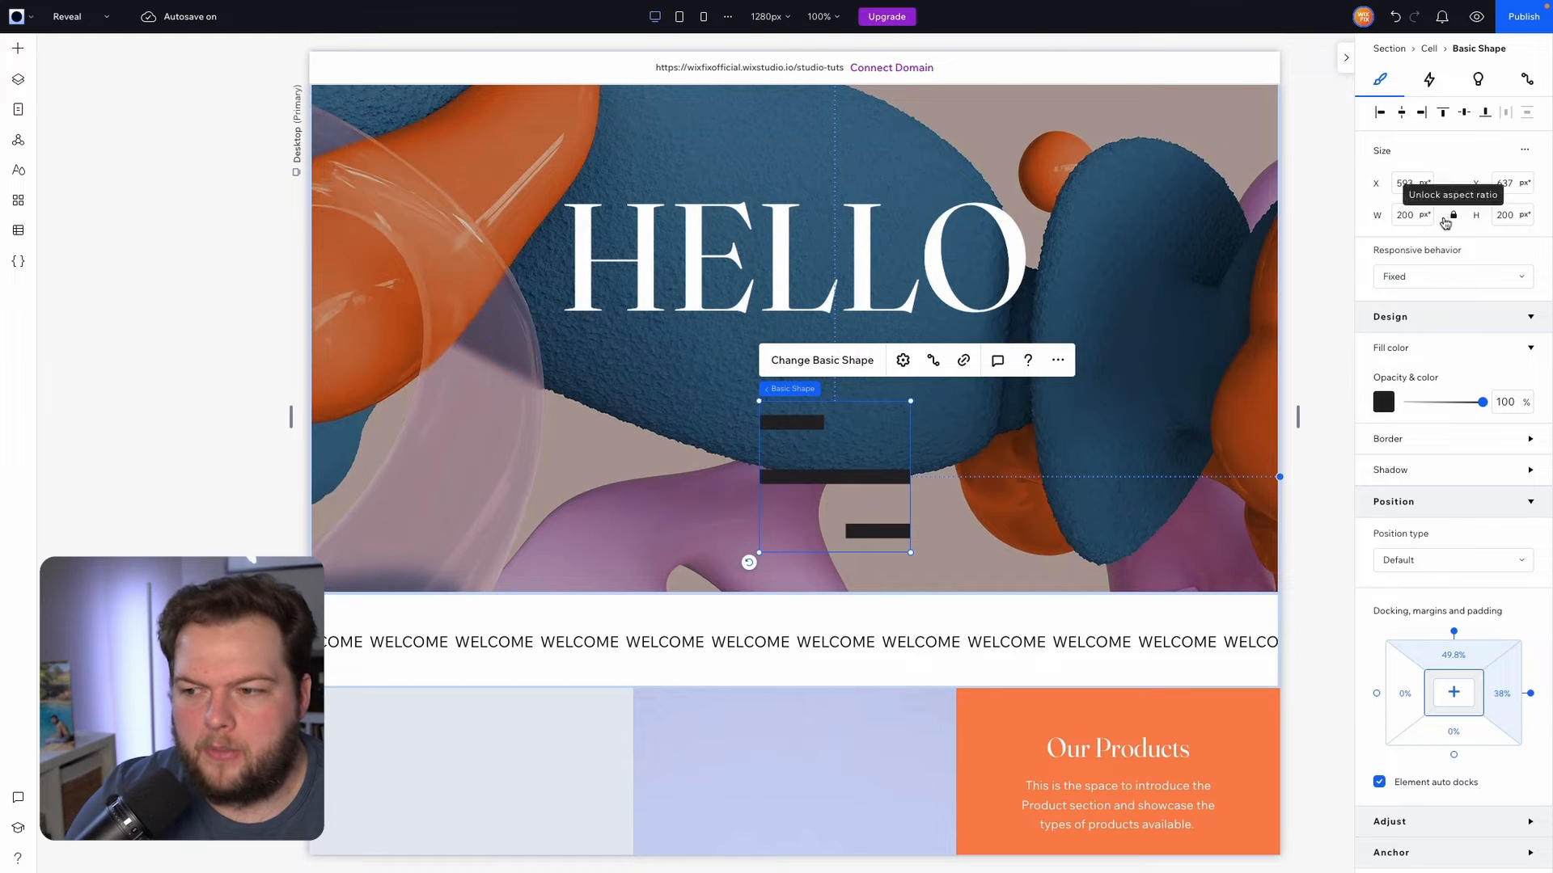
{"action": "left_click", "coordinate": [1414, 218]}
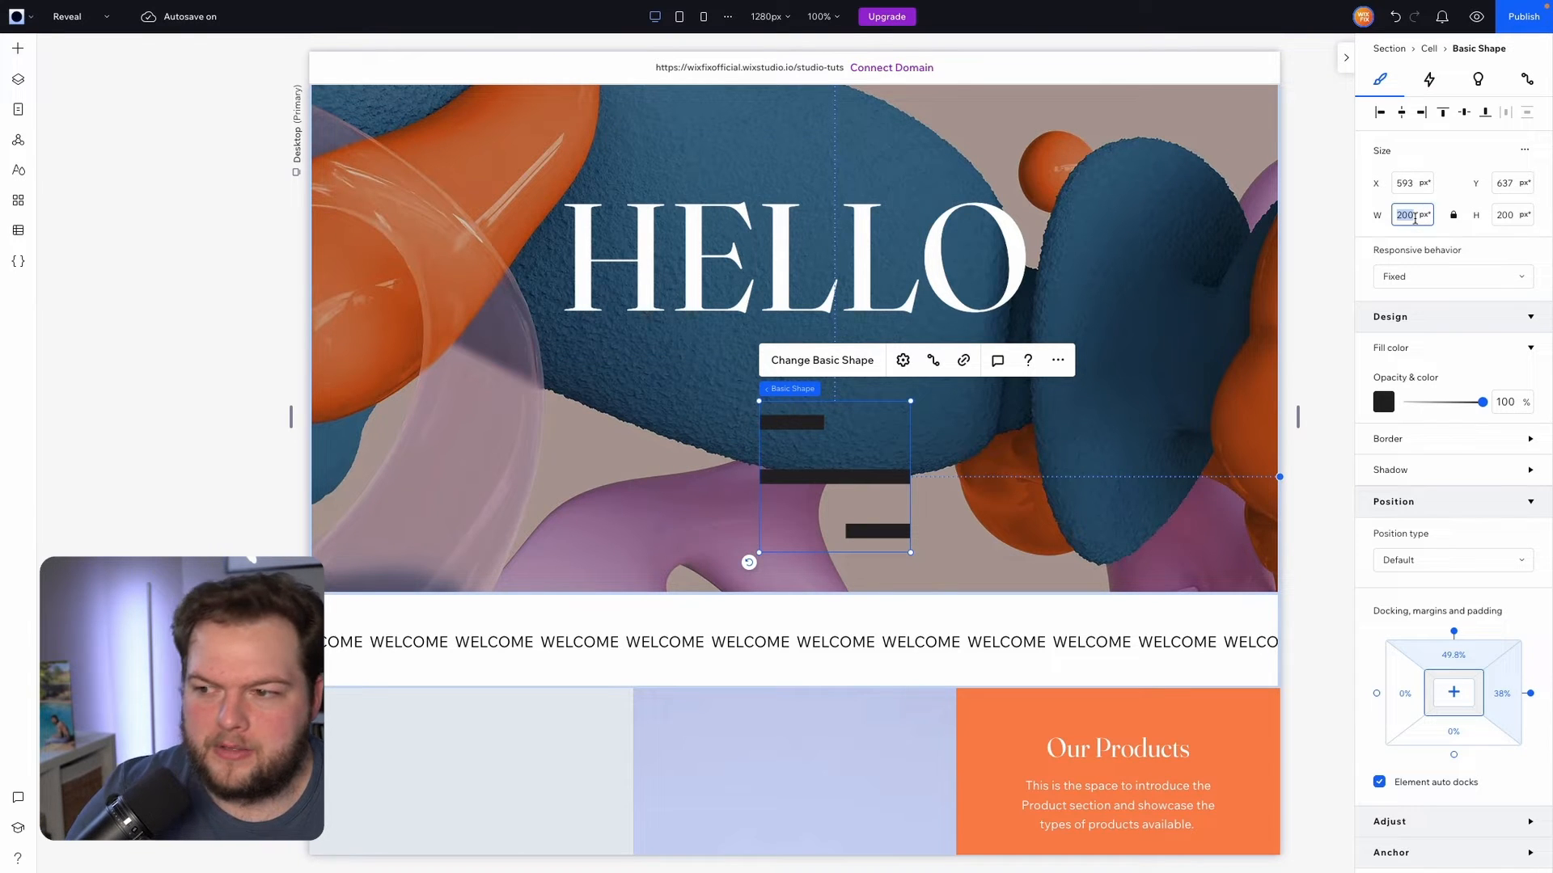
{"action": "type", "text": "32"}
{"action": "key", "text": "Tab"}
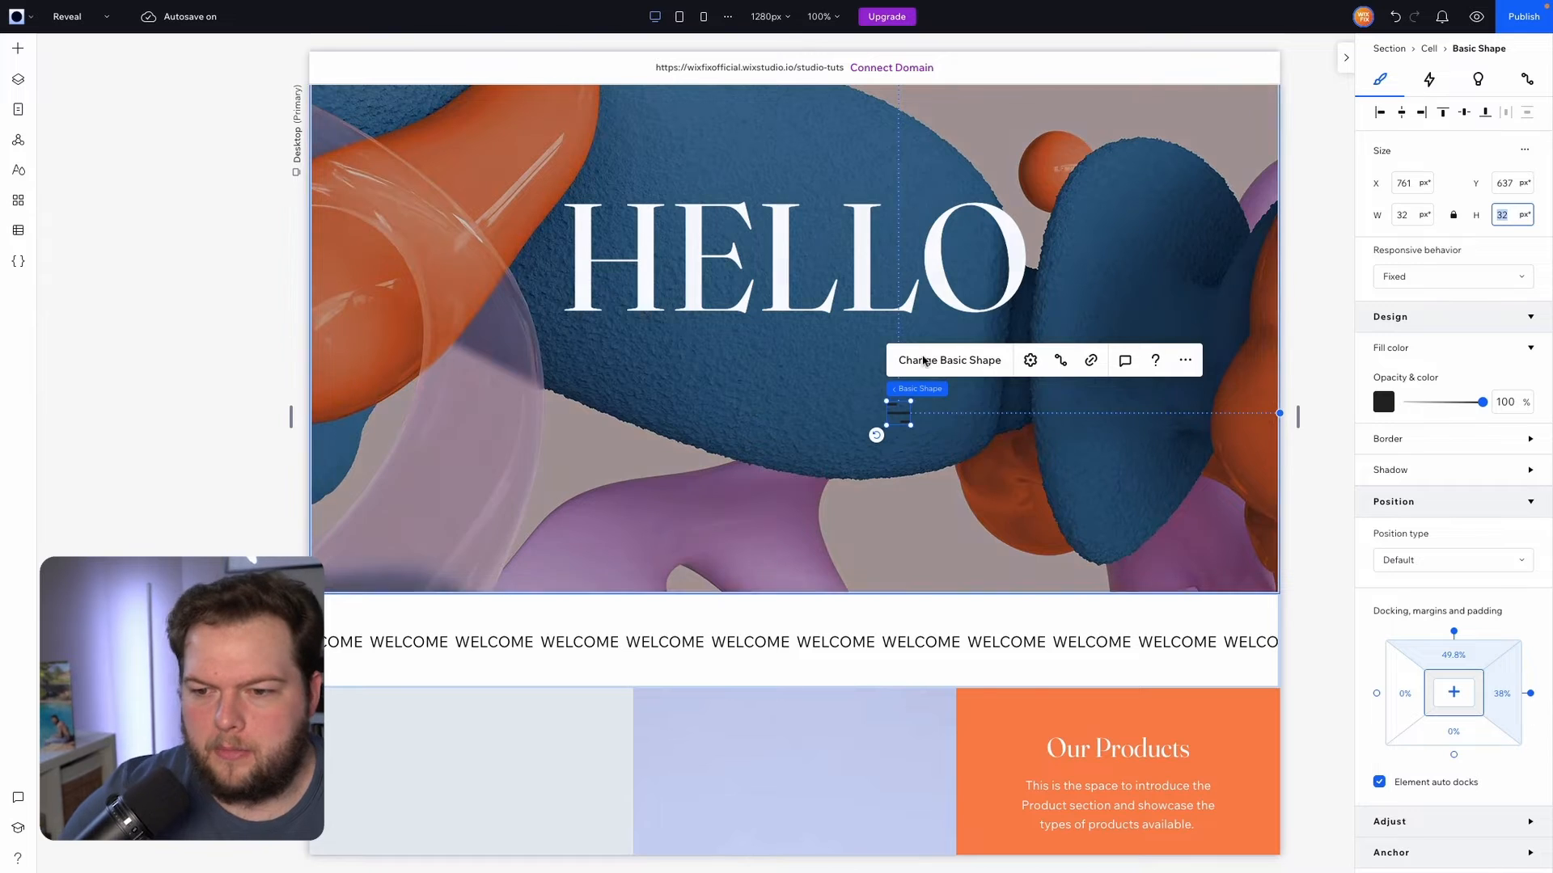
Move the small three-bar icon from the hero section into the header, near its right edge.
{"action": "scroll", "coordinate": [906, 420], "scroll_direction": "up", "scroll_amount": 3}
{"action": "left_click_drag", "start_coordinate": [900, 654], "coordinate": [1228, 123]}
{"action": "left_click", "coordinate": [1318, 136]}
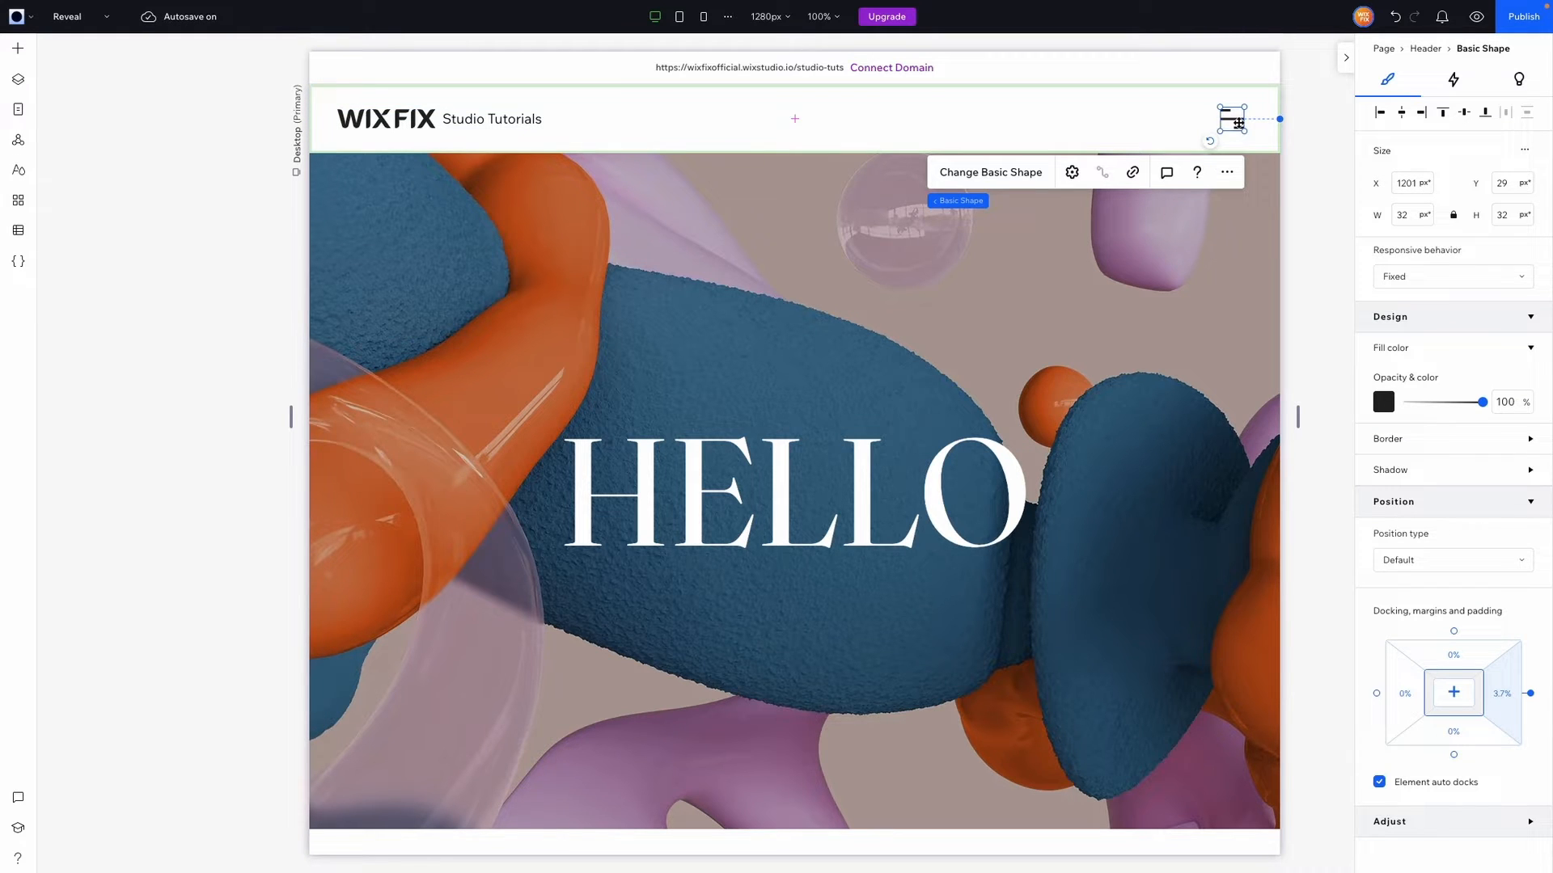
Add the "Help us keep our ocean clean" side lightbox template to the site.
{"action": "left_click", "coordinate": [19, 54]}
{"action": "left_click", "coordinate": [109, 212]}
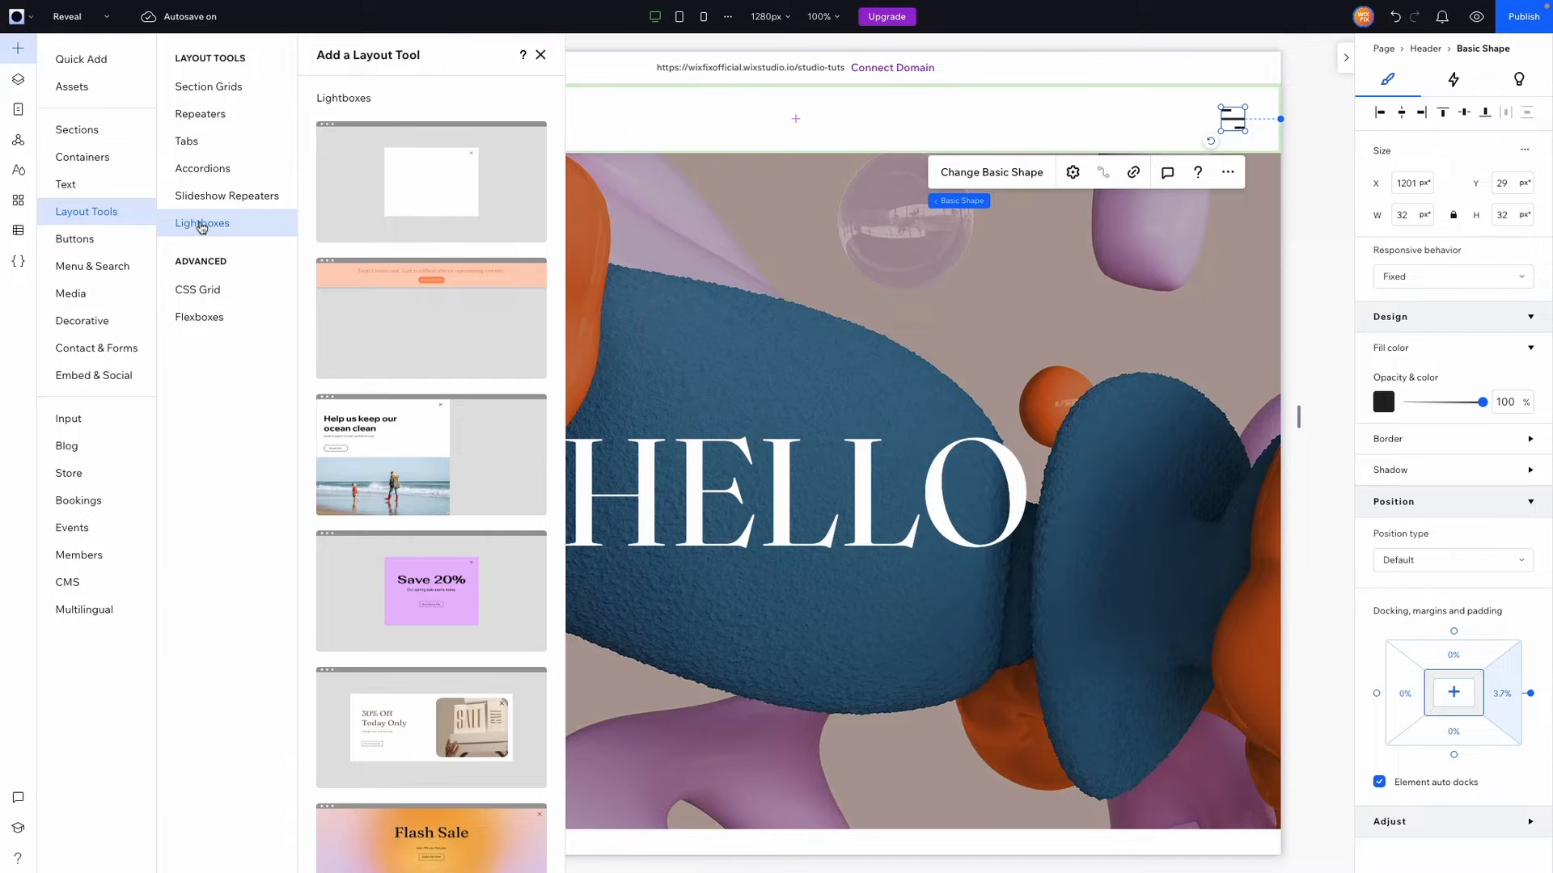
{"action": "scroll", "coordinate": [418, 346], "scroll_direction": "down", "scroll_amount": 1}
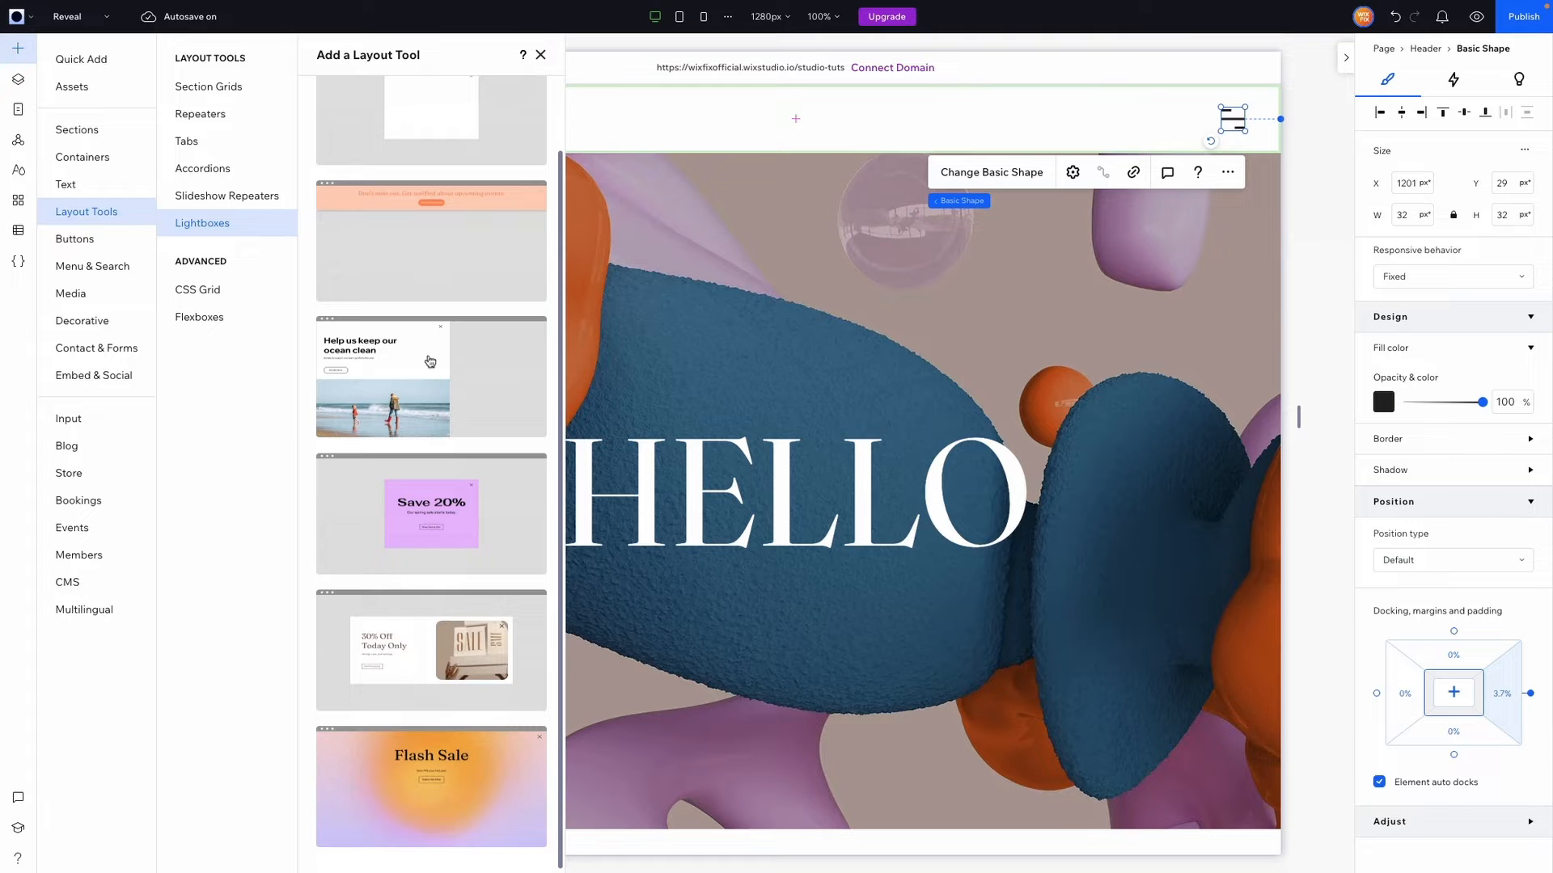
{"action": "left_click", "coordinate": [465, 358]}
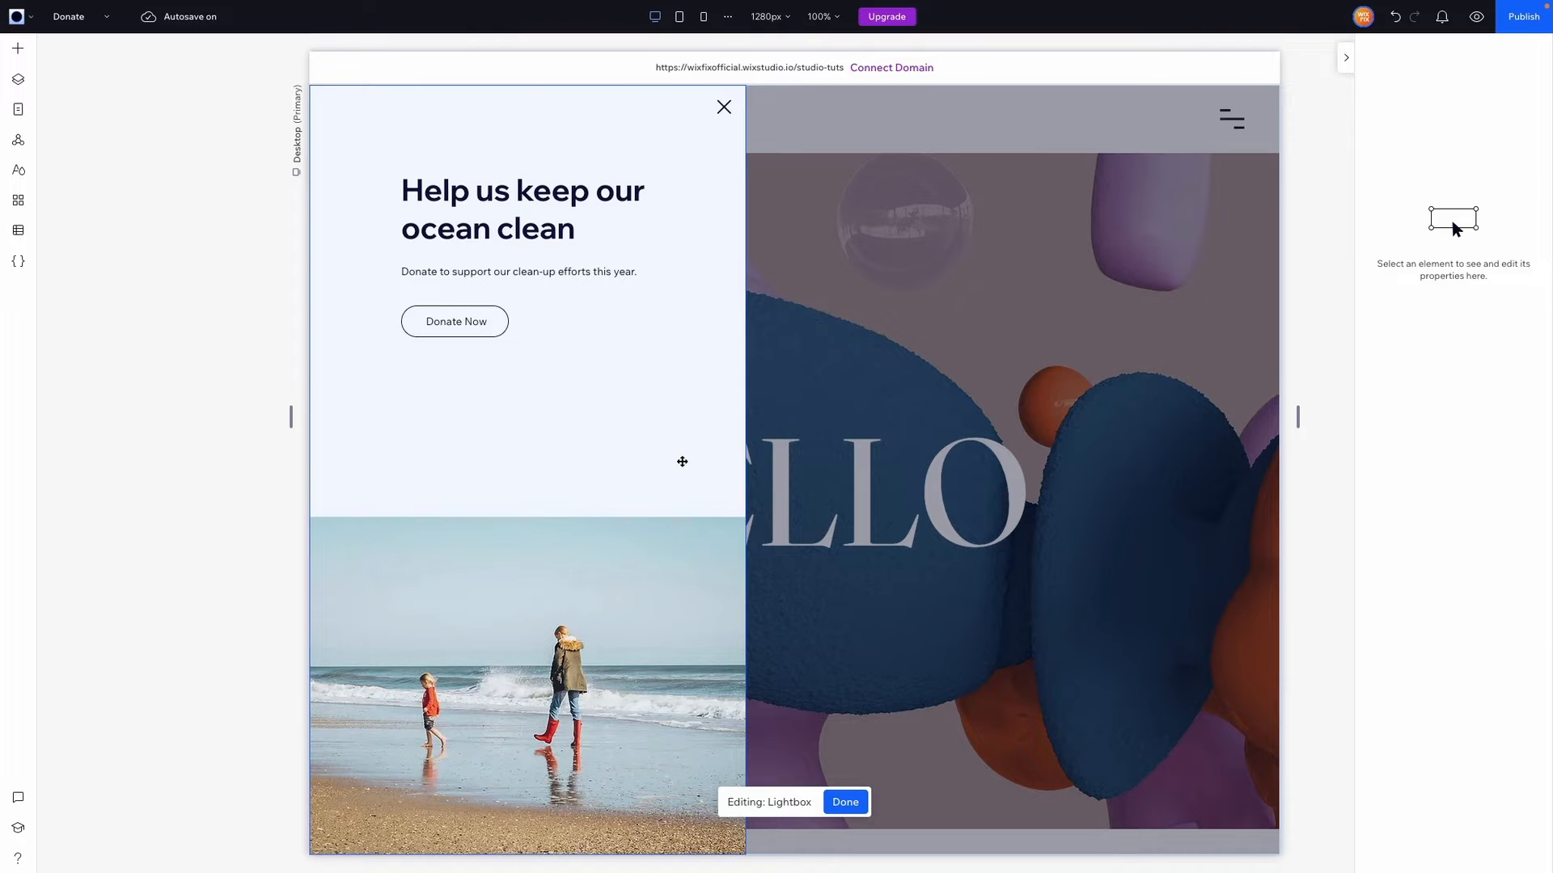
Turn off automatic display on pages in the new lightbox's trigger settings.
{"action": "left_click", "coordinate": [647, 451]}
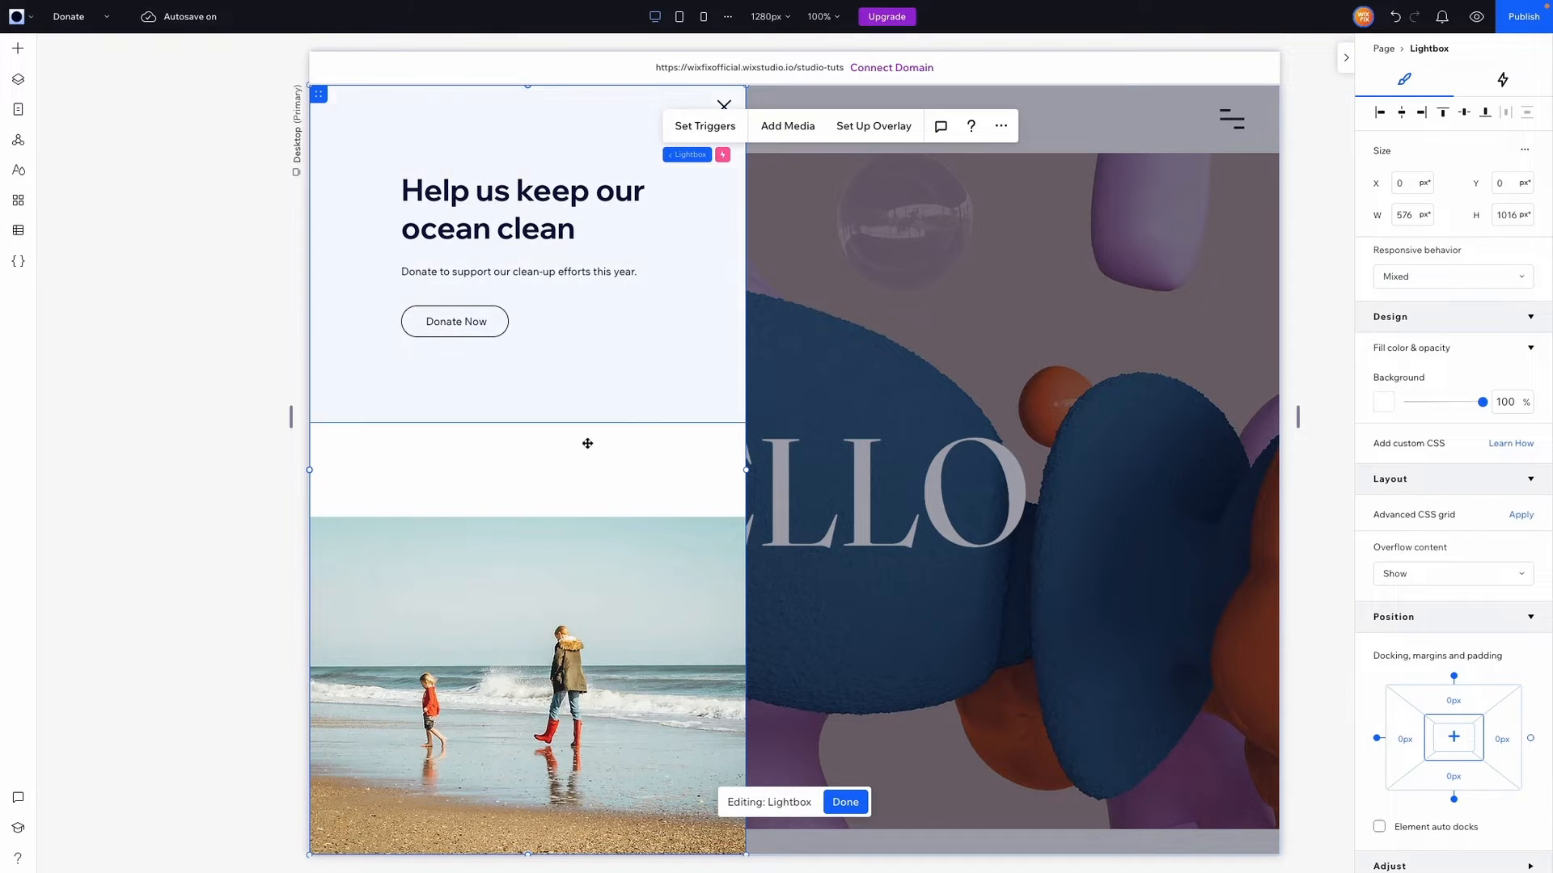
{"action": "left_click", "coordinate": [705, 126]}
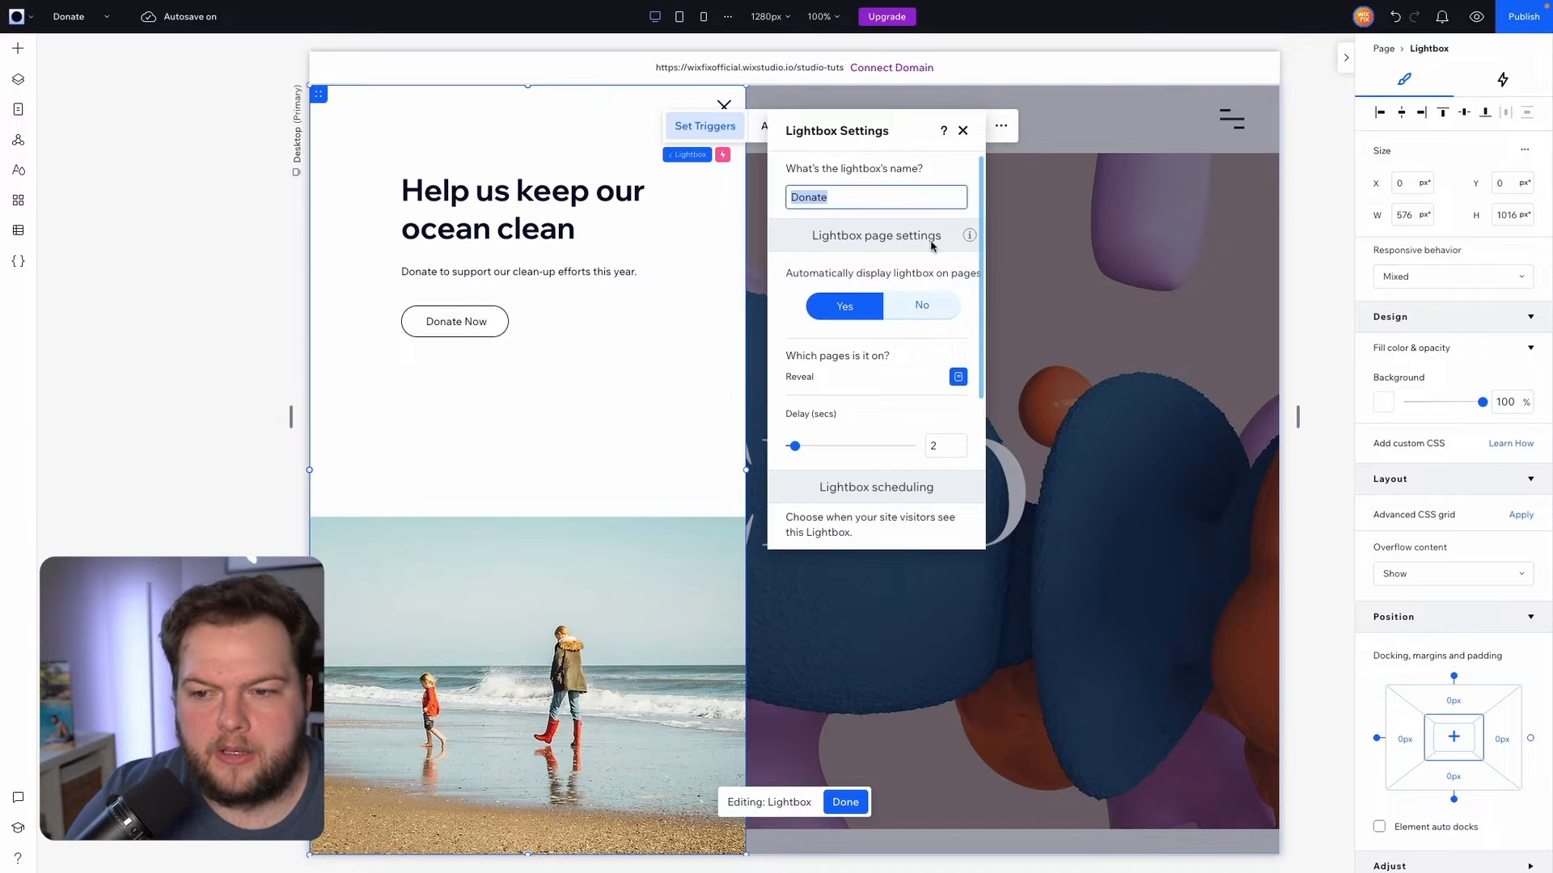
{"action": "left_click", "coordinate": [907, 307]}
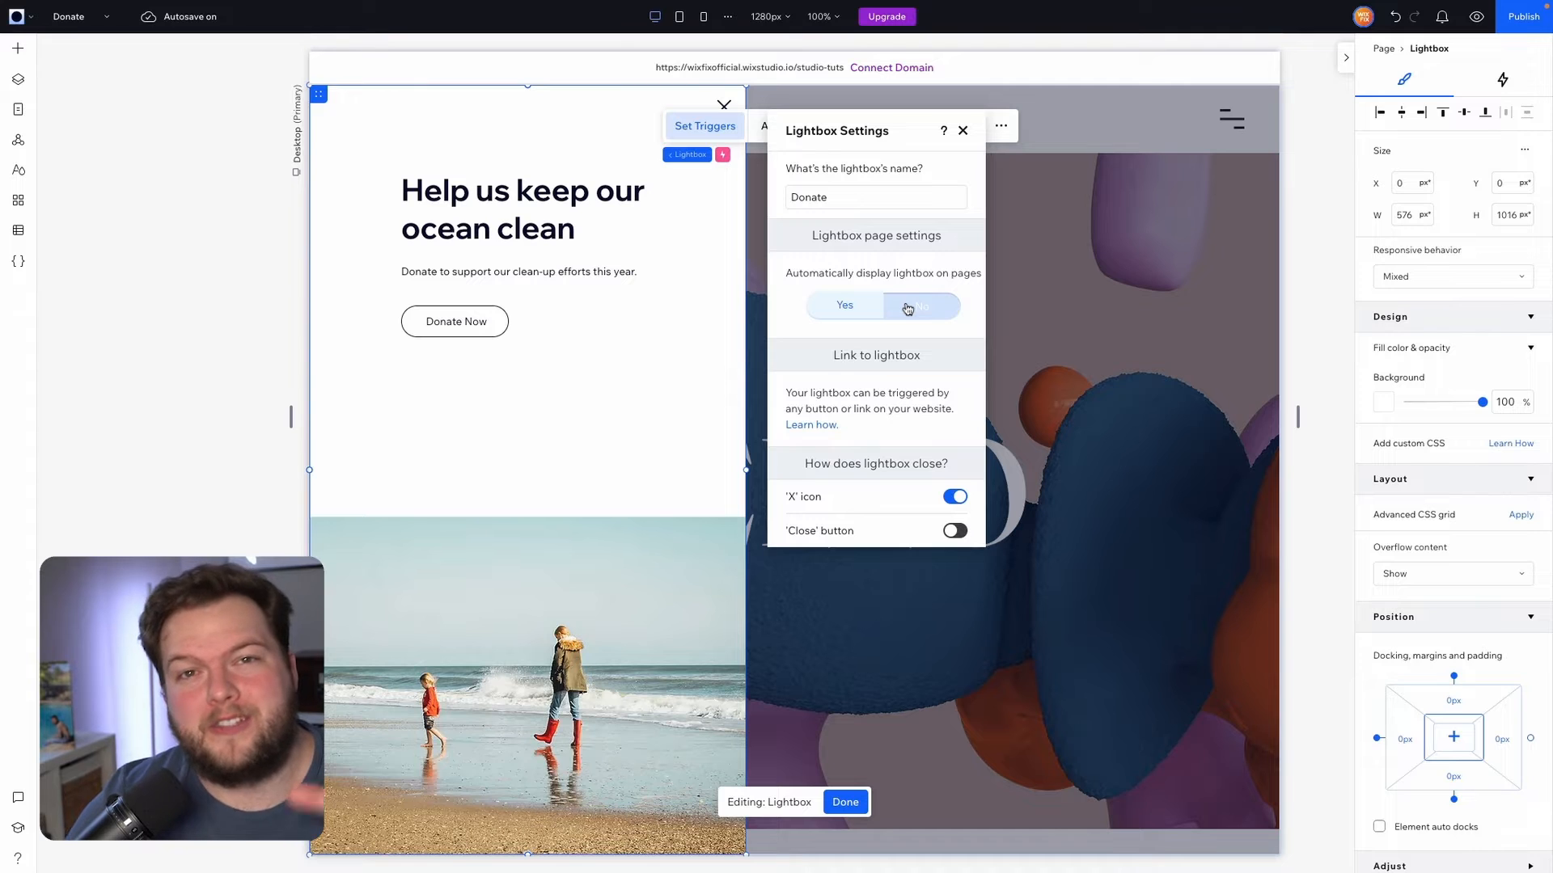
{"action": "left_click", "coordinate": [908, 309]}
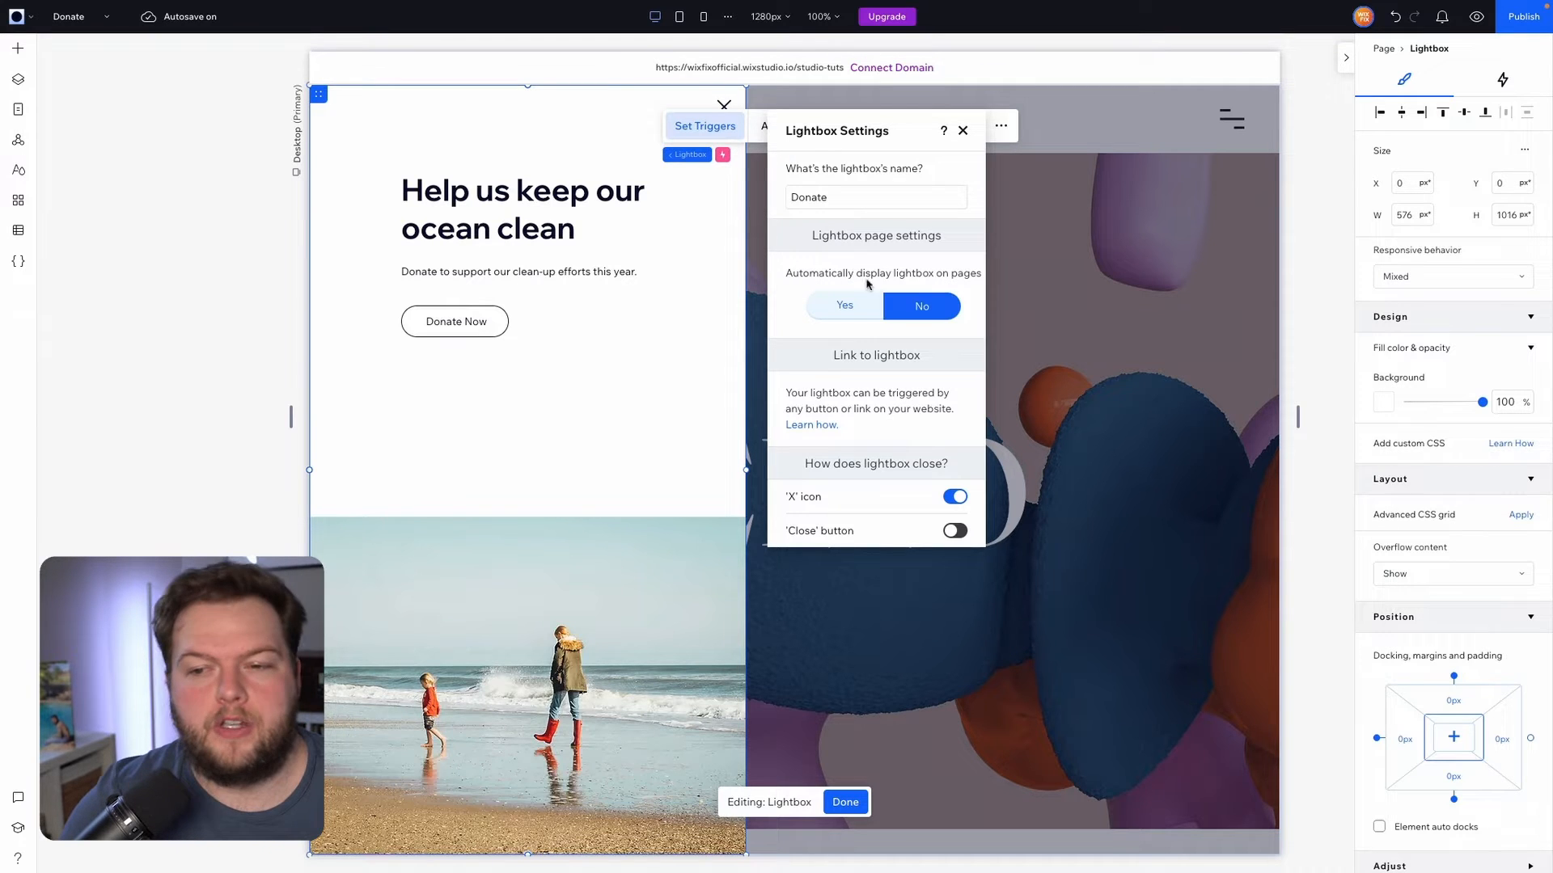
Rename the lightbox as Menu and close its settings.
{"action": "double_click", "coordinate": [852, 196]}
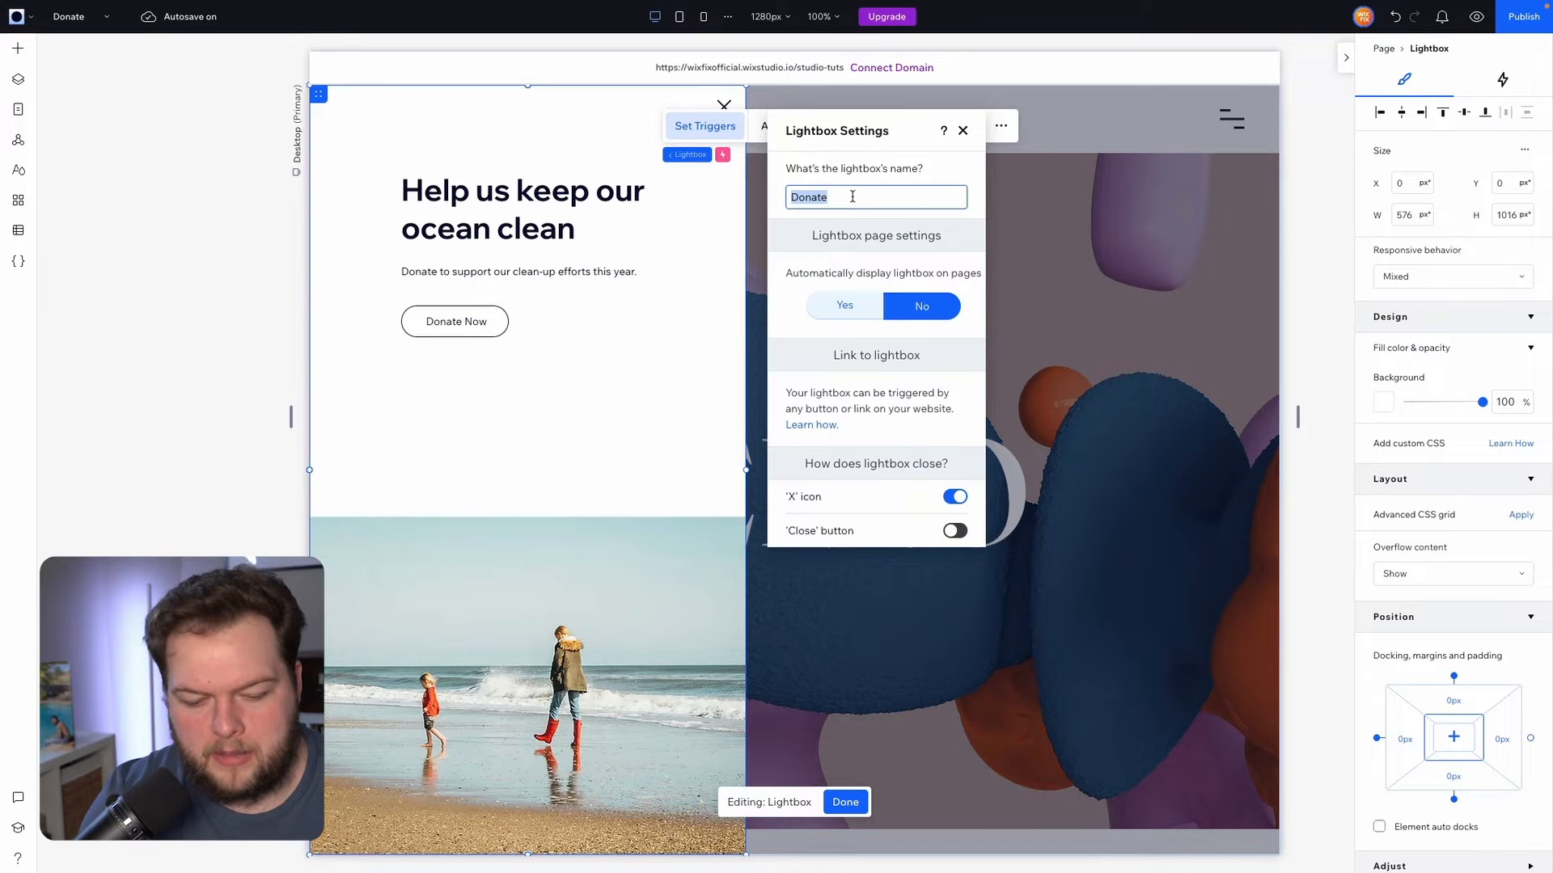
{"action": "type", "text": "Menu"}
{"action": "key", "text": "Return"}
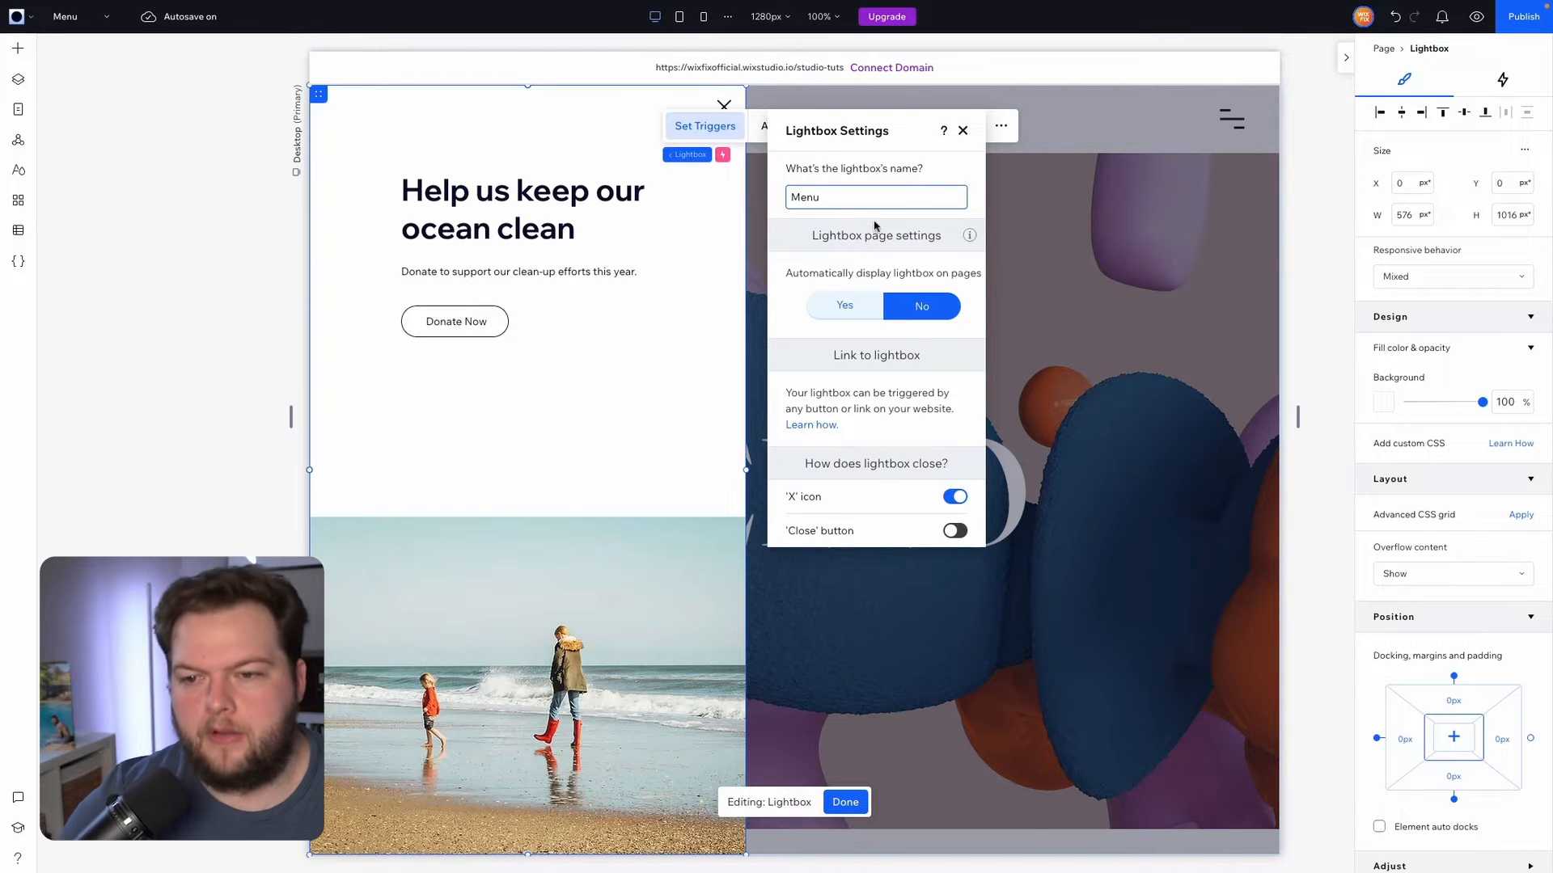
{"action": "left_click", "coordinate": [964, 132]}
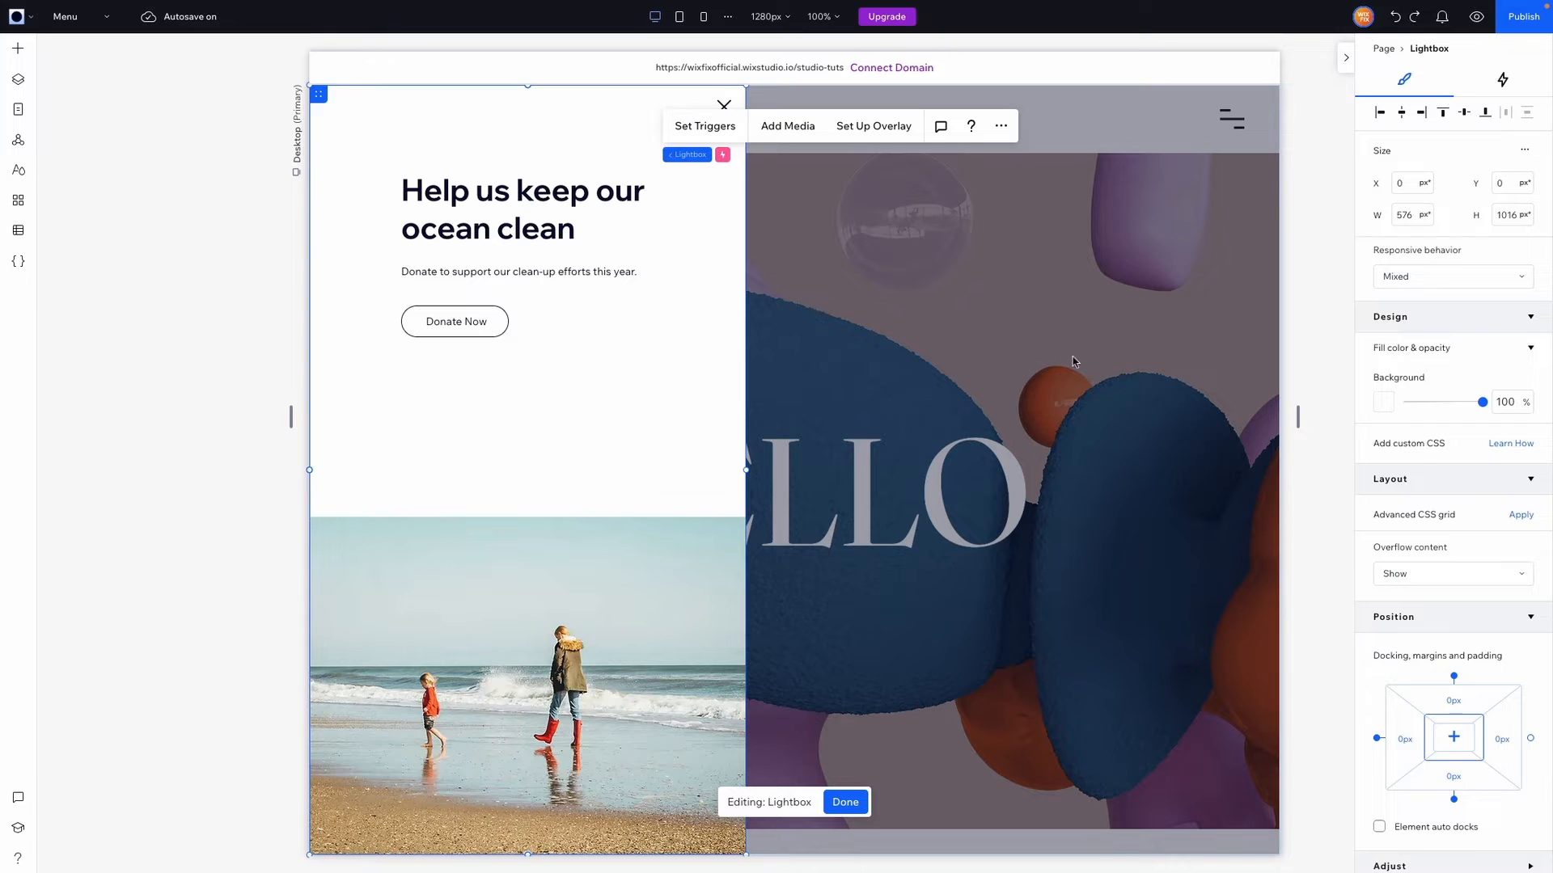
Enable advanced sizing for the lightbox, set its width to 100%, and align it to the page's right edge.
{"action": "left_click", "coordinate": [1420, 114]}
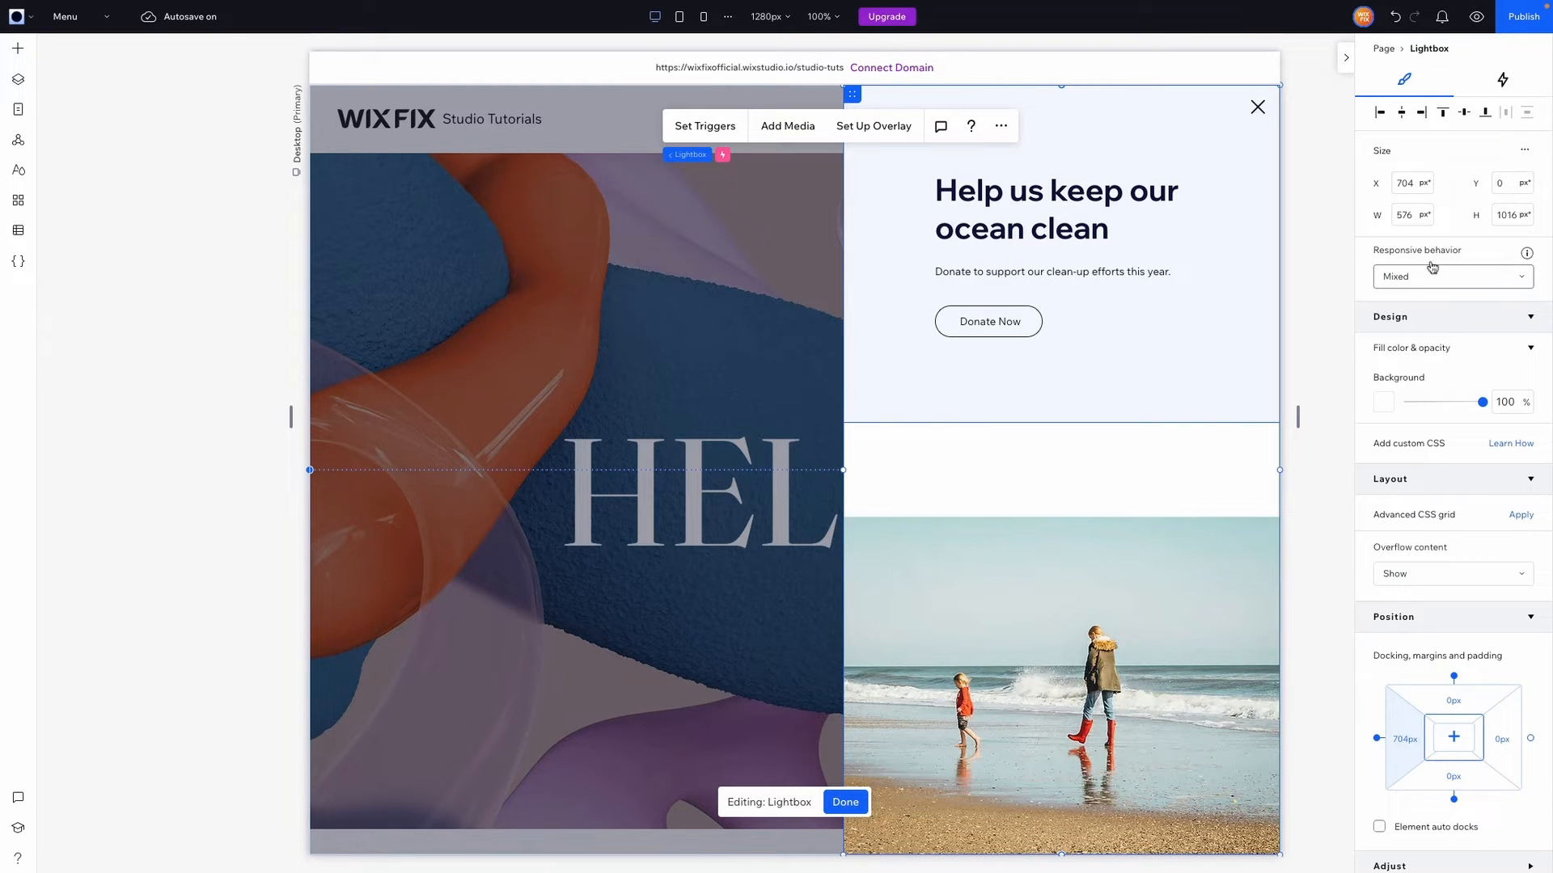
{"action": "left_click", "coordinate": [1525, 149]}
{"action": "left_click", "coordinate": [1487, 160]}
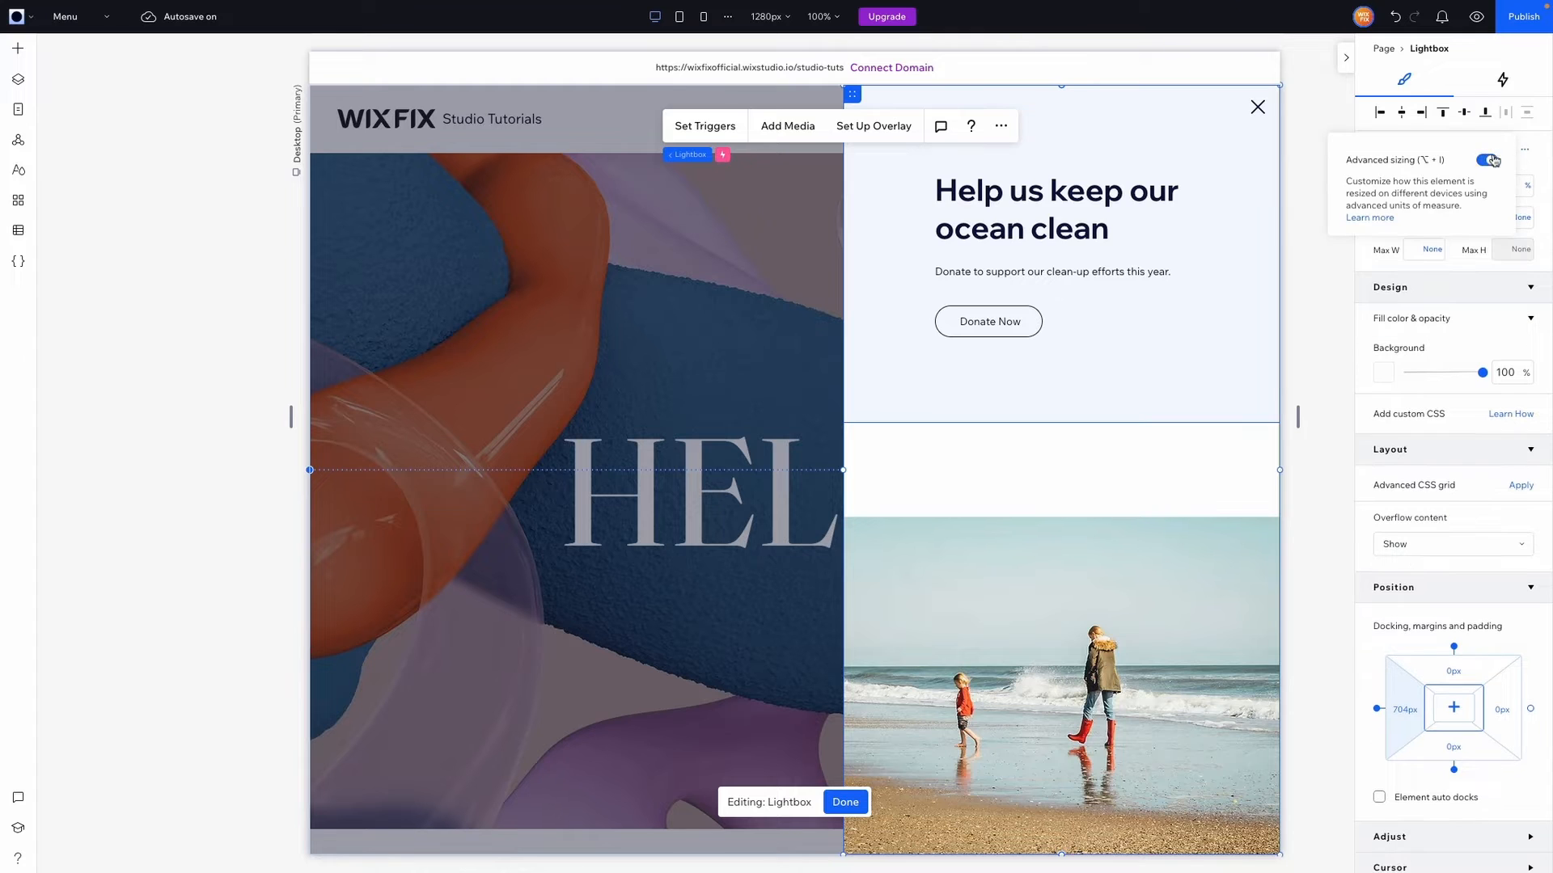
{"action": "double_click", "coordinate": [1425, 187]}
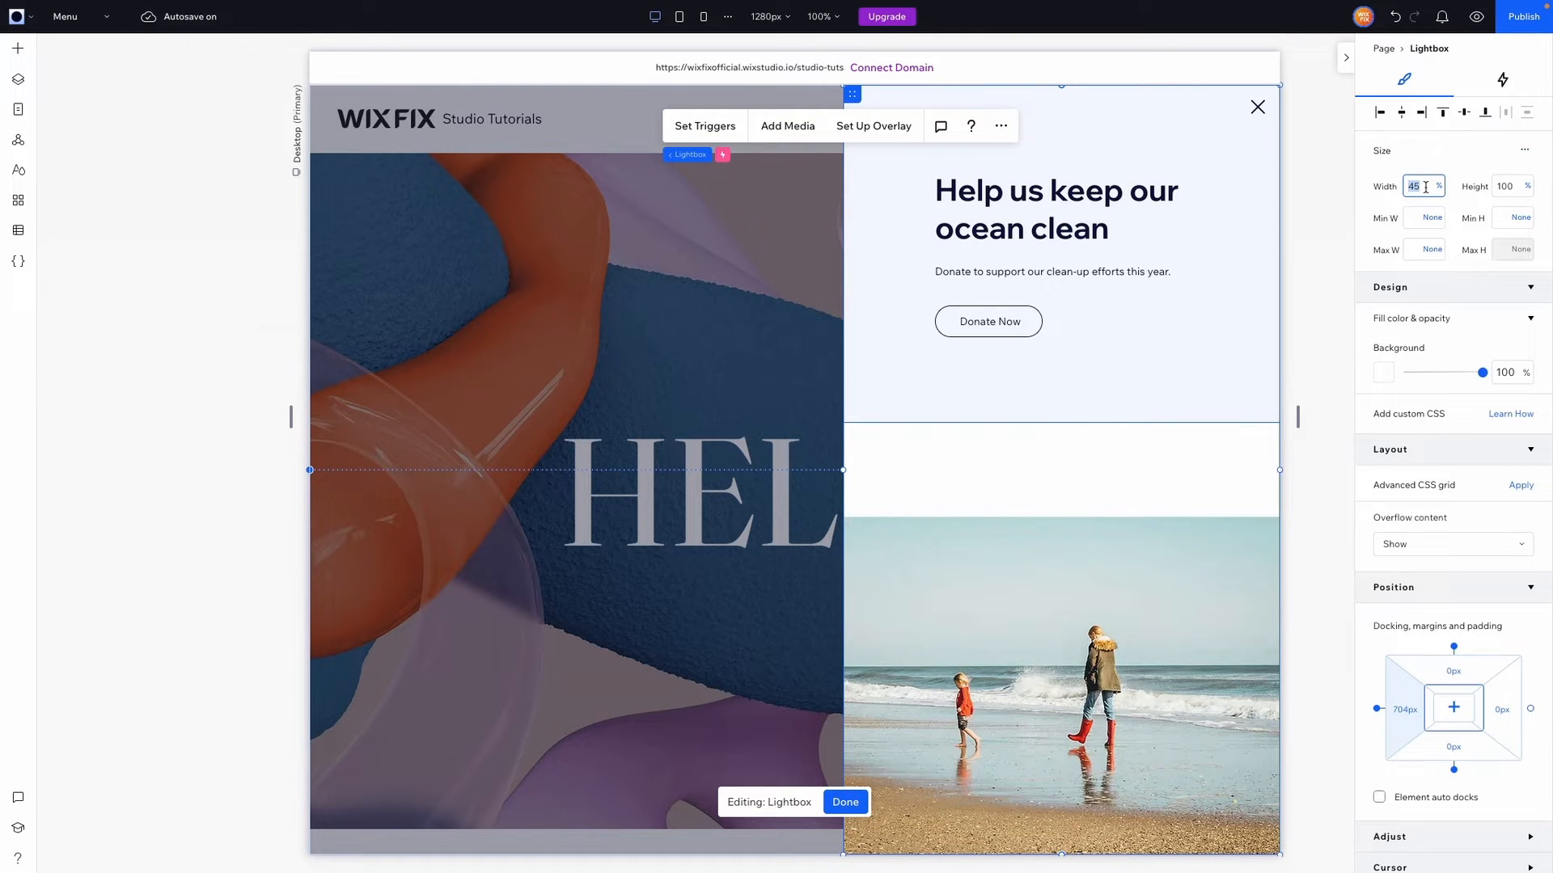
{"action": "type", "text": "100"}
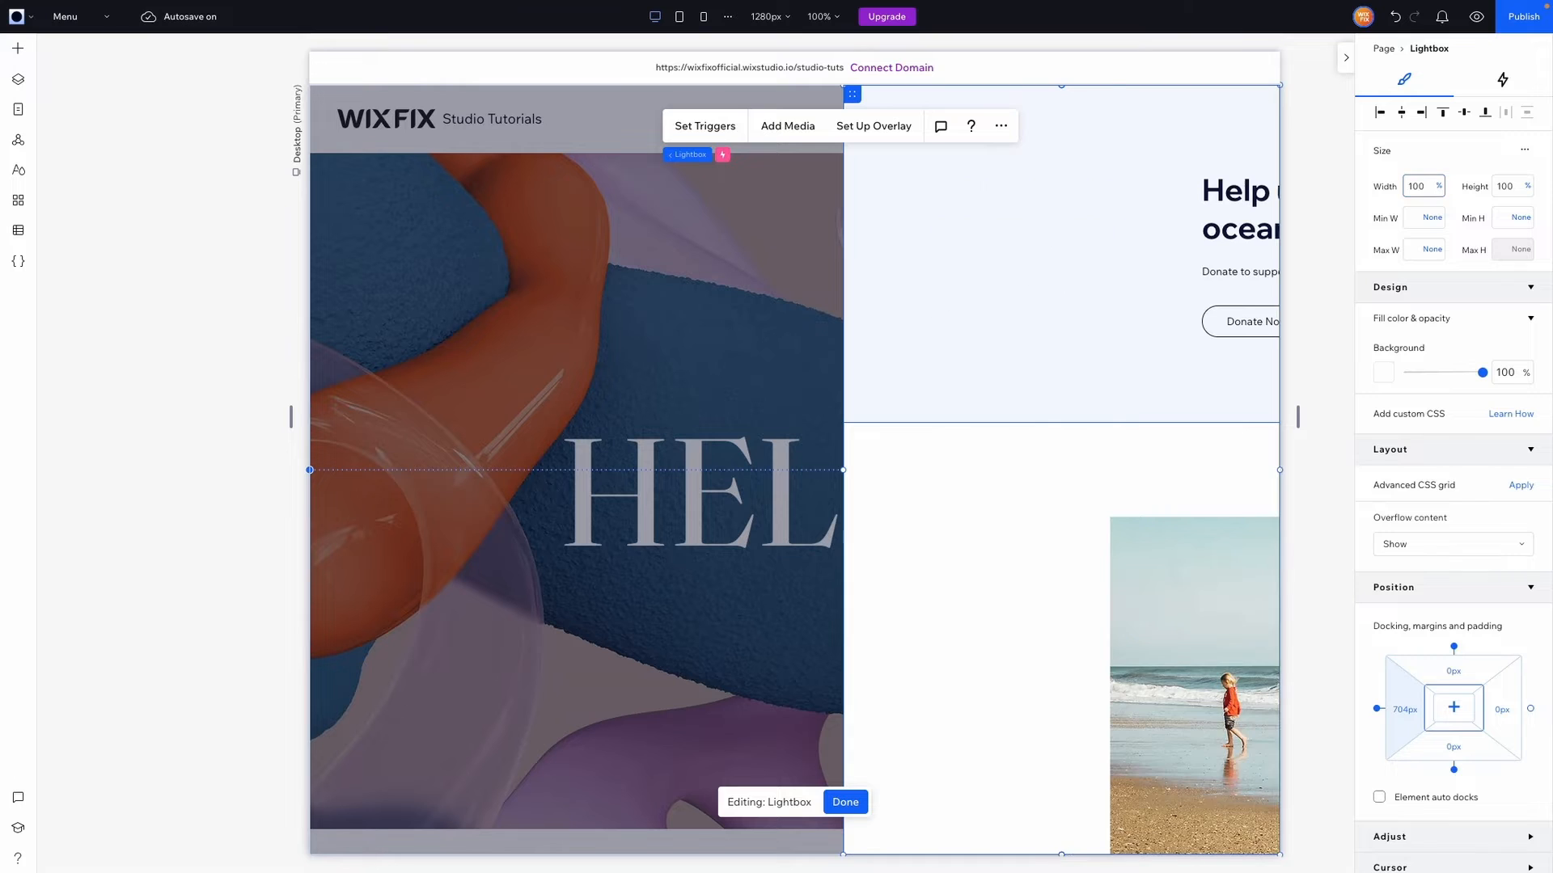
{"action": "key", "text": "Return"}
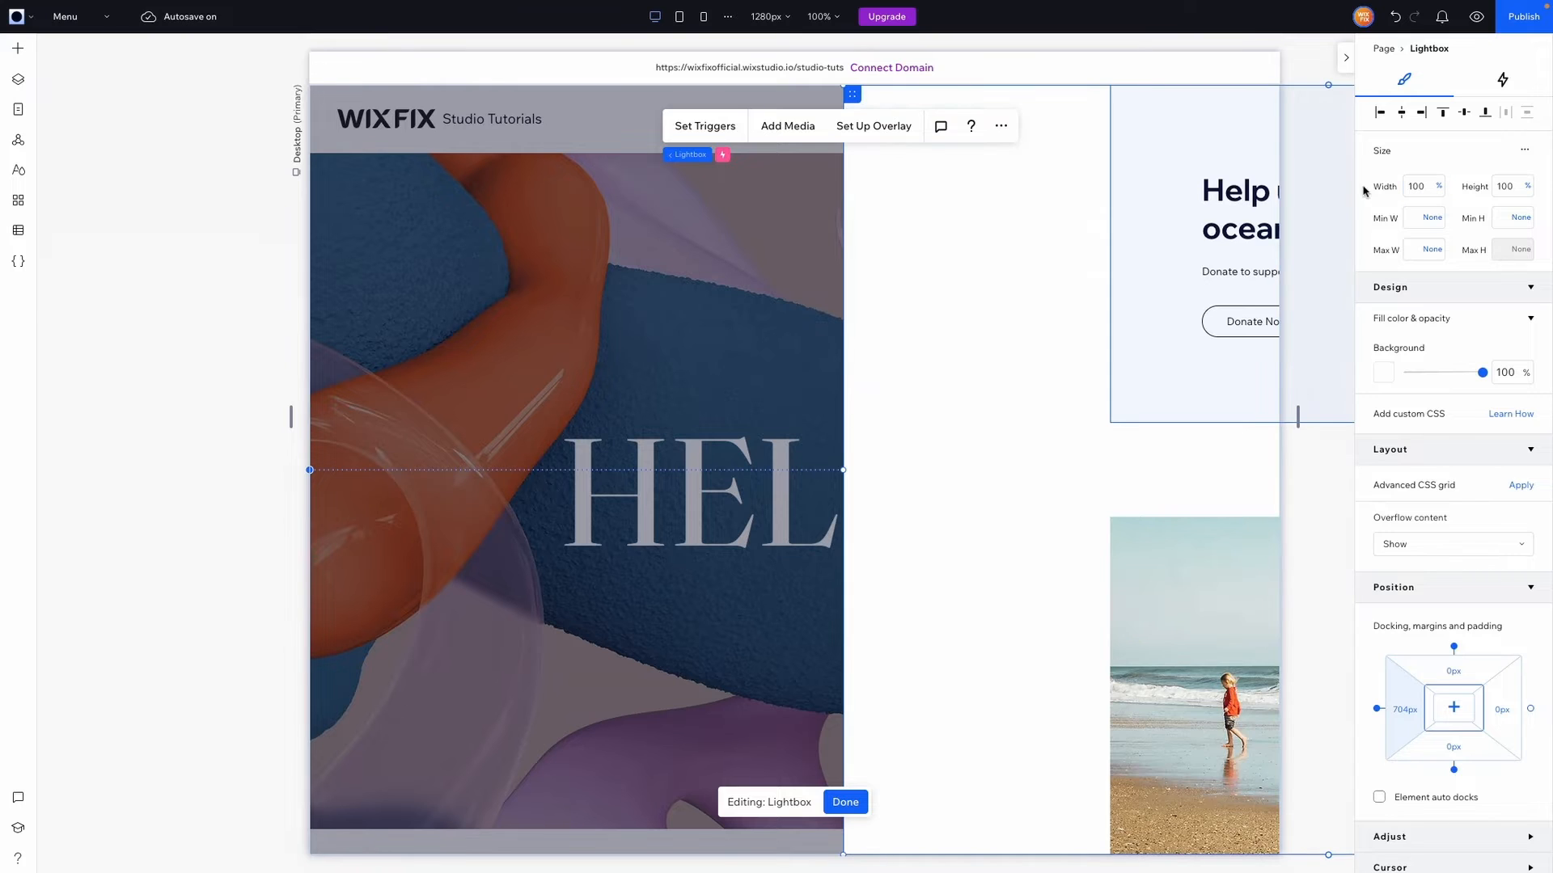
{"action": "left_click", "coordinate": [1423, 115]}
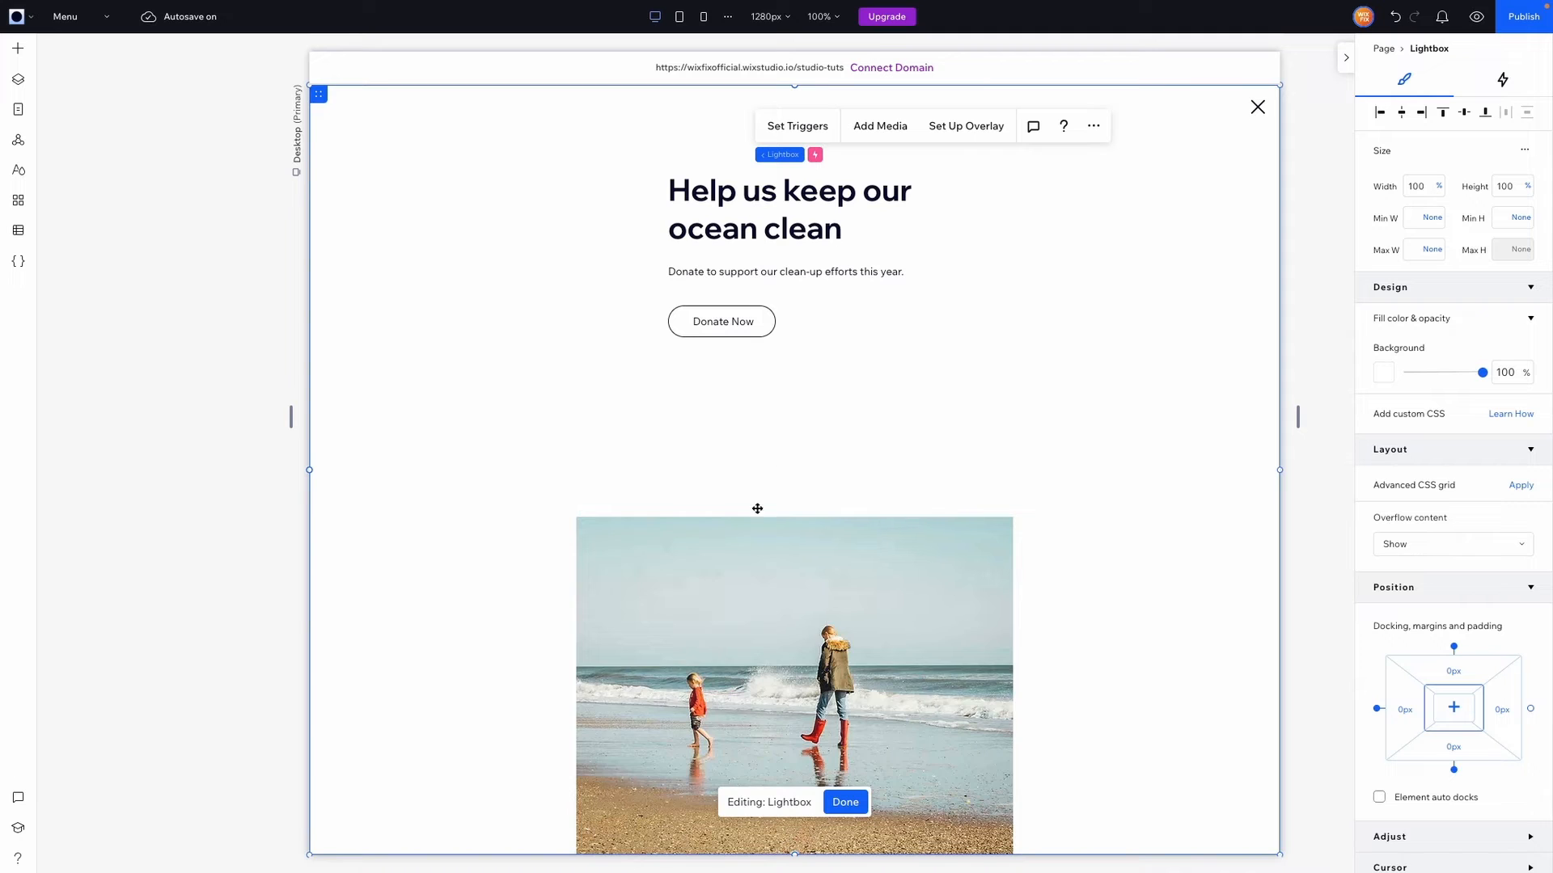
Delete the beach photo and the donation text container so the lightbox holds only its close icon.
{"action": "left_click", "coordinate": [742, 559]}
{"action": "key", "text": "Delete"}
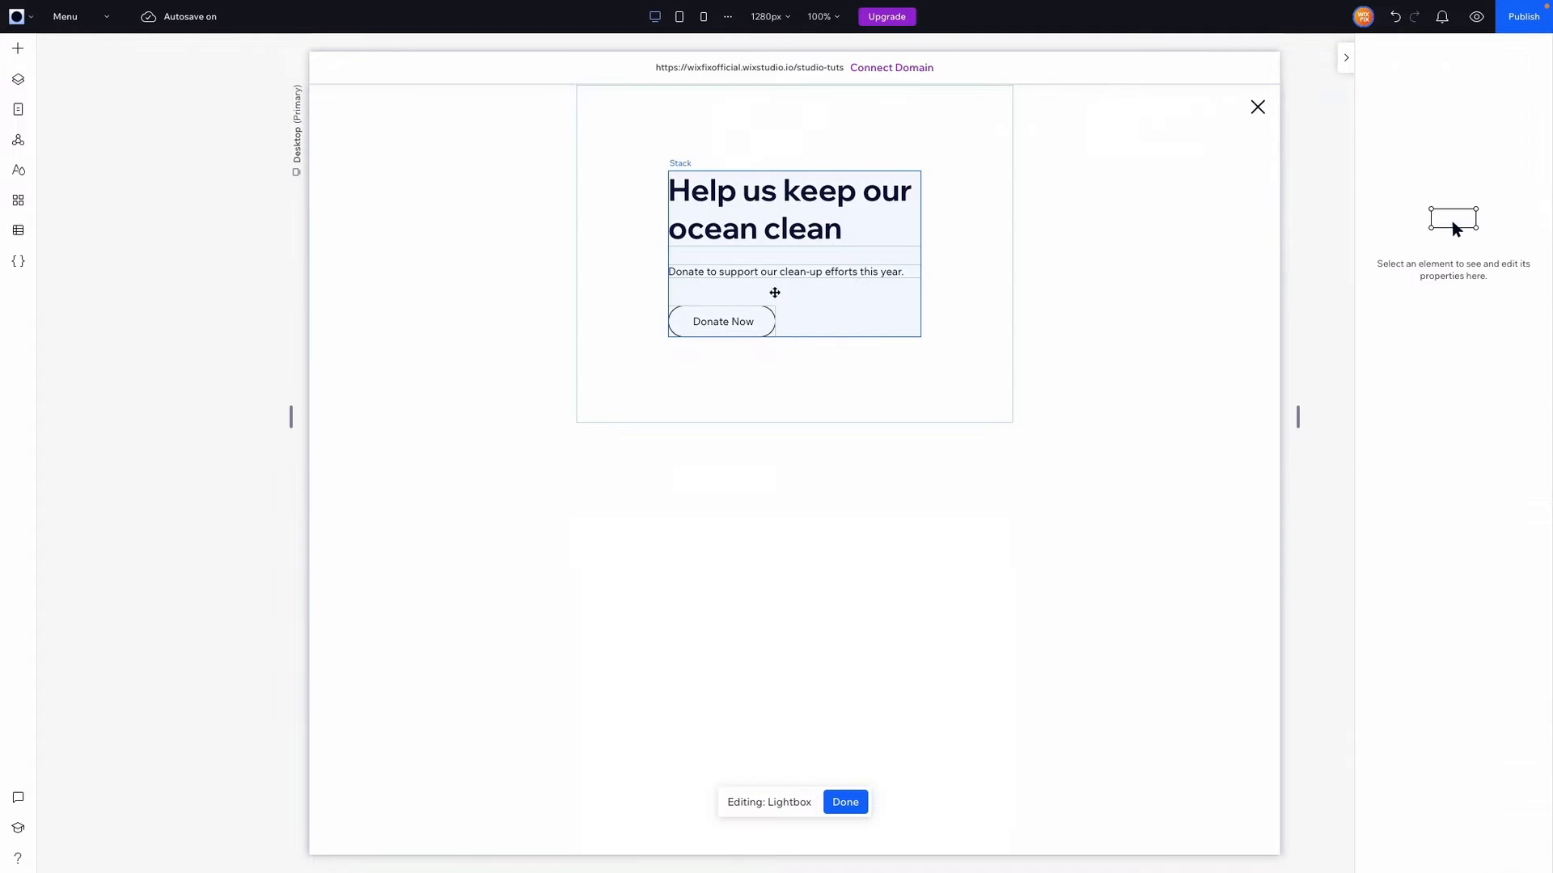
{"action": "left_click", "coordinate": [807, 369]}
{"action": "key", "text": "Delete"}
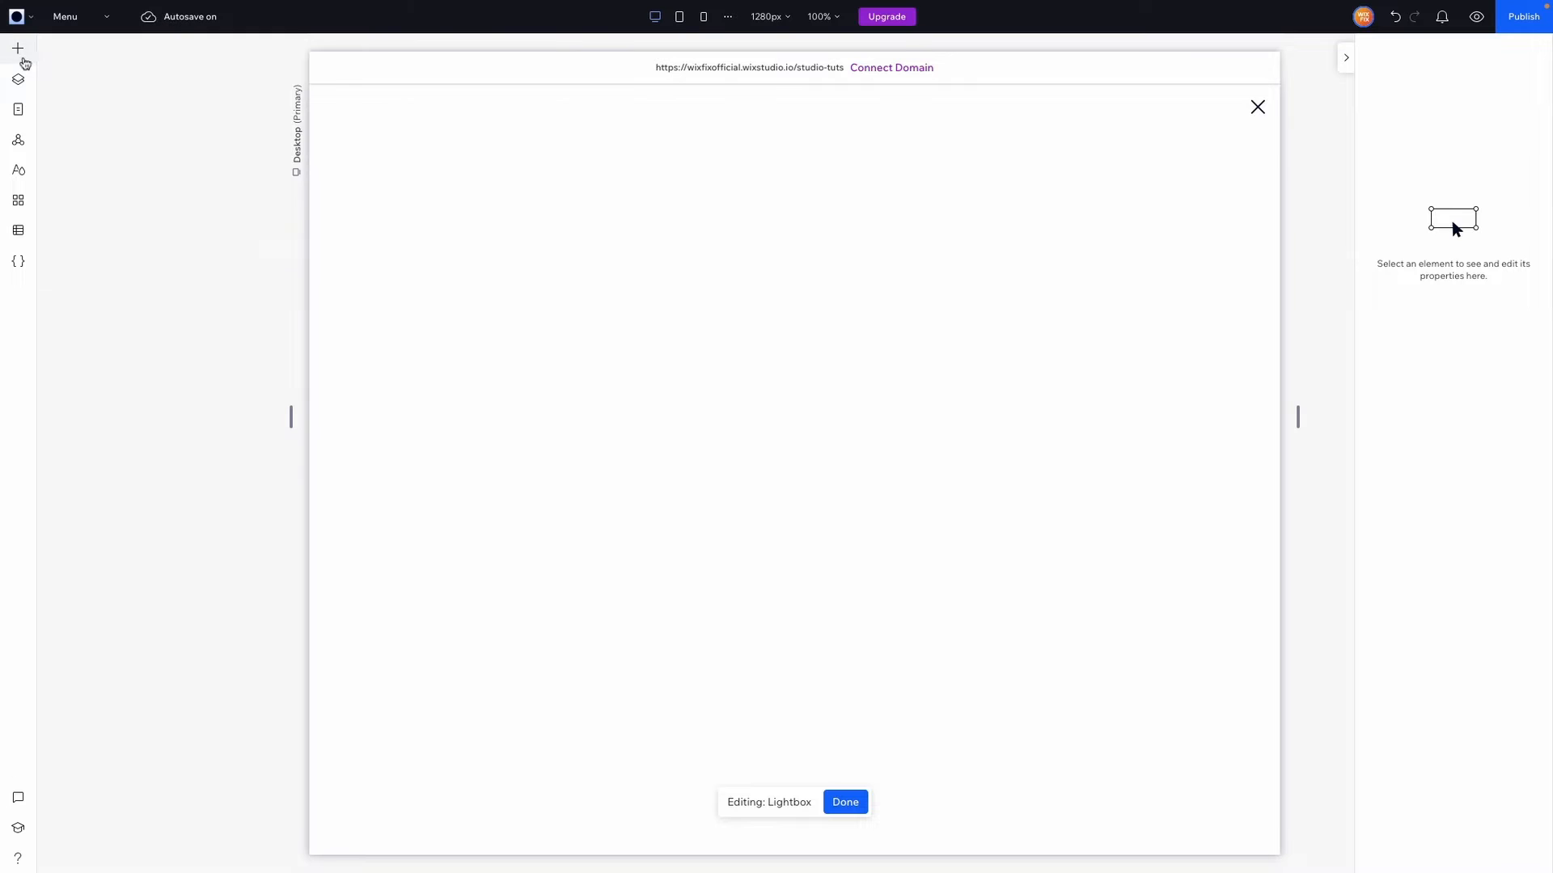
Place an empty container about 872 by 212 px in the lightbox's upper area and set its background opacity to 0%.
{"action": "left_click", "coordinate": [20, 55]}
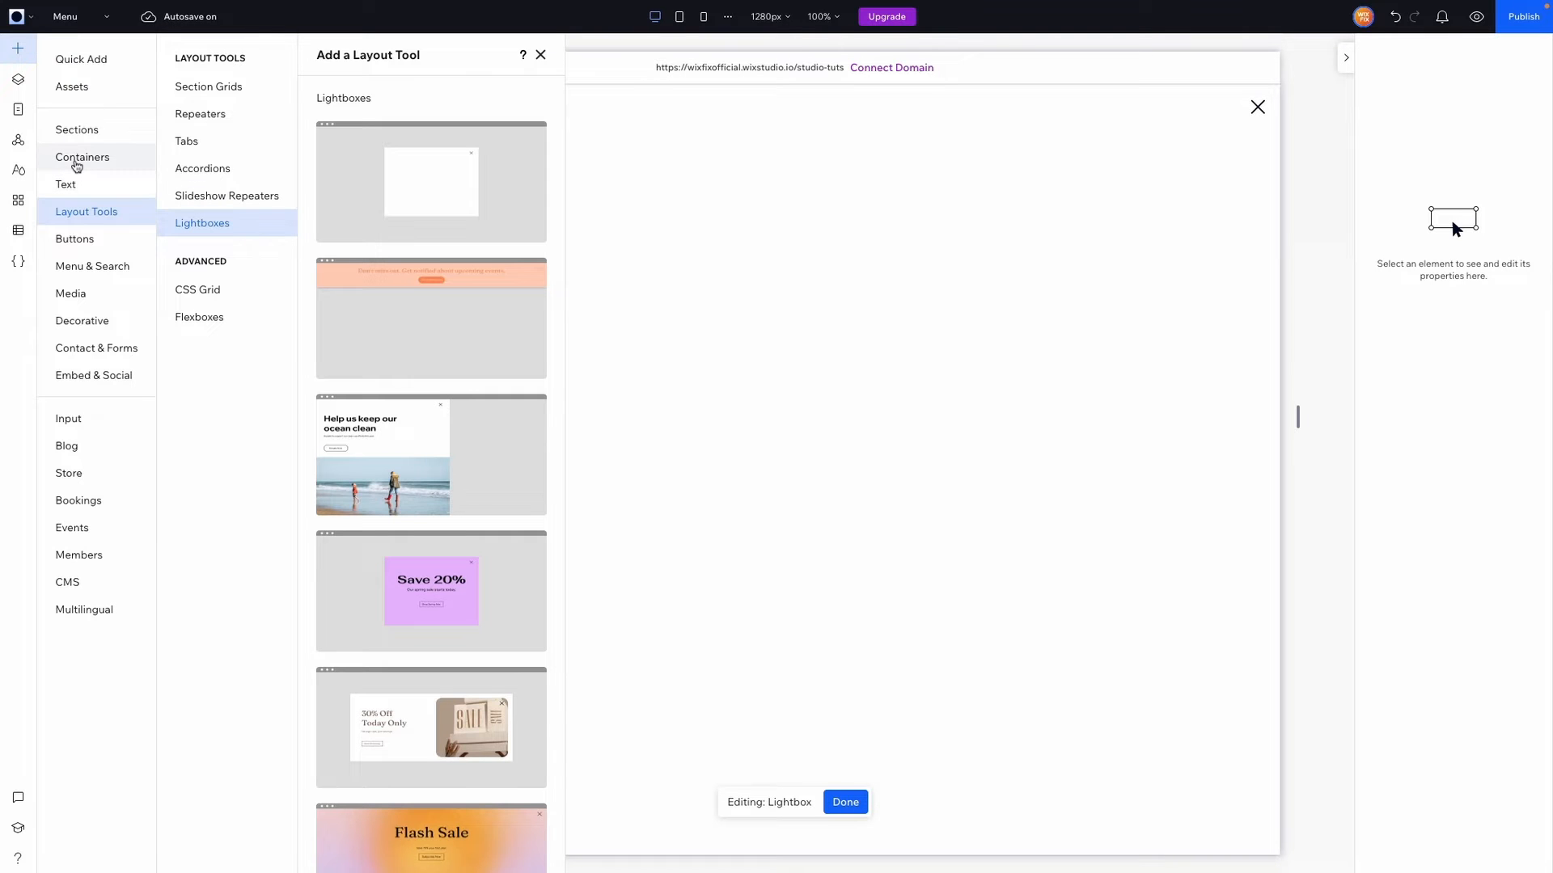
{"action": "left_click", "coordinate": [77, 162]}
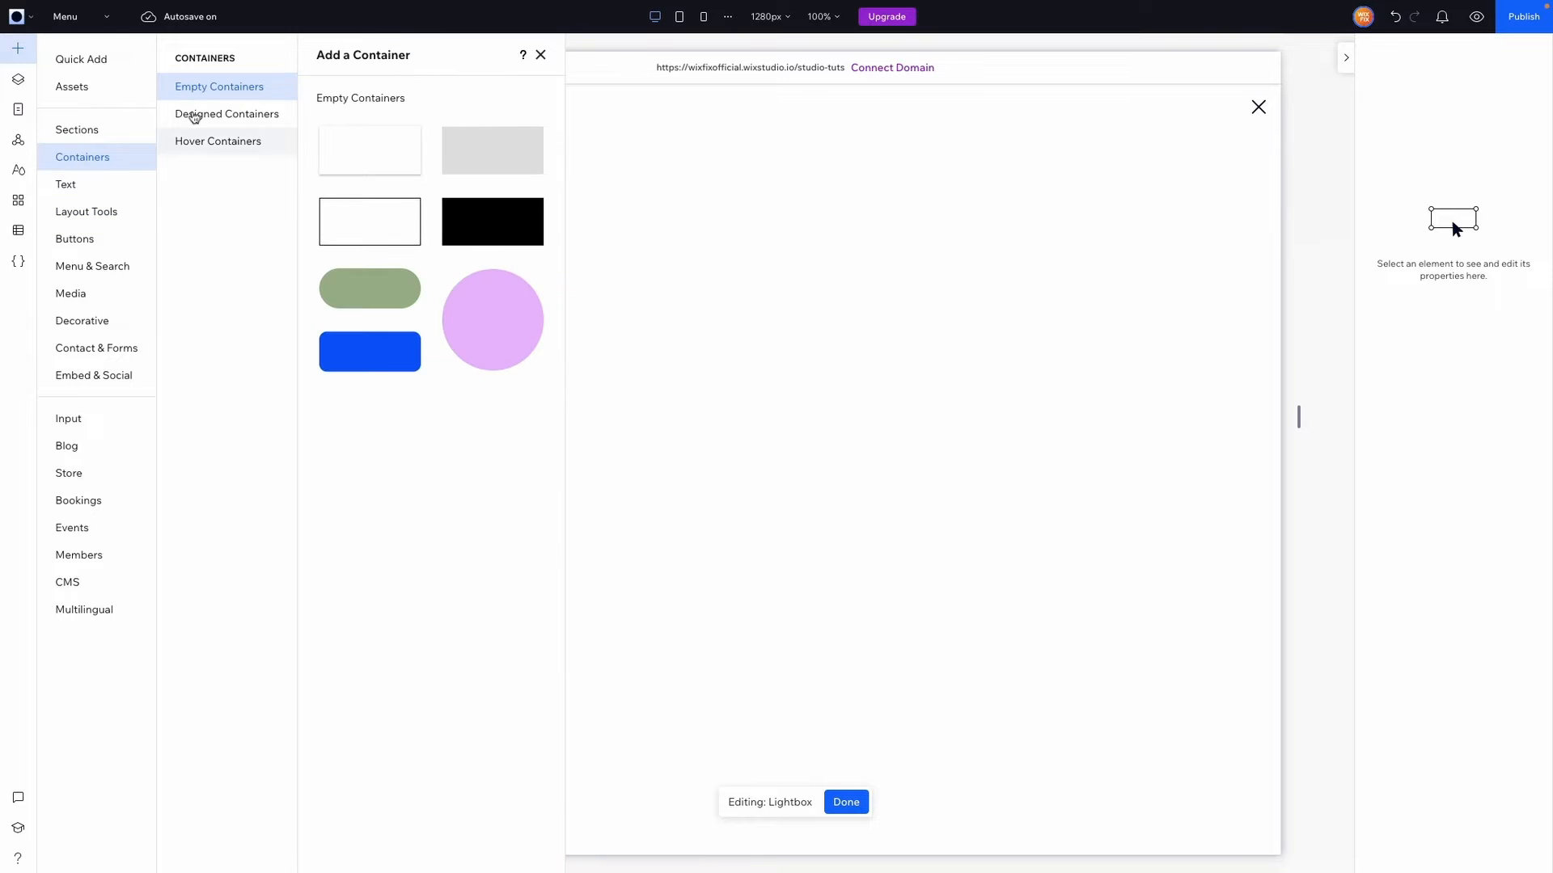
{"action": "left_click", "coordinate": [97, 72]}
{"action": "left_click_drag", "start_coordinate": [289, 217], "coordinate": [1198, 340]}
{"action": "double_click", "coordinate": [1500, 441]}
{"action": "type", "text": "0"}
Apply an advanced CSS grid to the container with a 2x1 layout and a 48 px gap between columns.
{"action": "left_click", "coordinate": [1519, 648]}
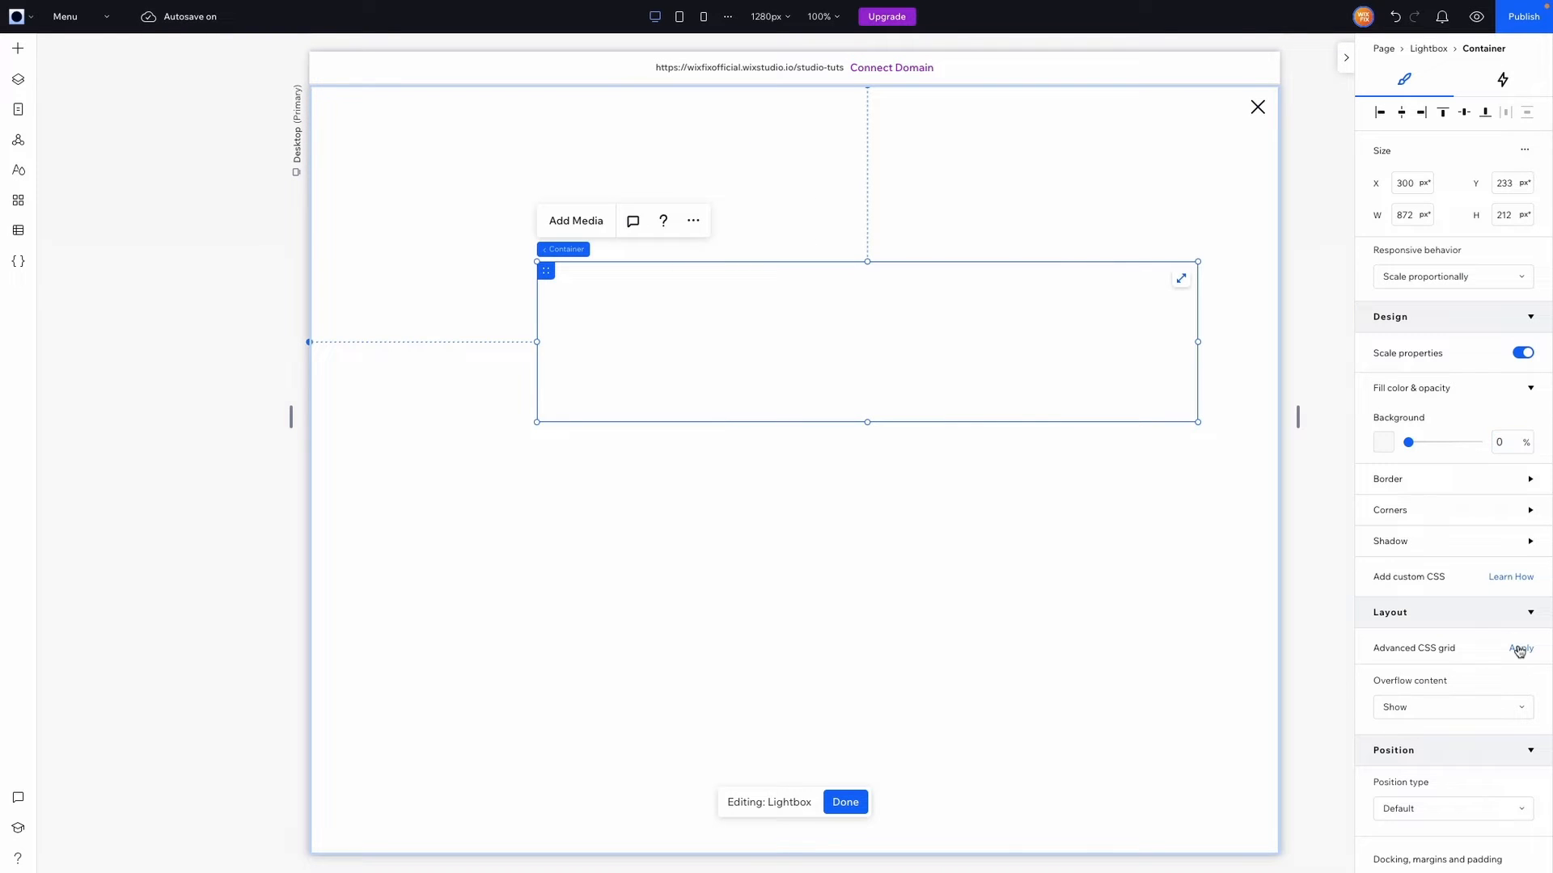
{"action": "left_click", "coordinate": [1452, 682]}
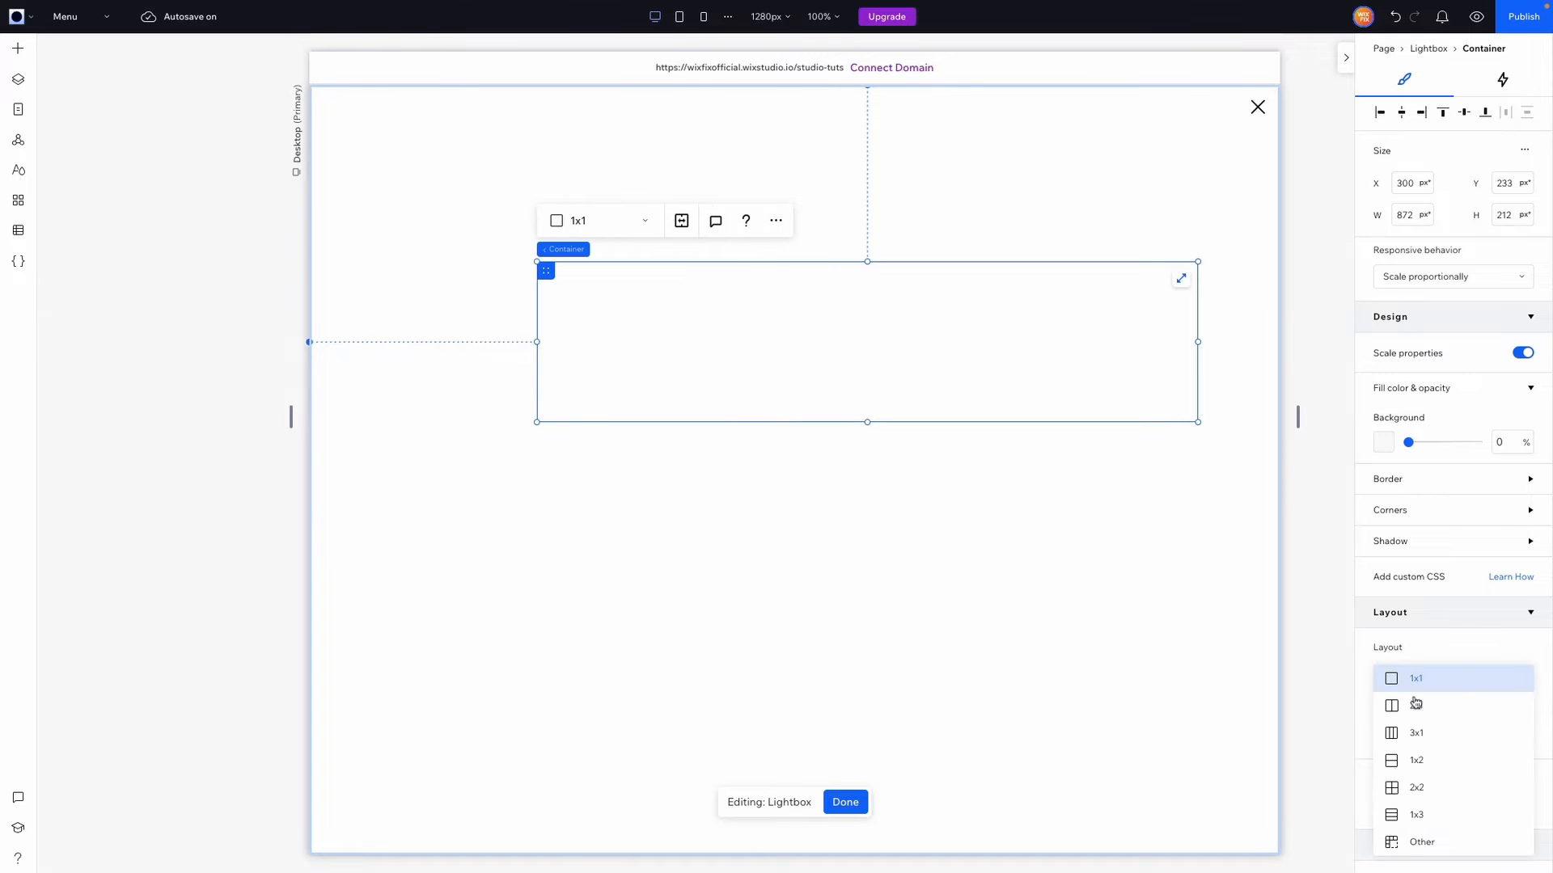
{"action": "left_click", "coordinate": [1417, 705]}
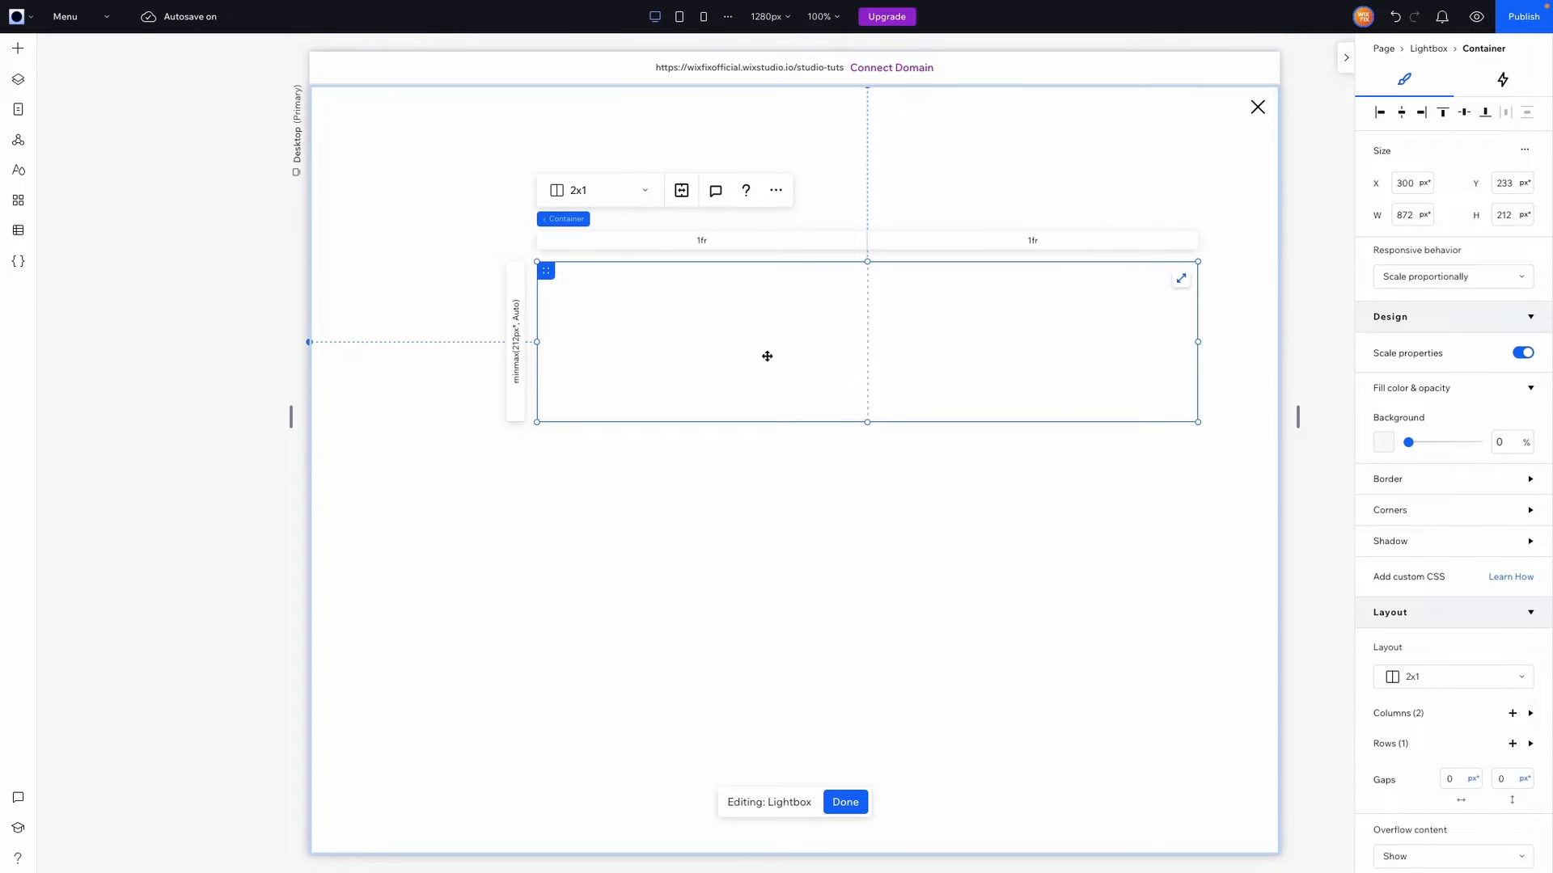
{"action": "left_click", "coordinate": [1458, 780]}
{"action": "key", "text": "Return"}
Add the yellow four-pointed star basic shape to the first grid cell of the container.
{"action": "left_click", "coordinate": [23, 55]}
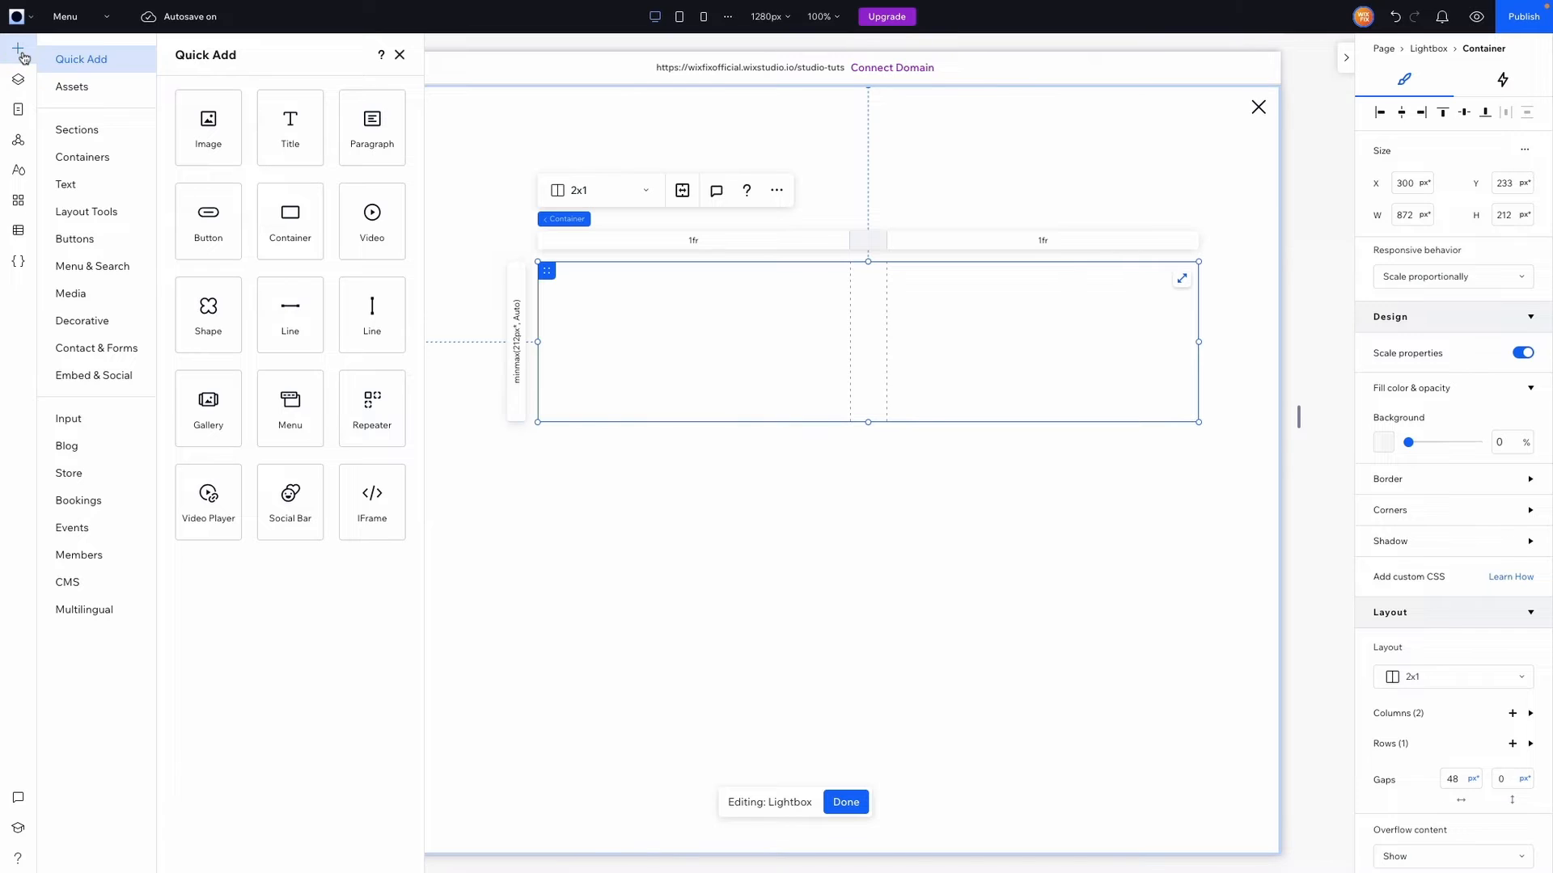
{"action": "left_click", "coordinate": [71, 321]}
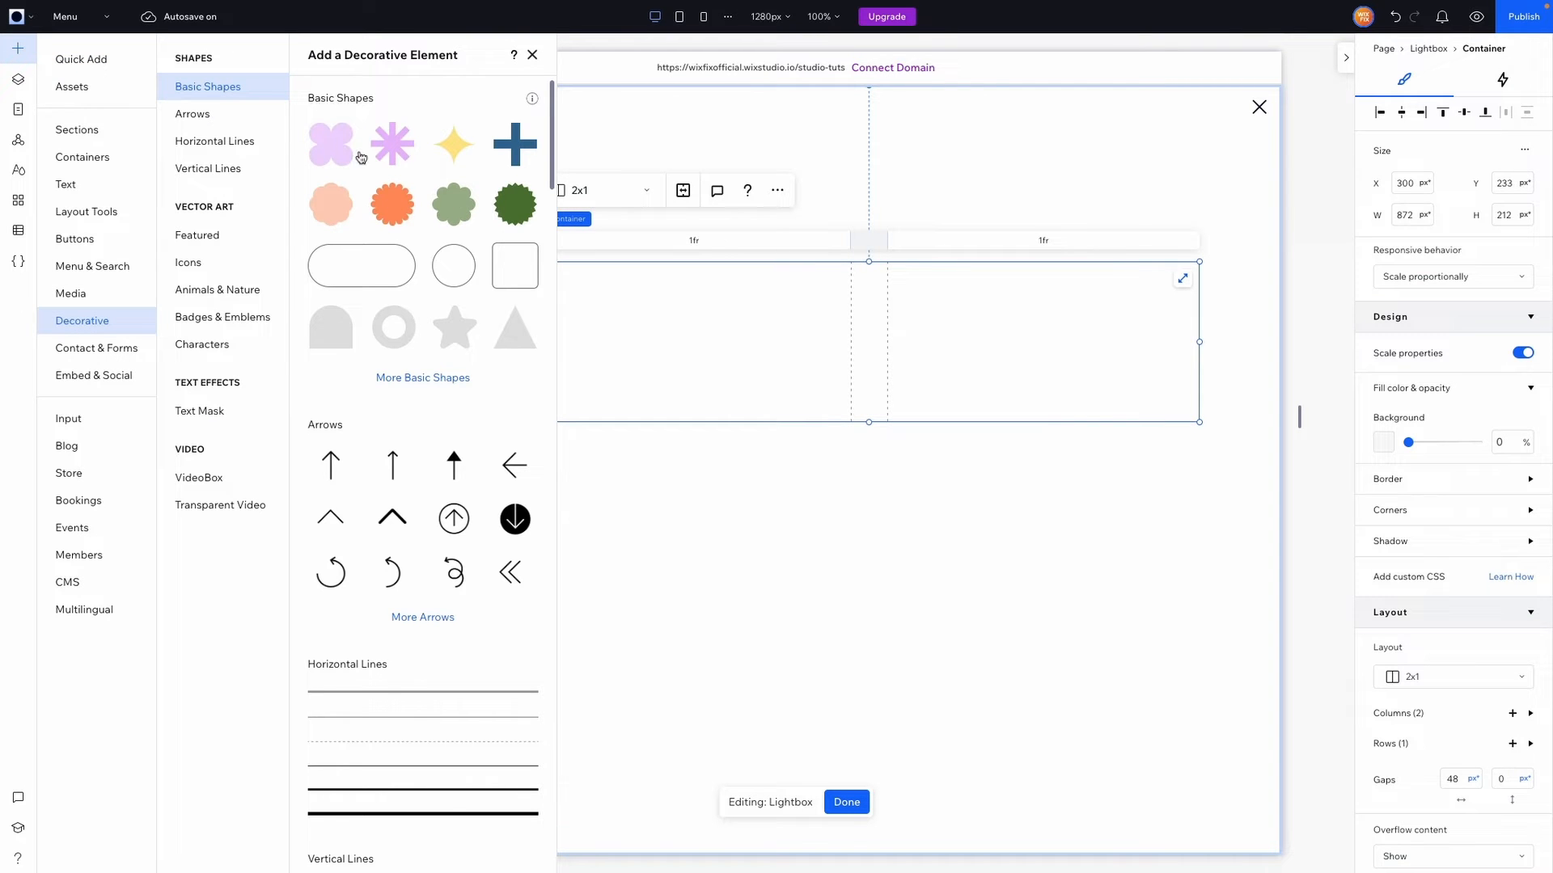
{"action": "left_click_drag", "start_coordinate": [326, 150], "coordinate": [717, 344]}
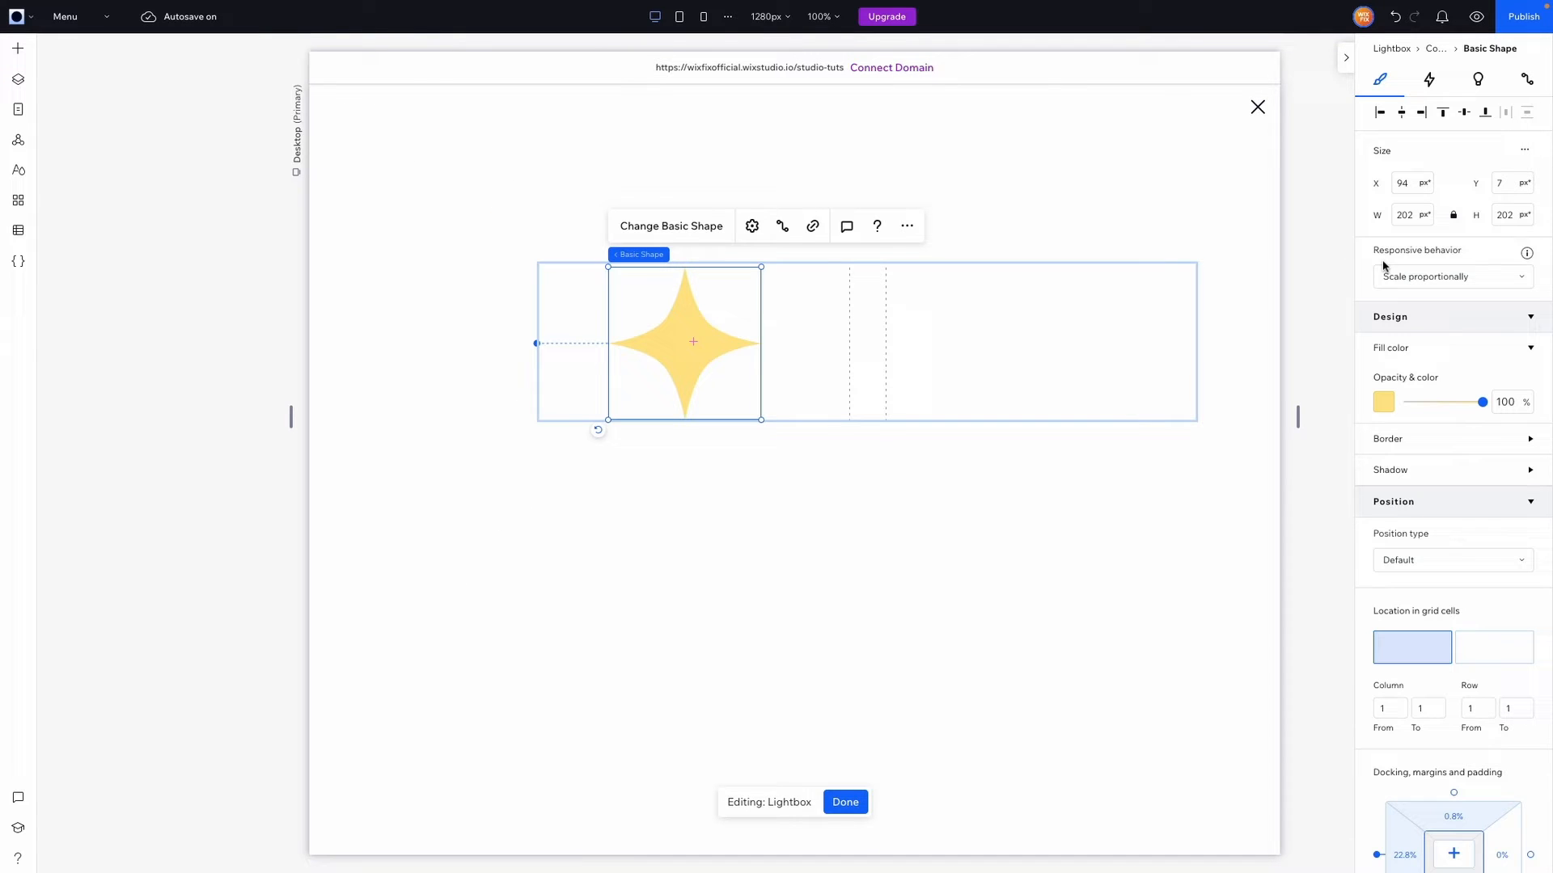
Set the star's width to 48 px, then align it to its cell's left edge and centre it vertically.
{"action": "left_click", "coordinate": [1411, 215]}
{"action": "type", "text": "48"}
{"action": "key", "text": "Return"}
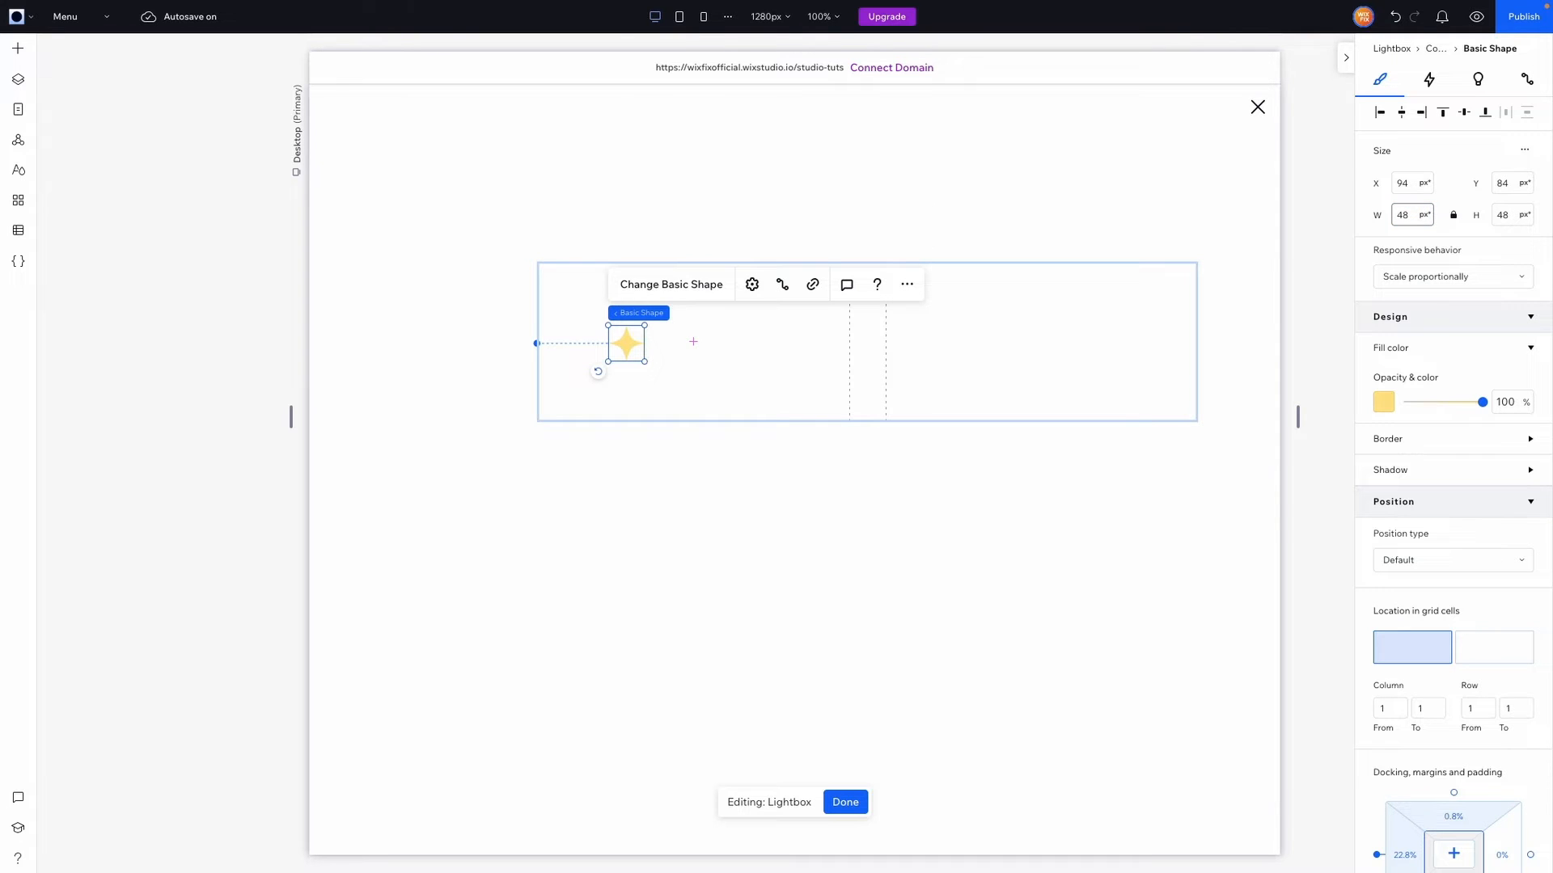
{"action": "left_click", "coordinate": [1379, 113]}
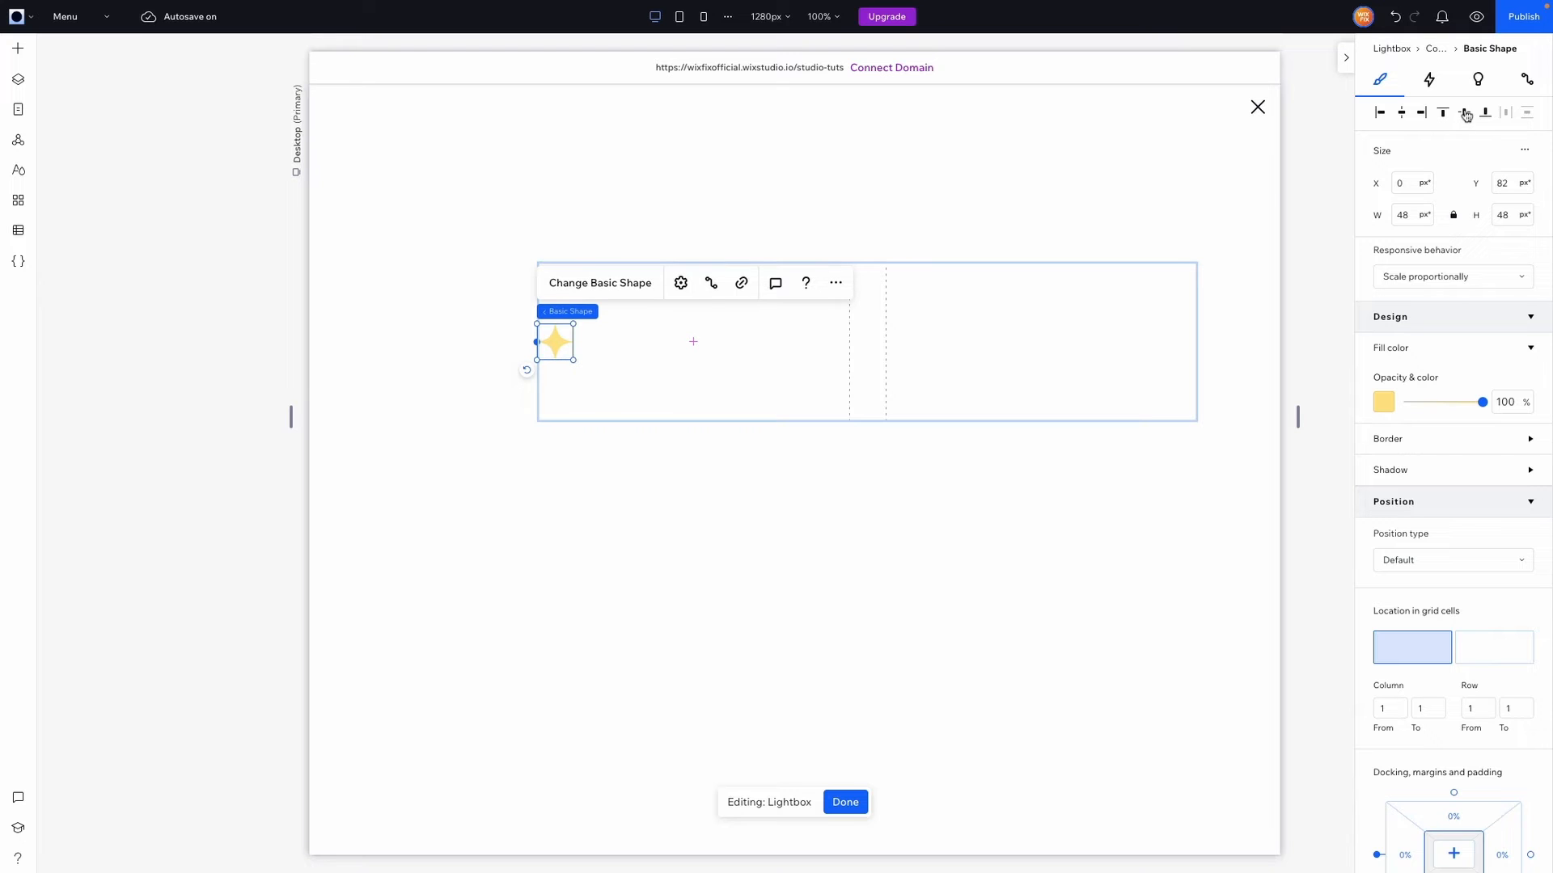
Try to set the container's first grid column to min content, and undo the change.
{"action": "left_click", "coordinate": [672, 374]}
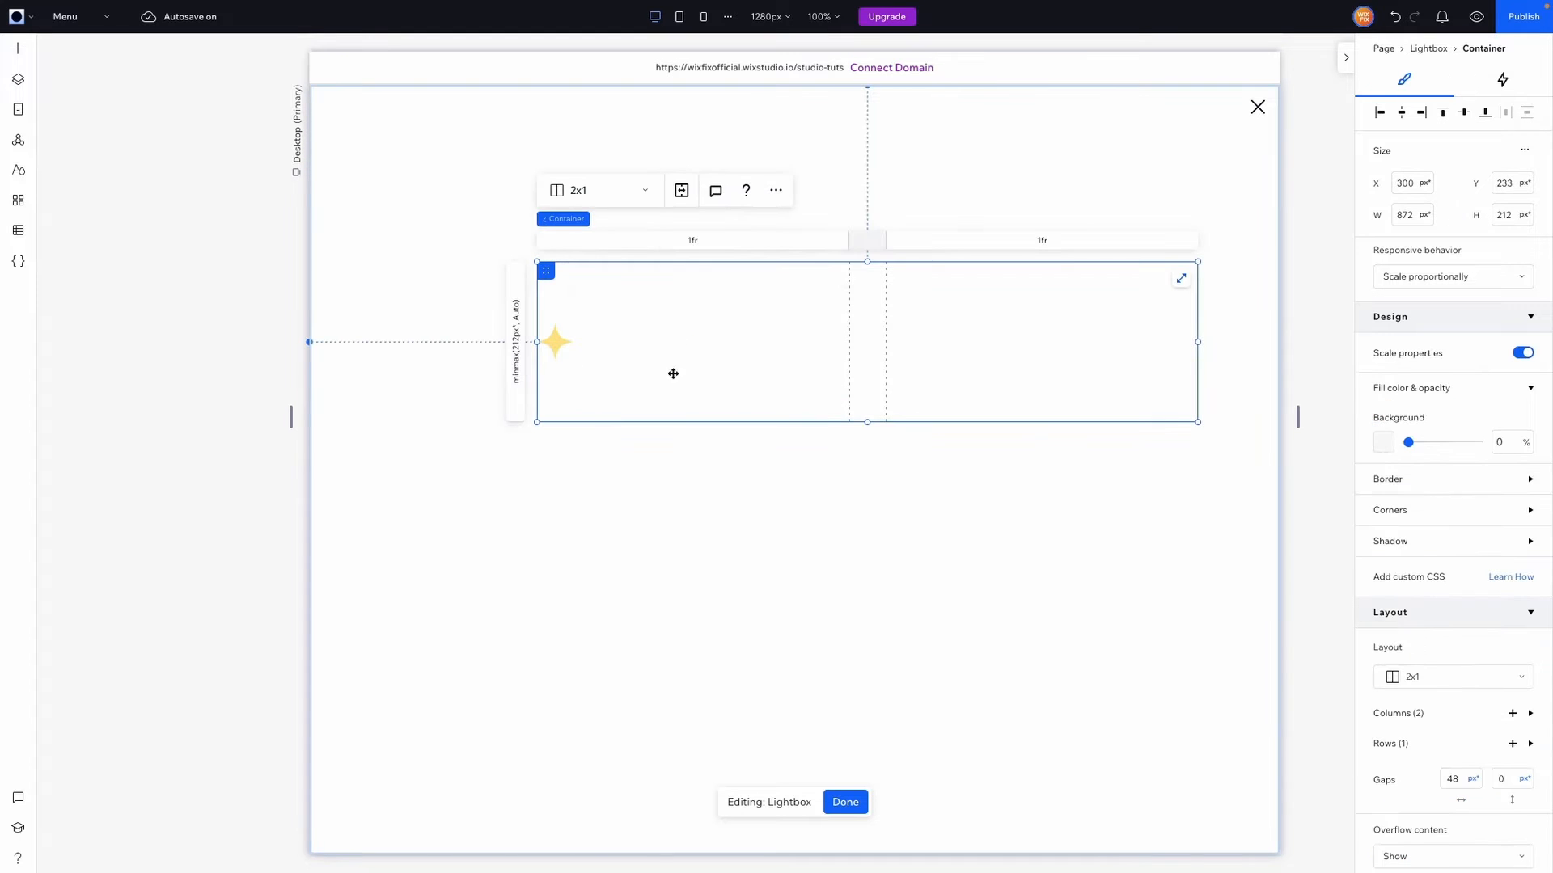
{"action": "left_click", "coordinate": [693, 241]}
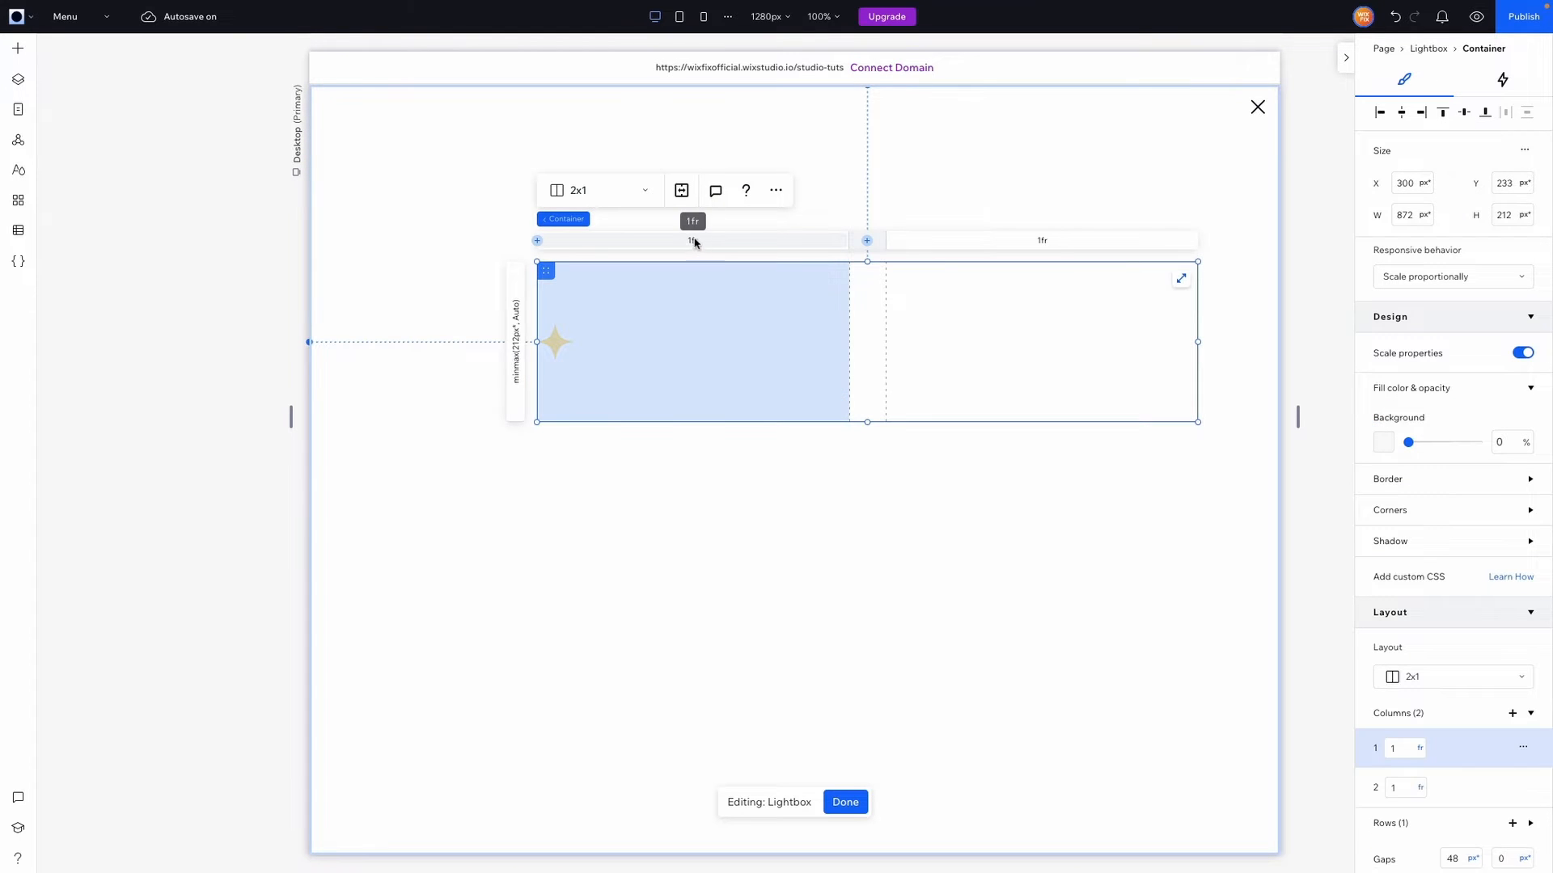
{"action": "left_click", "coordinate": [1420, 751]}
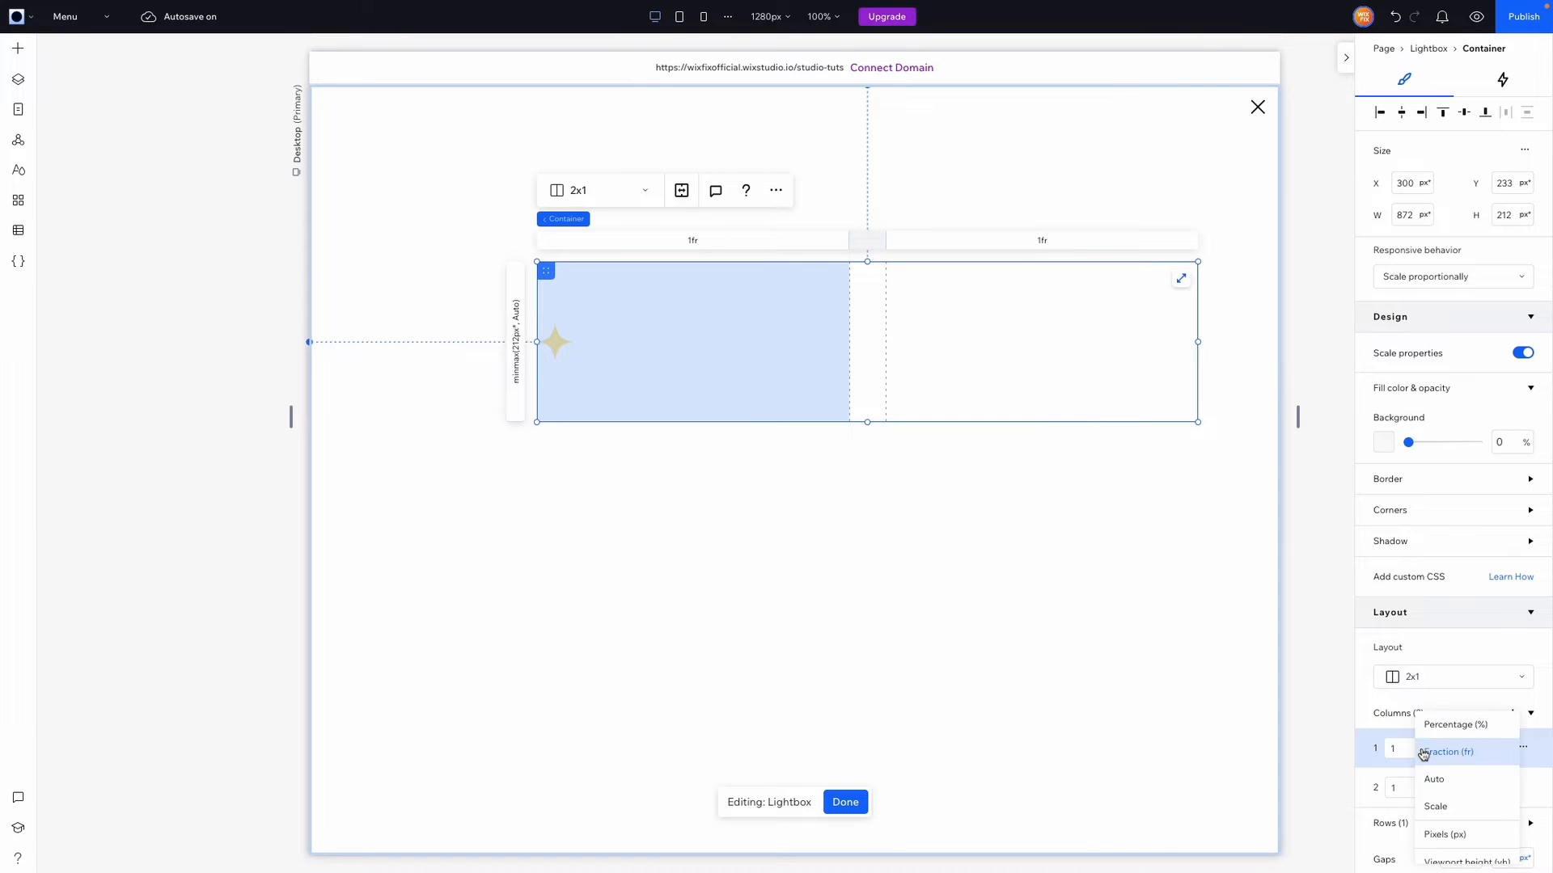
{"action": "left_click", "coordinate": [1449, 769]}
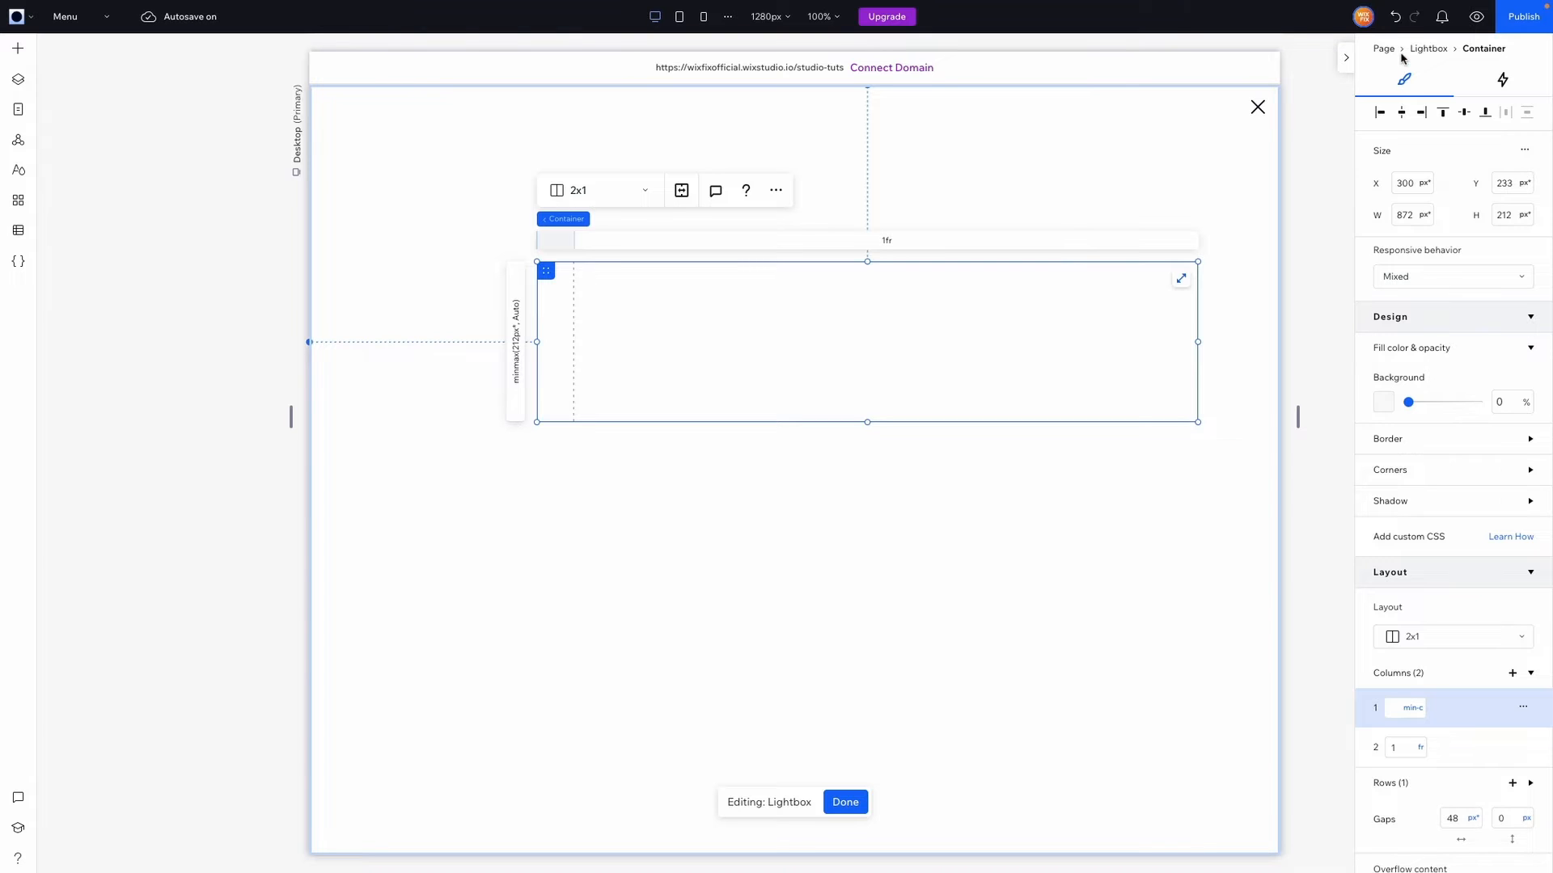
{"action": "left_click", "coordinate": [1394, 21]}
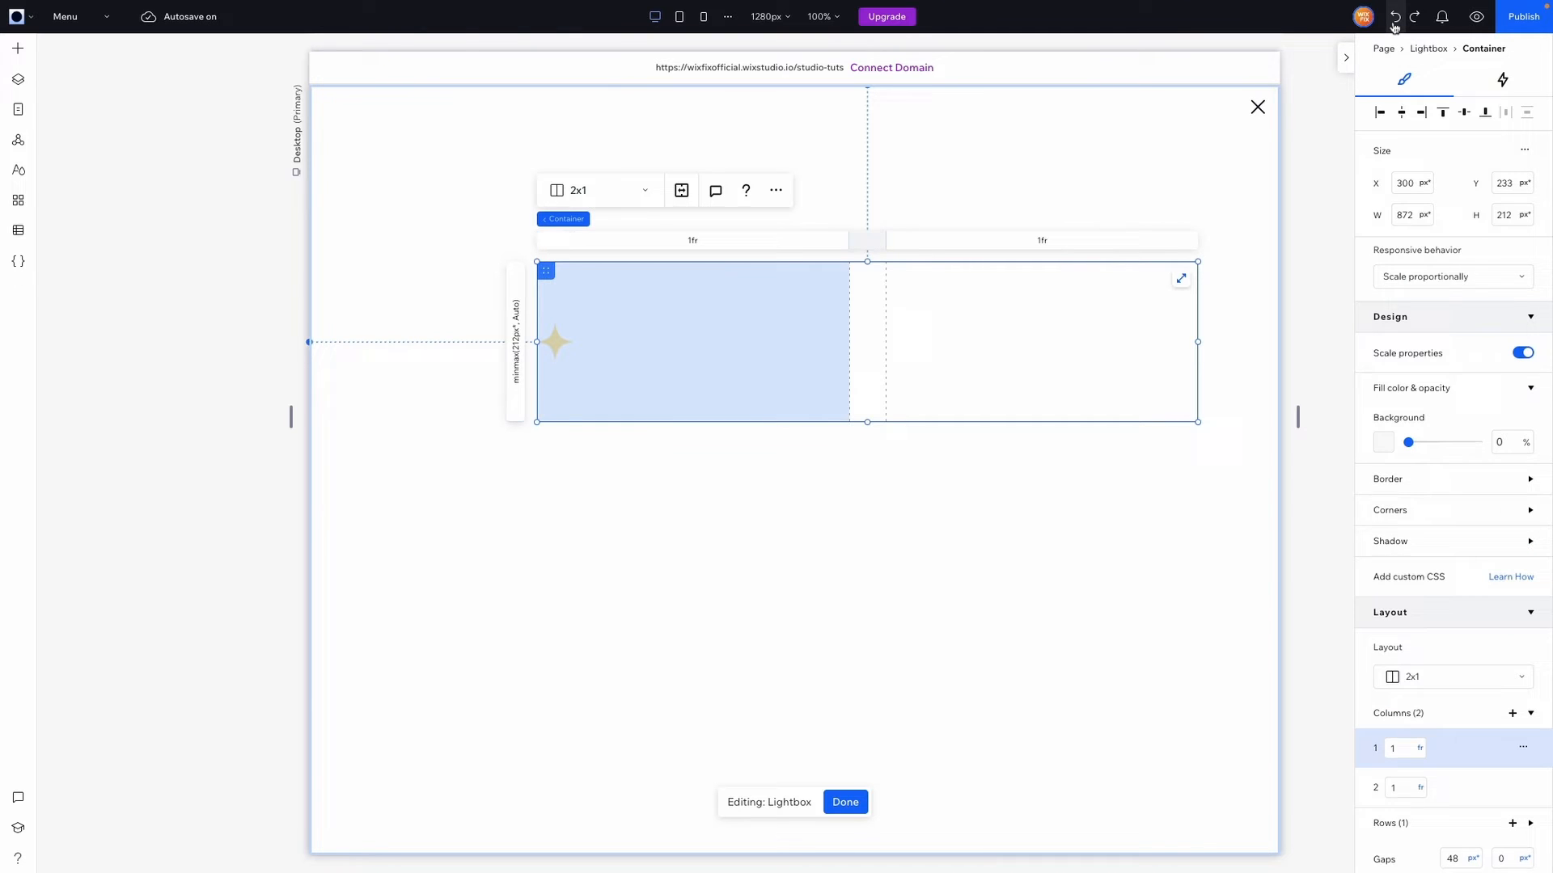
Set the responsive behavior of the yellow star shape to Fixed.
{"action": "left_click", "coordinate": [555, 346]}
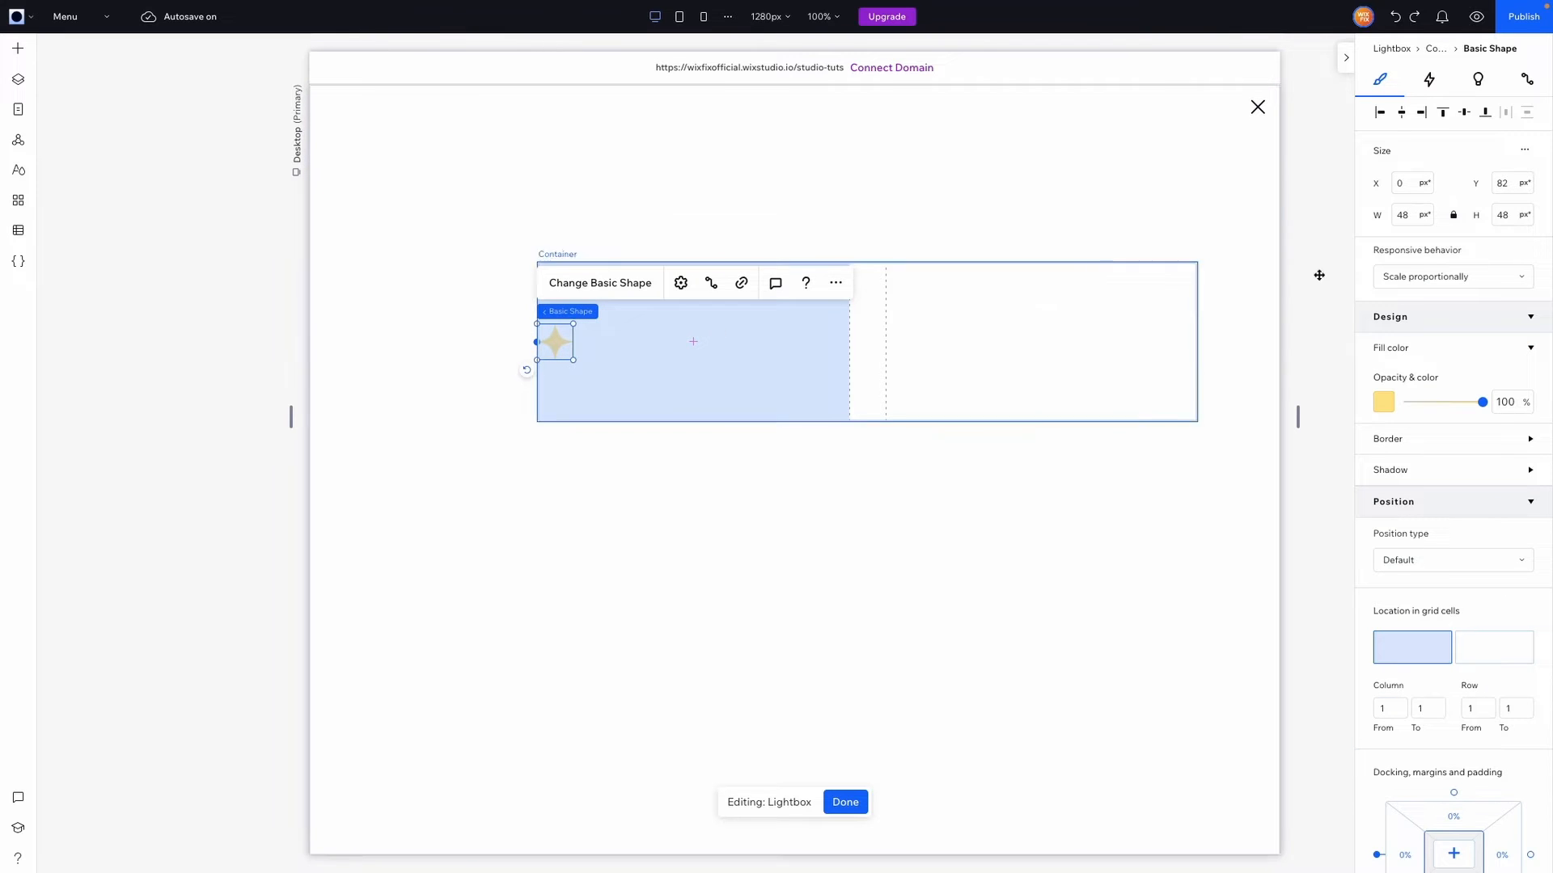
{"action": "left_click", "coordinate": [1451, 277]}
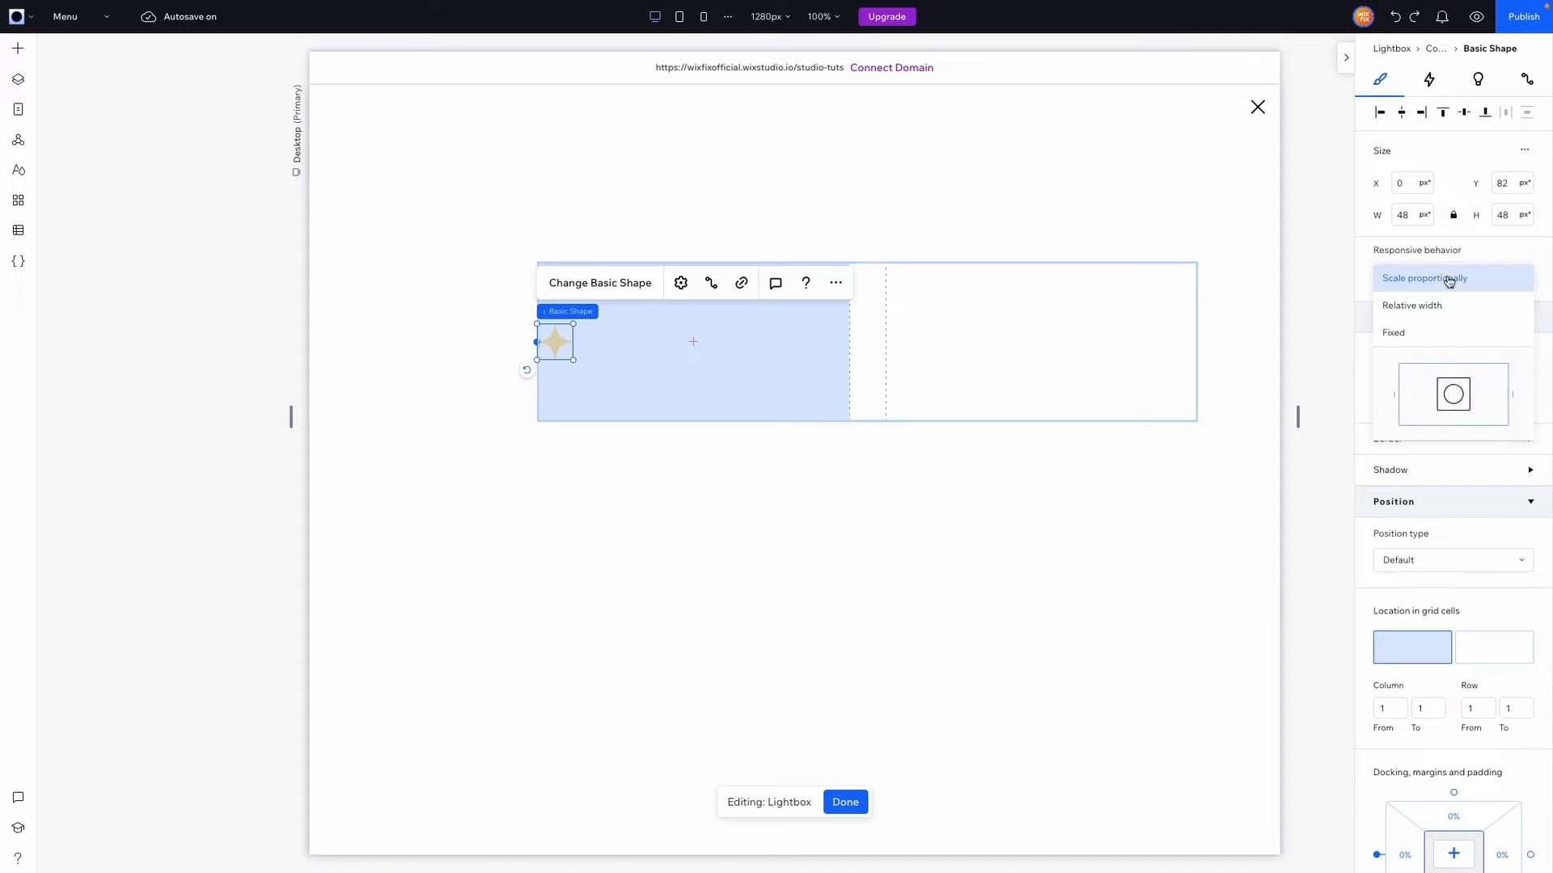
{"action": "left_click", "coordinate": [1405, 331]}
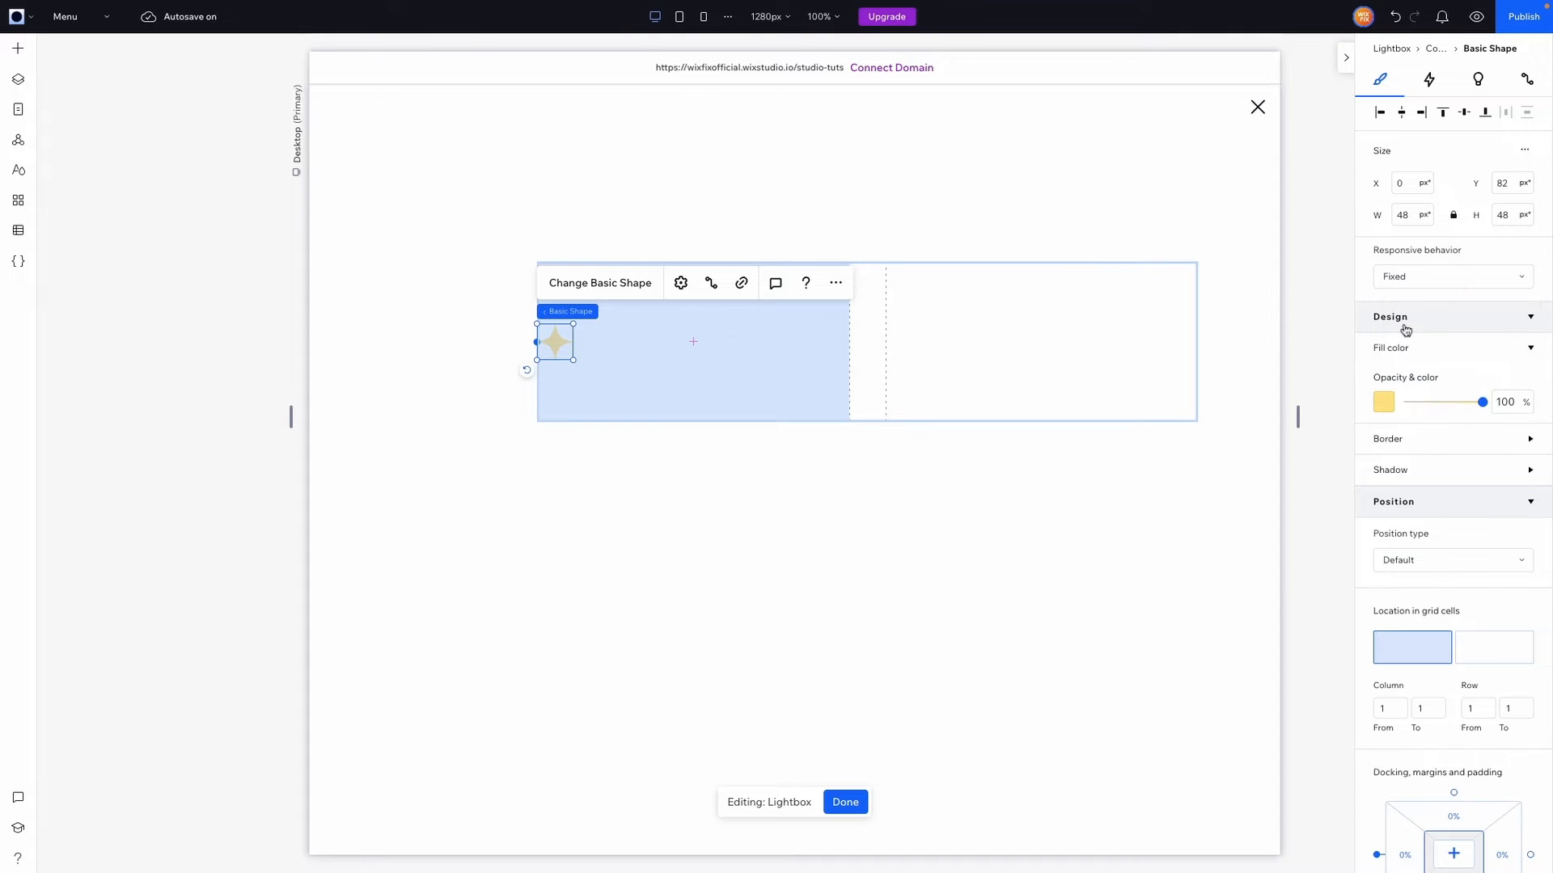
Set the container's first grid column to min content and move the container to about X 129 px, Y 221 px.
{"action": "left_click", "coordinate": [801, 360]}
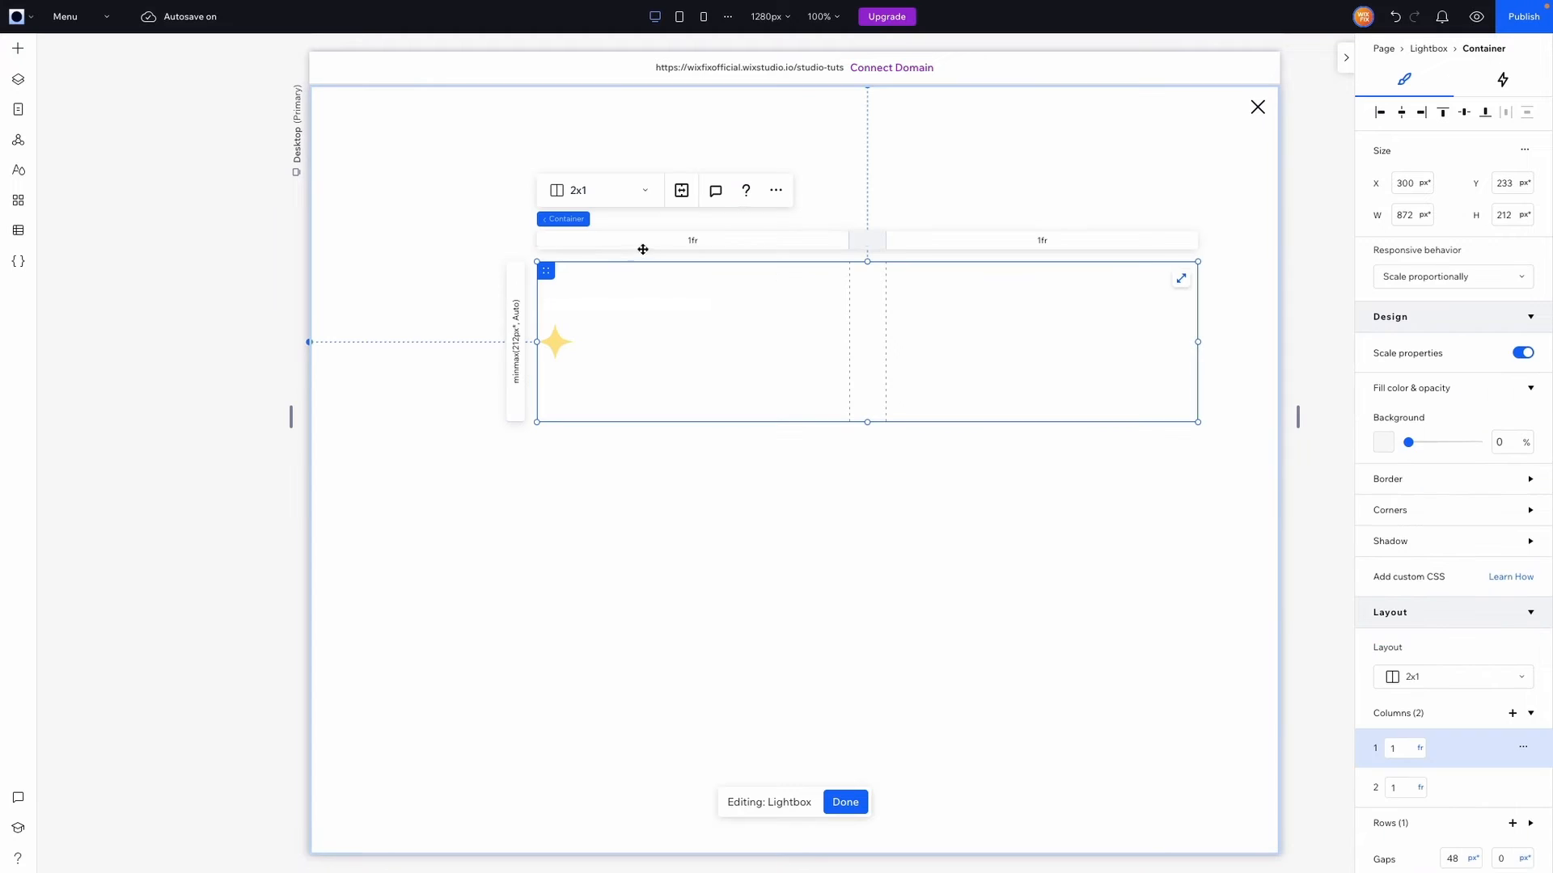
{"action": "left_click", "coordinate": [1420, 748]}
{"action": "scroll", "coordinate": [1443, 762], "scroll_direction": "down", "scroll_amount": 2}
{"action": "left_click", "coordinate": [1459, 780]}
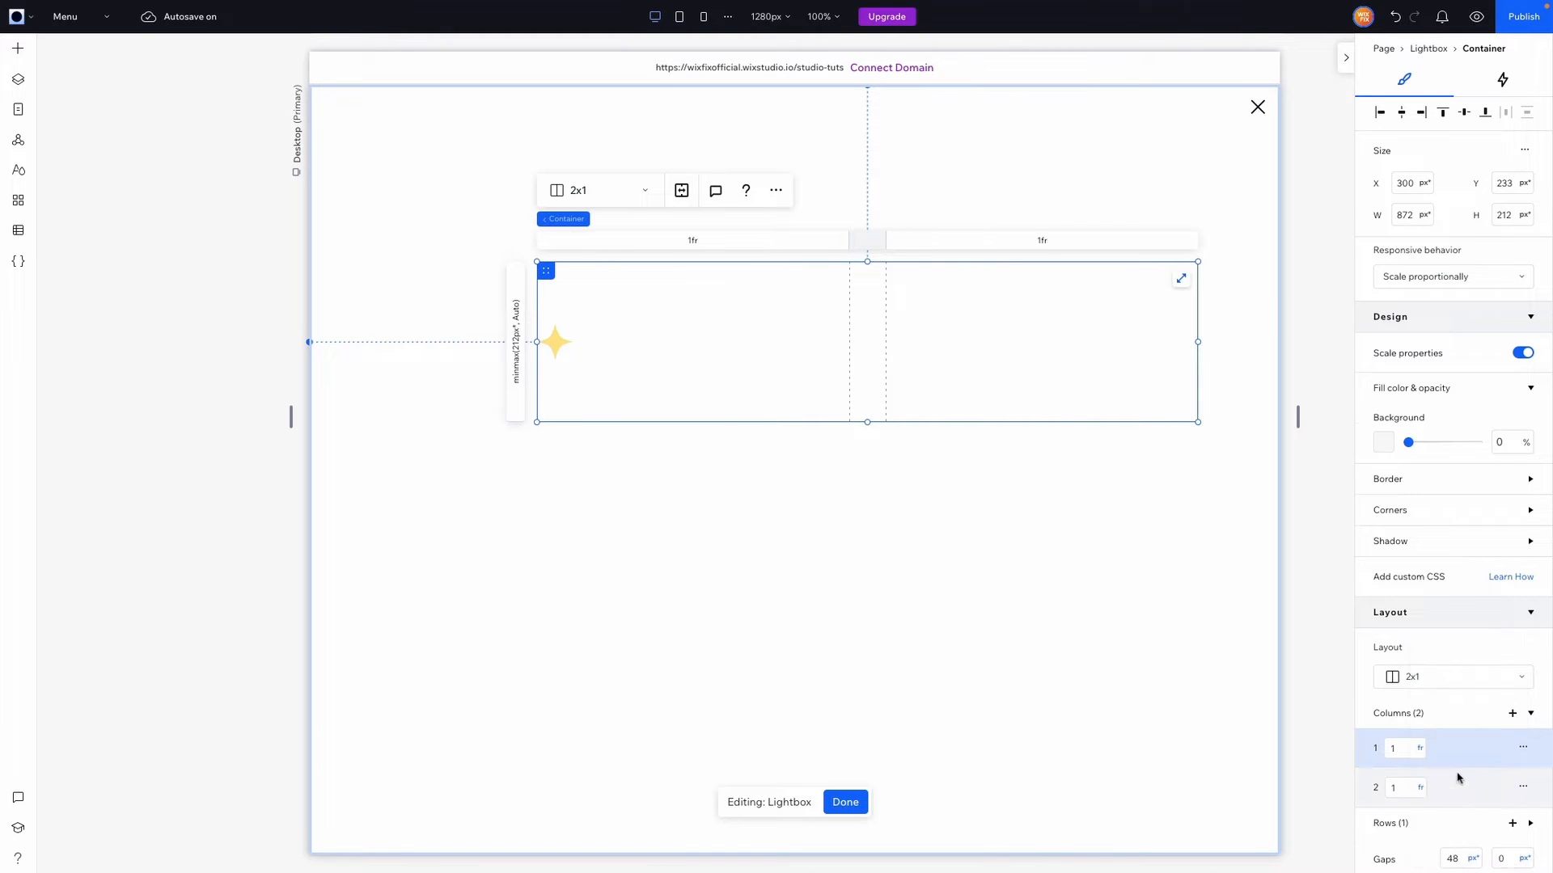
{"action": "left_click", "coordinate": [1021, 532]}
{"action": "left_click", "coordinate": [712, 354]}
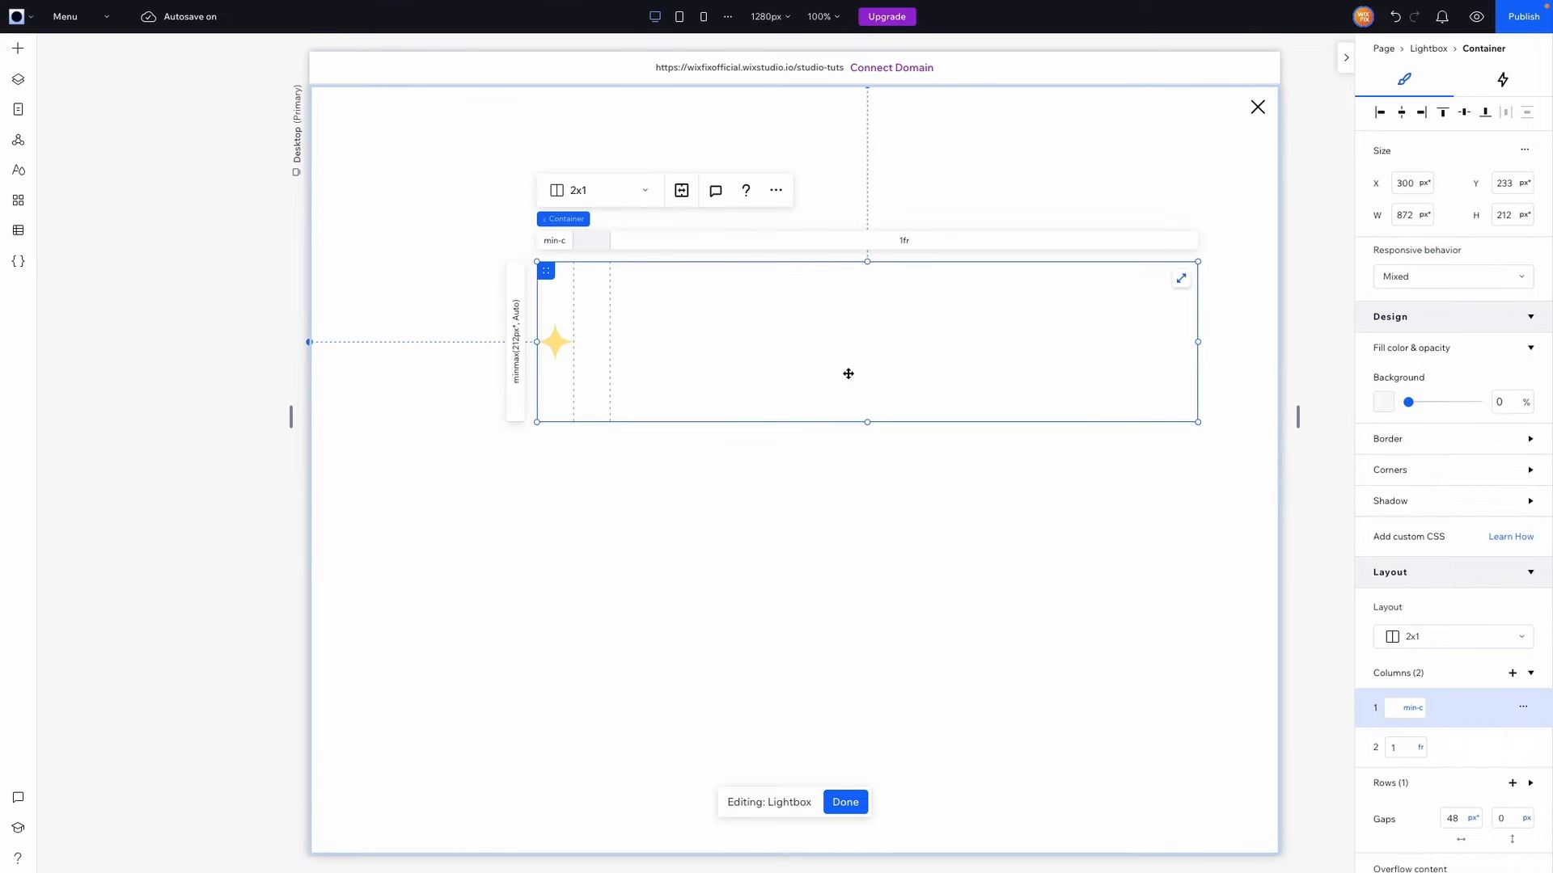
{"action": "left_click_drag", "start_coordinate": [845, 374], "coordinate": [701, 326]}
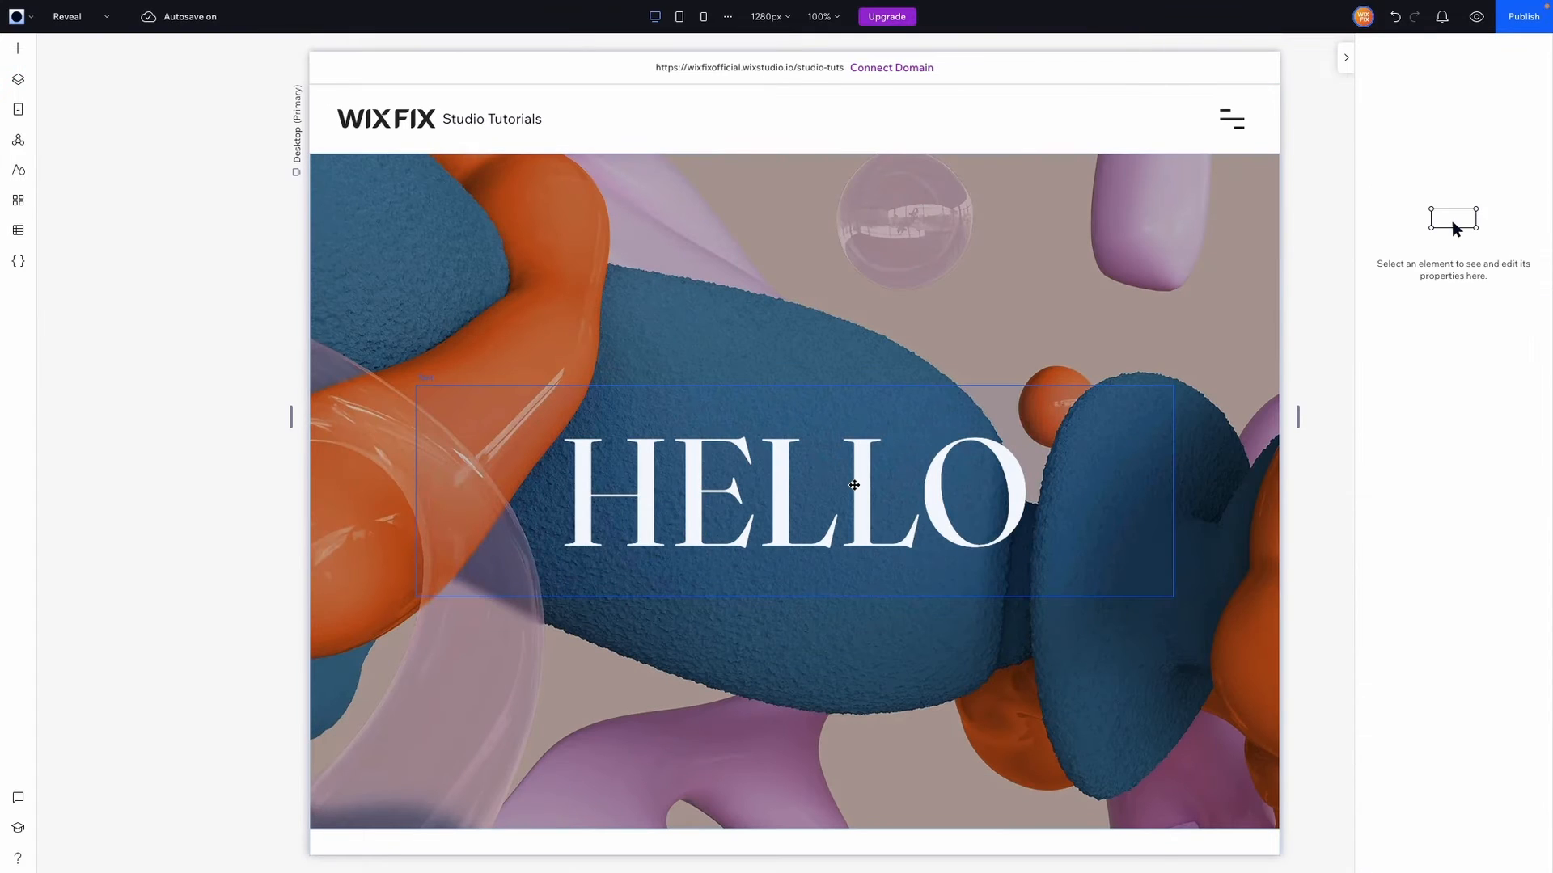
Copy the HELLO heading from the Reveal page and paste it into the container in the Menu lightbox.
{"action": "left_click", "coordinate": [853, 485]}
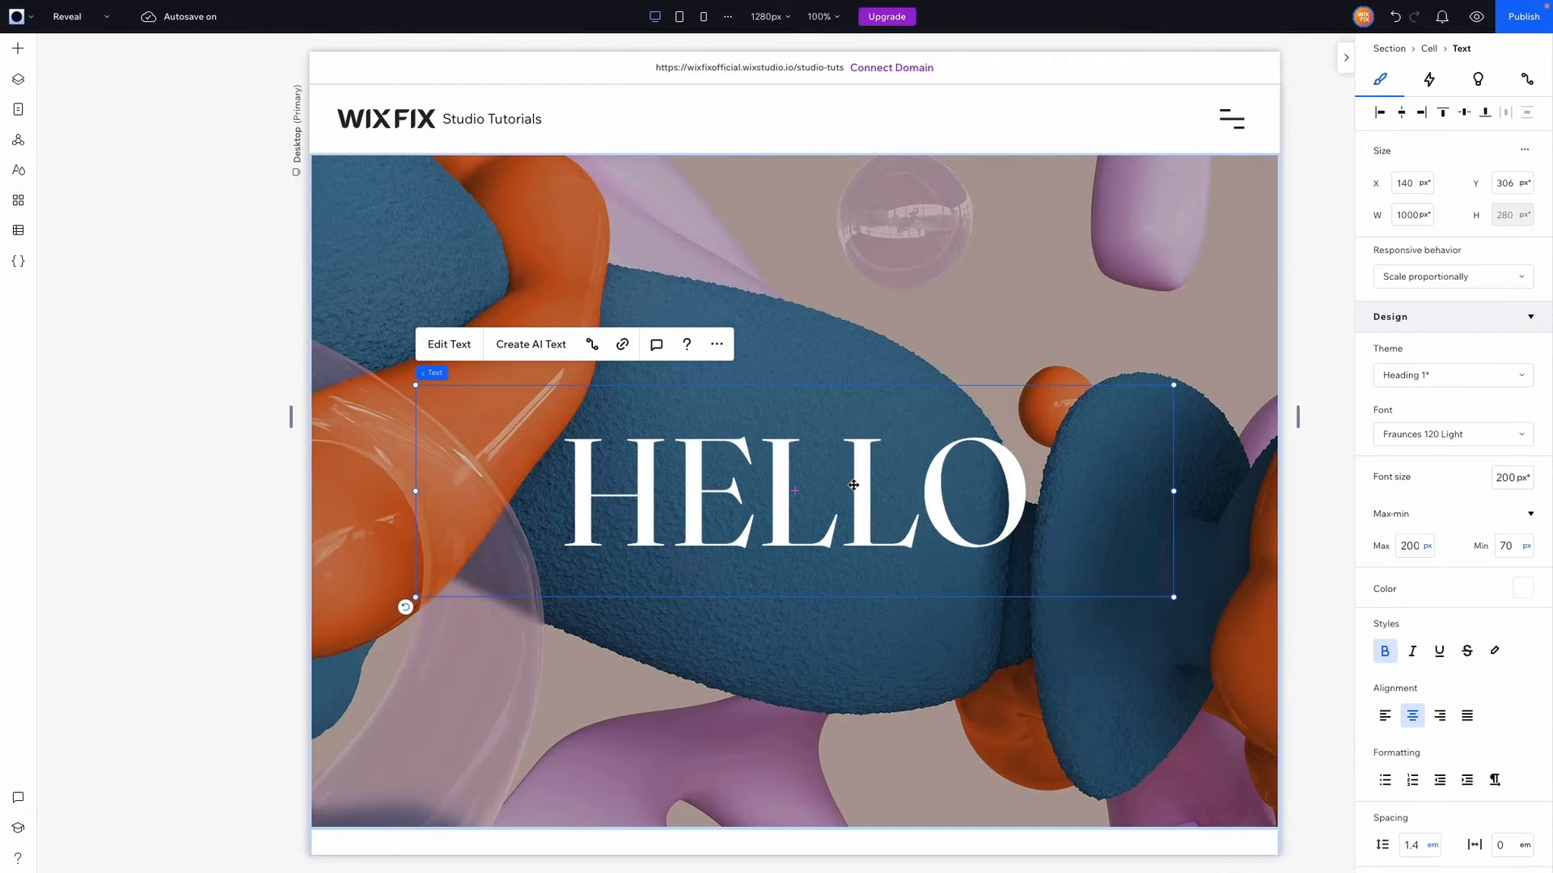
{"action": "left_click", "coordinate": [87, 20]}
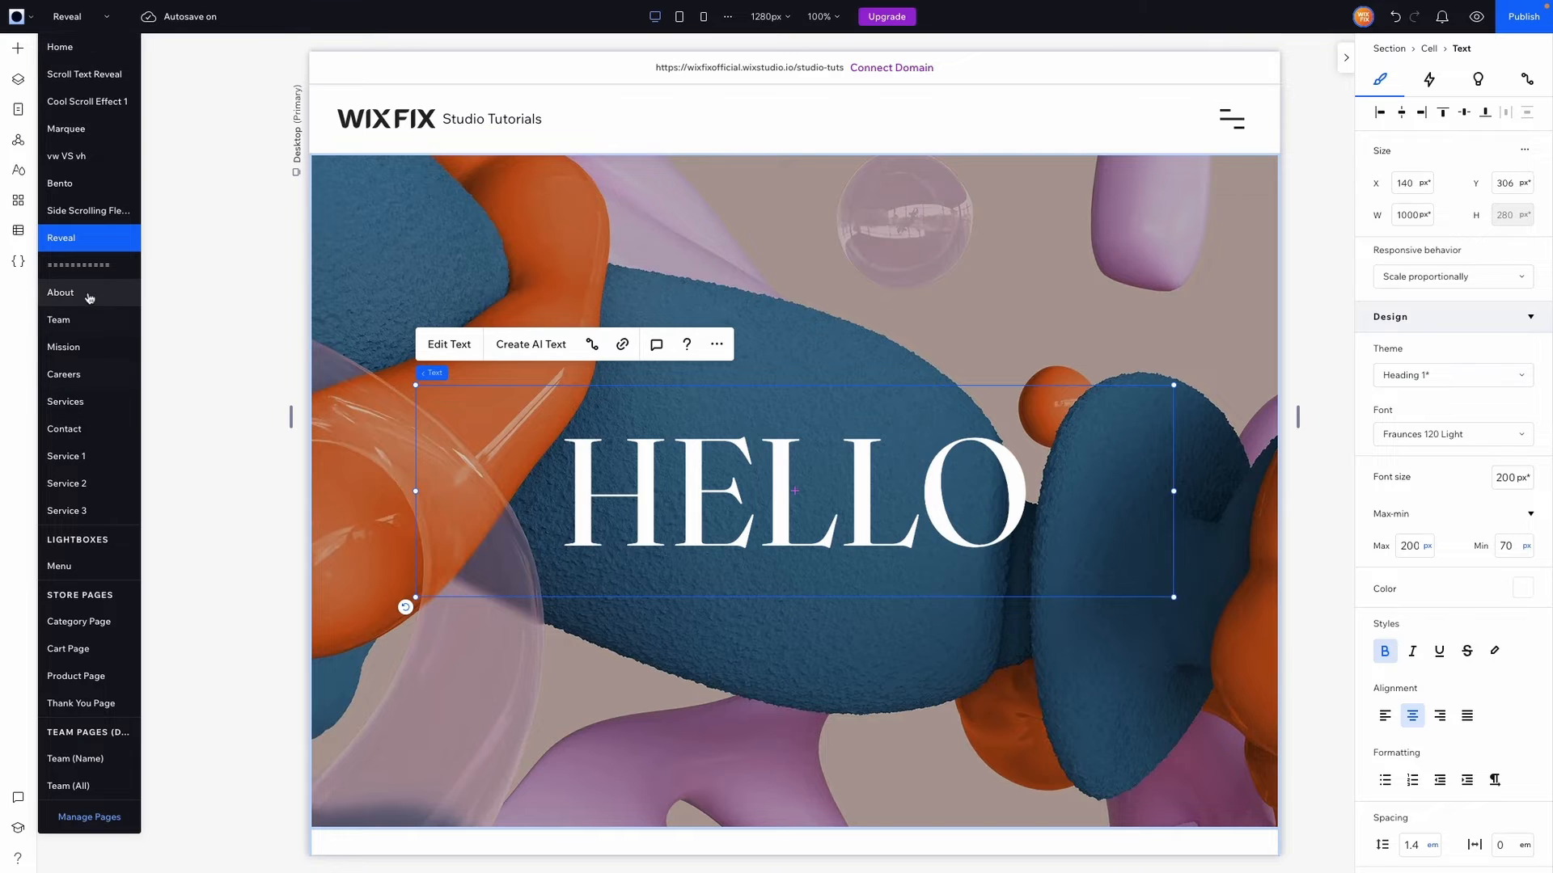
{"action": "left_click", "coordinate": [77, 566]}
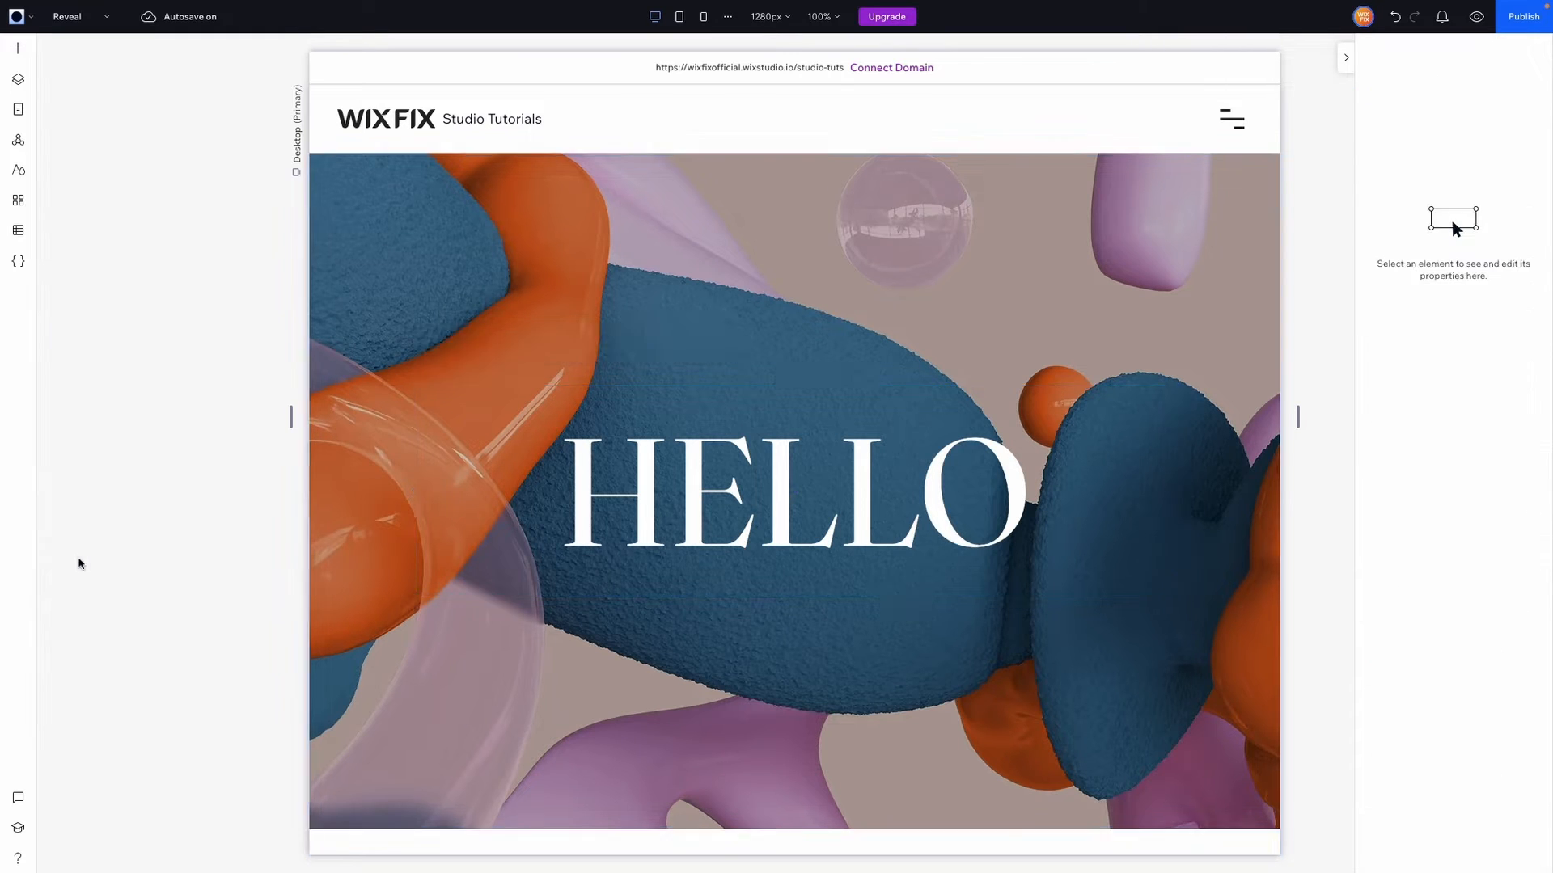
{"action": "left_click", "coordinate": [673, 337]}
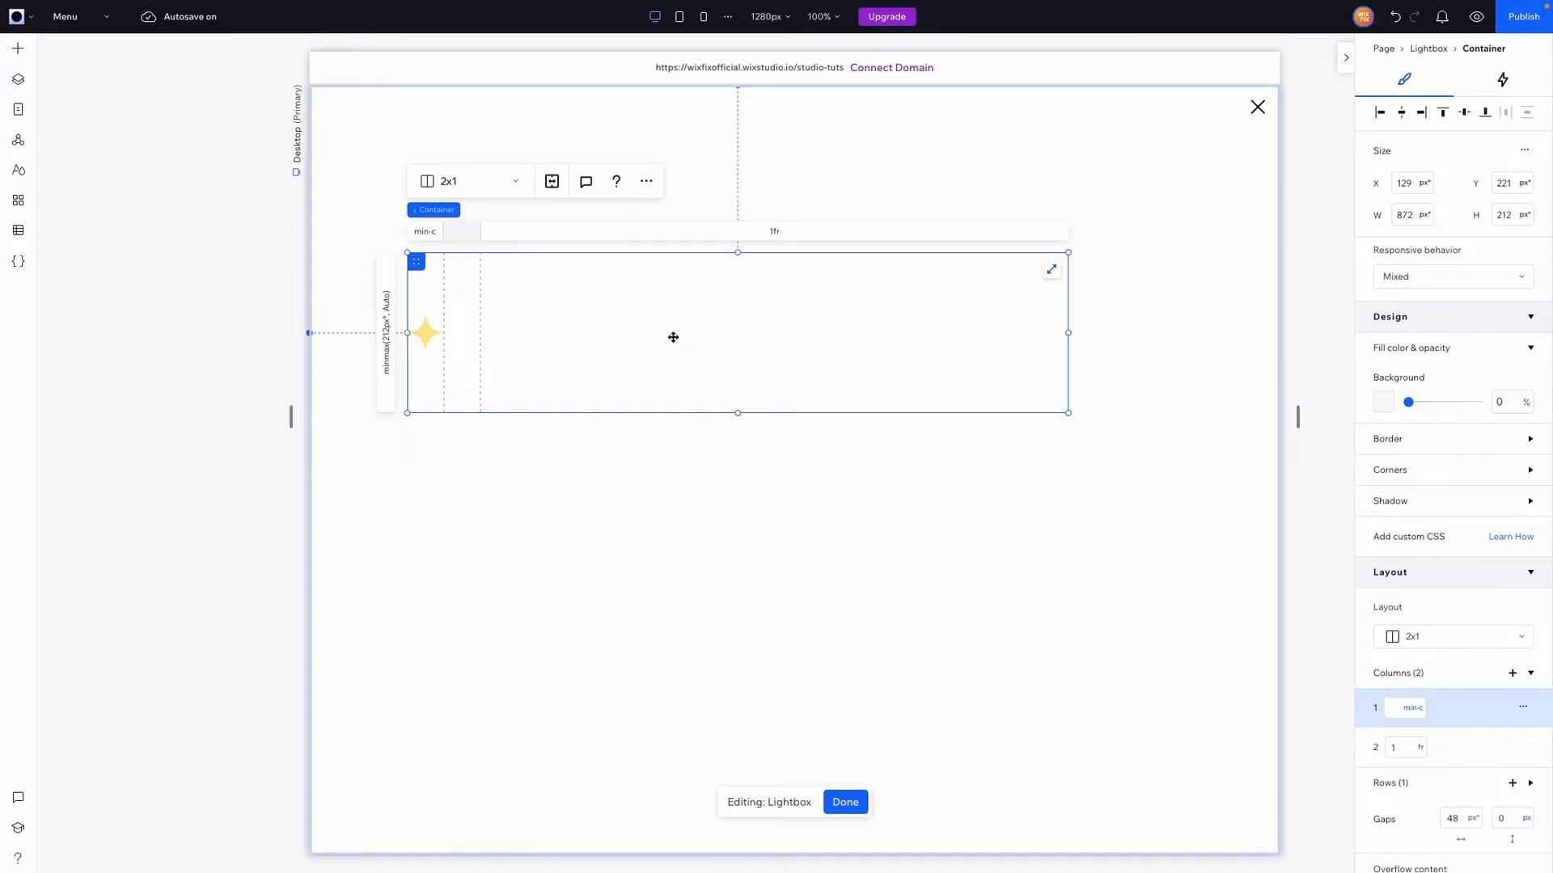
{"action": "key", "text": "ctrl+v"}
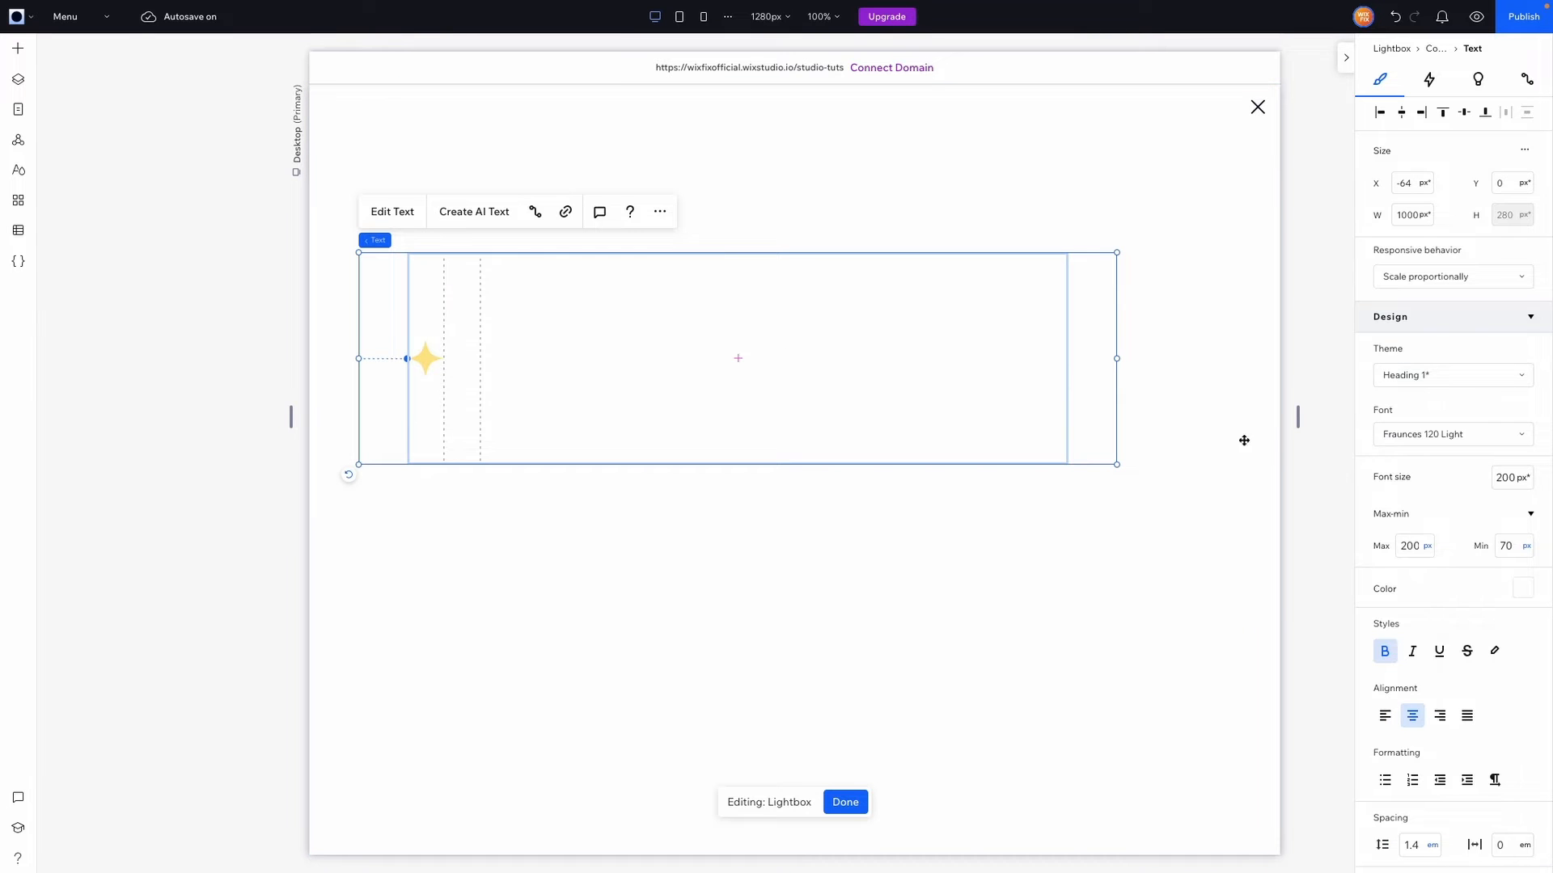
Change the pasted heading's color to the dark navy theme color #05092E and align its text box to the container's left edge.
{"action": "left_click", "coordinate": [1523, 589]}
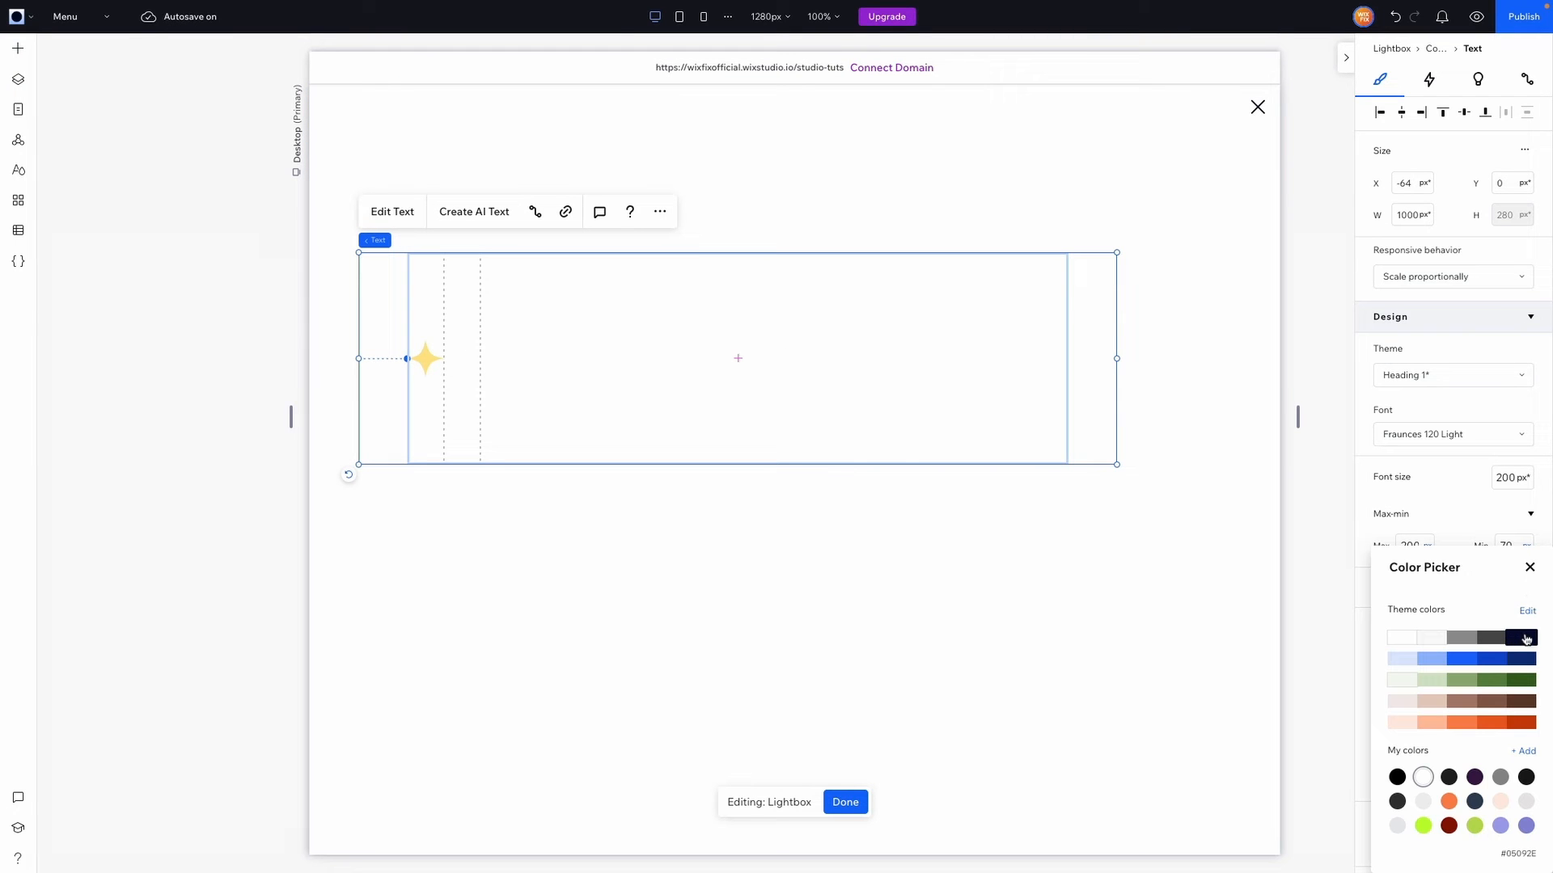
{"action": "left_click", "coordinate": [1526, 639]}
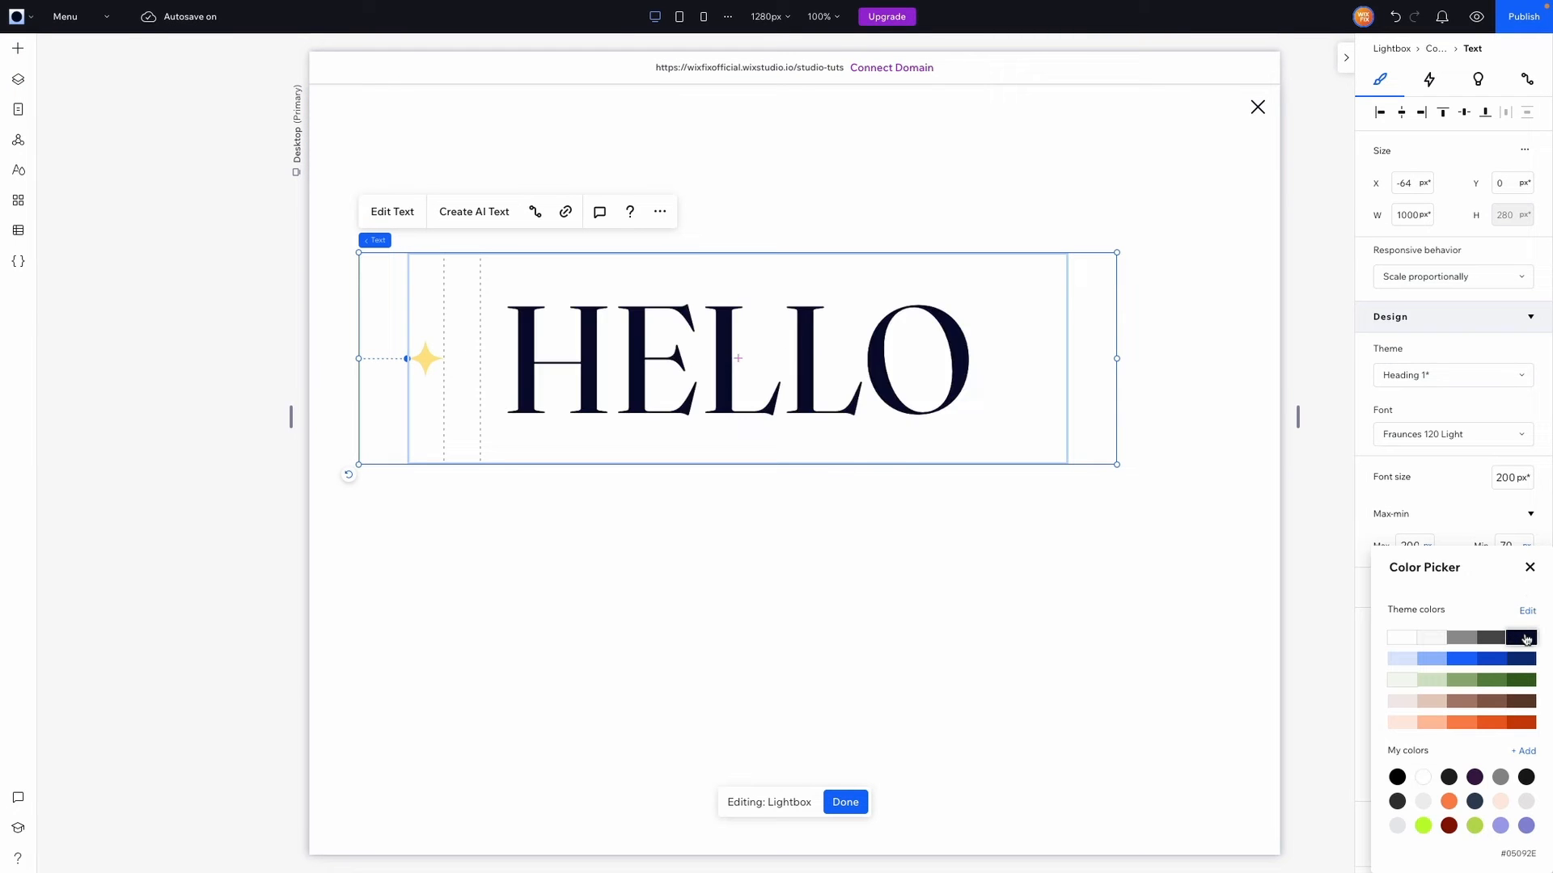
{"action": "left_click", "coordinate": [1382, 116]}
{"action": "left_click", "coordinate": [1381, 117]}
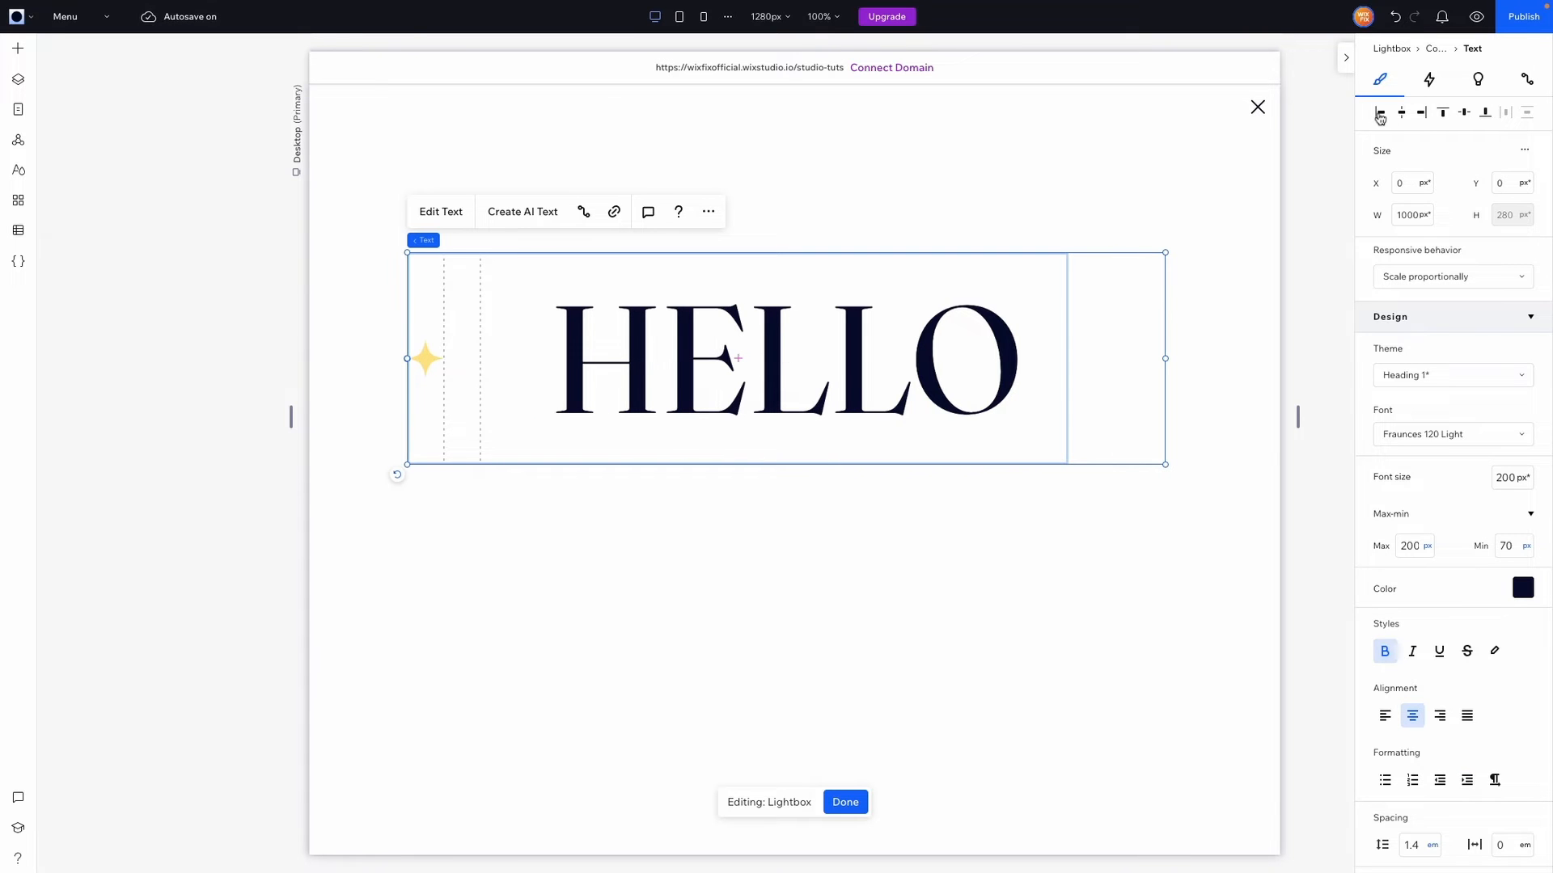
Place the heading in the container's second grid cell only and left-align its text.
{"action": "scroll", "coordinate": [1456, 534], "scroll_direction": "down", "scroll_amount": 4}
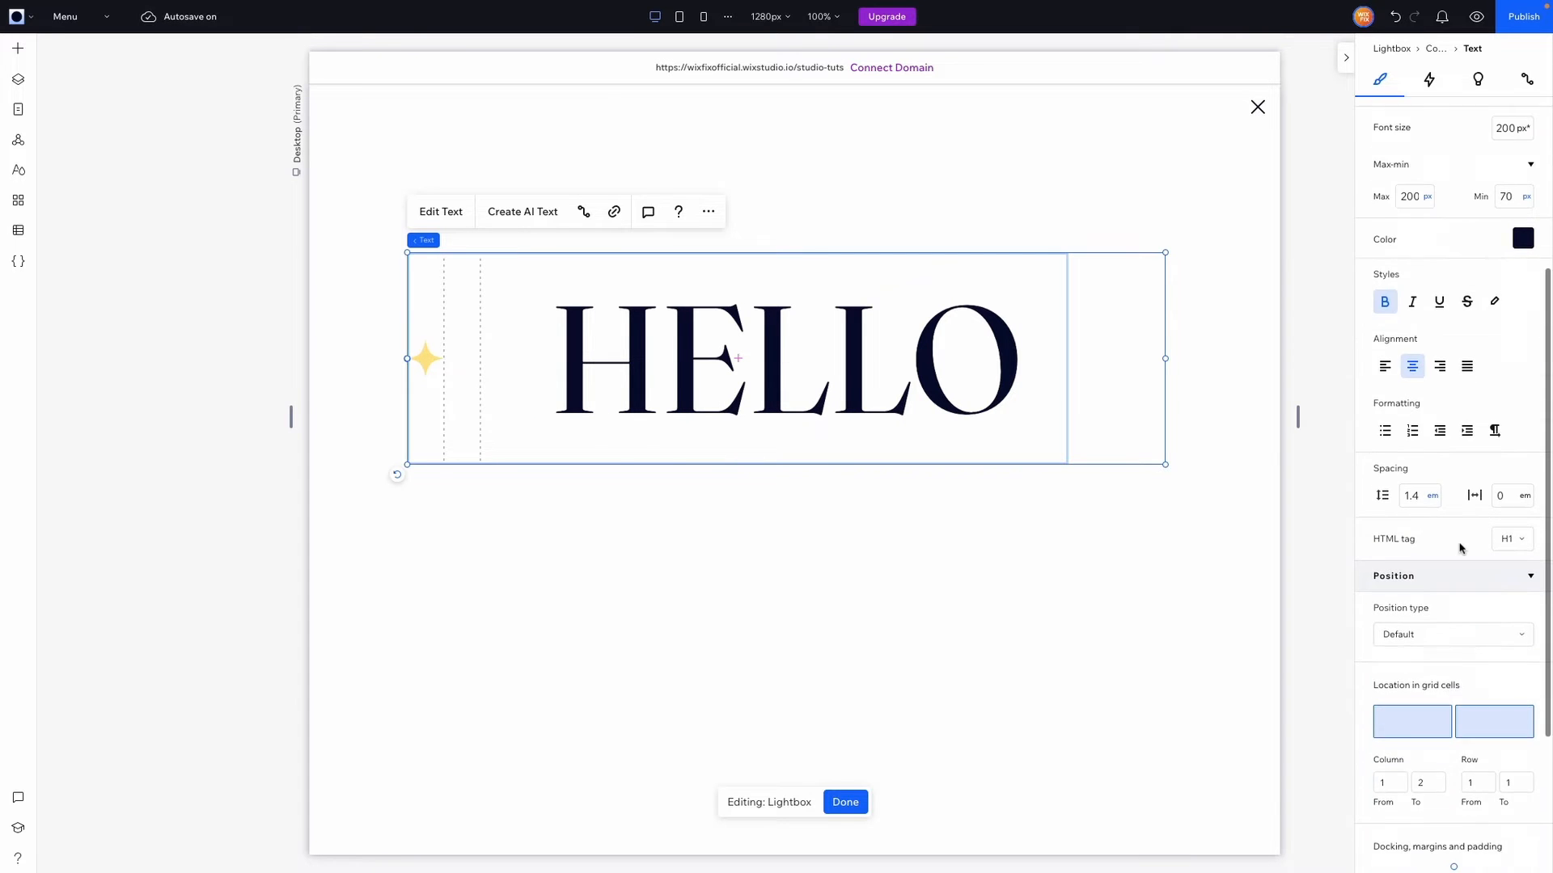
{"action": "left_click", "coordinate": [1493, 730]}
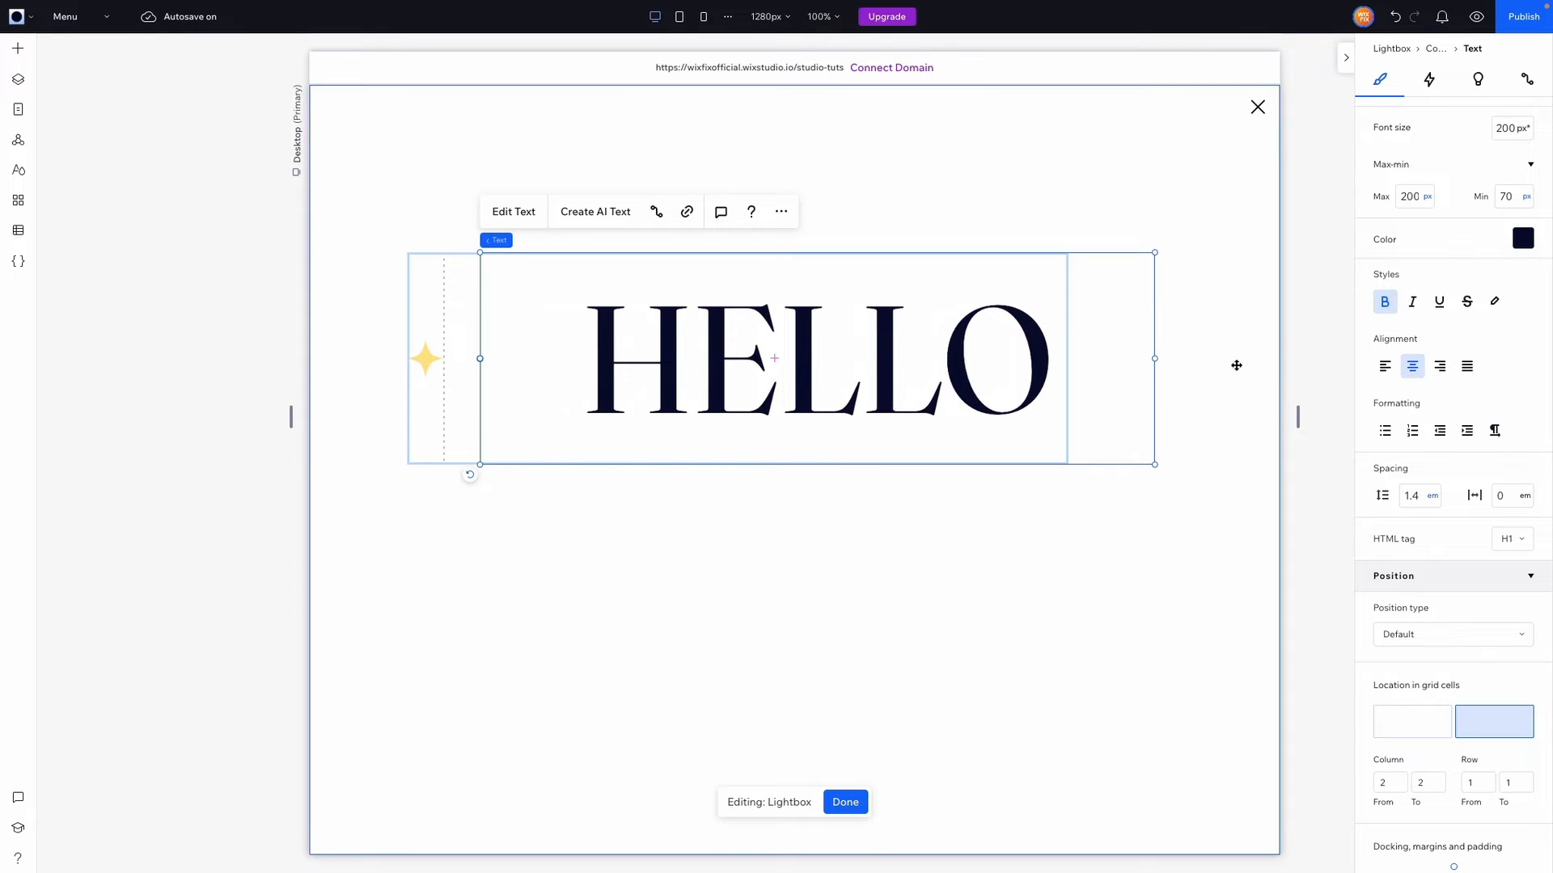
{"action": "left_click", "coordinate": [1385, 368]}
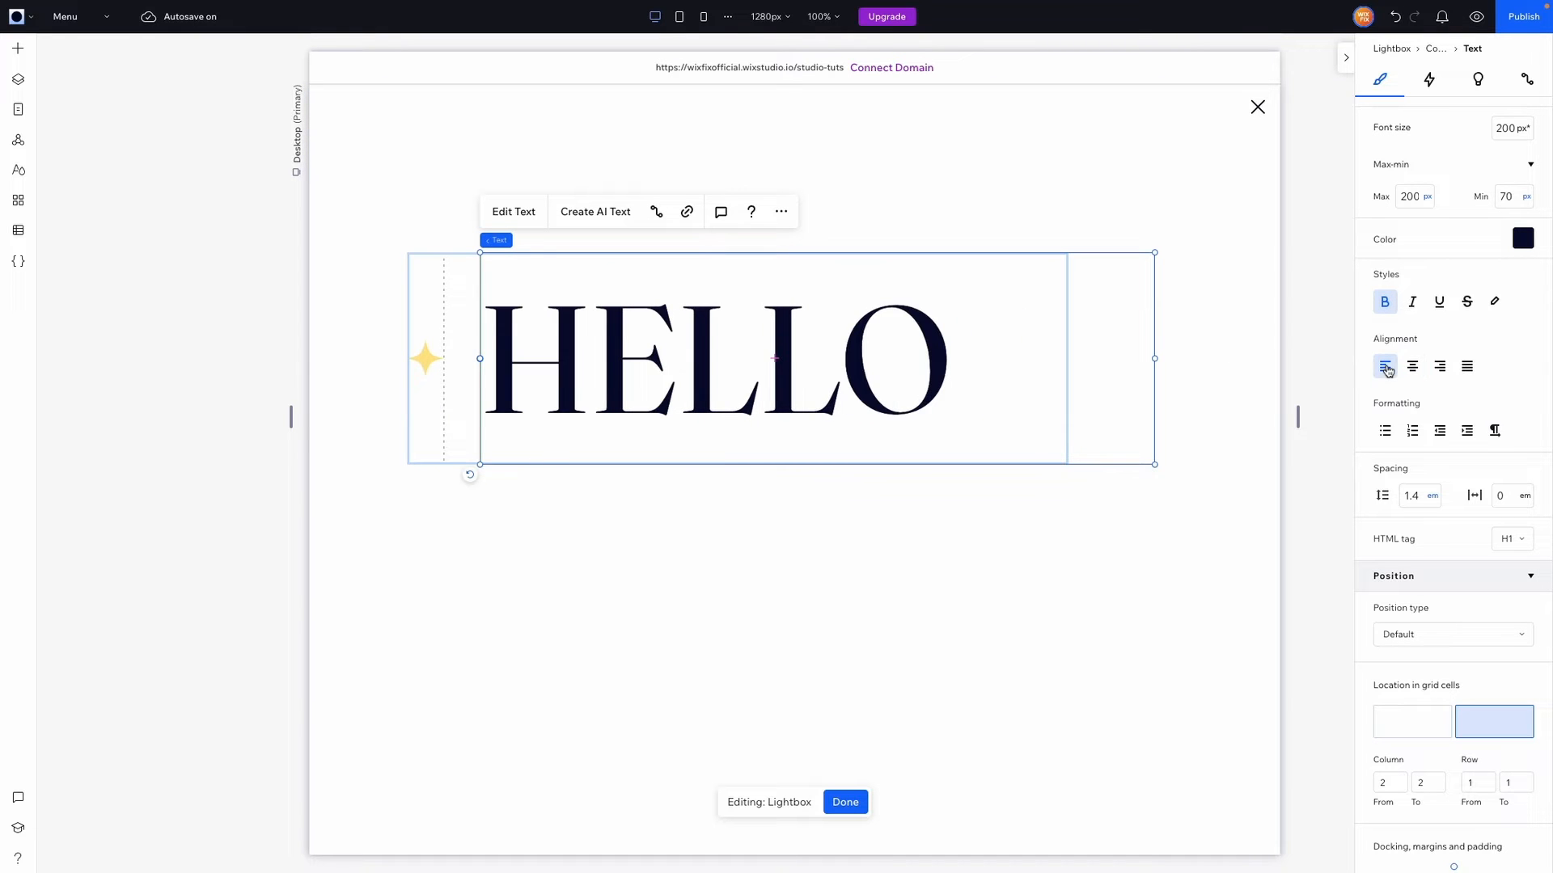
Replace the heading's wording with ABOUT.
{"action": "double_click", "coordinate": [844, 359]}
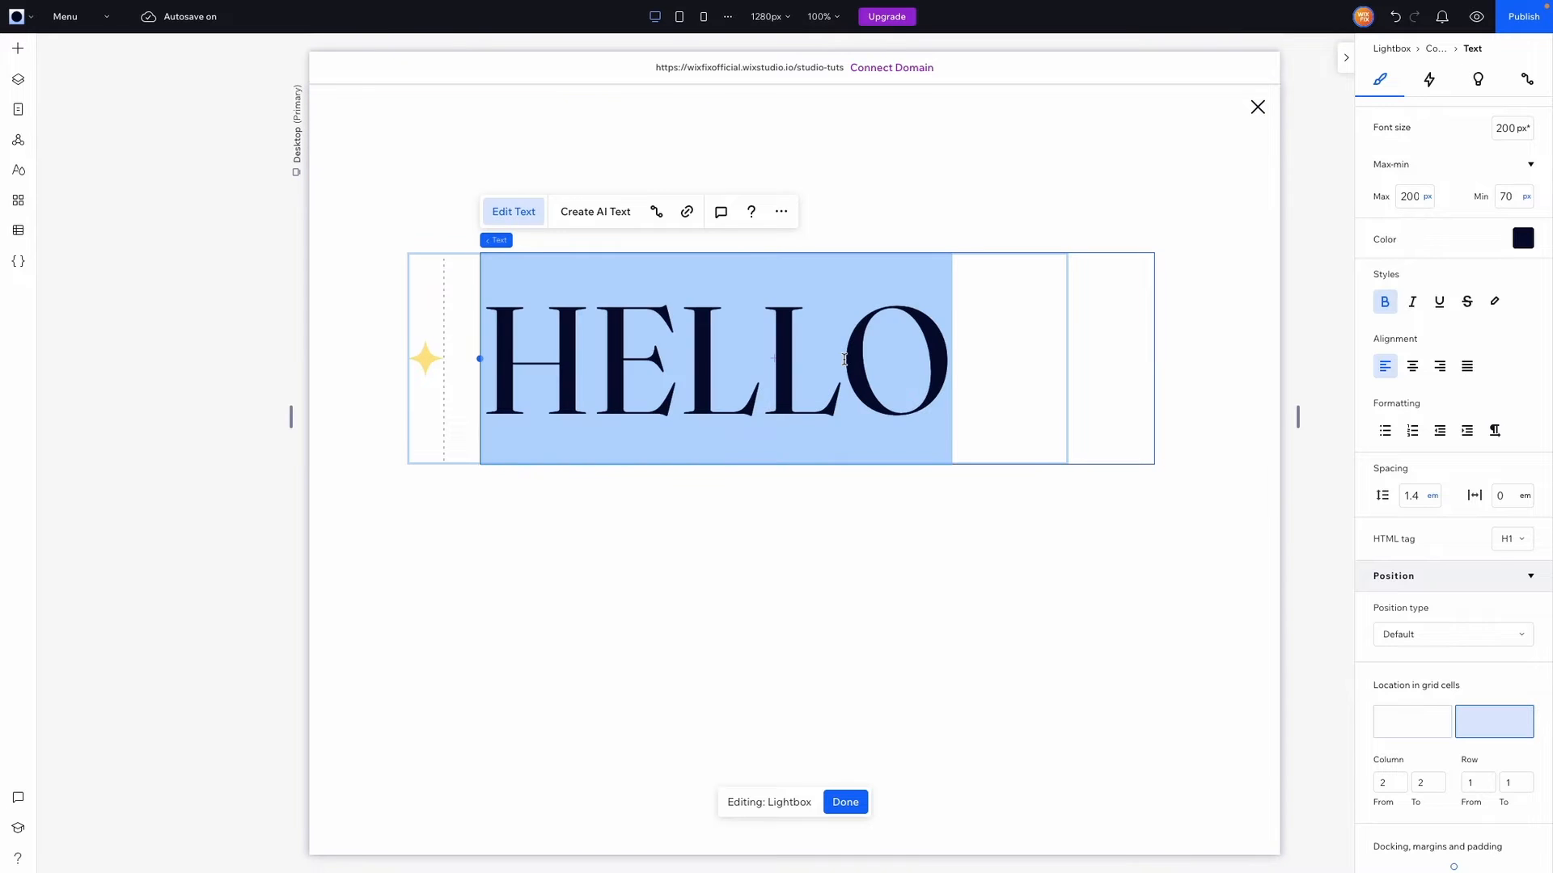
{"action": "type", "text": "ABPOUT"}
{"action": "key", "text": "BackSpace"}
{"action": "key", "text": "BackSpace"}
{"action": "key", "text": "BackSpace"}
{"action": "key", "text": "BackSpace"}
{"action": "type", "text": "OUT"}
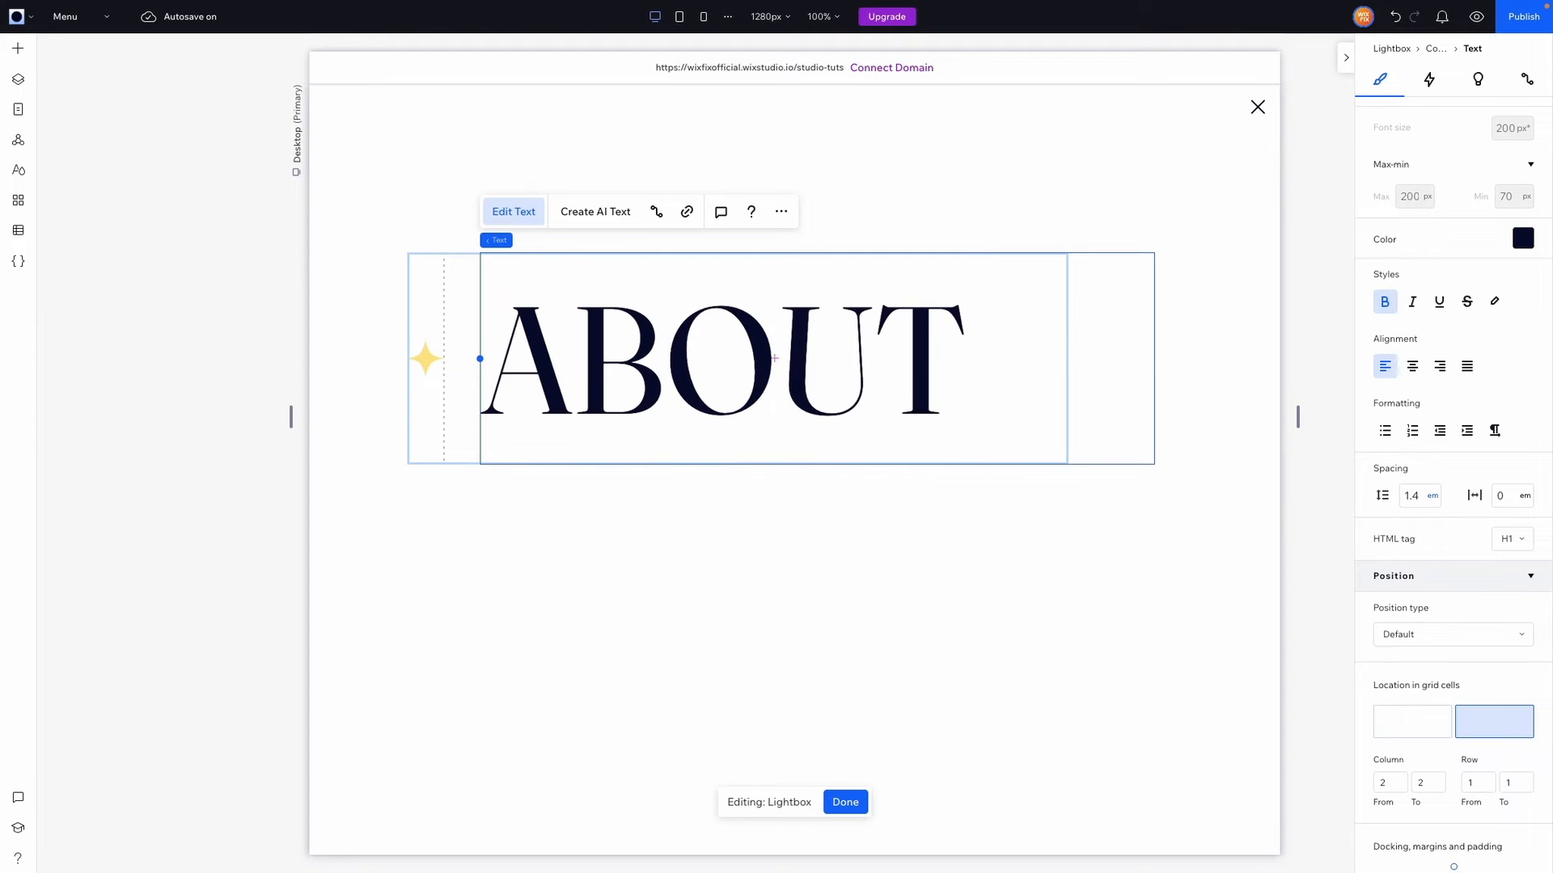
{"action": "key", "text": "Escape"}
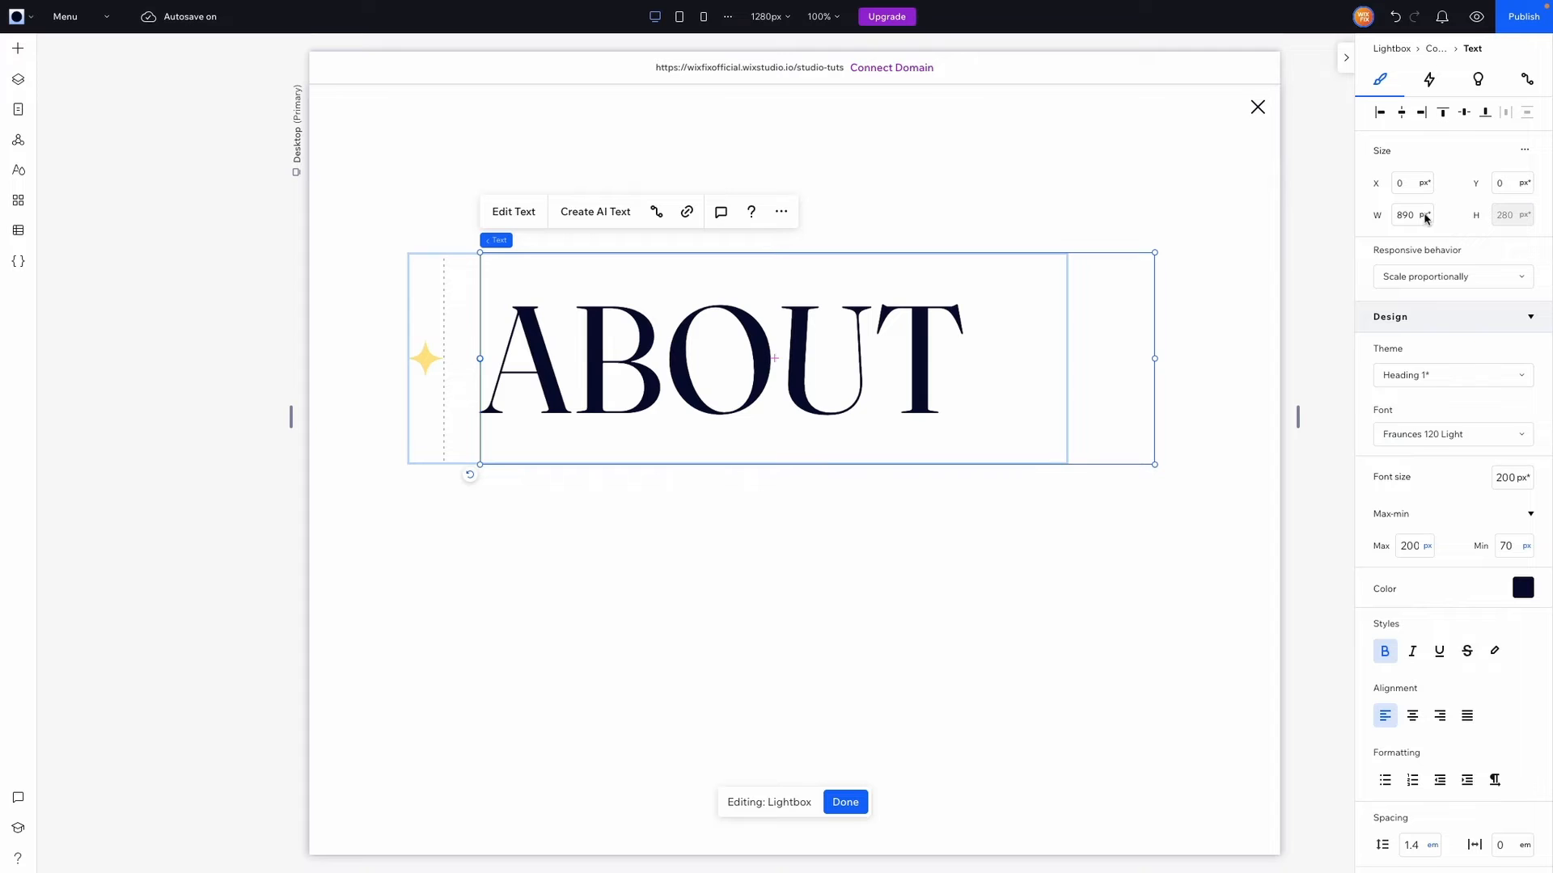
Set the ABOUT text's responsive behavior to Hug and its line spacing to 0.8 em.
{"action": "left_click", "coordinate": [1424, 277]}
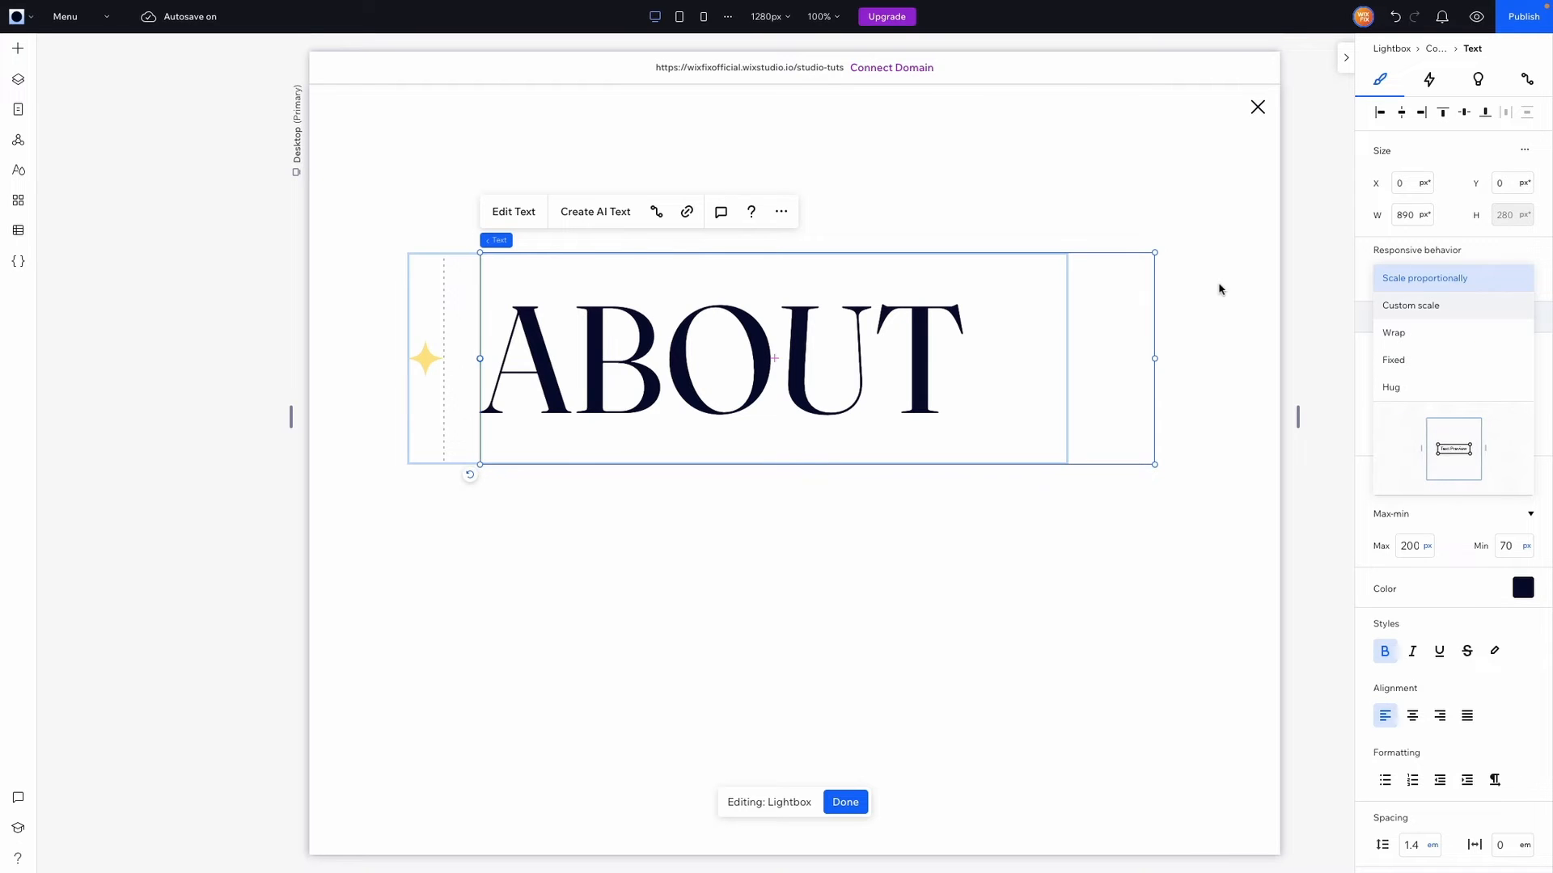
{"action": "left_click", "coordinate": [1407, 388]}
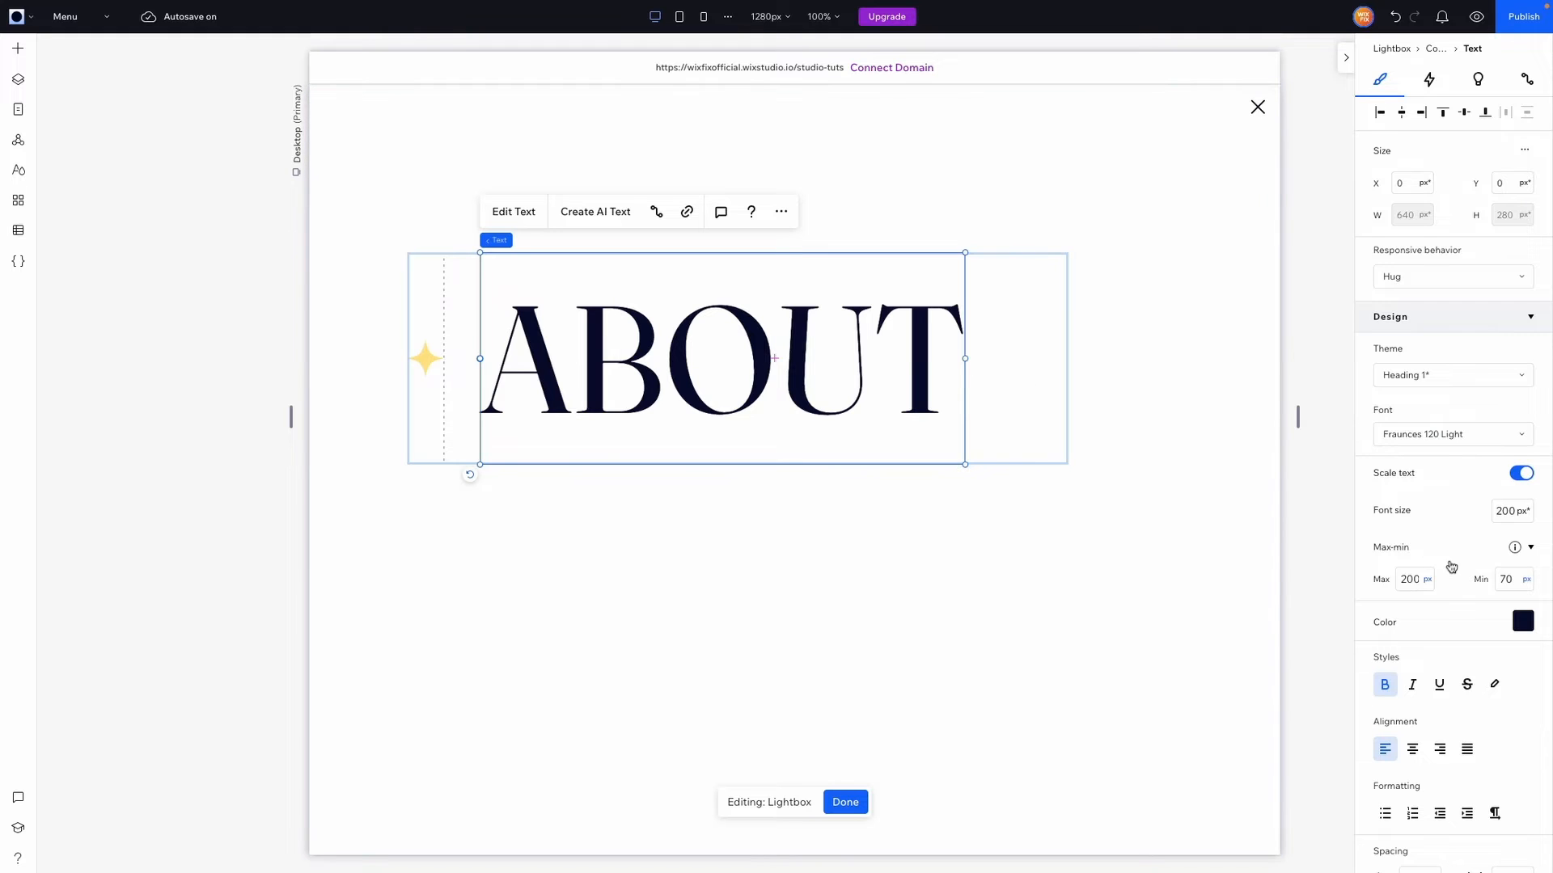
{"action": "scroll", "coordinate": [1448, 565], "scroll_direction": "down", "scroll_amount": 2}
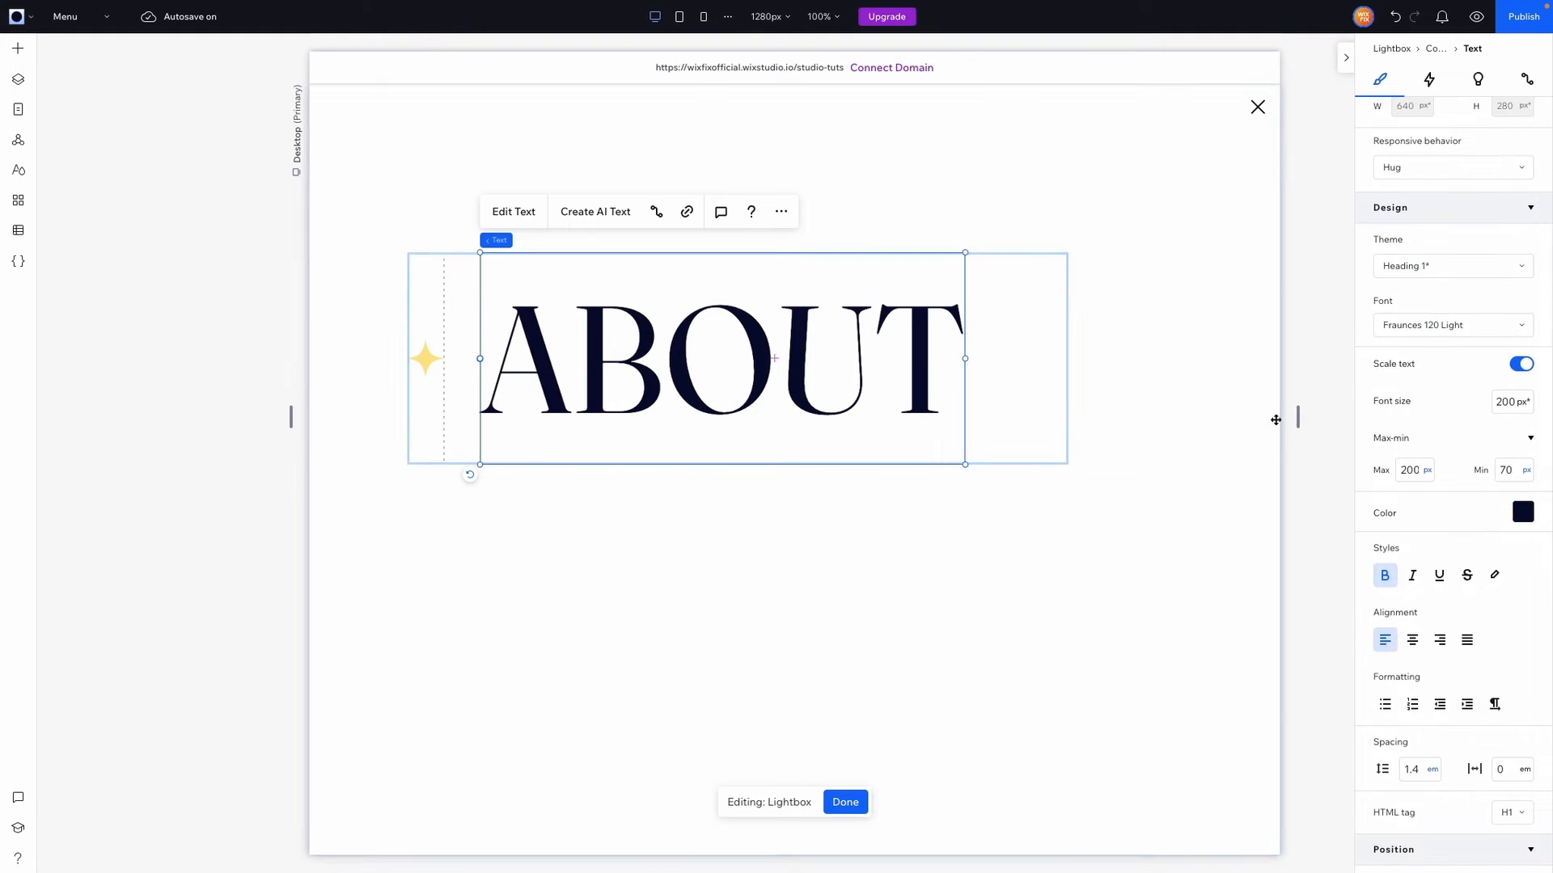
{"action": "scroll", "coordinate": [1431, 536], "scroll_direction": "down", "scroll_amount": 5}
{"action": "left_click", "coordinate": [1419, 518]}
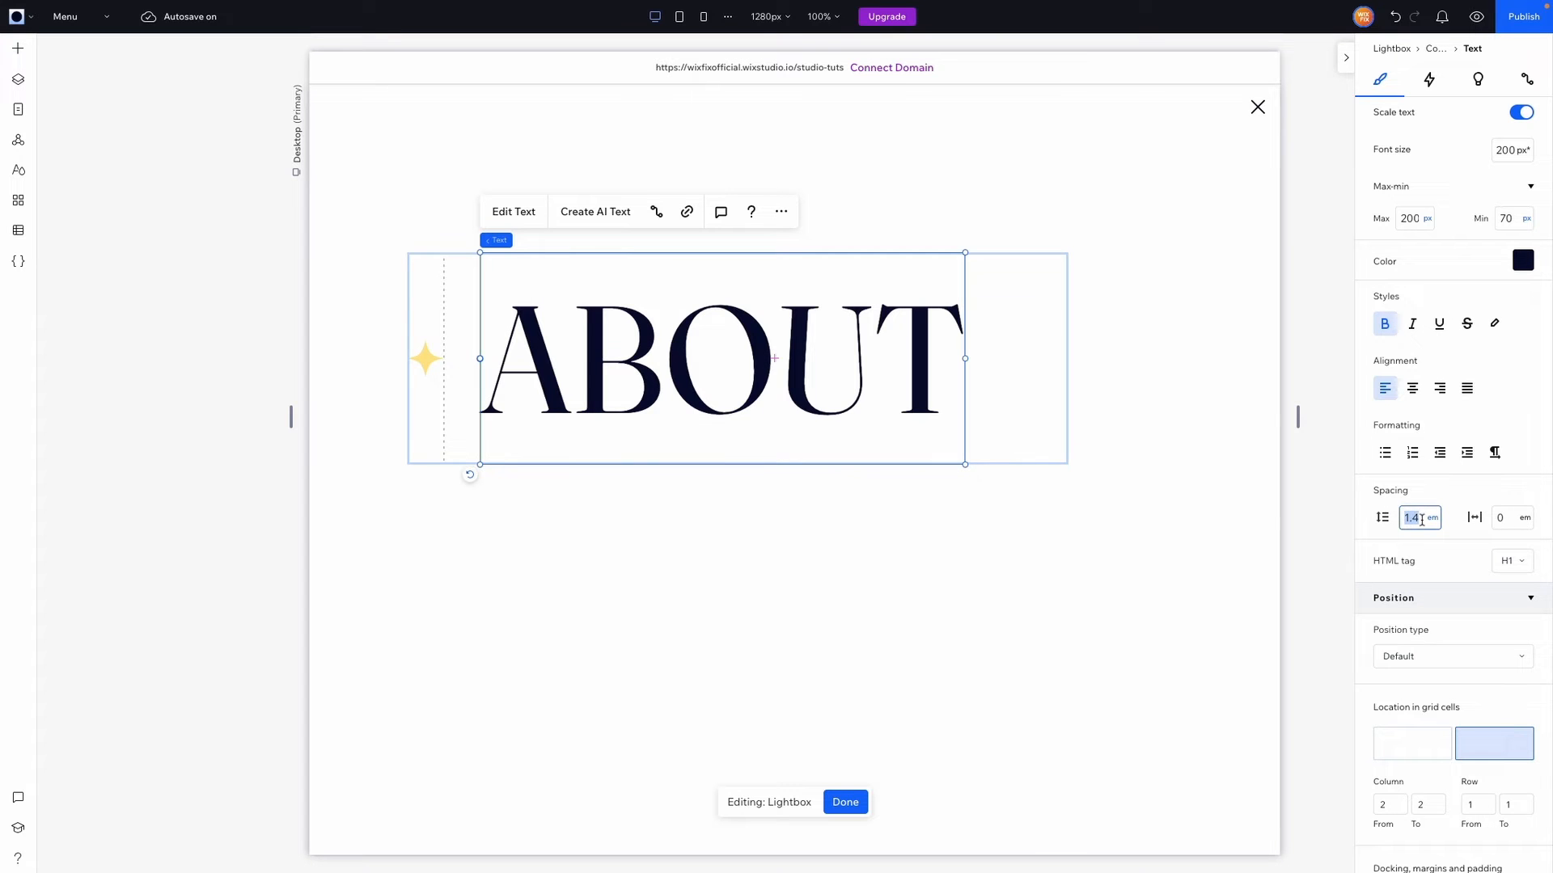
{"action": "type", "text": "0.8"}
{"action": "key", "text": "Return"}
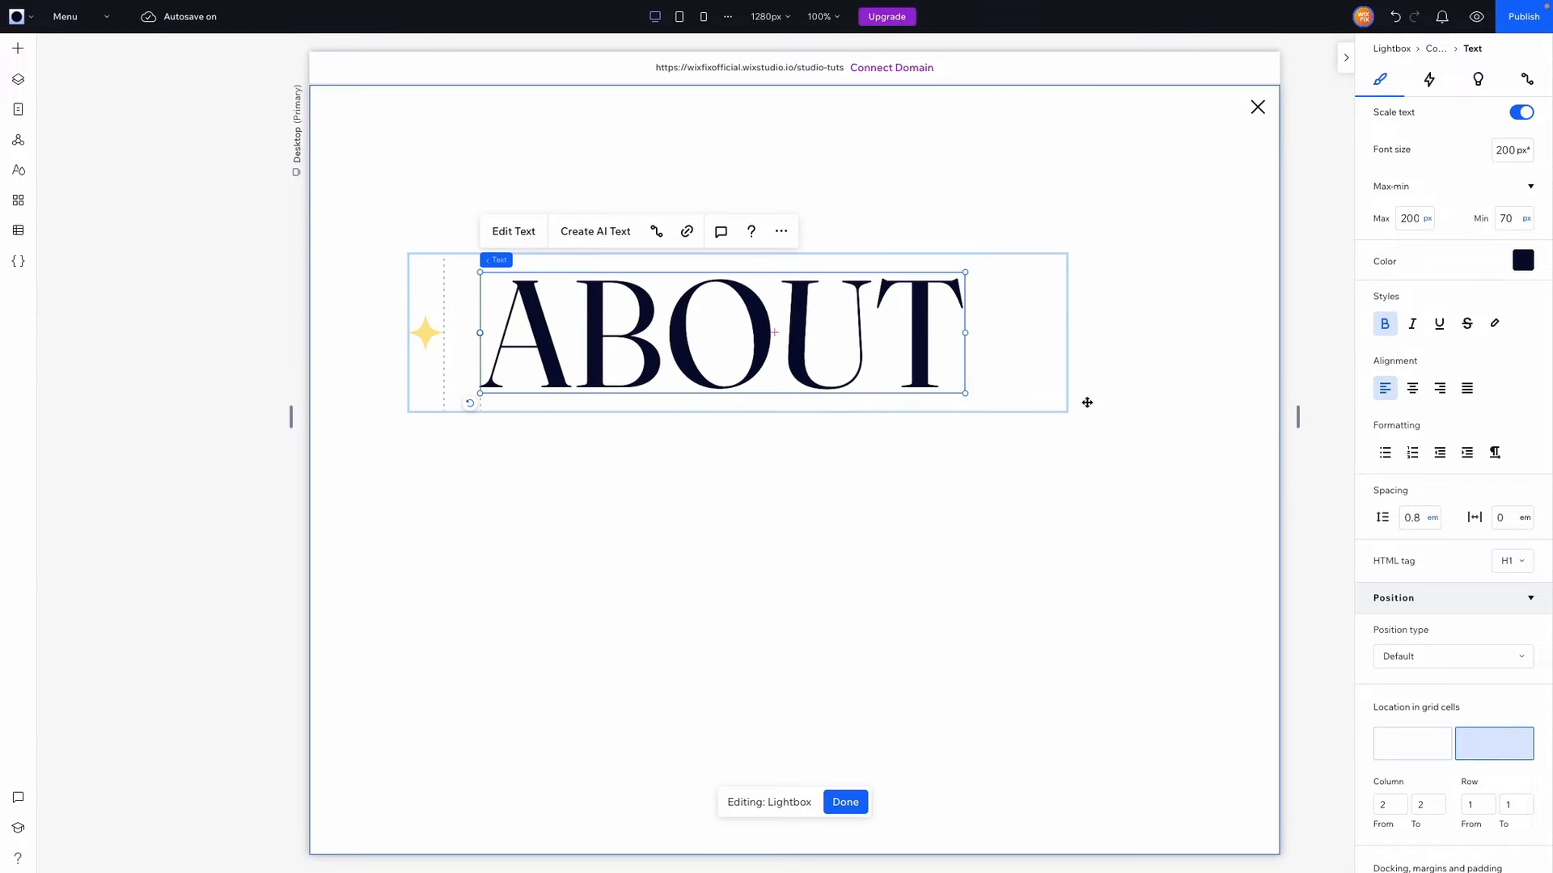
Set the container's row height to min content, then widen the container to about 986 px.
{"action": "left_click", "coordinate": [1027, 347]}
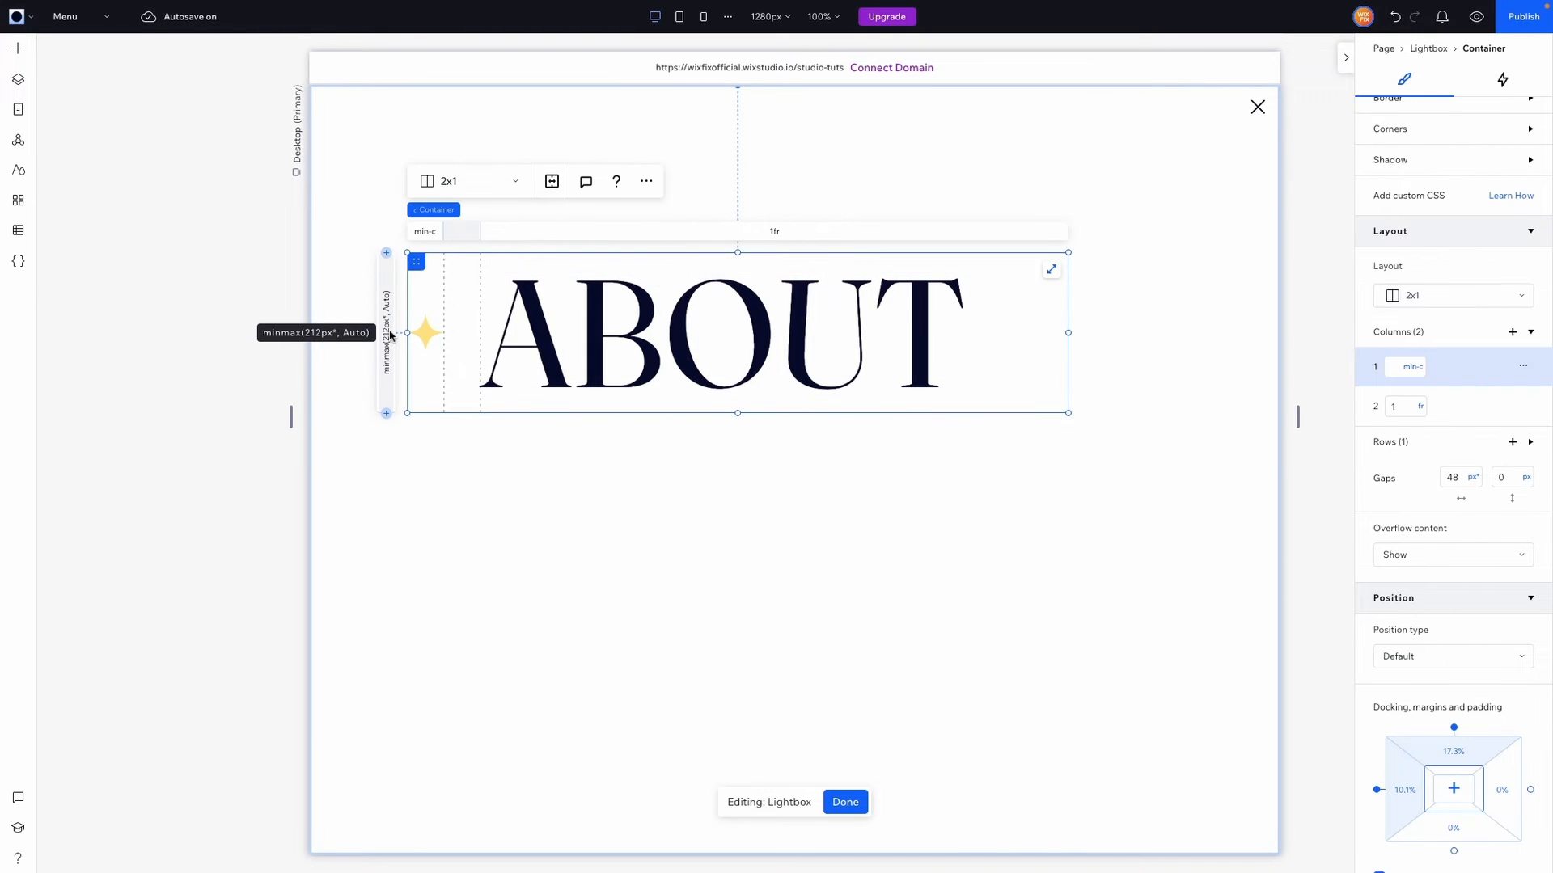
{"action": "left_click", "coordinate": [390, 334]}
{"action": "left_click", "coordinate": [1416, 438]}
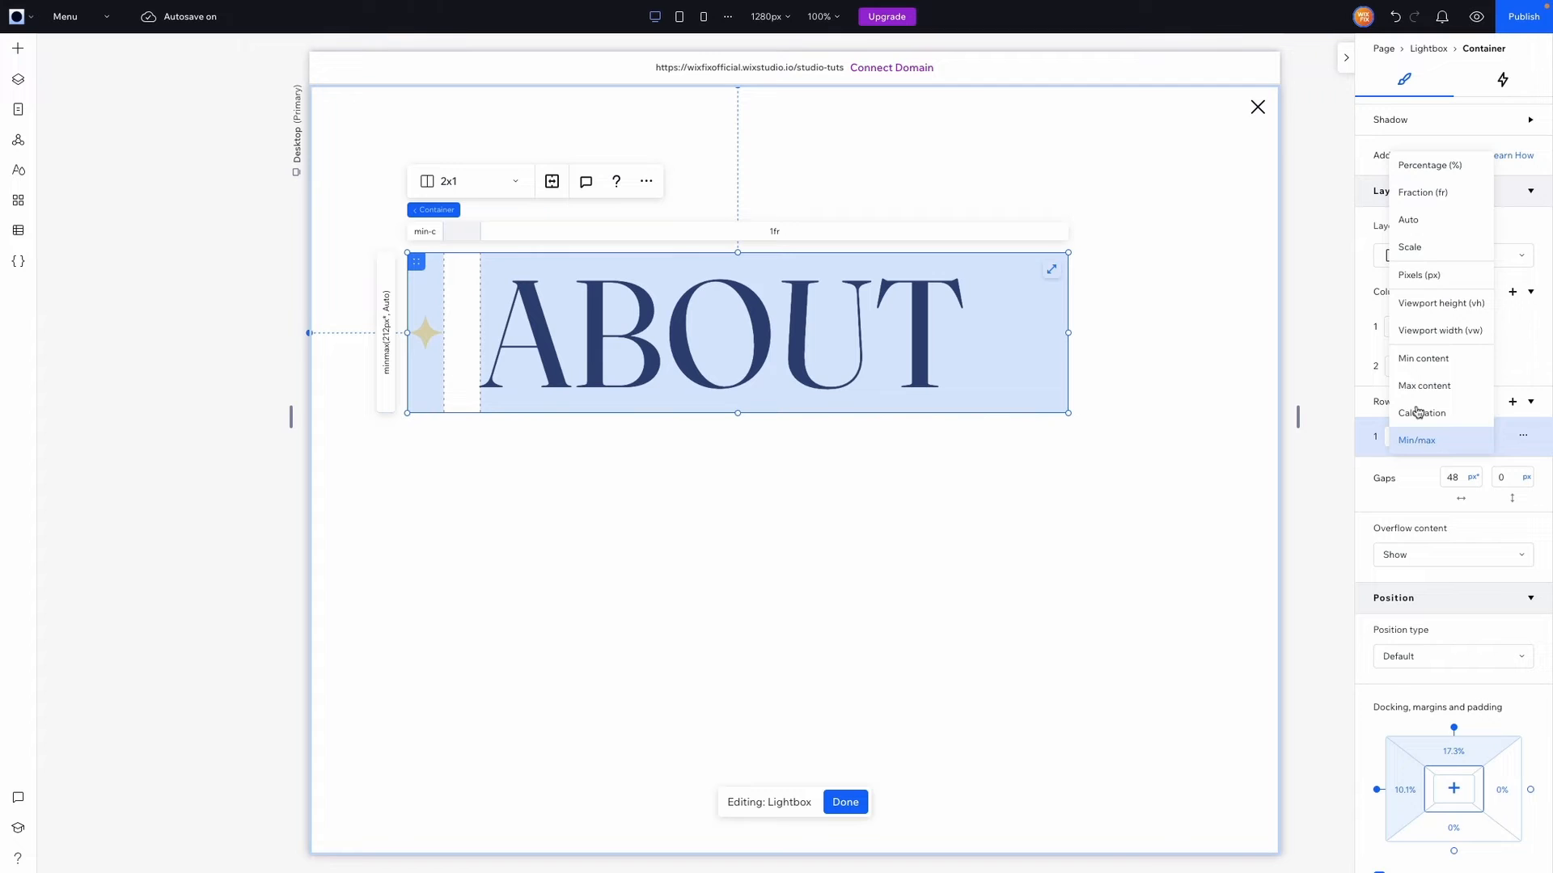
{"action": "left_click", "coordinate": [1427, 358]}
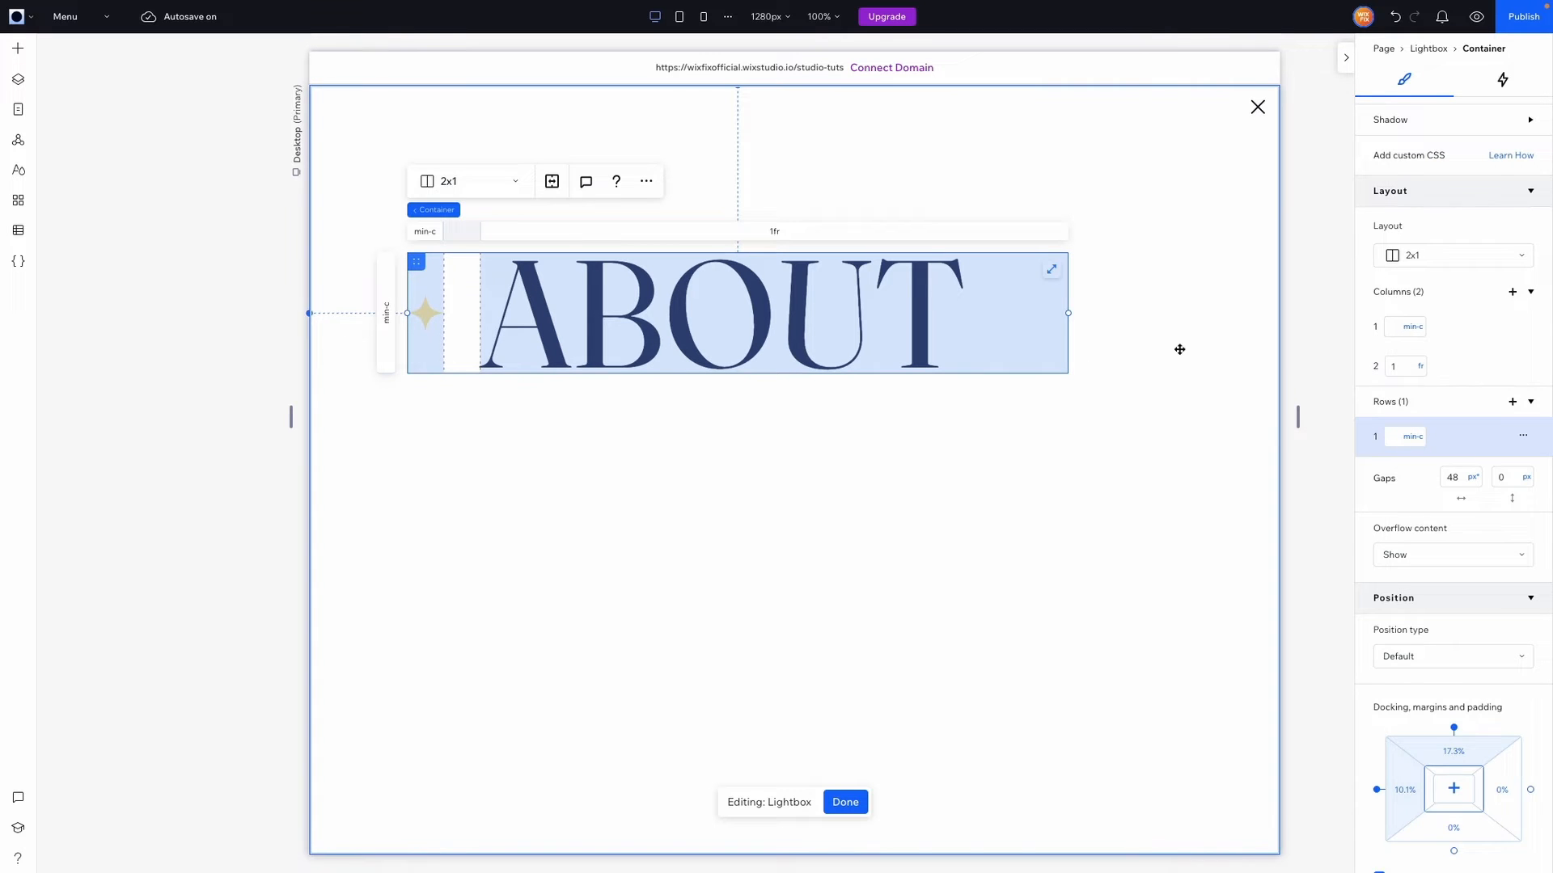
{"action": "left_click", "coordinate": [1018, 325]}
{"action": "left_click_drag", "start_coordinate": [1067, 313], "coordinate": [1154, 317]}
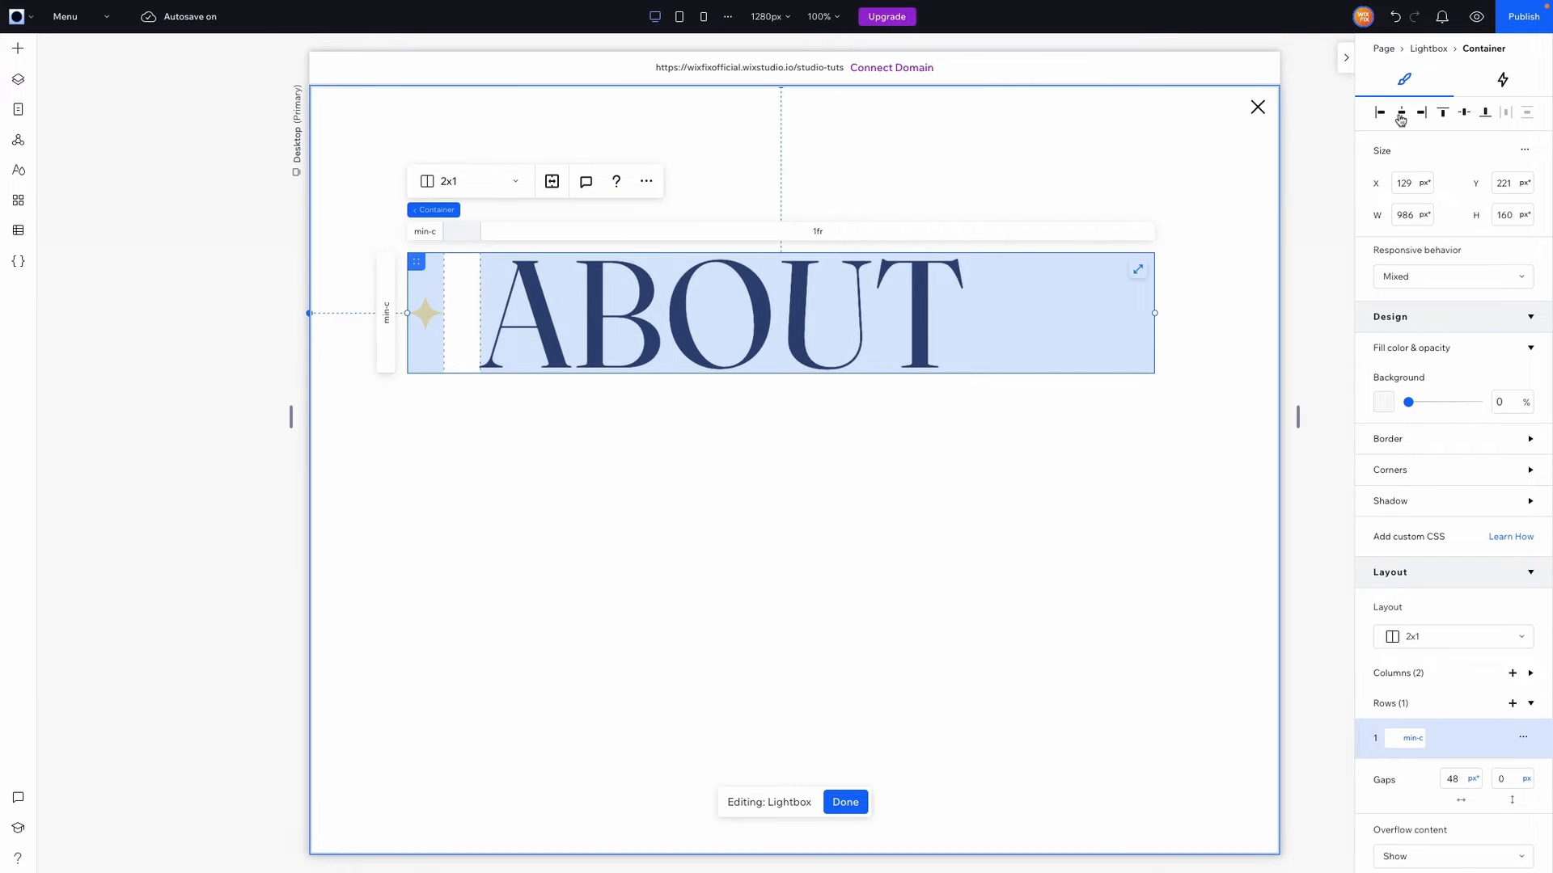
Center the ABOUT container horizontally in the lightbox and set the star shape's opacity to 20%.
{"action": "left_click_drag", "start_coordinate": [759, 340], "coordinate": [772, 340]}
{"action": "left_click", "coordinate": [439, 317]}
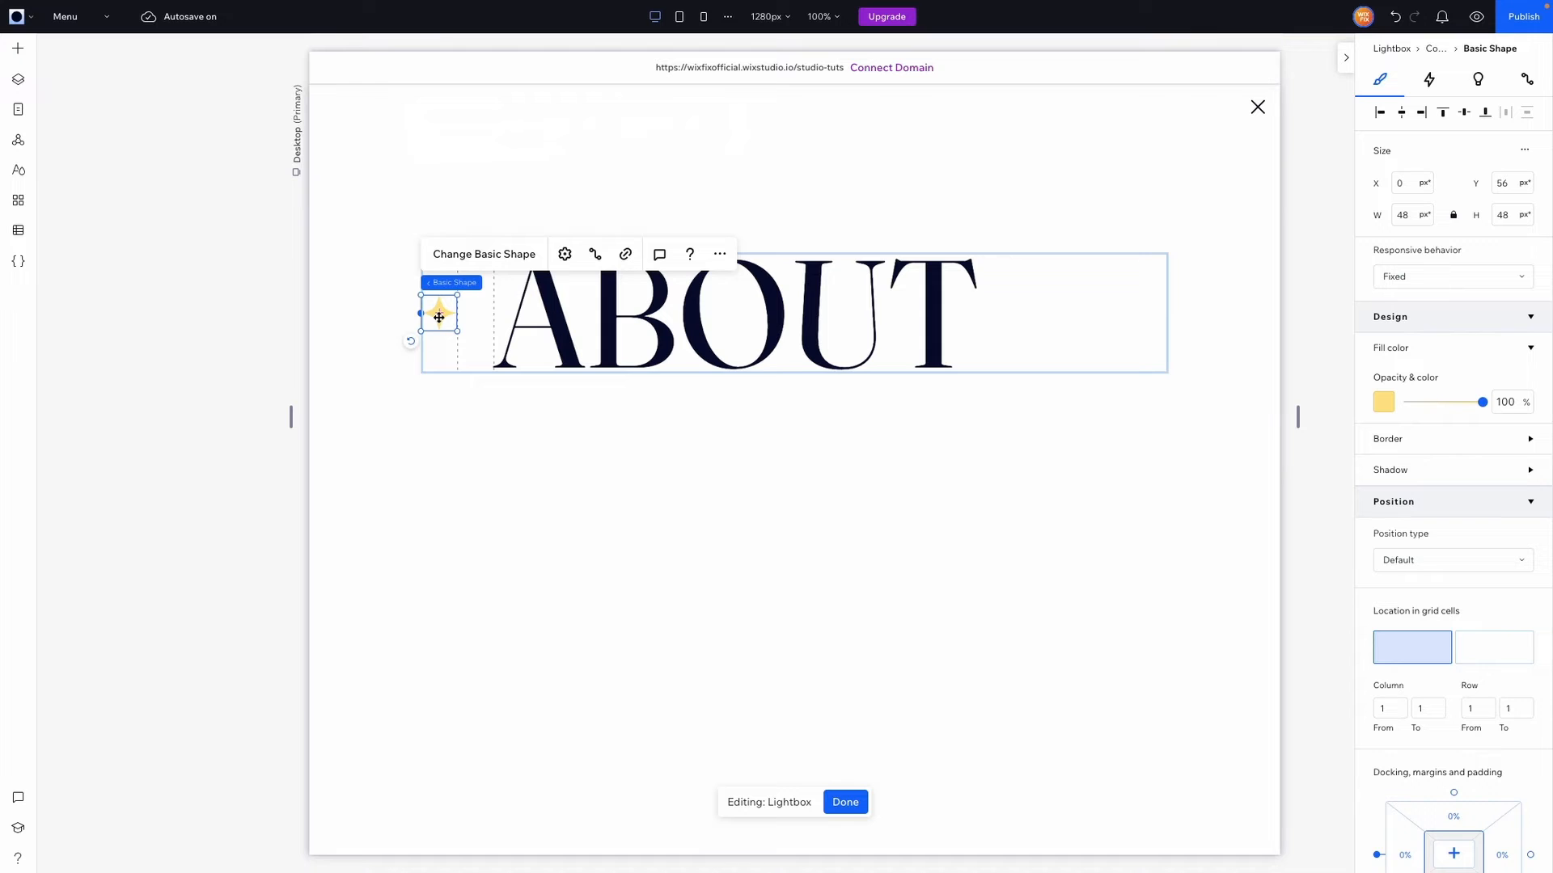
{"action": "scroll", "coordinate": [1455, 502], "scroll_direction": "down", "scroll_amount": 3}
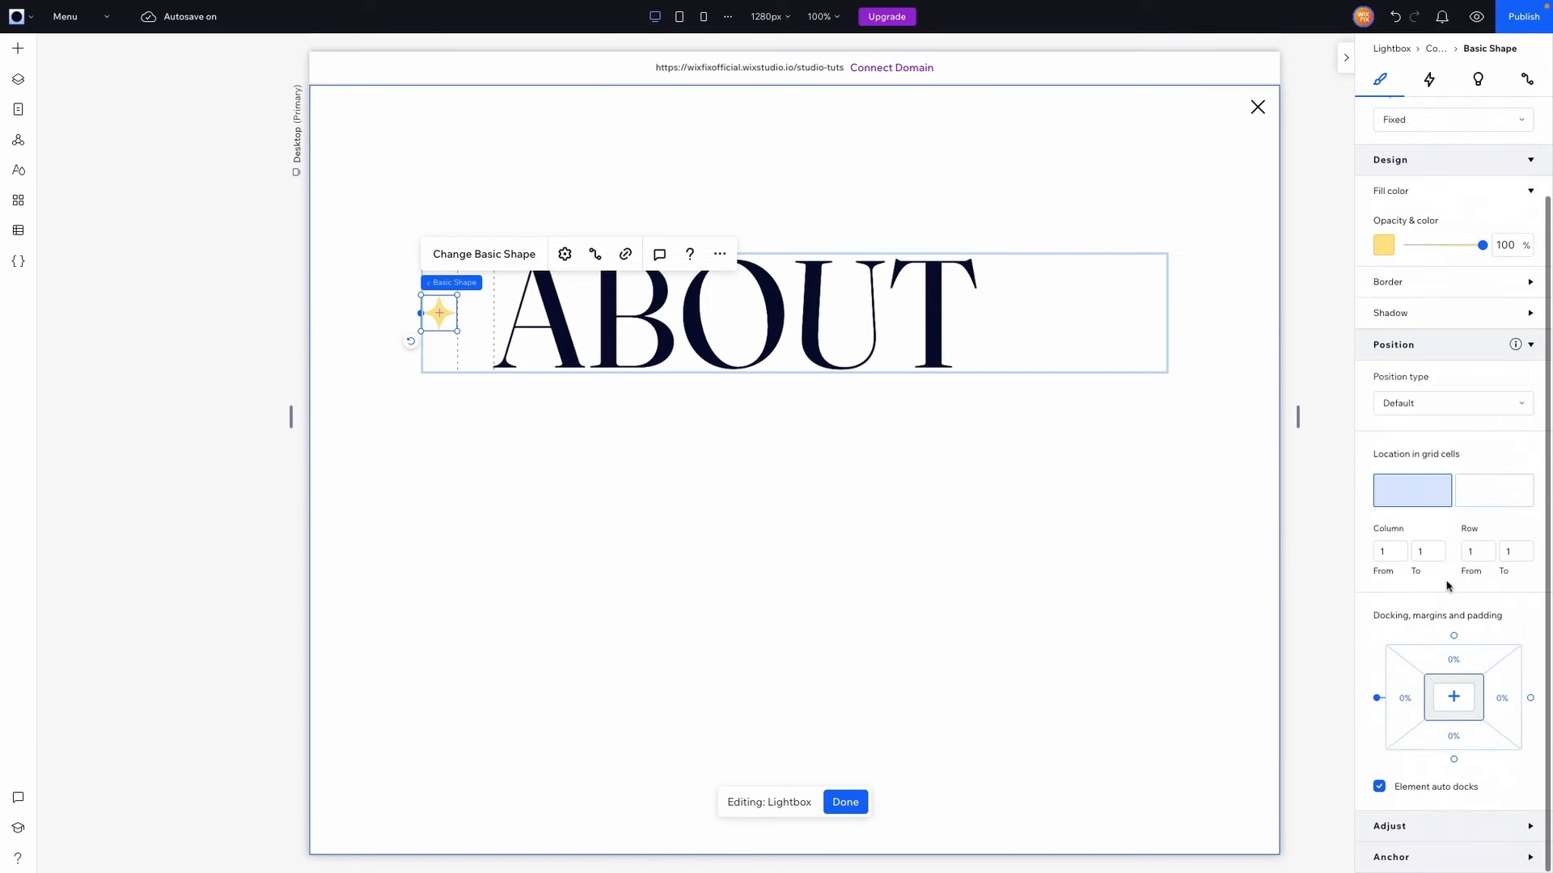
{"action": "left_click", "coordinate": [1395, 828]}
{"action": "scroll", "coordinate": [1456, 728], "scroll_direction": "down", "scroll_amount": 4}
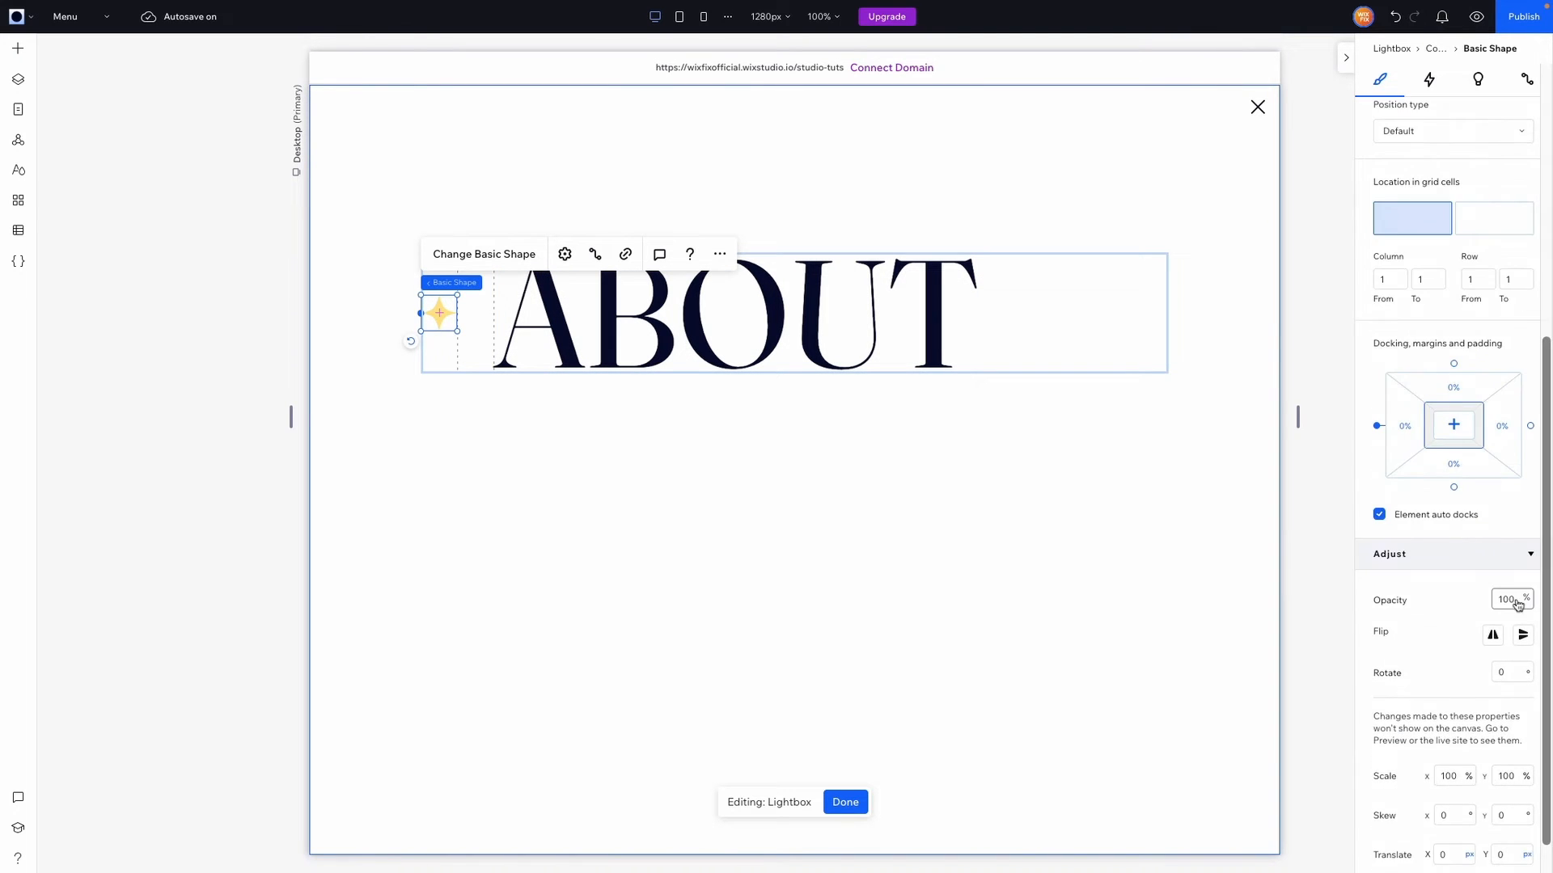
{"action": "left_click", "coordinate": [1512, 600]}
{"action": "type", "text": "10"}
{"action": "key", "text": "Return"}
{"action": "left_click", "coordinate": [876, 479]}
Enable advanced sizing for the ABOUT container and set its width to max content.
{"action": "left_click", "coordinate": [1130, 346]}
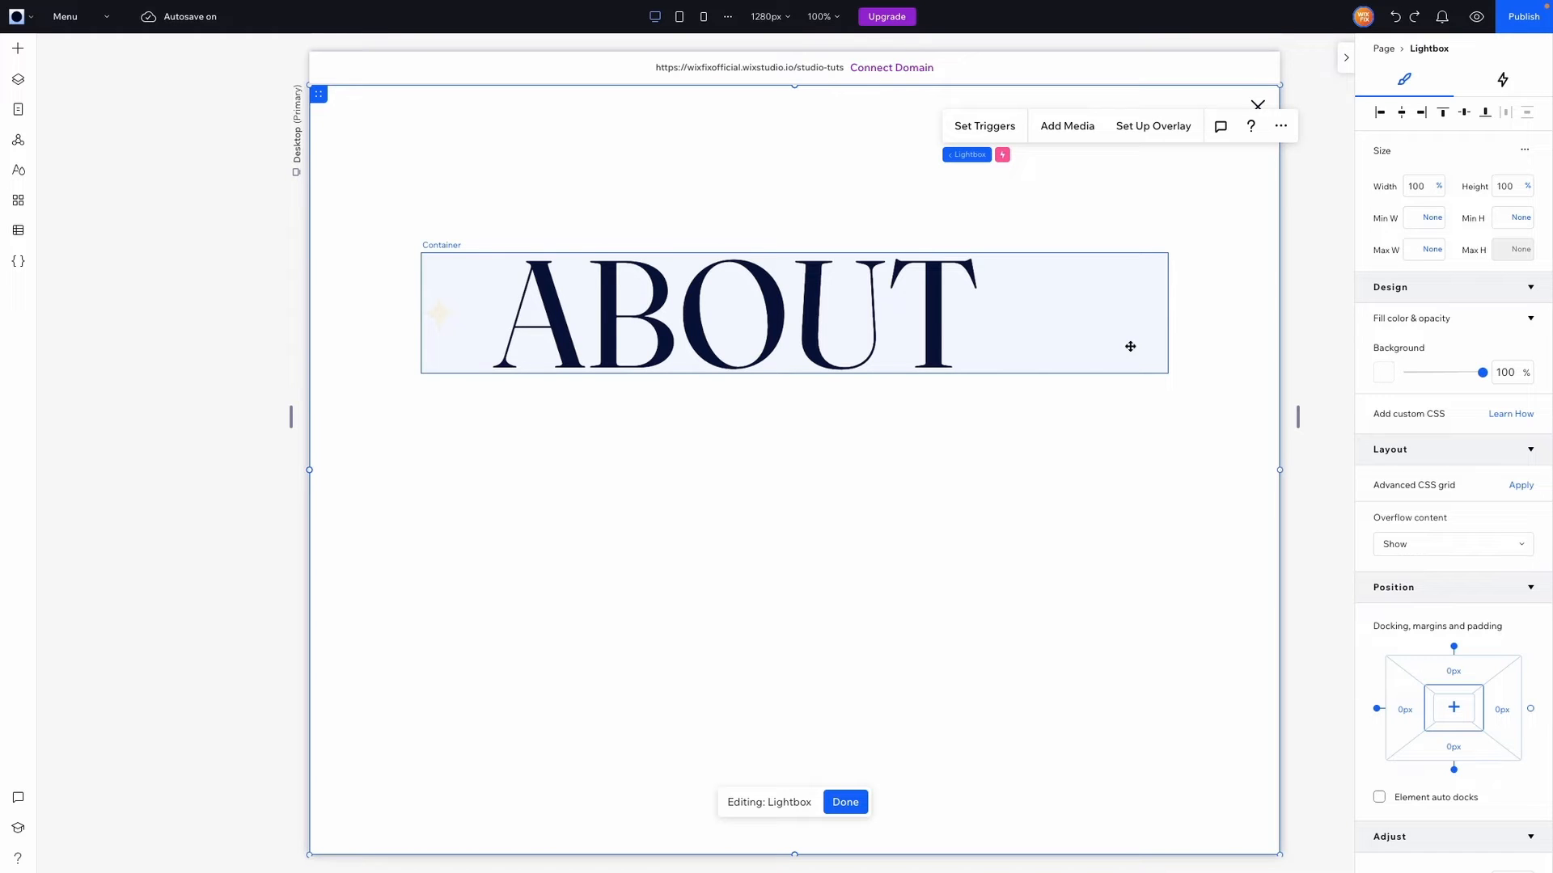
{"action": "left_click", "coordinate": [1127, 331]}
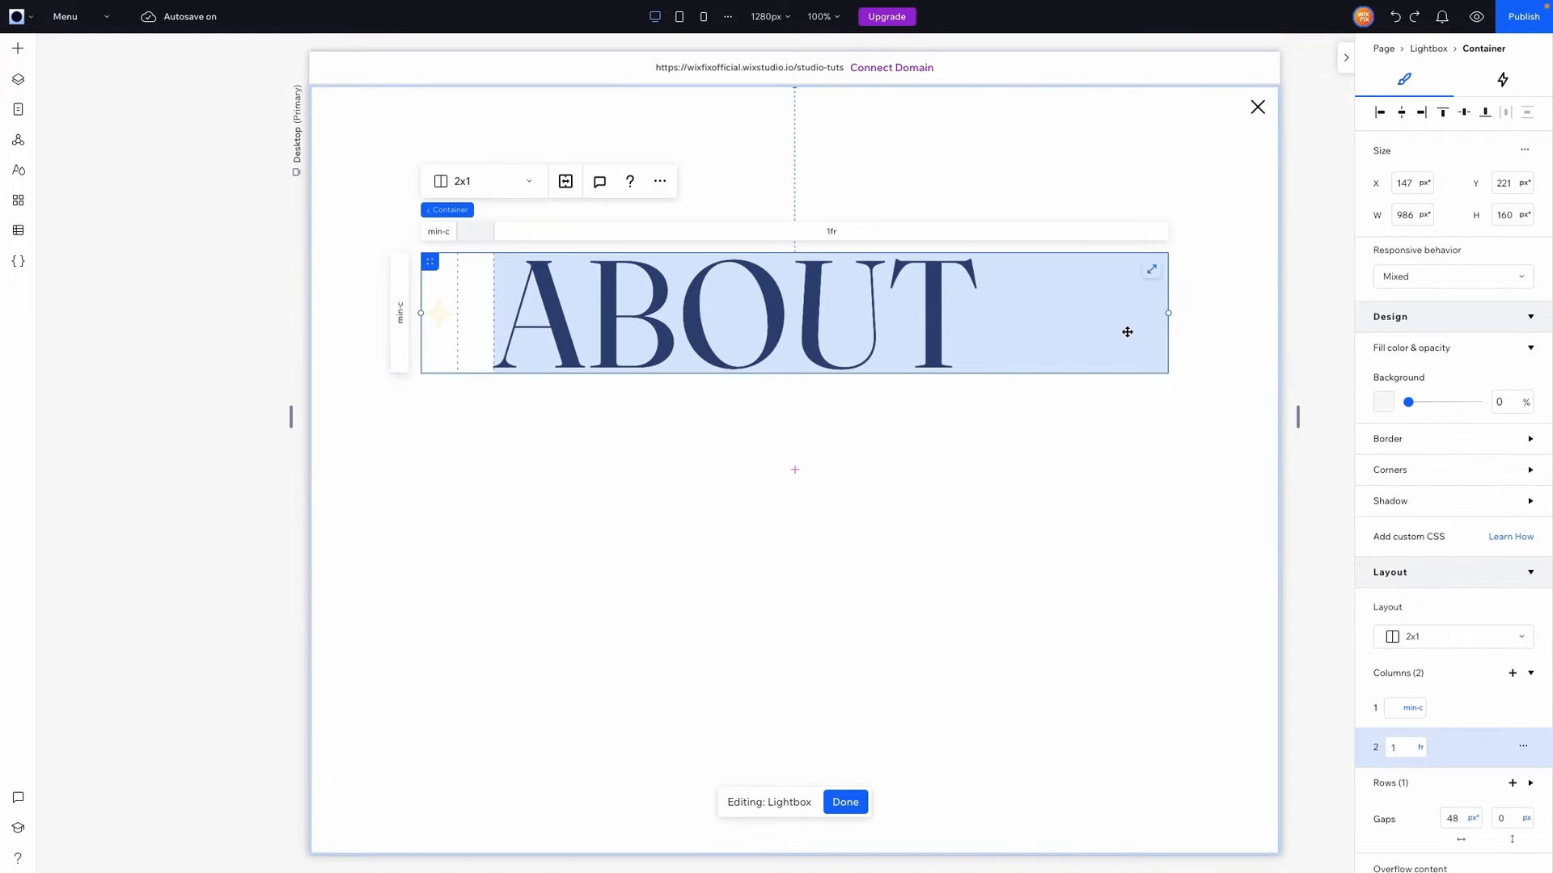
{"action": "left_click", "coordinate": [1524, 149]}
{"action": "left_click", "coordinate": [1489, 160]}
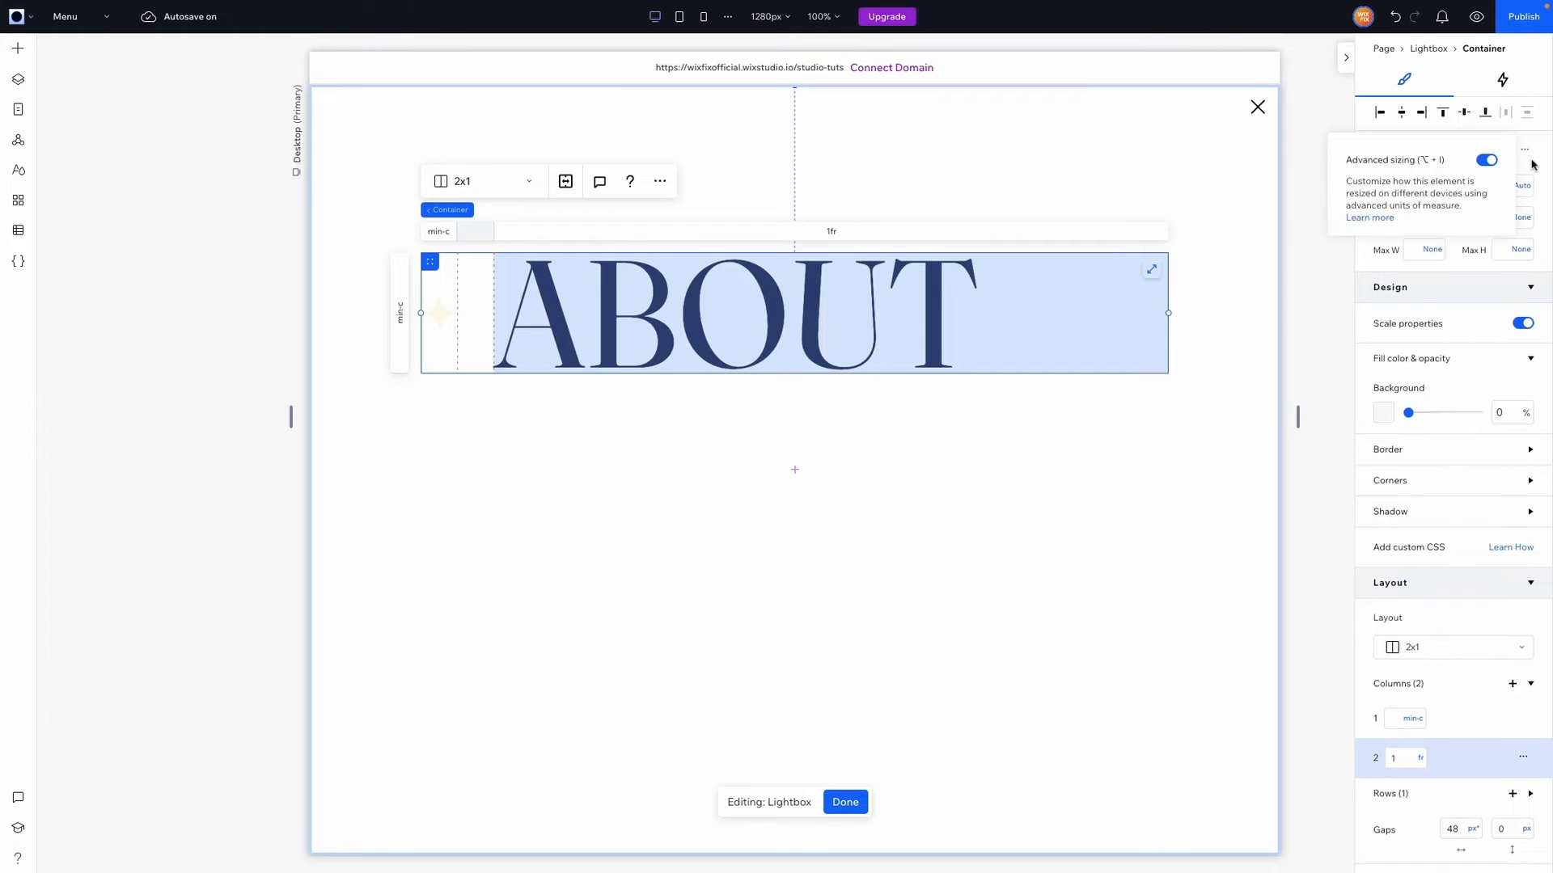
{"action": "left_click", "coordinate": [1534, 166]}
{"action": "left_click", "coordinate": [1441, 191]}
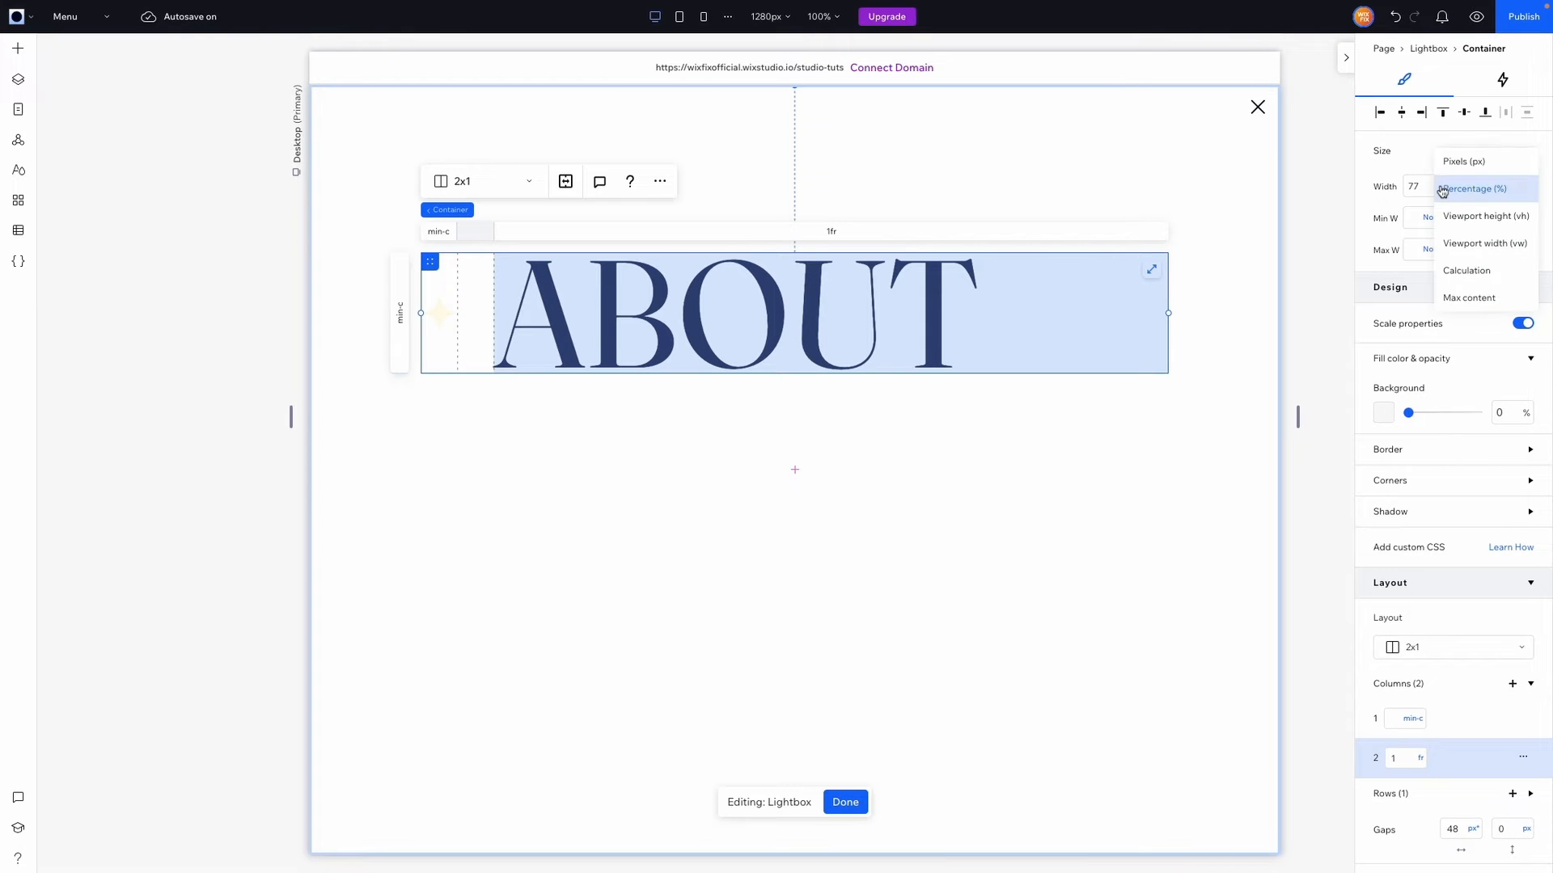
{"action": "left_click", "coordinate": [1453, 293]}
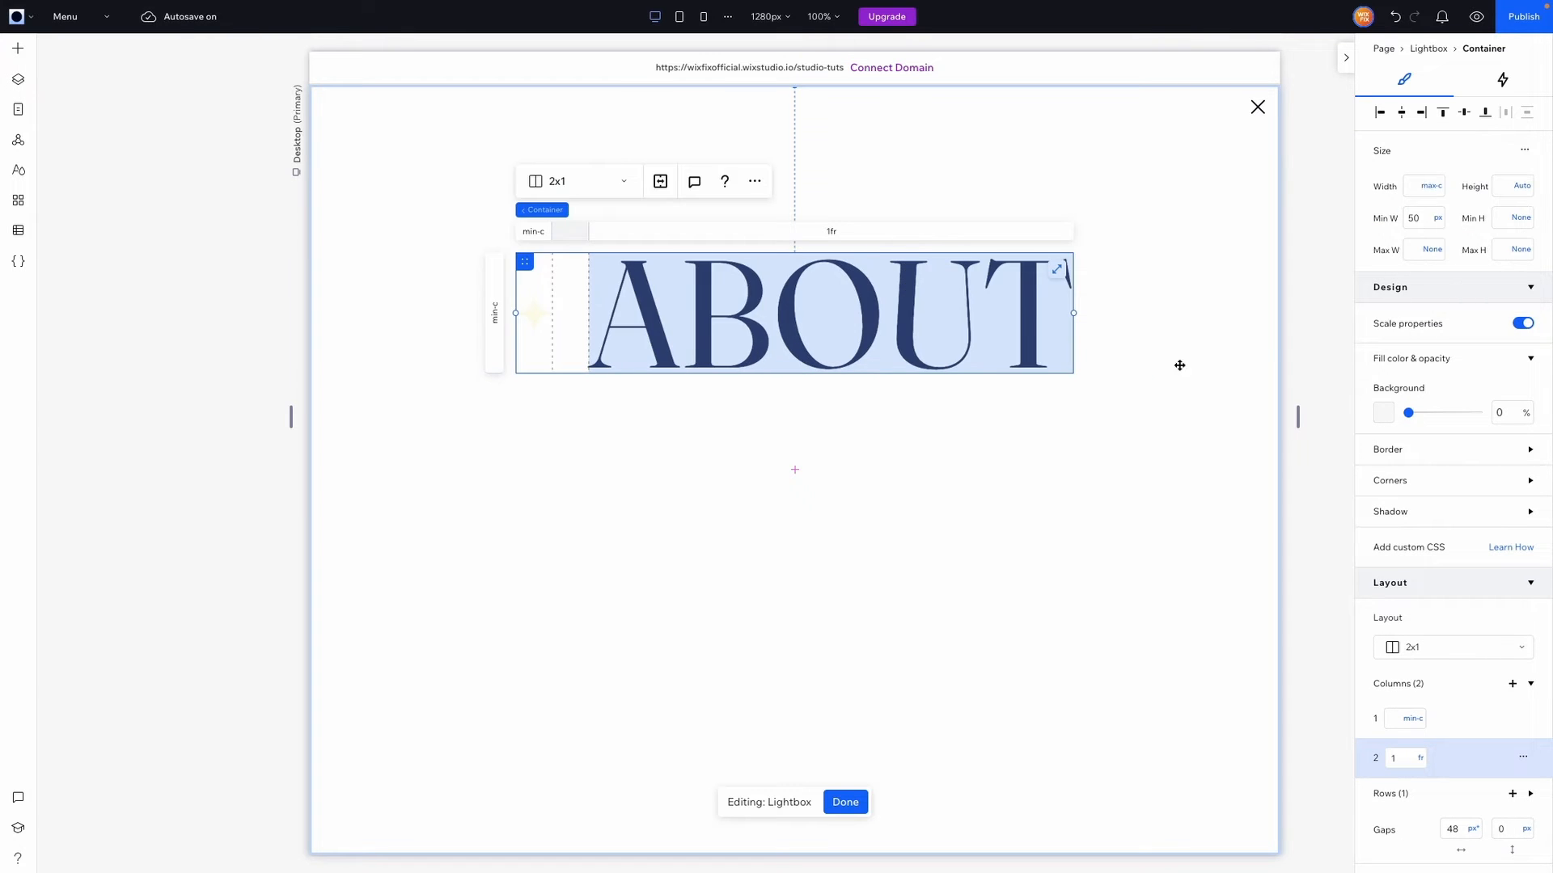
Move the ABOUT container up and left, closer to the lightbox's upper-left corner.
{"action": "left_click", "coordinate": [1078, 395]}
{"action": "left_click", "coordinate": [565, 298]}
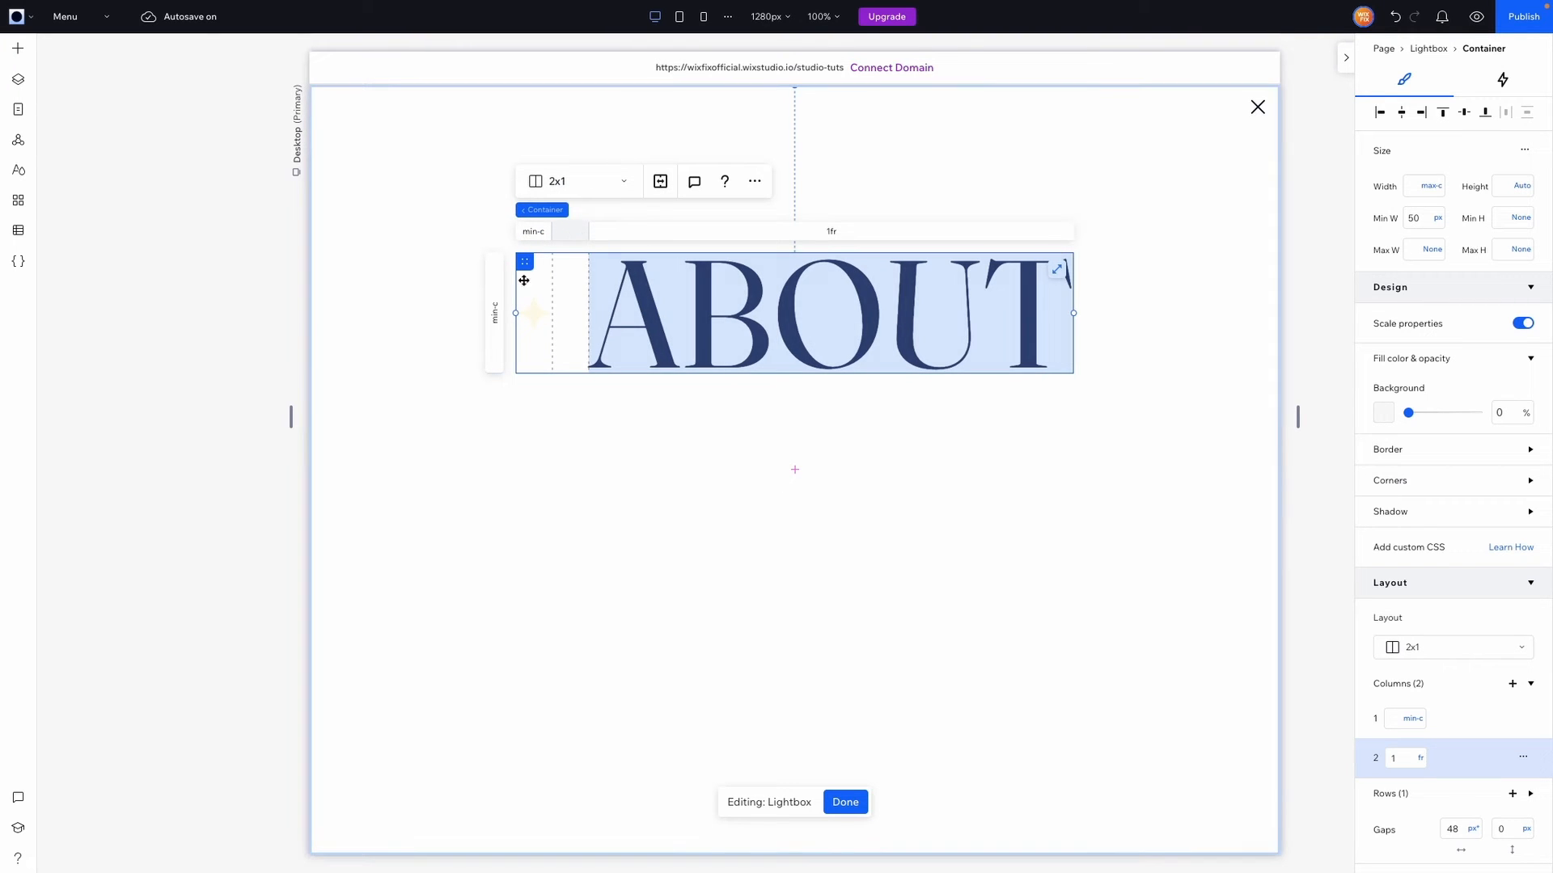
{"action": "left_click_drag", "start_coordinate": [575, 291], "coordinate": [442, 254]}
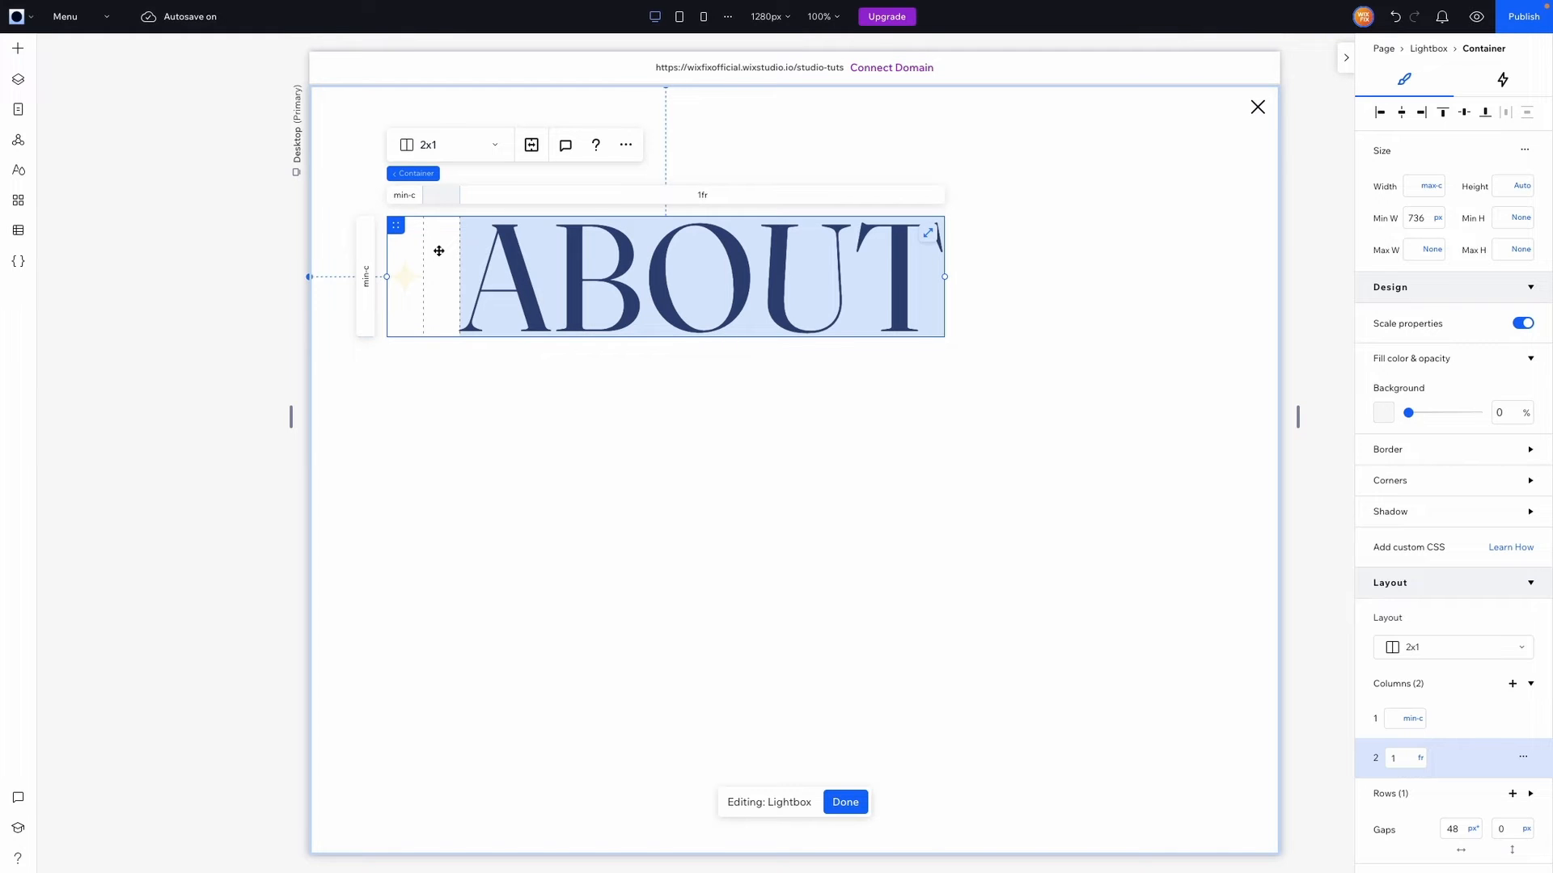
Add a hover interaction to the container that starts a new custom animation on the star shape.
{"action": "left_click", "coordinate": [1503, 80]}
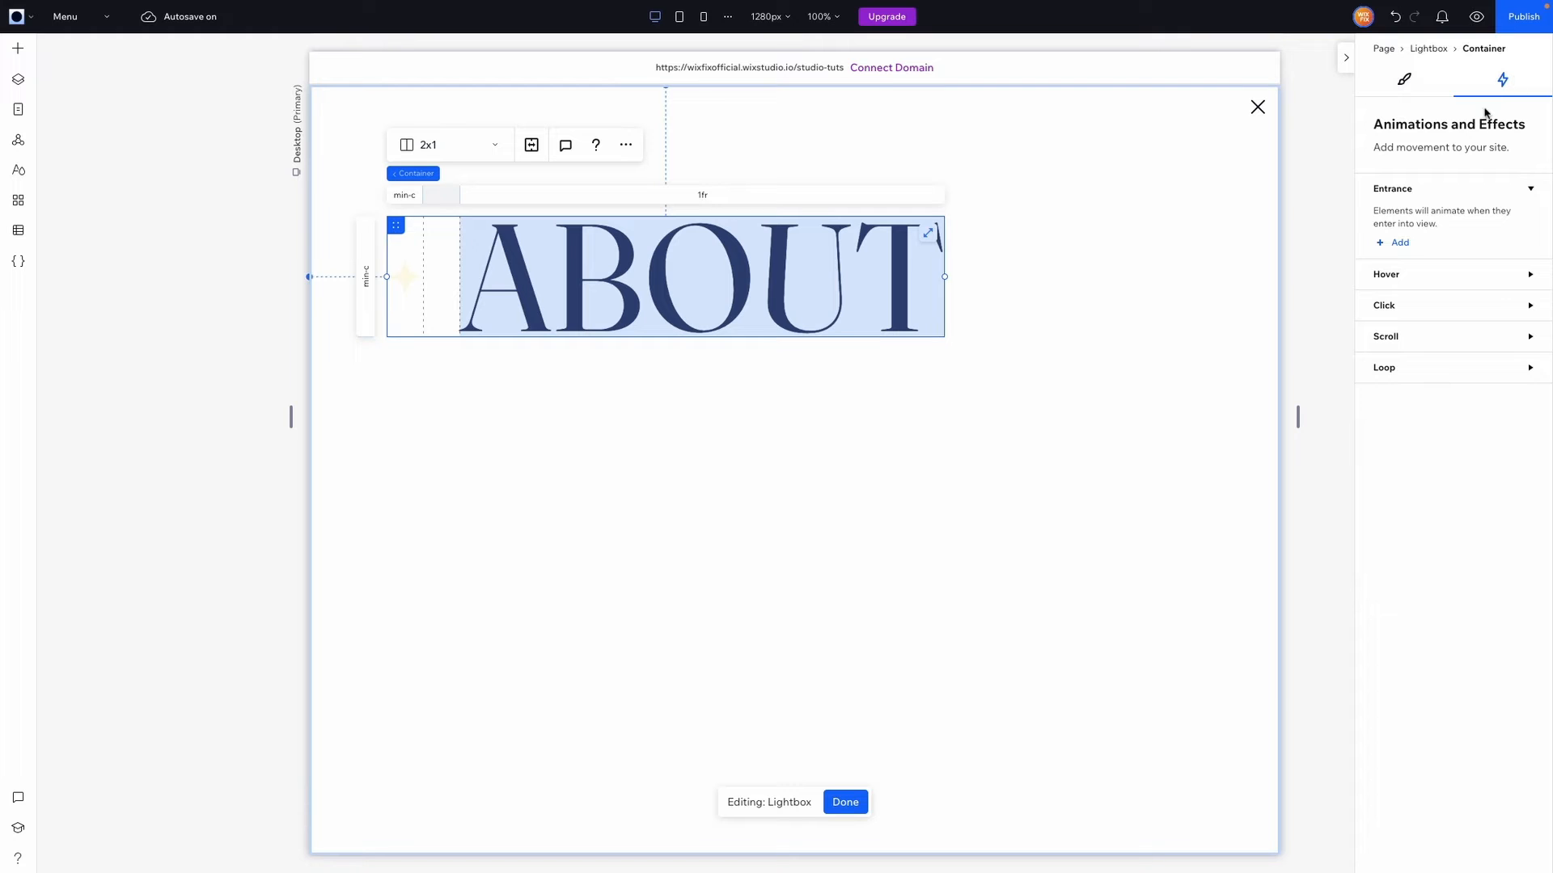
{"action": "left_click", "coordinate": [1413, 276]}
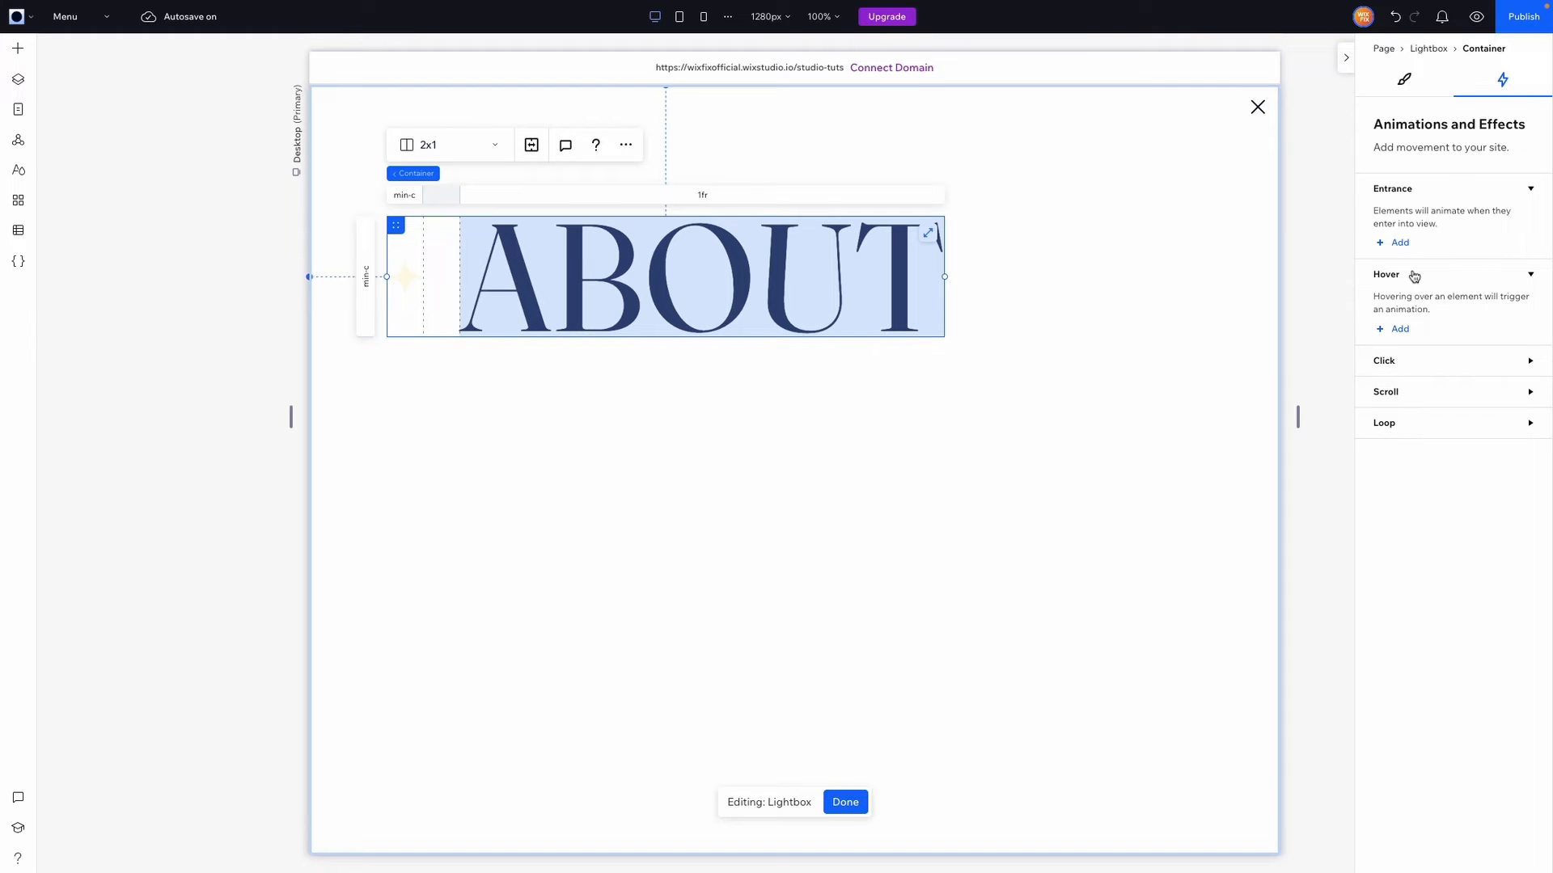
{"action": "left_click", "coordinate": [1400, 330]}
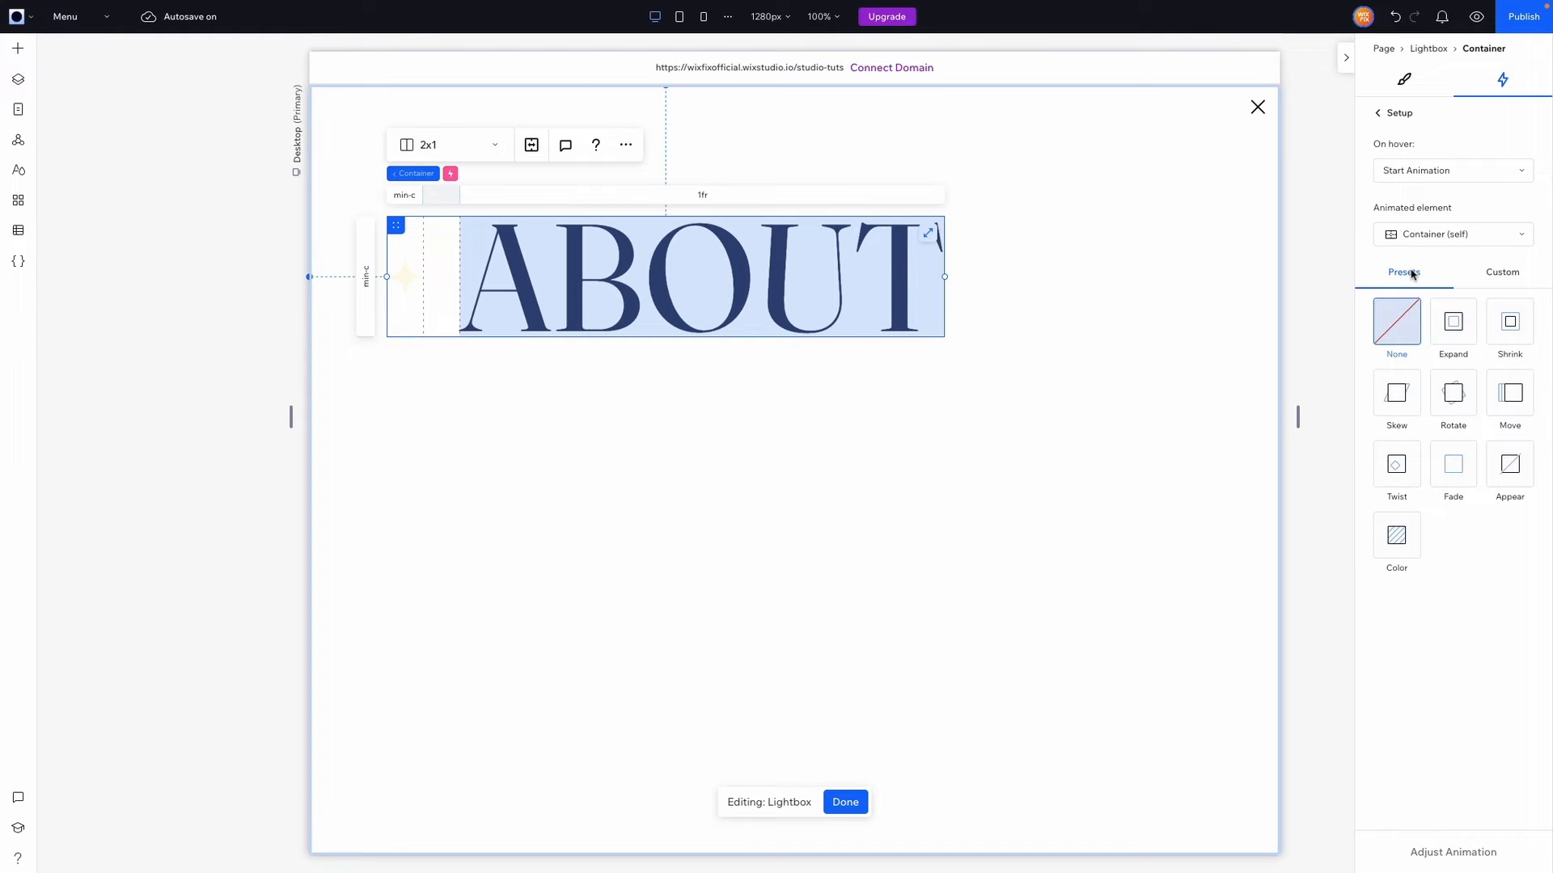
{"action": "left_click", "coordinate": [1453, 235]}
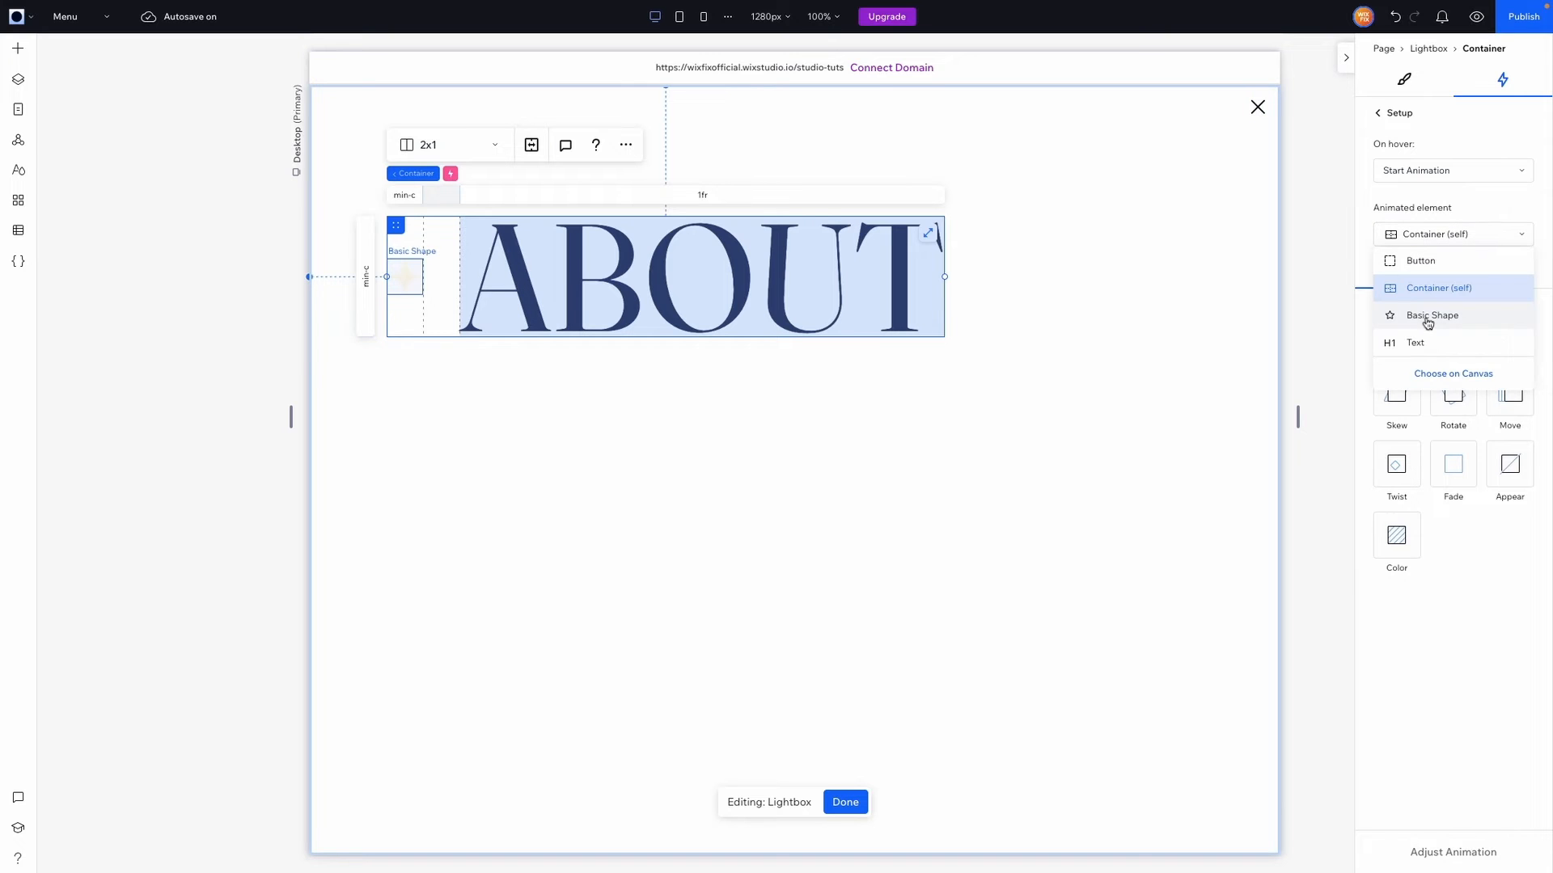
{"action": "left_click", "coordinate": [1428, 317]}
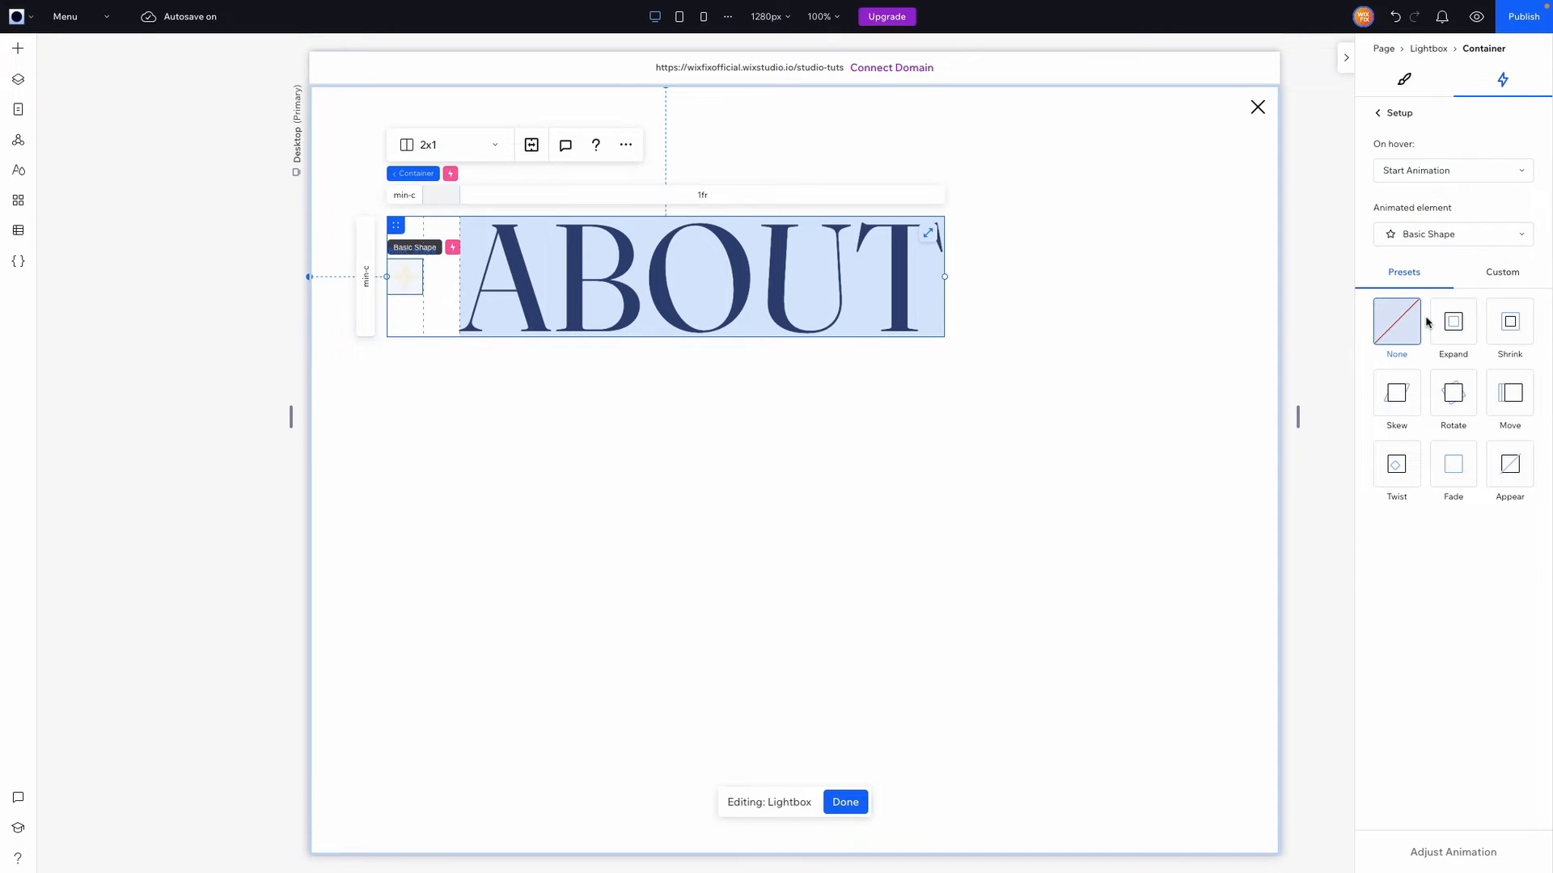
{"action": "left_click", "coordinate": [1504, 273]}
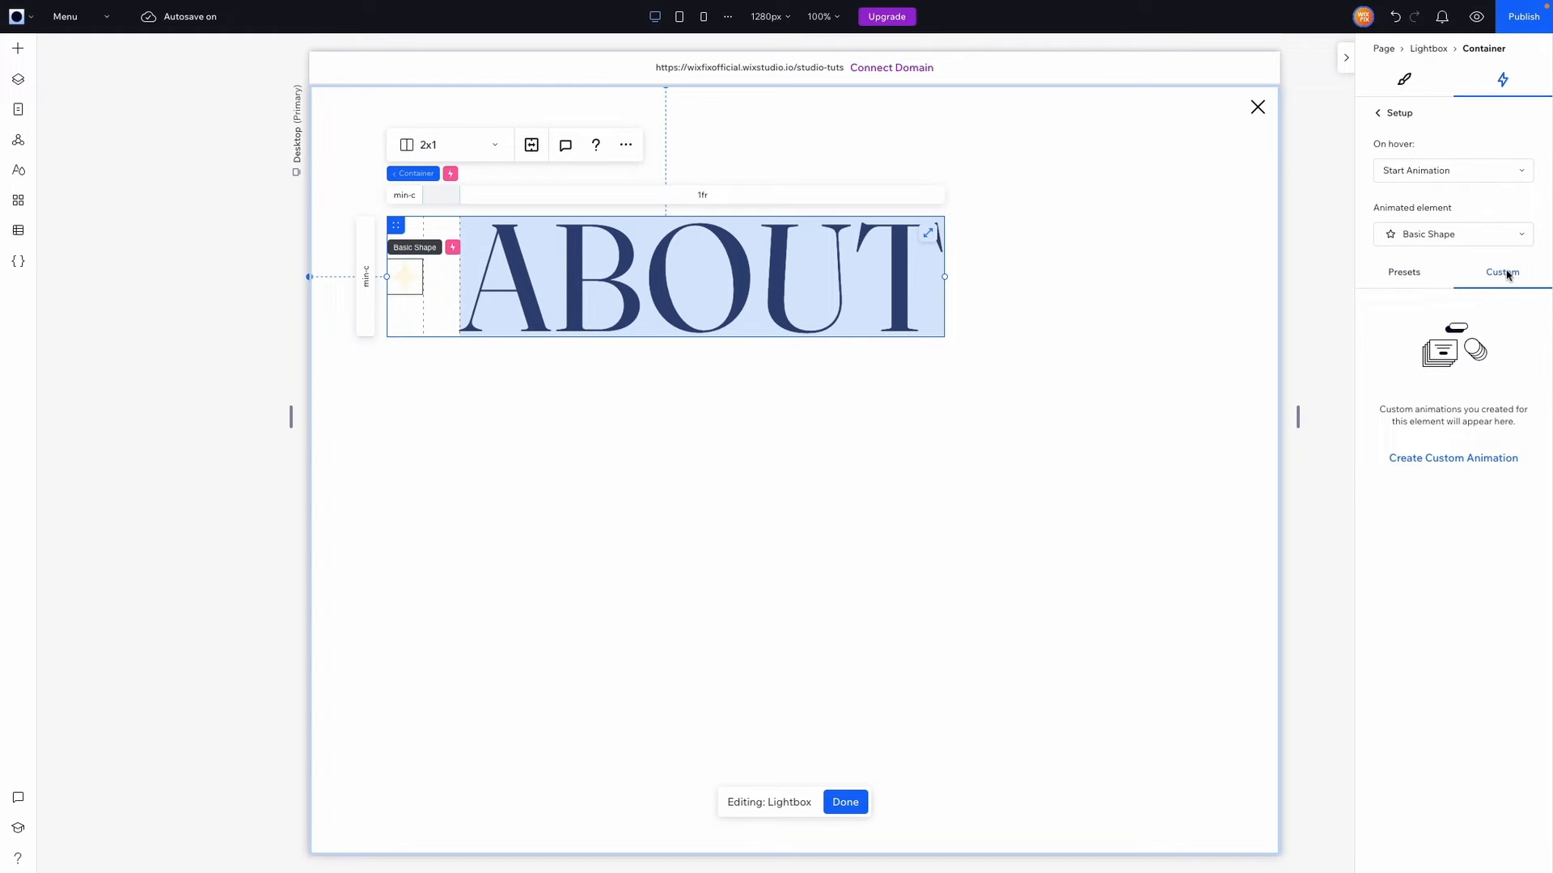
{"action": "left_click", "coordinate": [1456, 461]}
In the star's custom hover animation, set opacity to 100% and rotation to 90°, and finish the animation.
{"action": "left_click", "coordinate": [1509, 124]}
{"action": "double_click", "coordinate": [1511, 125]}
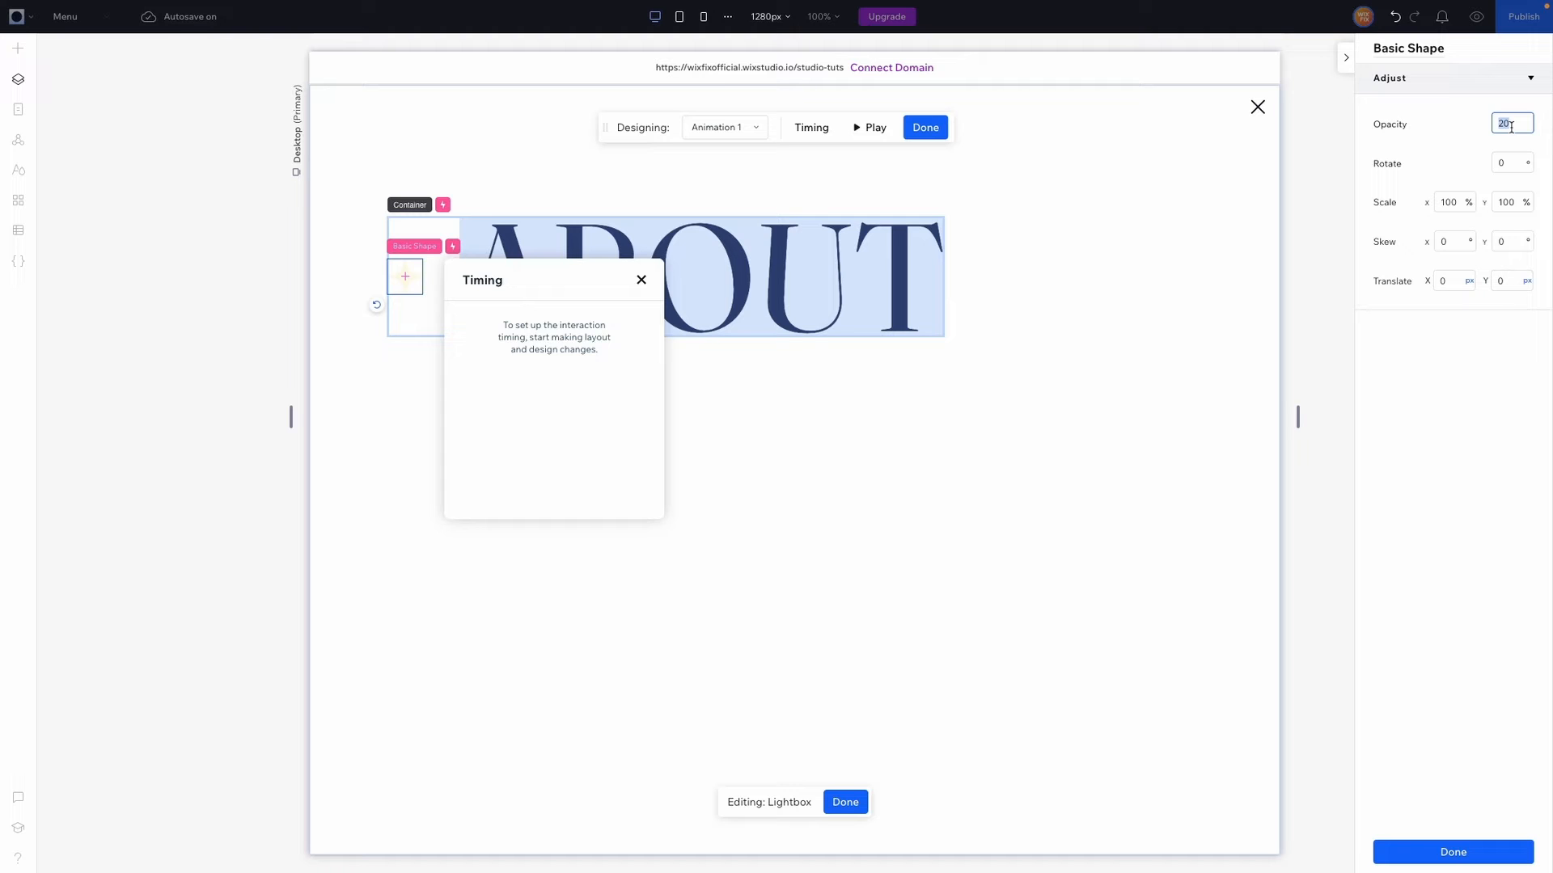
{"action": "left_click", "coordinate": [1504, 148]}
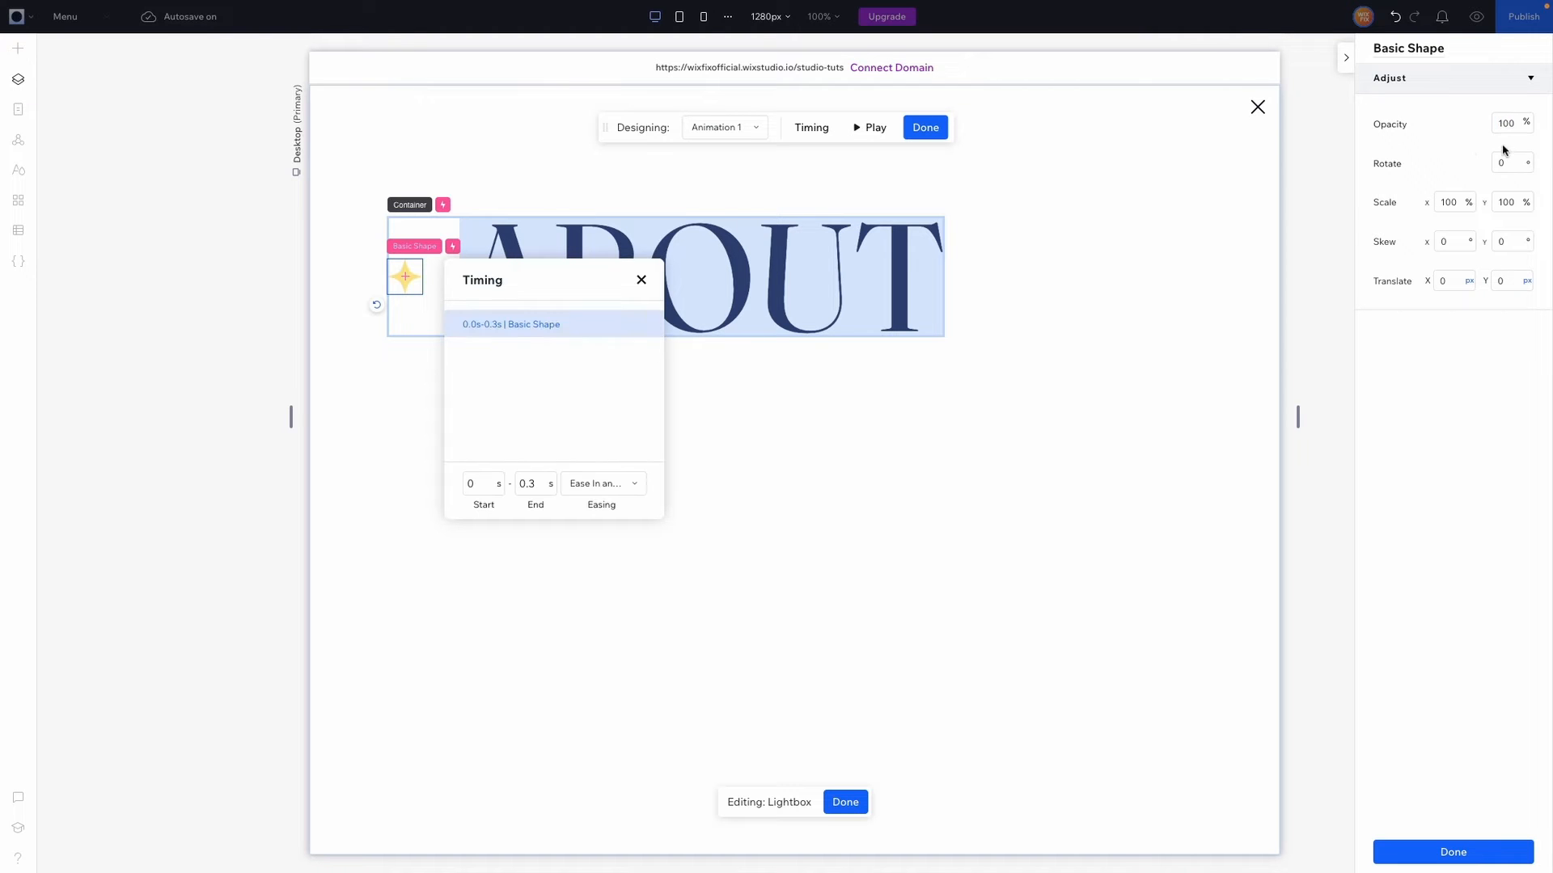
{"action": "double_click", "coordinate": [1505, 164]}
{"action": "type", "text": "90"}
{"action": "left_click", "coordinate": [1475, 360]}
{"action": "left_click", "coordinate": [1437, 852]}
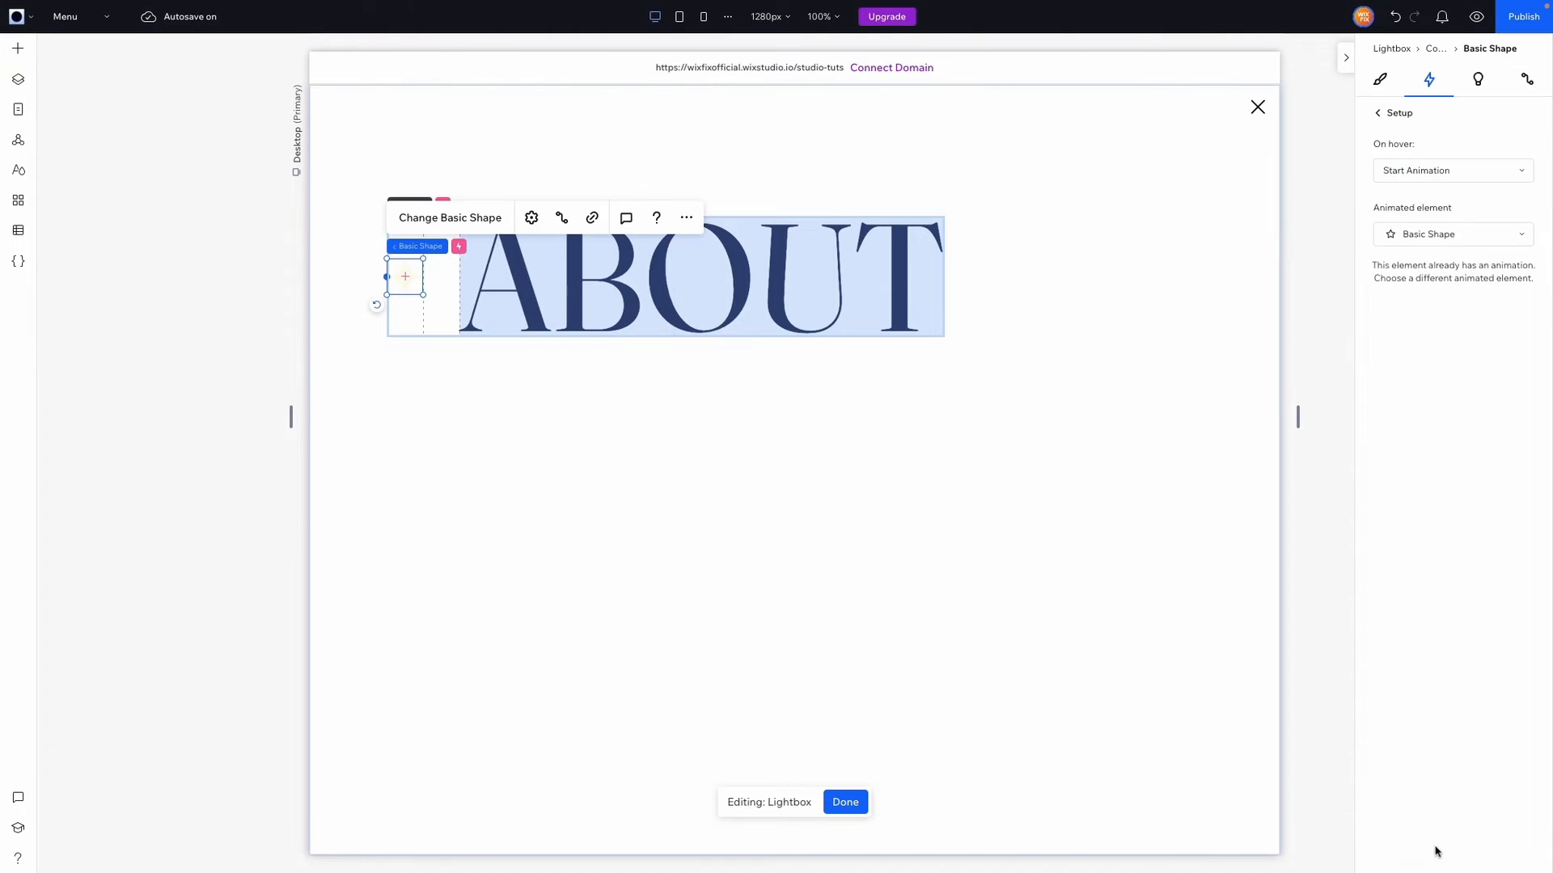
Add a second hover interaction to the container with a custom animation that targets the ABOUT text.
{"action": "left_click", "coordinate": [446, 319]}
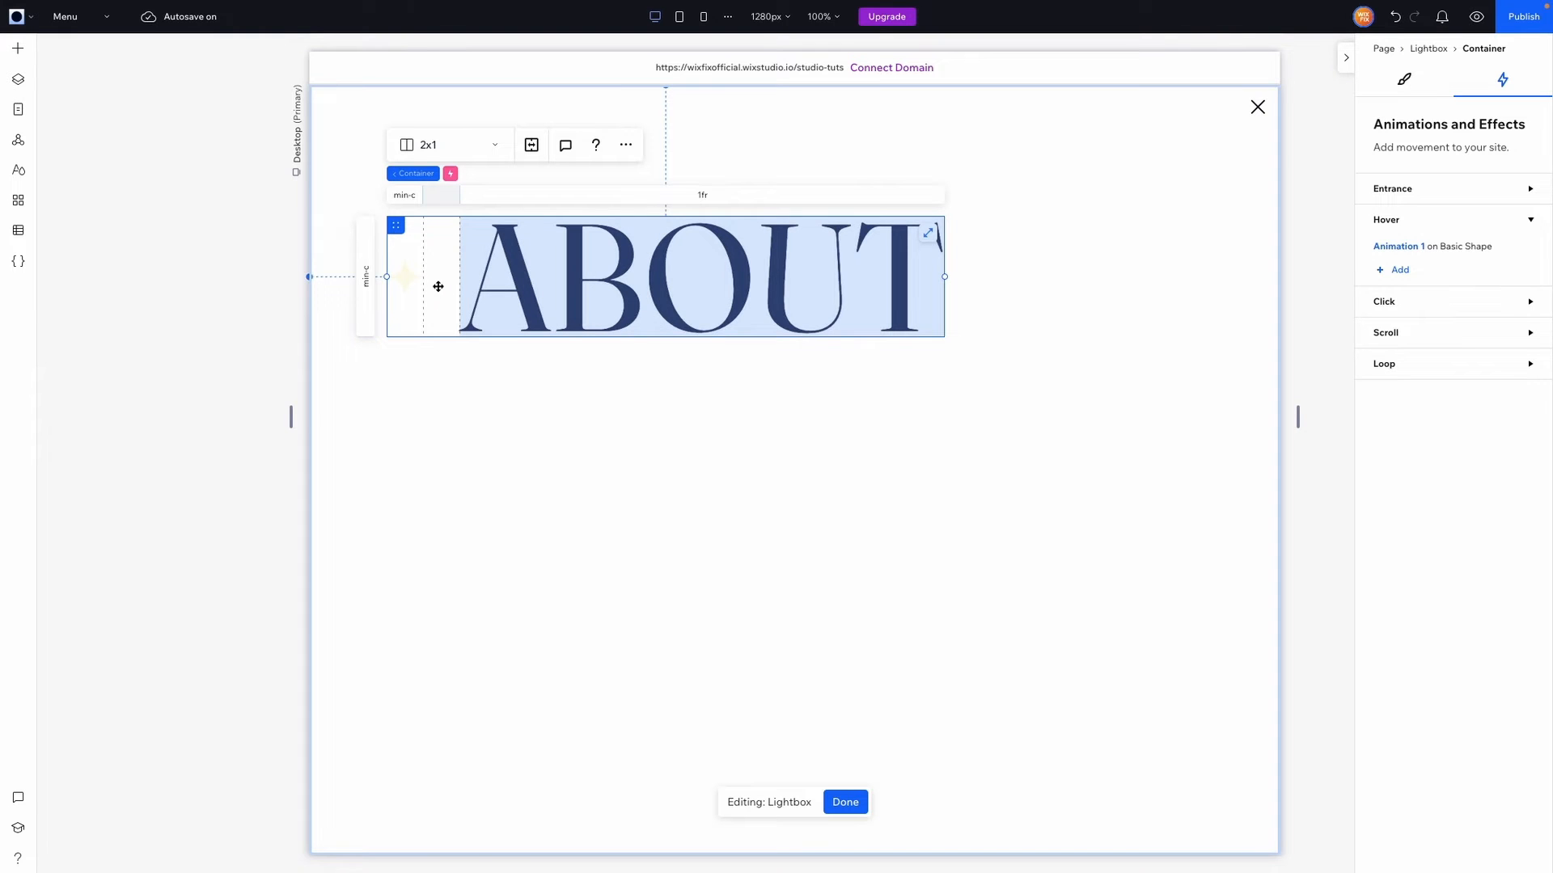
{"action": "left_click", "coordinate": [1395, 271]}
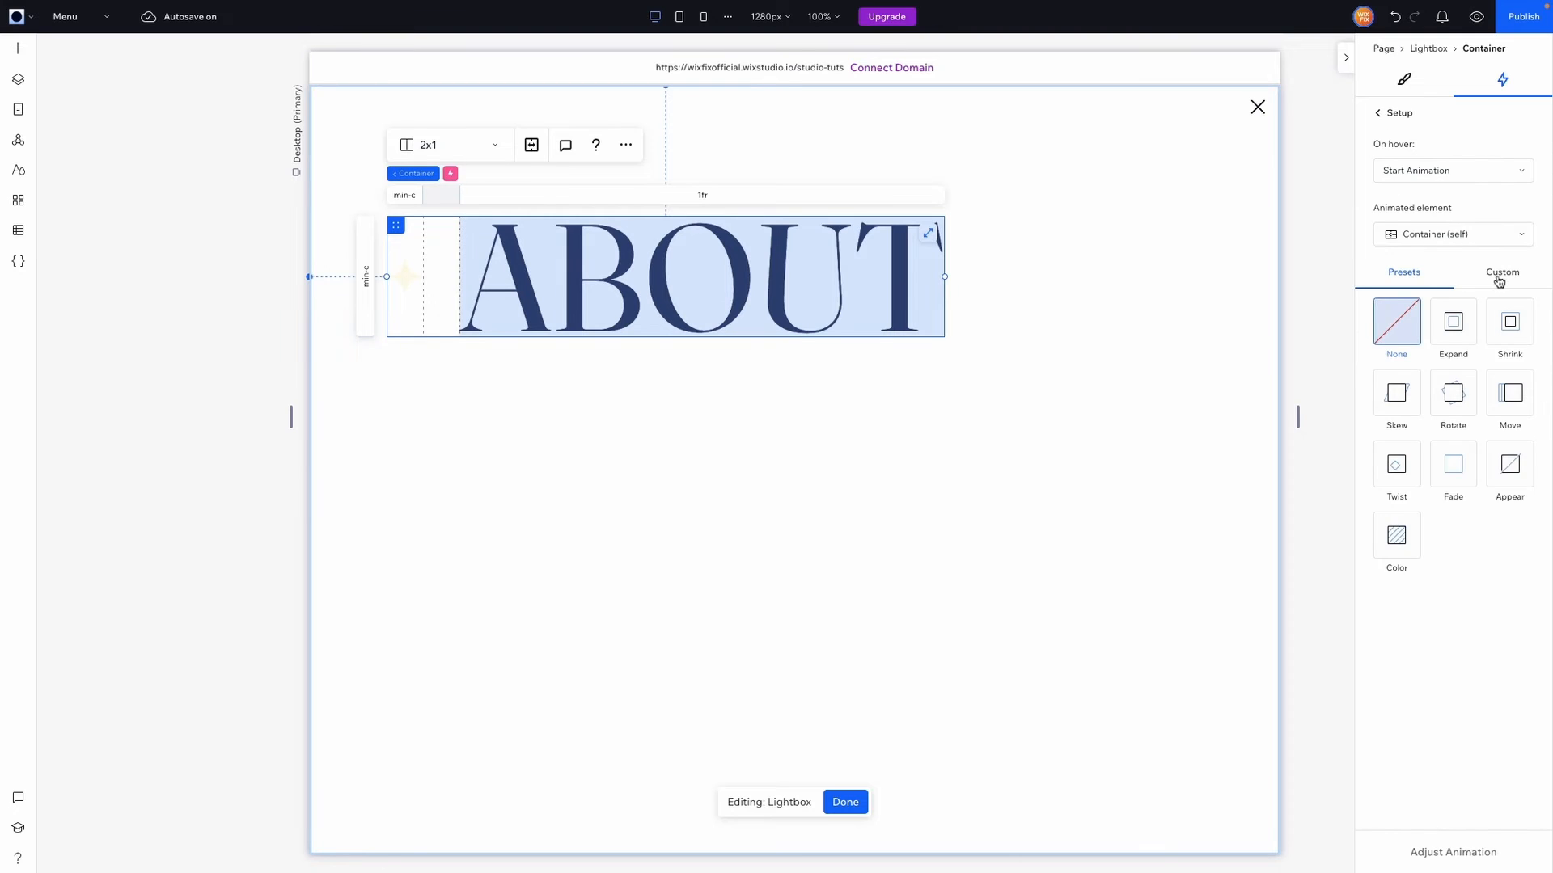
{"action": "left_click", "coordinate": [1446, 243]}
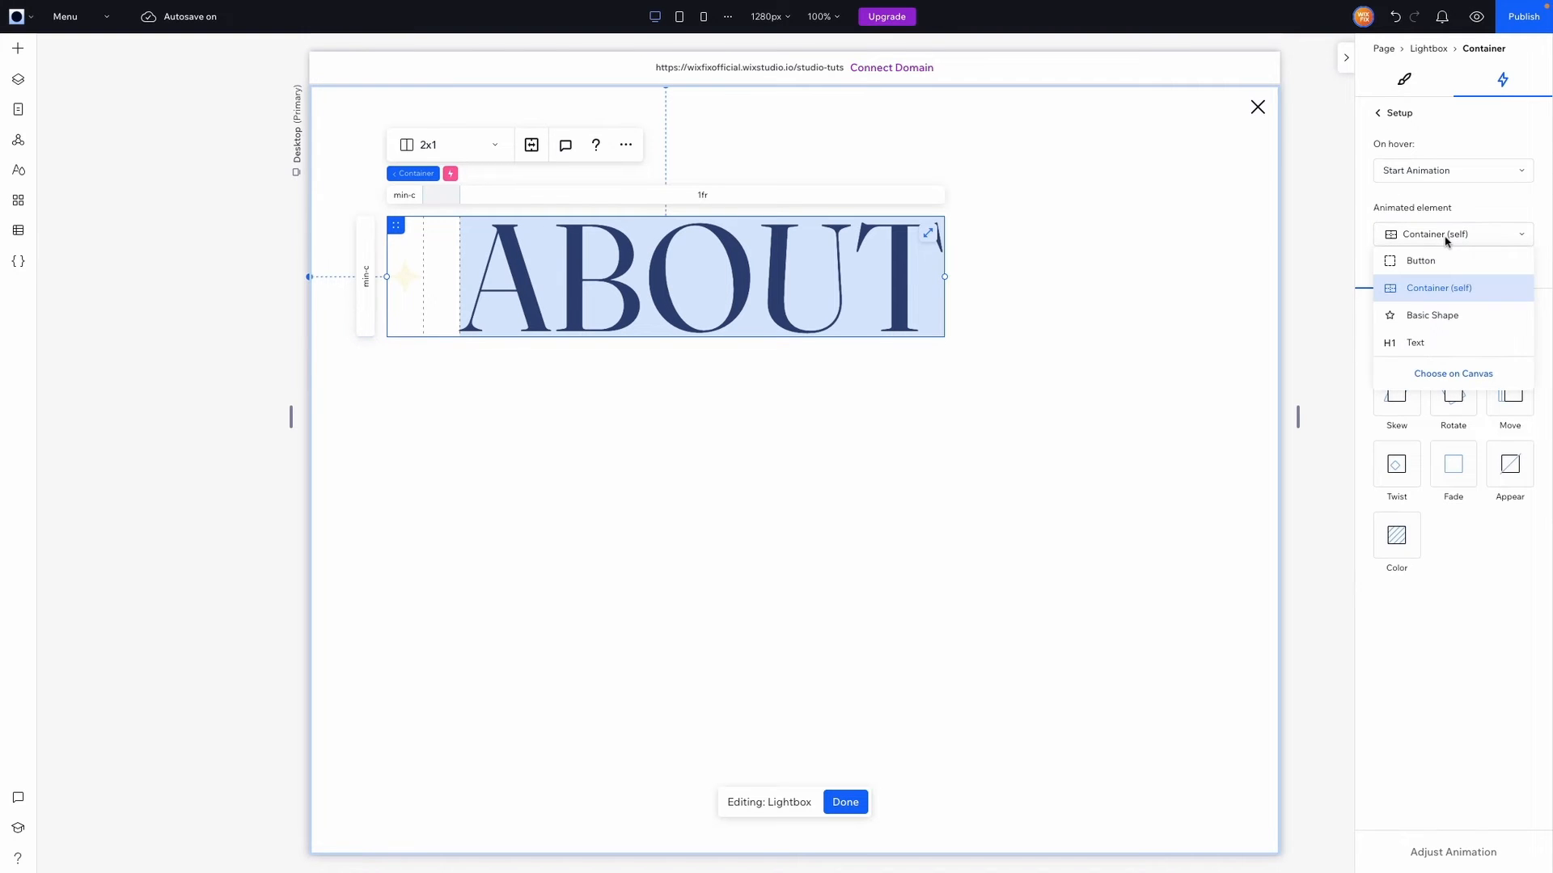
{"action": "left_click", "coordinate": [1421, 343]}
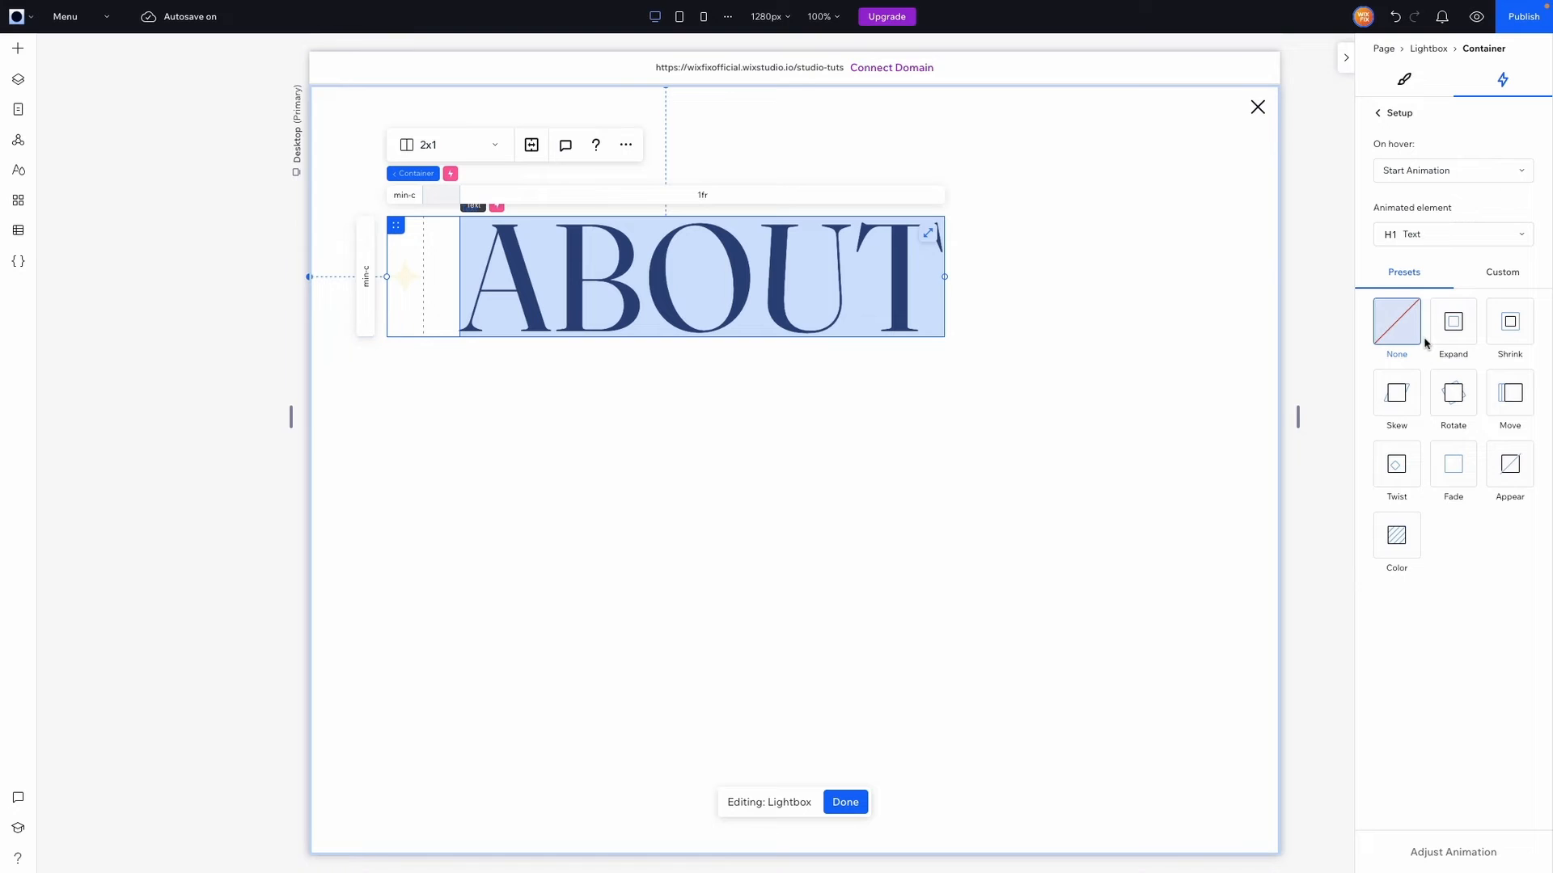
{"action": "left_click", "coordinate": [1503, 273]}
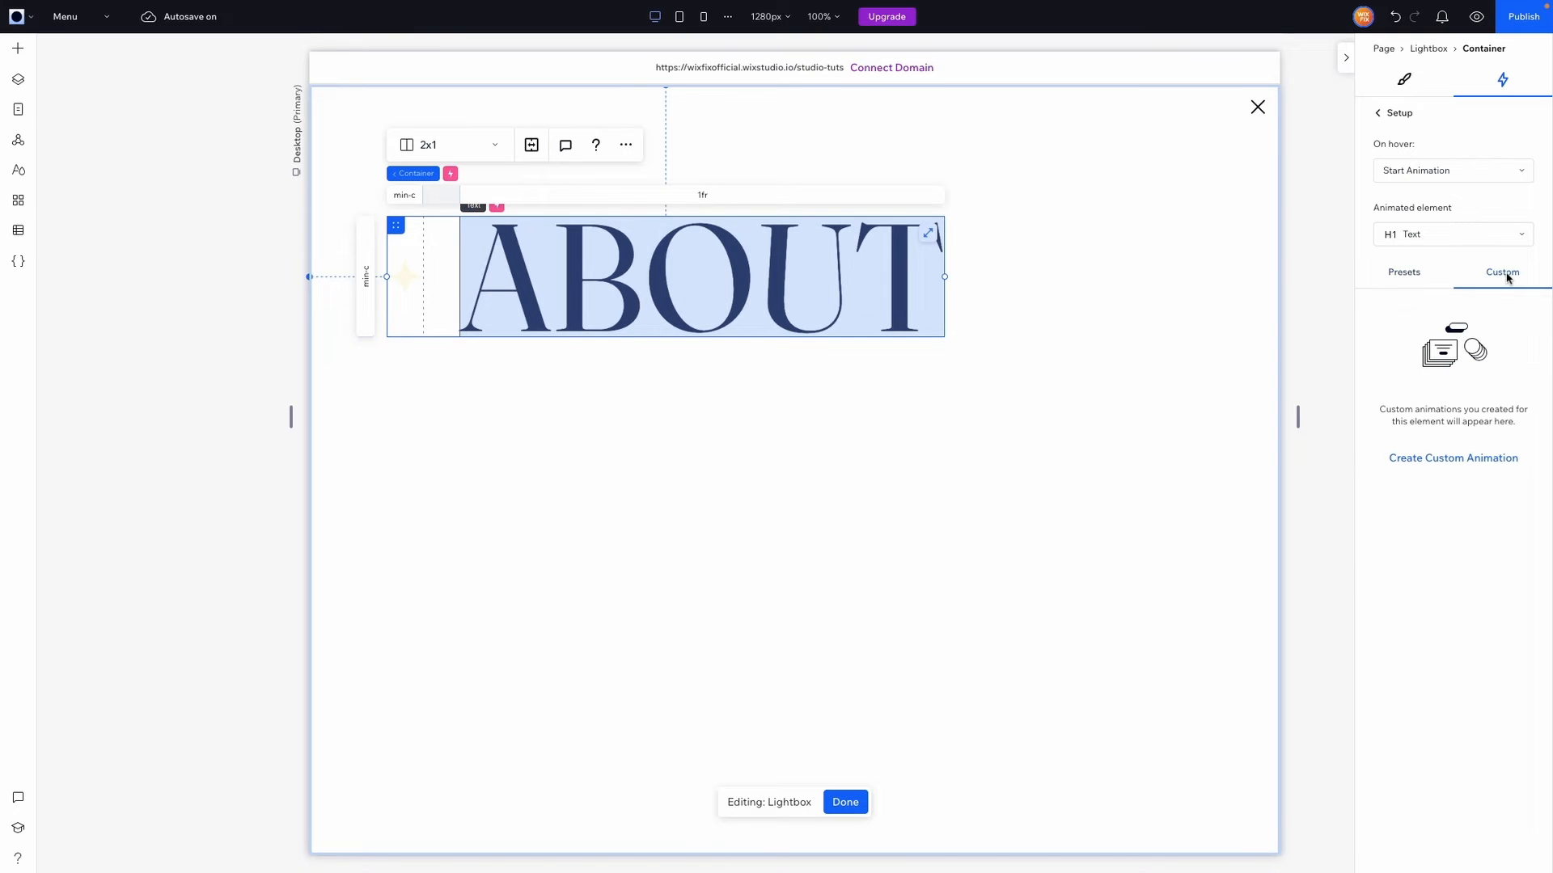
{"action": "left_click", "coordinate": [1453, 458]}
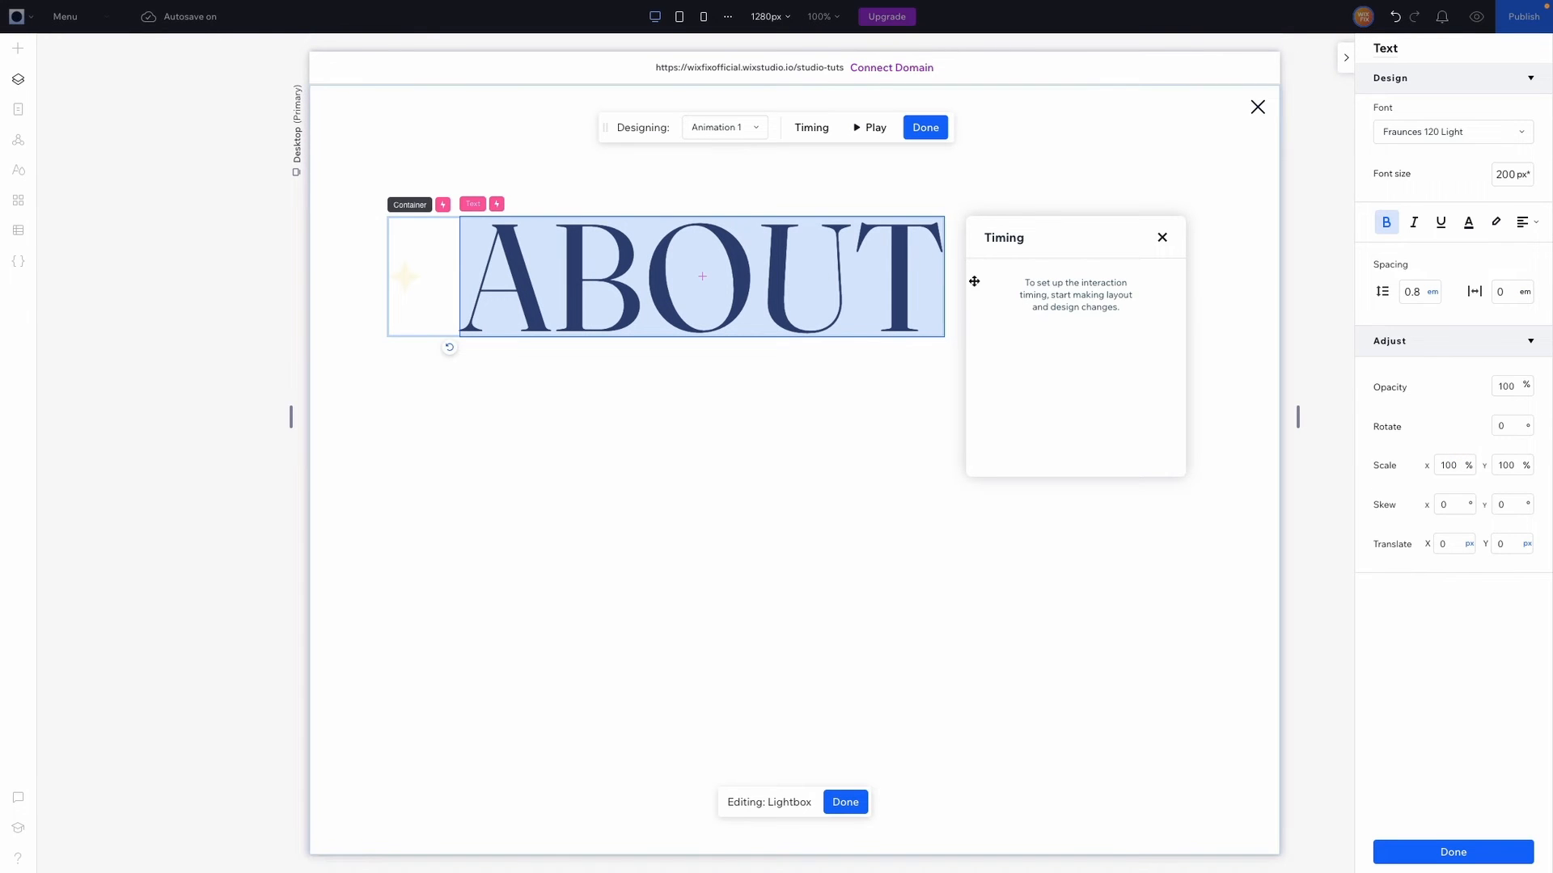
{"action": "left_click", "coordinate": [1467, 223]}
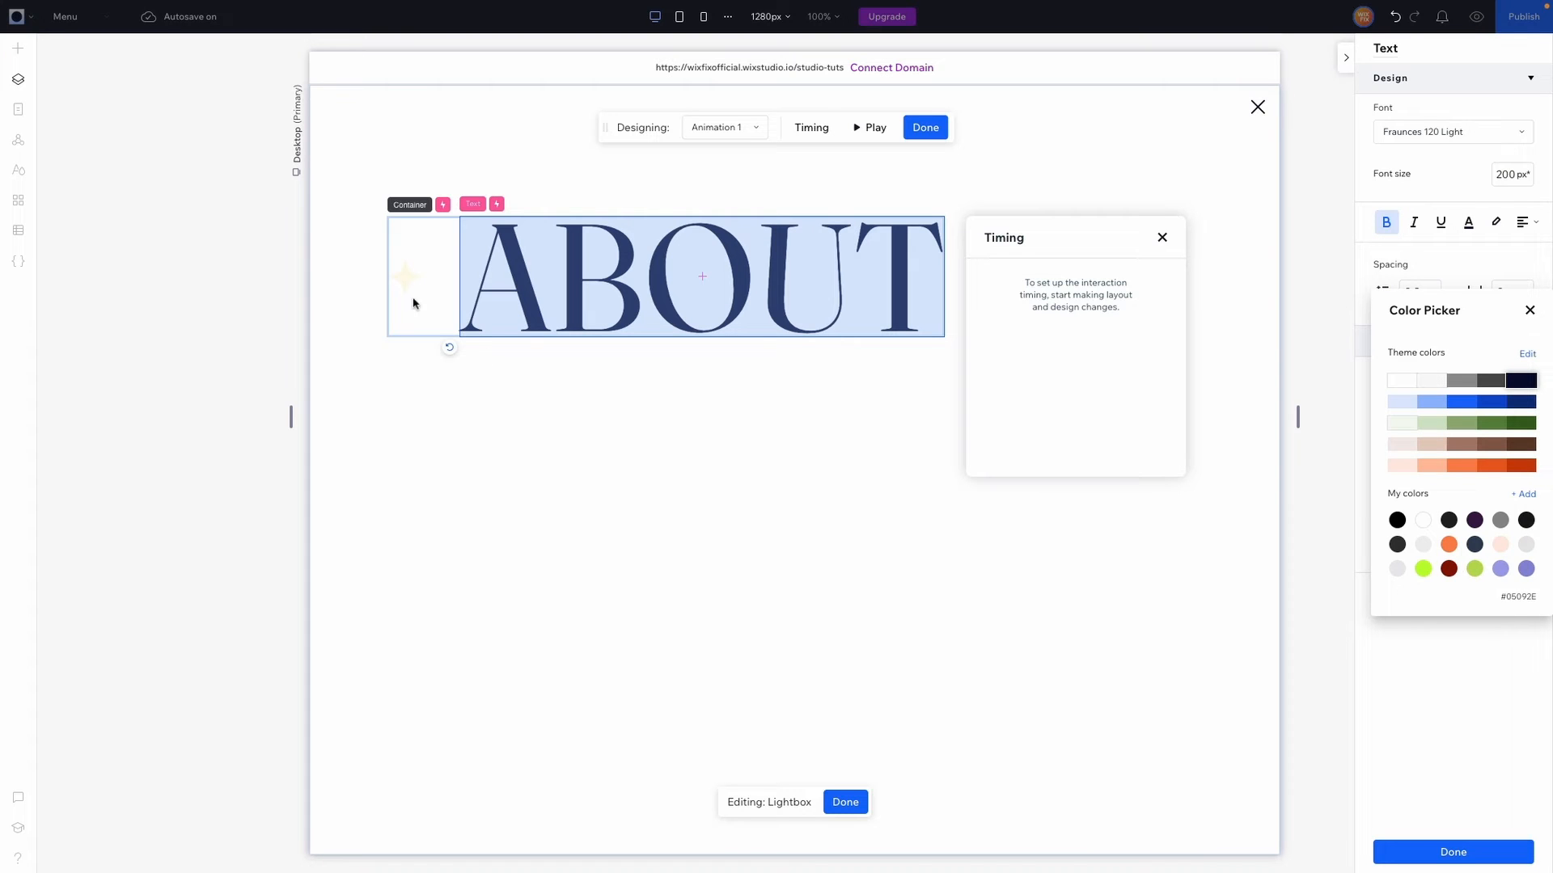
{"action": "left_click", "coordinate": [404, 279]}
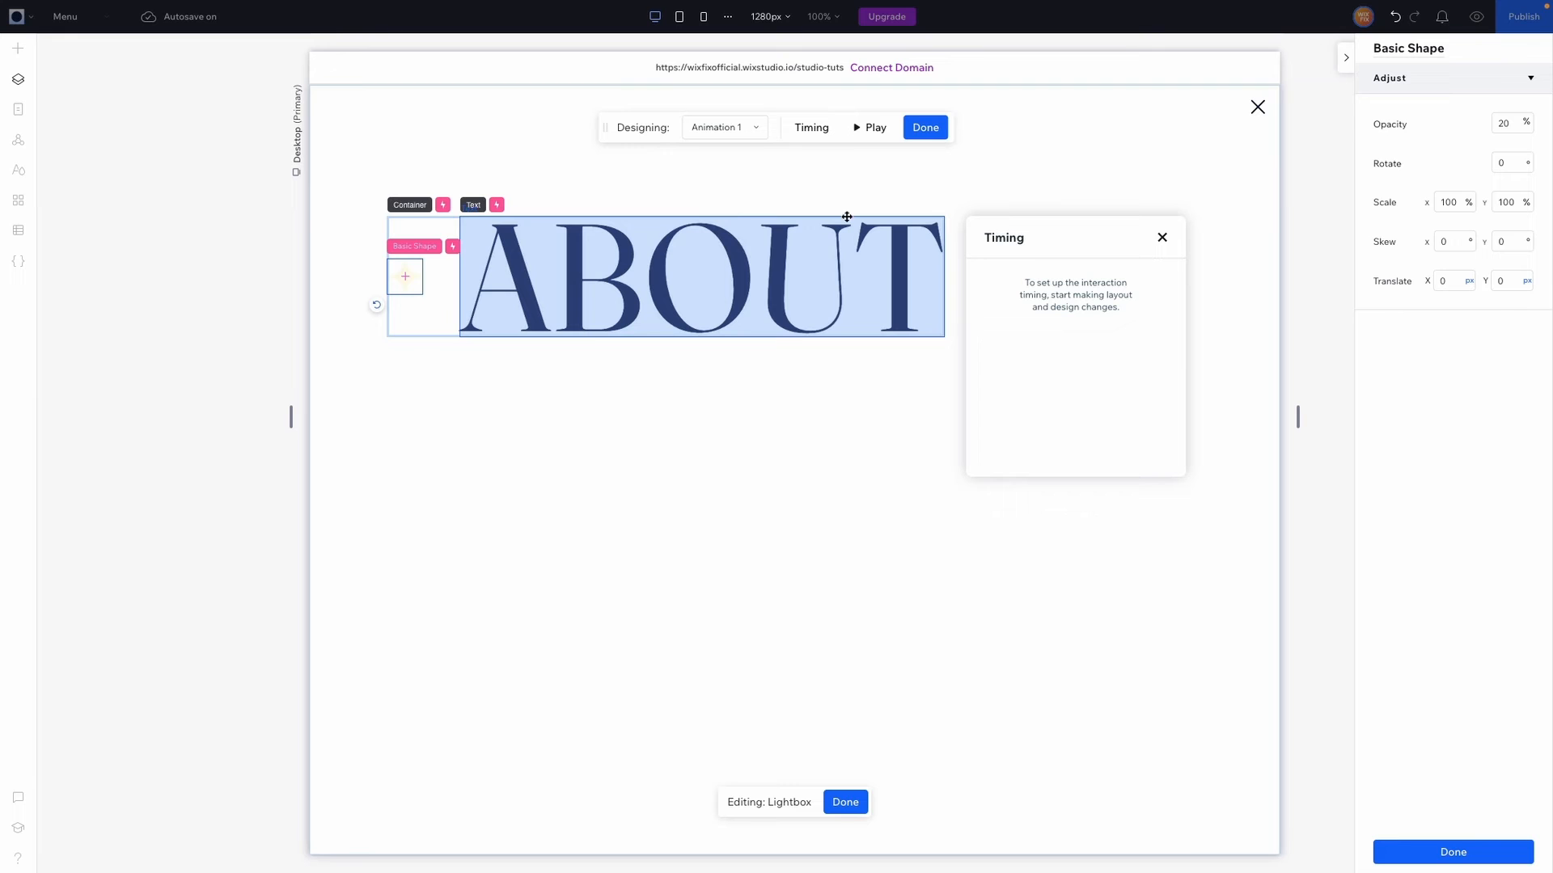
{"action": "left_click", "coordinate": [1453, 852]}
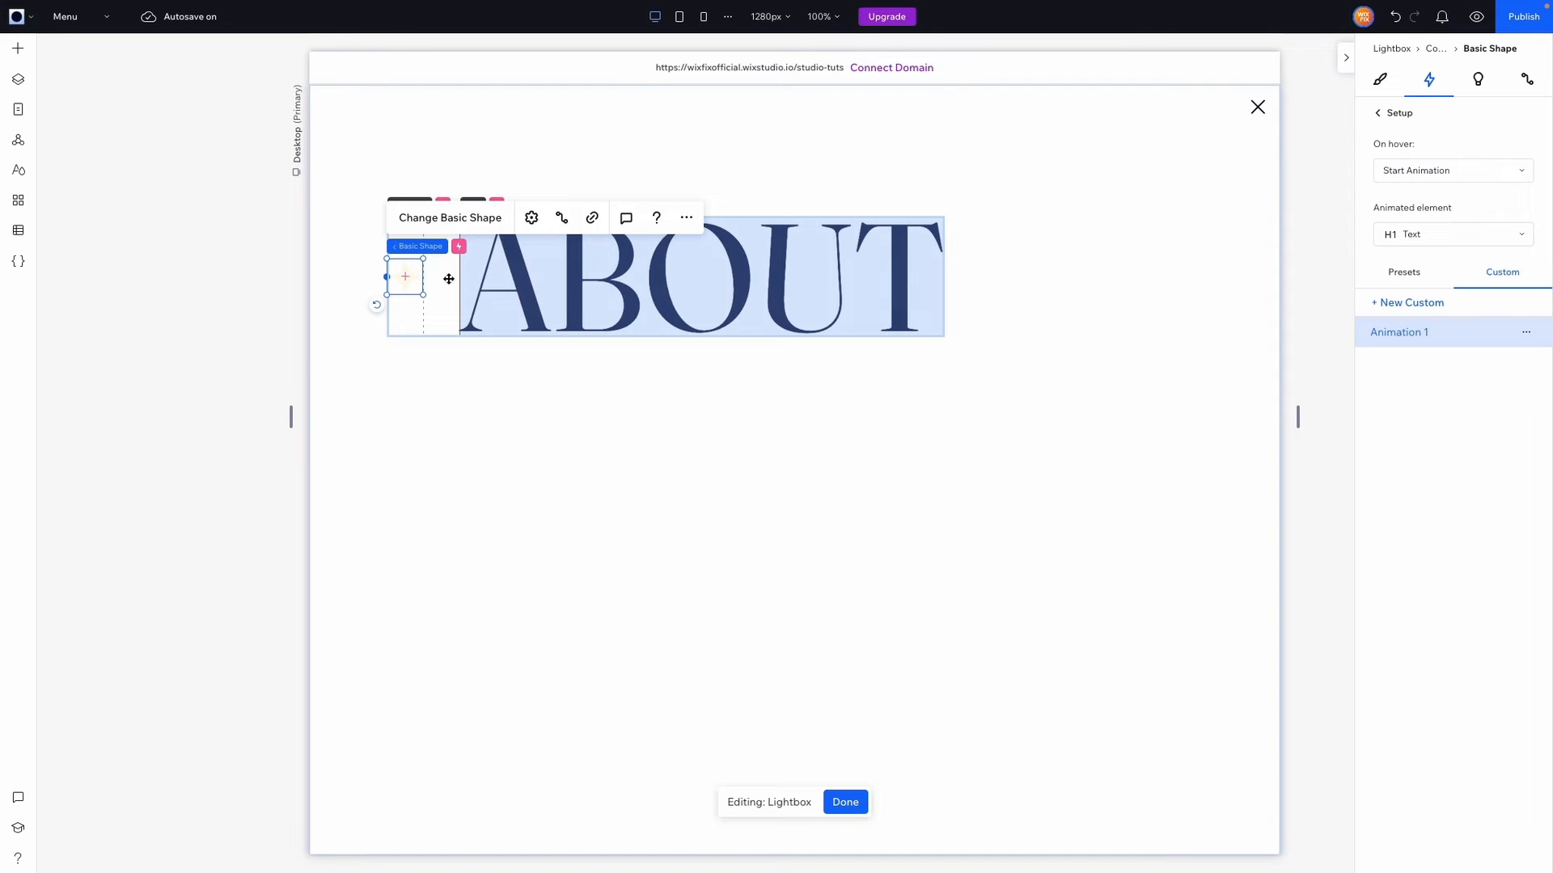
Copy the hex code of the star shape's fill color.
{"action": "left_click", "coordinate": [1380, 78]}
{"action": "left_click", "coordinate": [1383, 402]}
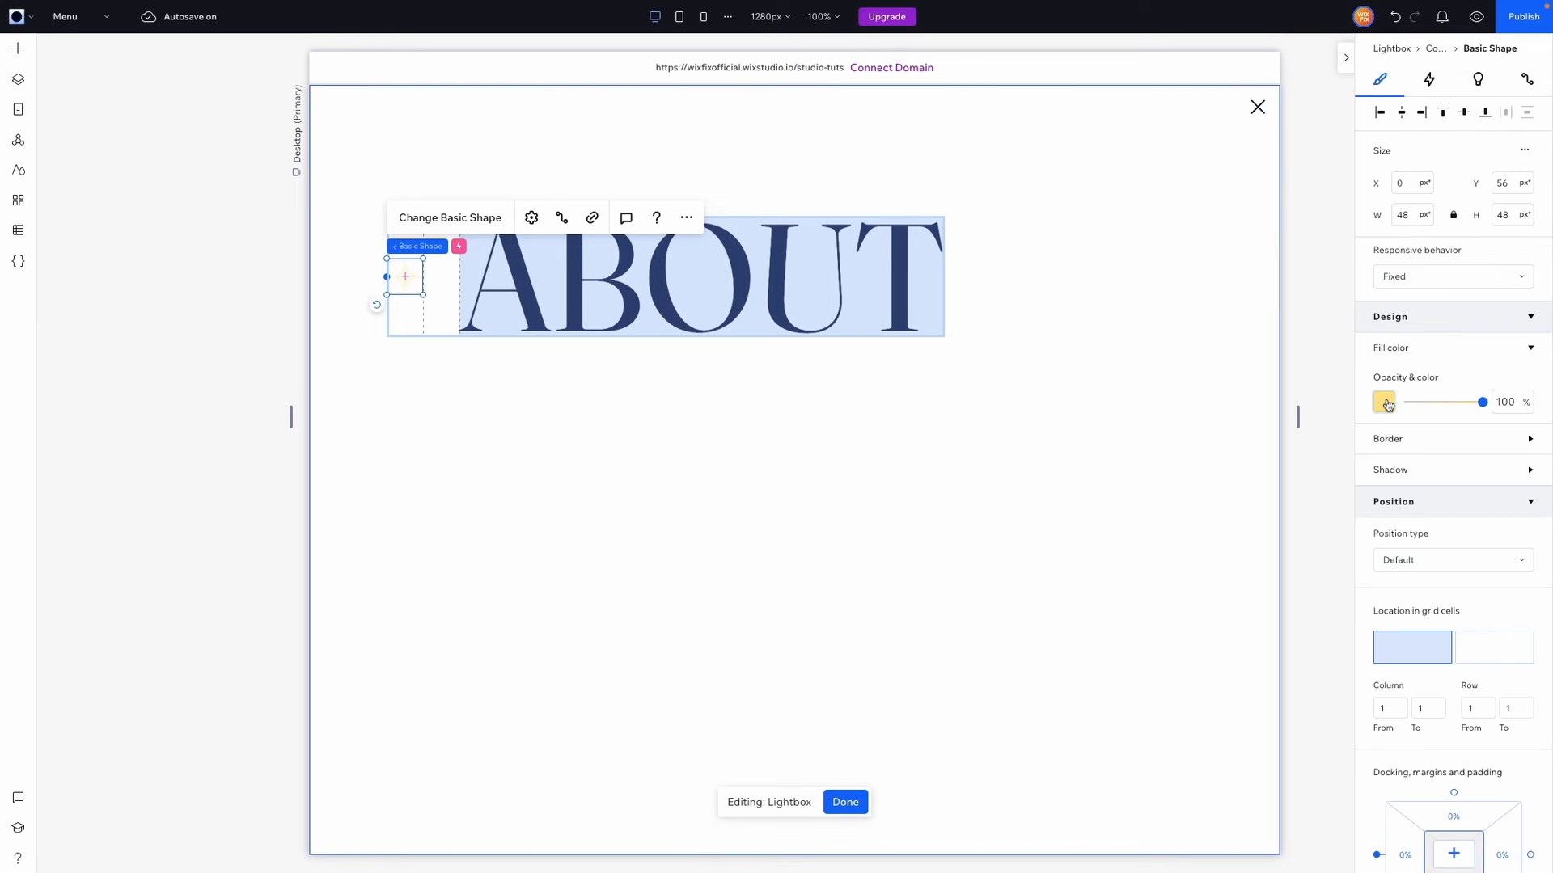
{"action": "double_click", "coordinate": [1046, 739]}
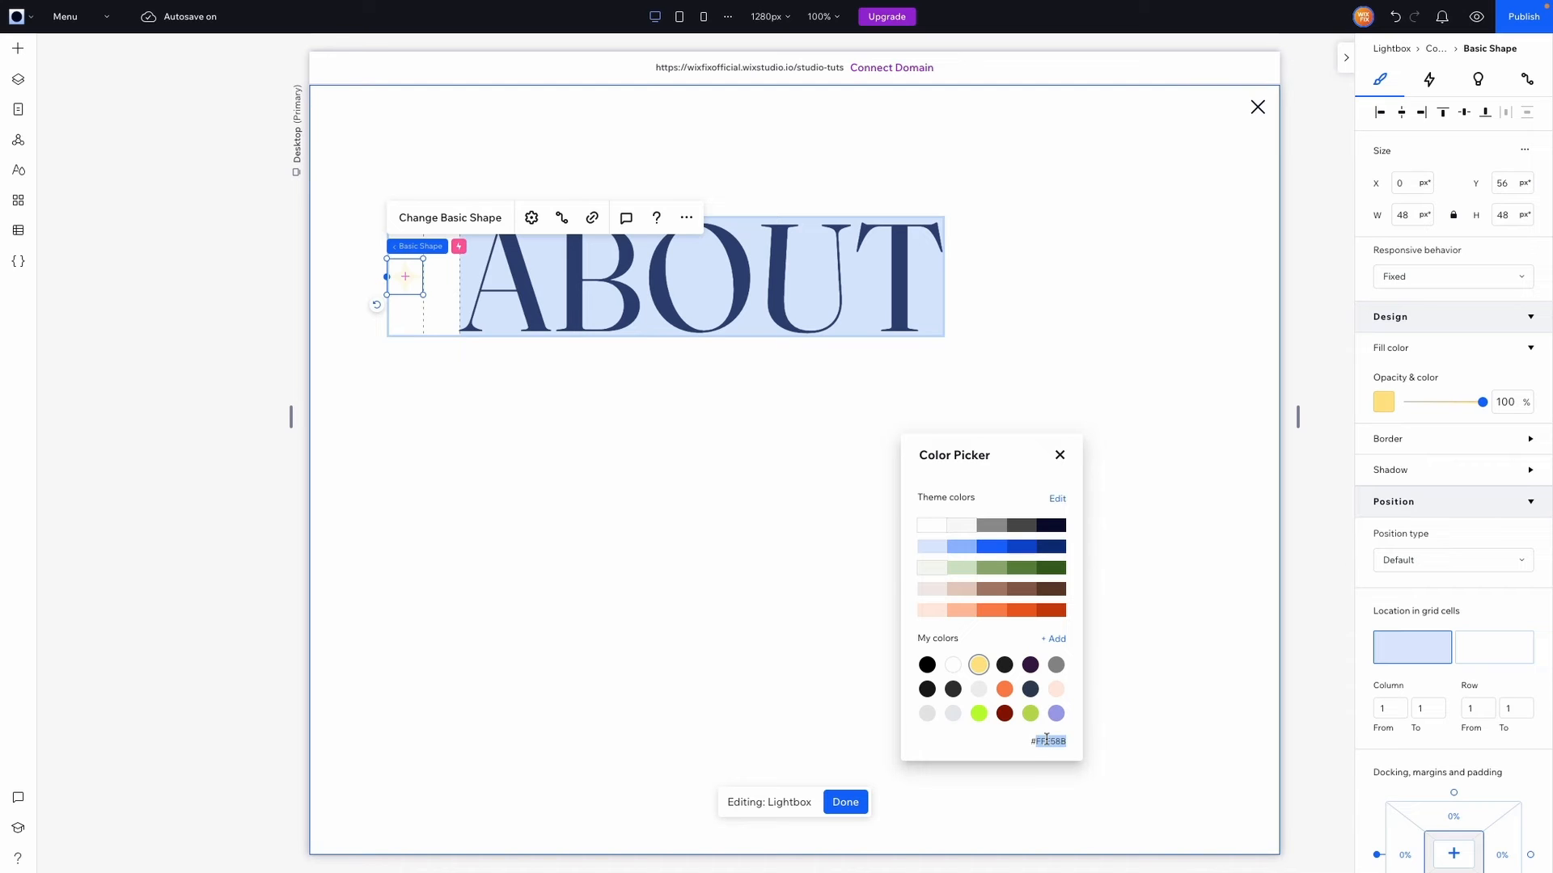
{"action": "key", "text": "BackSpace"}
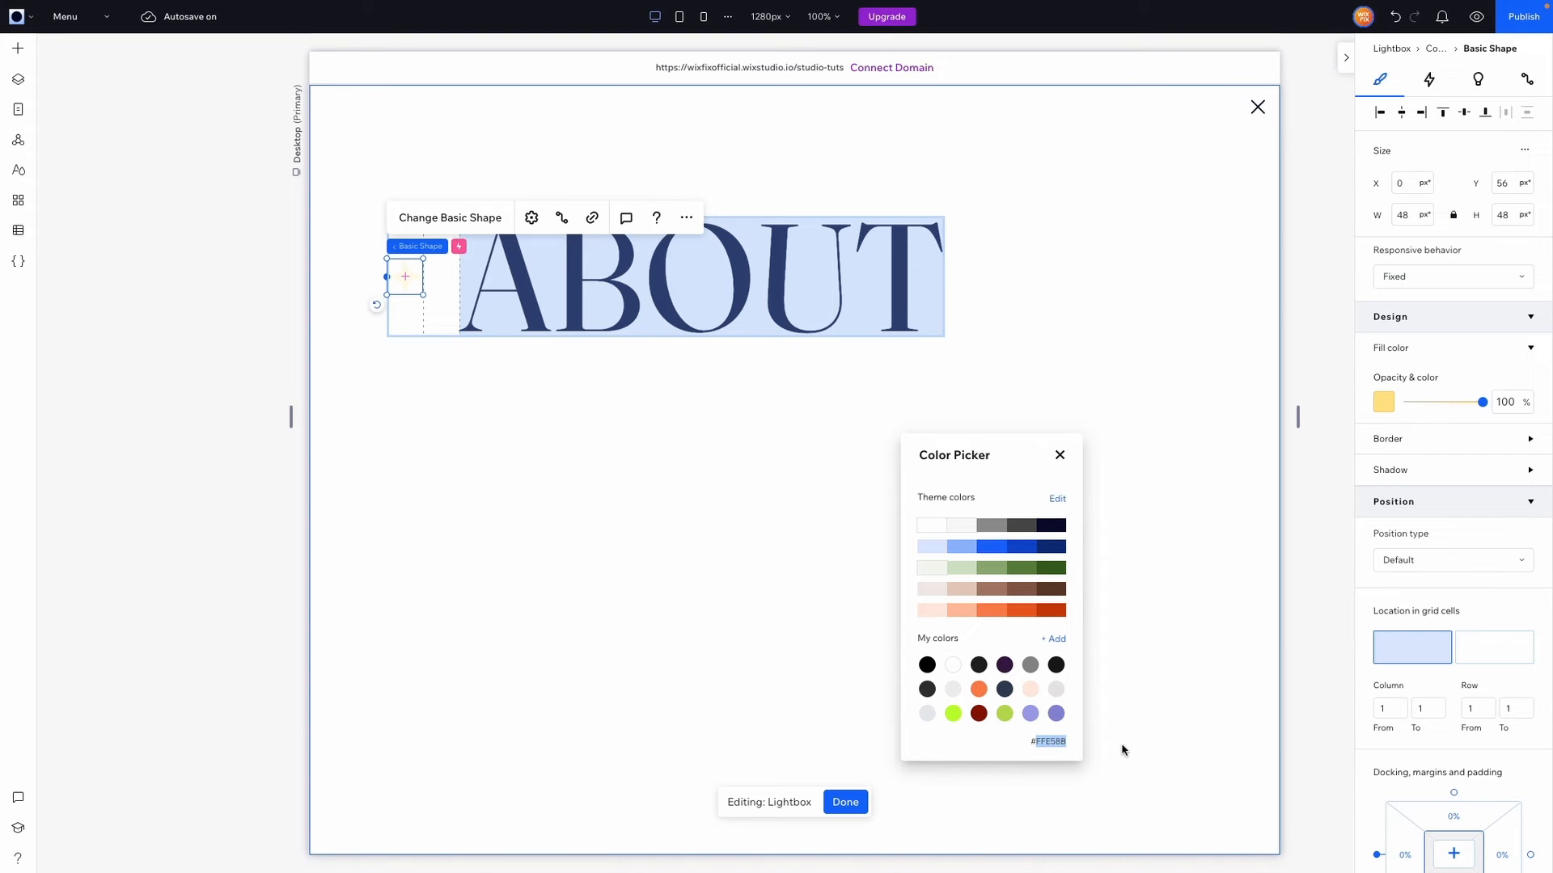
{"action": "left_click", "coordinate": [1123, 750]}
In the container's custom hover animation for the ABOUT text, set the text color to #FEEC86 and finish the animation.
{"action": "left_click", "coordinate": [695, 275]}
{"action": "key", "text": "Escape"}
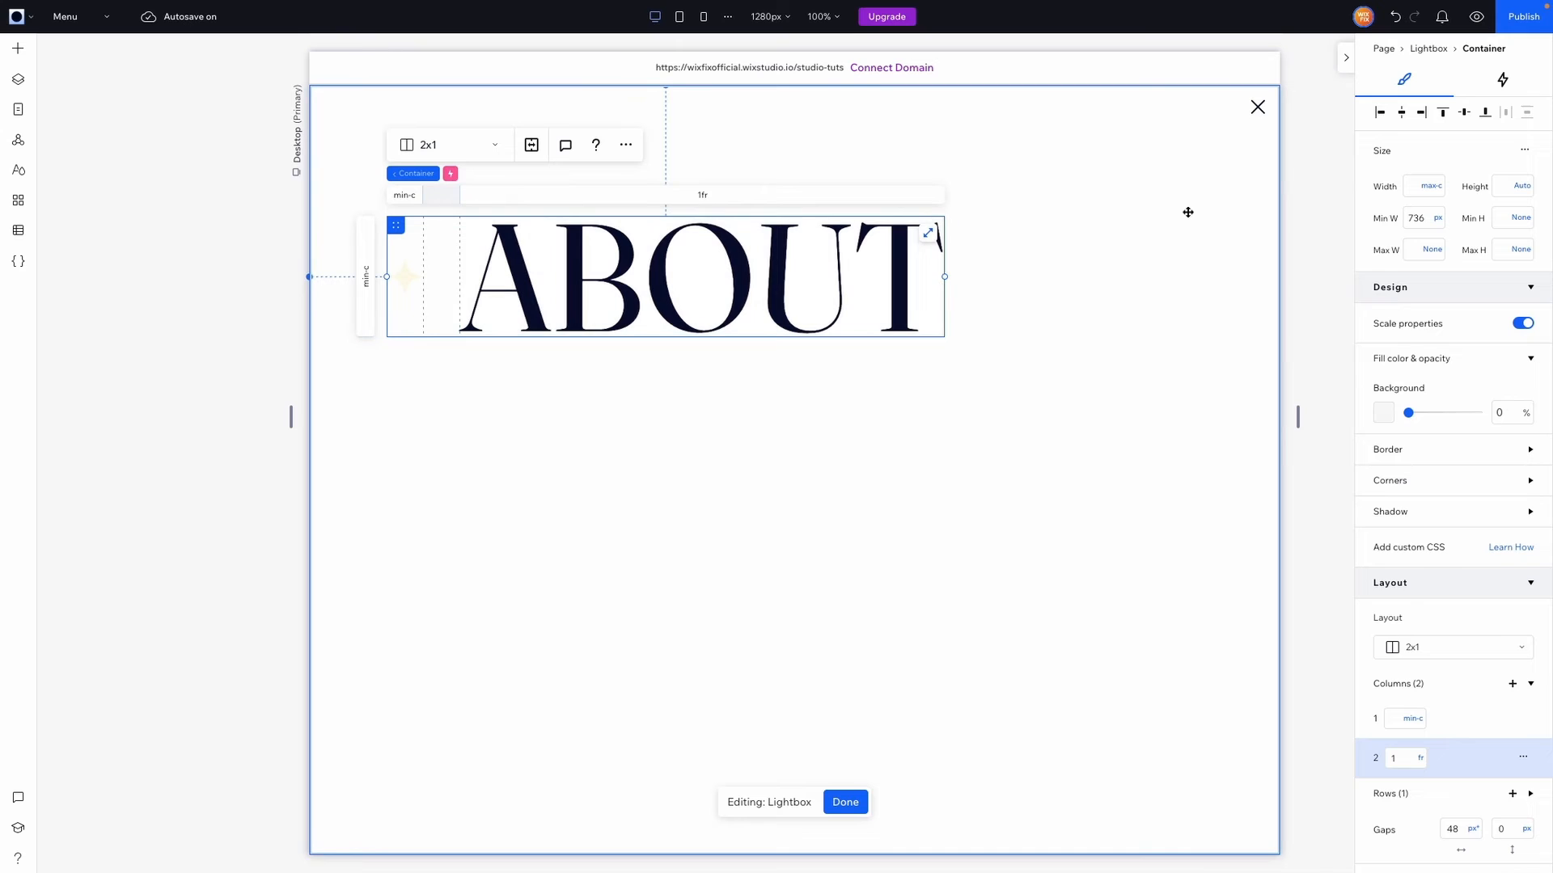
{"action": "left_click", "coordinate": [1500, 80]}
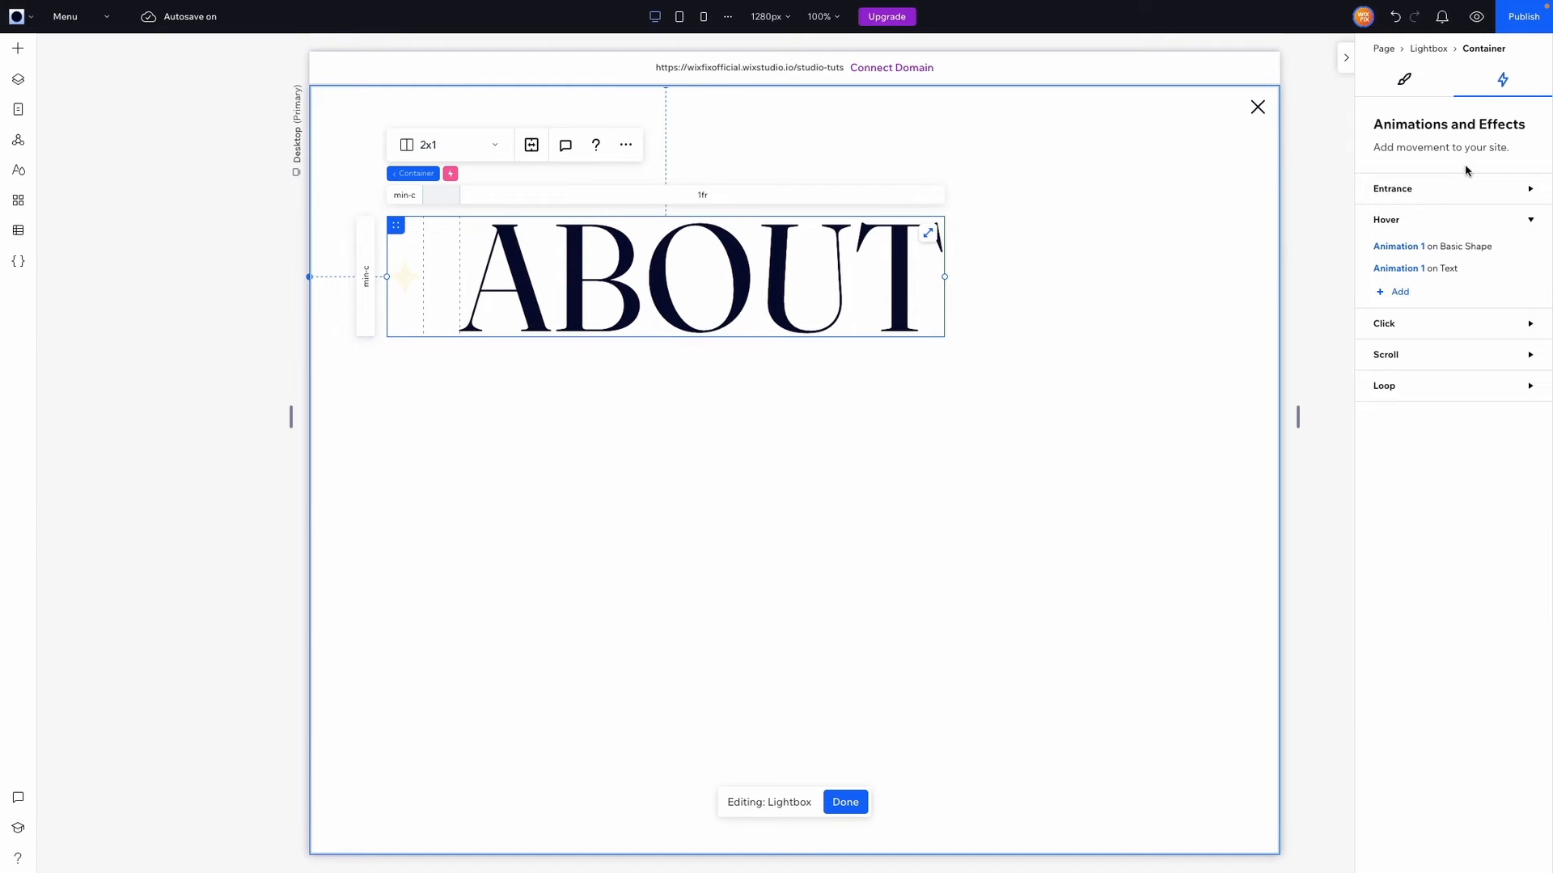
{"action": "left_click", "coordinate": [1442, 273]}
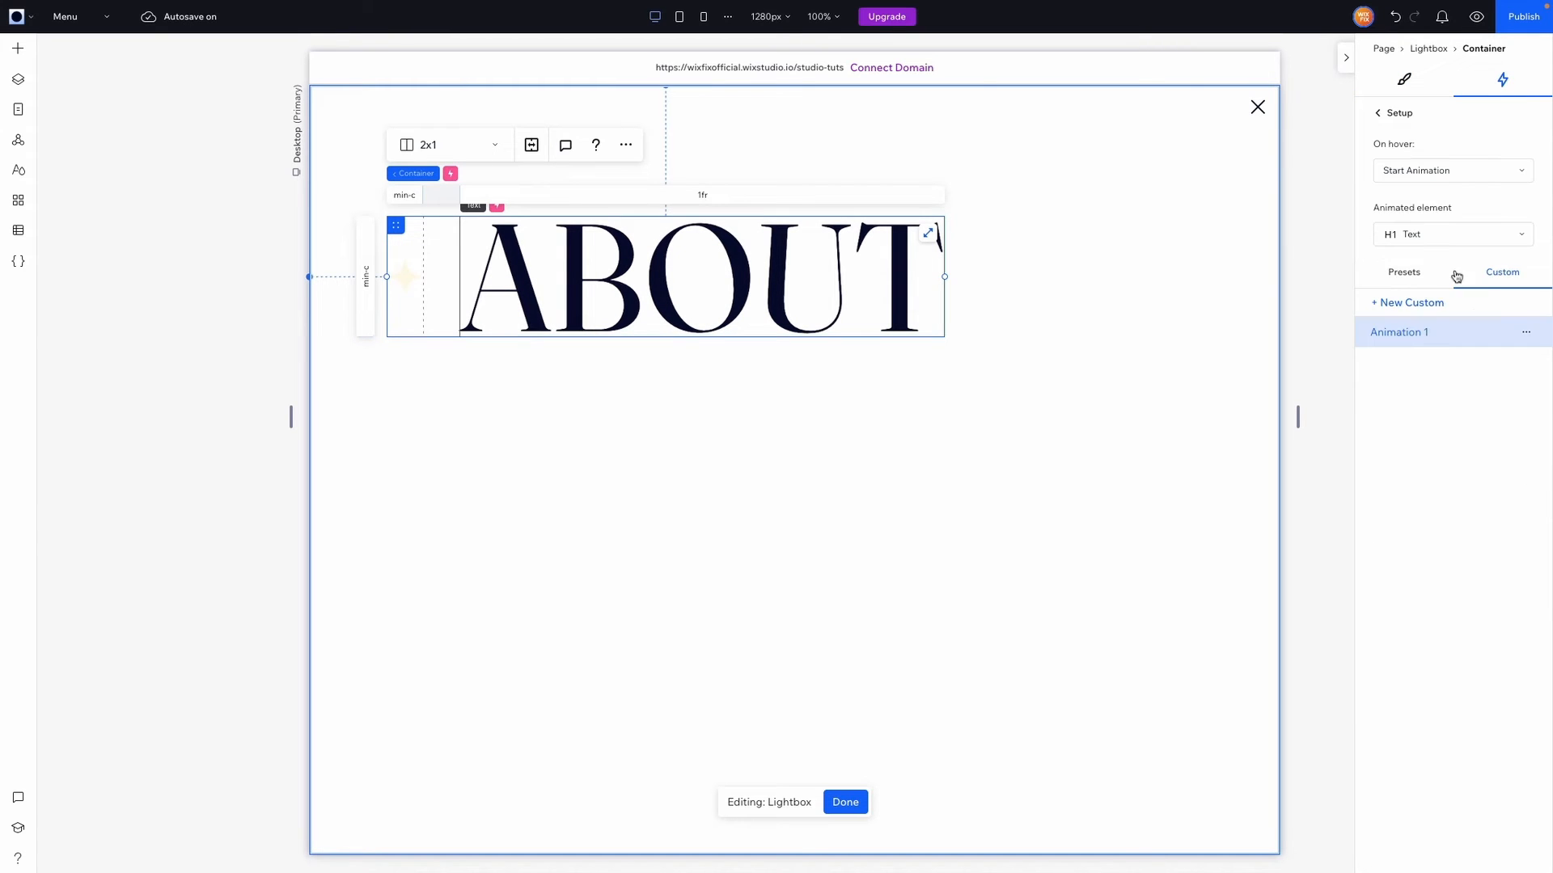
{"action": "left_click", "coordinate": [1521, 333]}
{"action": "left_click", "coordinate": [1510, 354]}
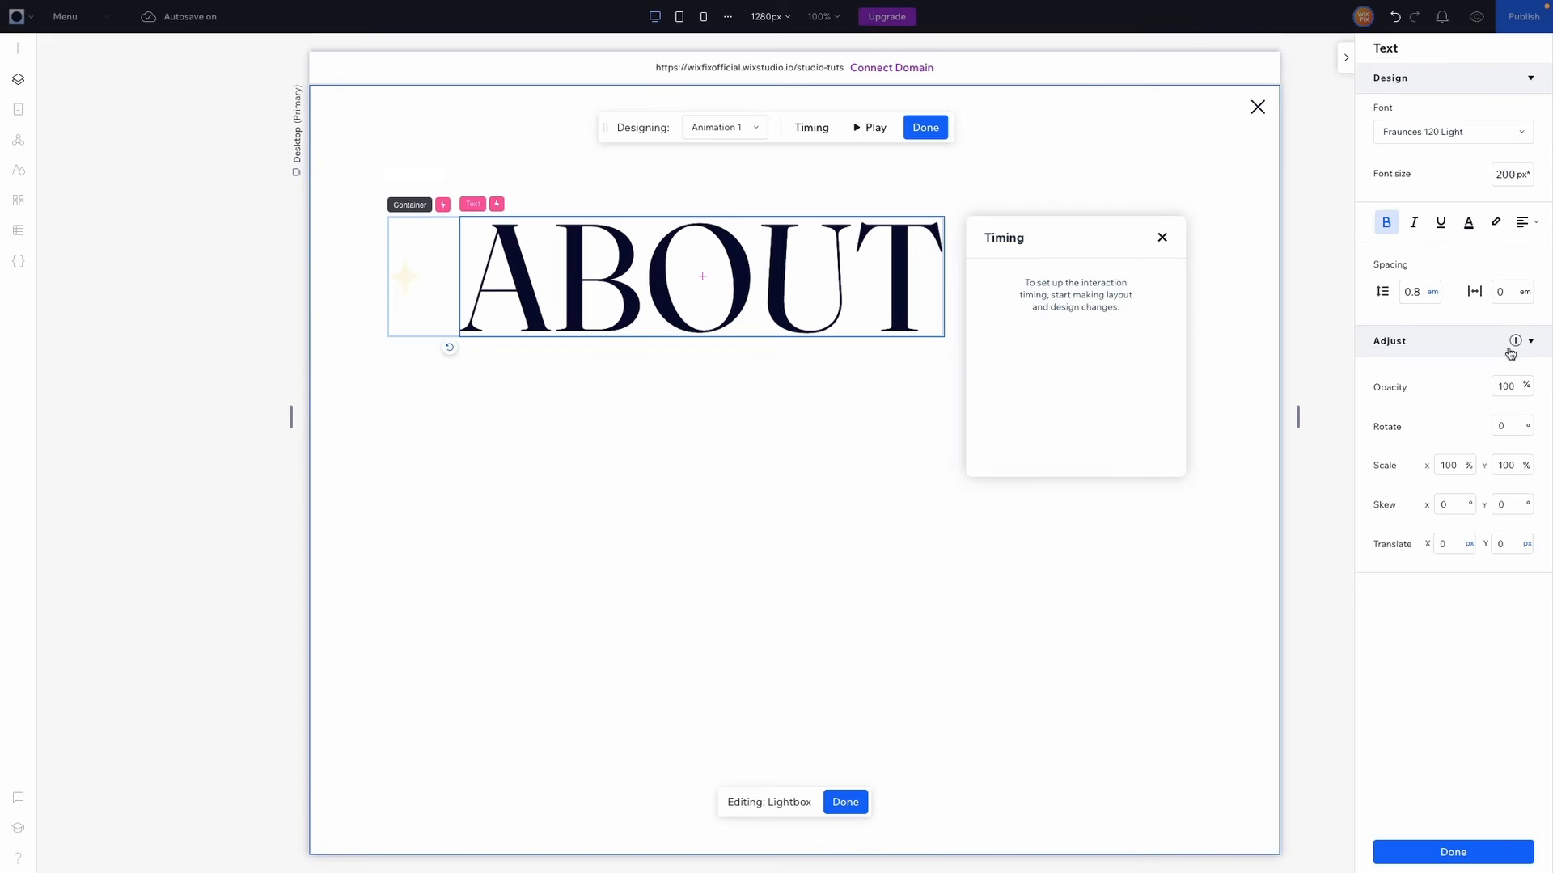
{"action": "left_click", "coordinate": [1468, 224]}
{"action": "left_click", "coordinate": [1524, 495]}
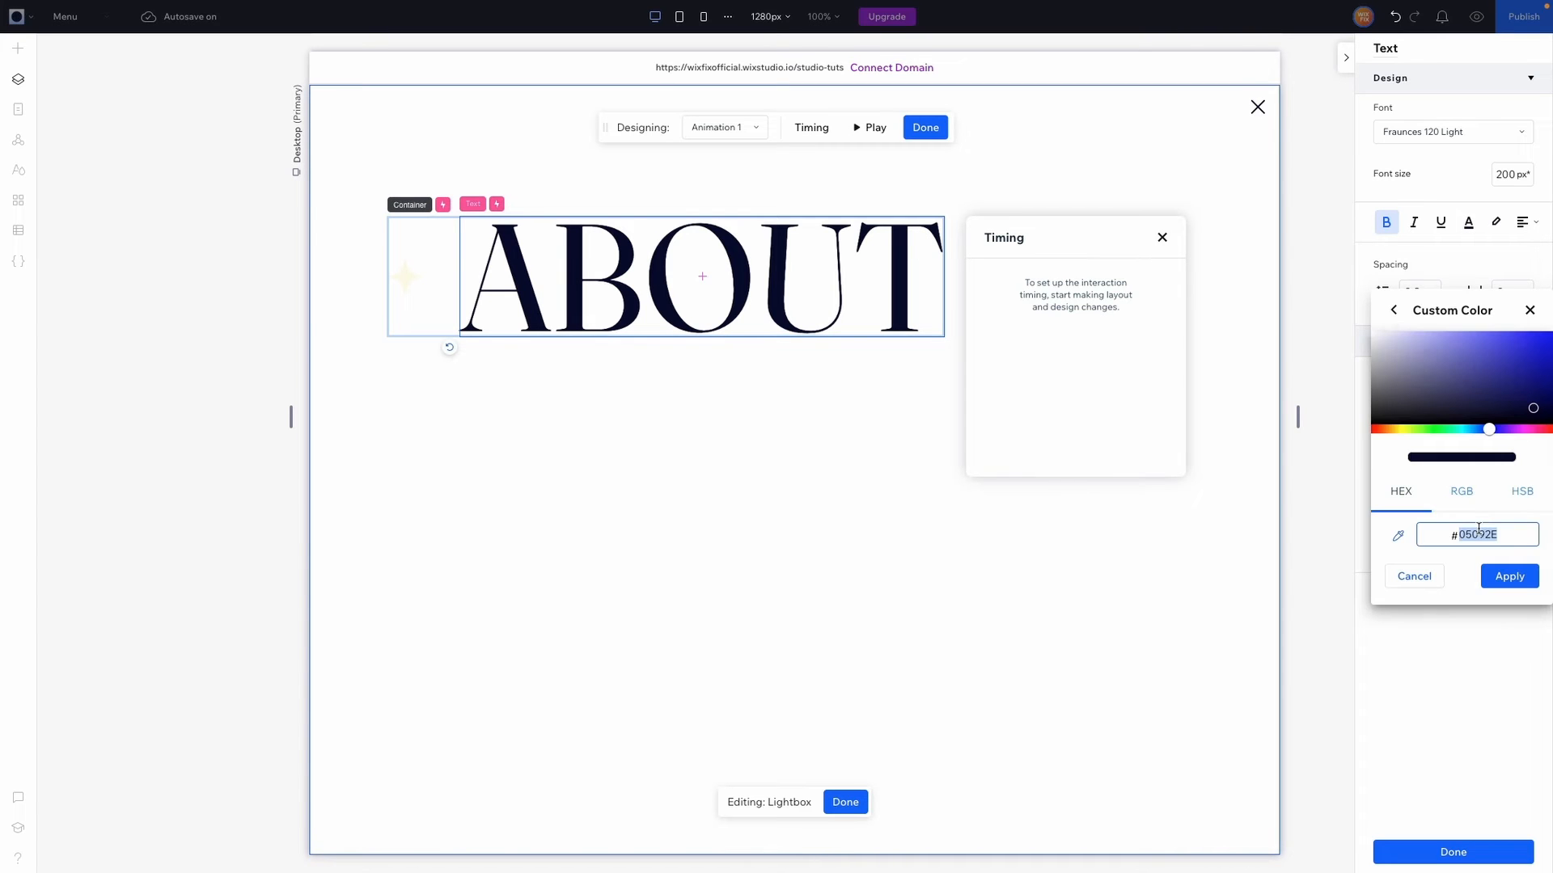
{"action": "type", "text": "FEEC86"}
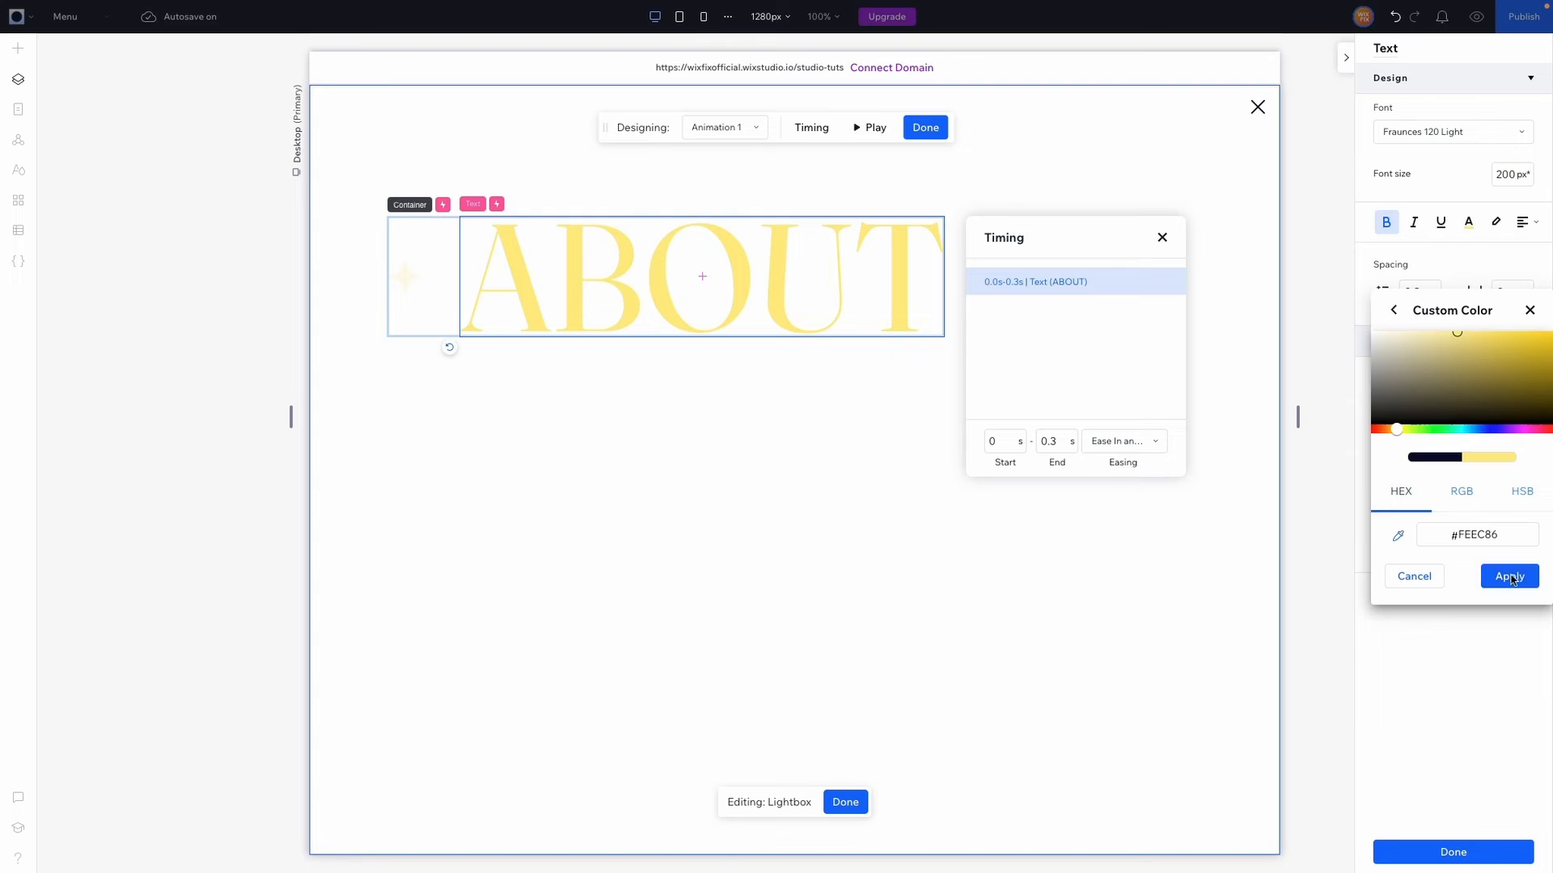
{"action": "left_click", "coordinate": [1500, 575]}
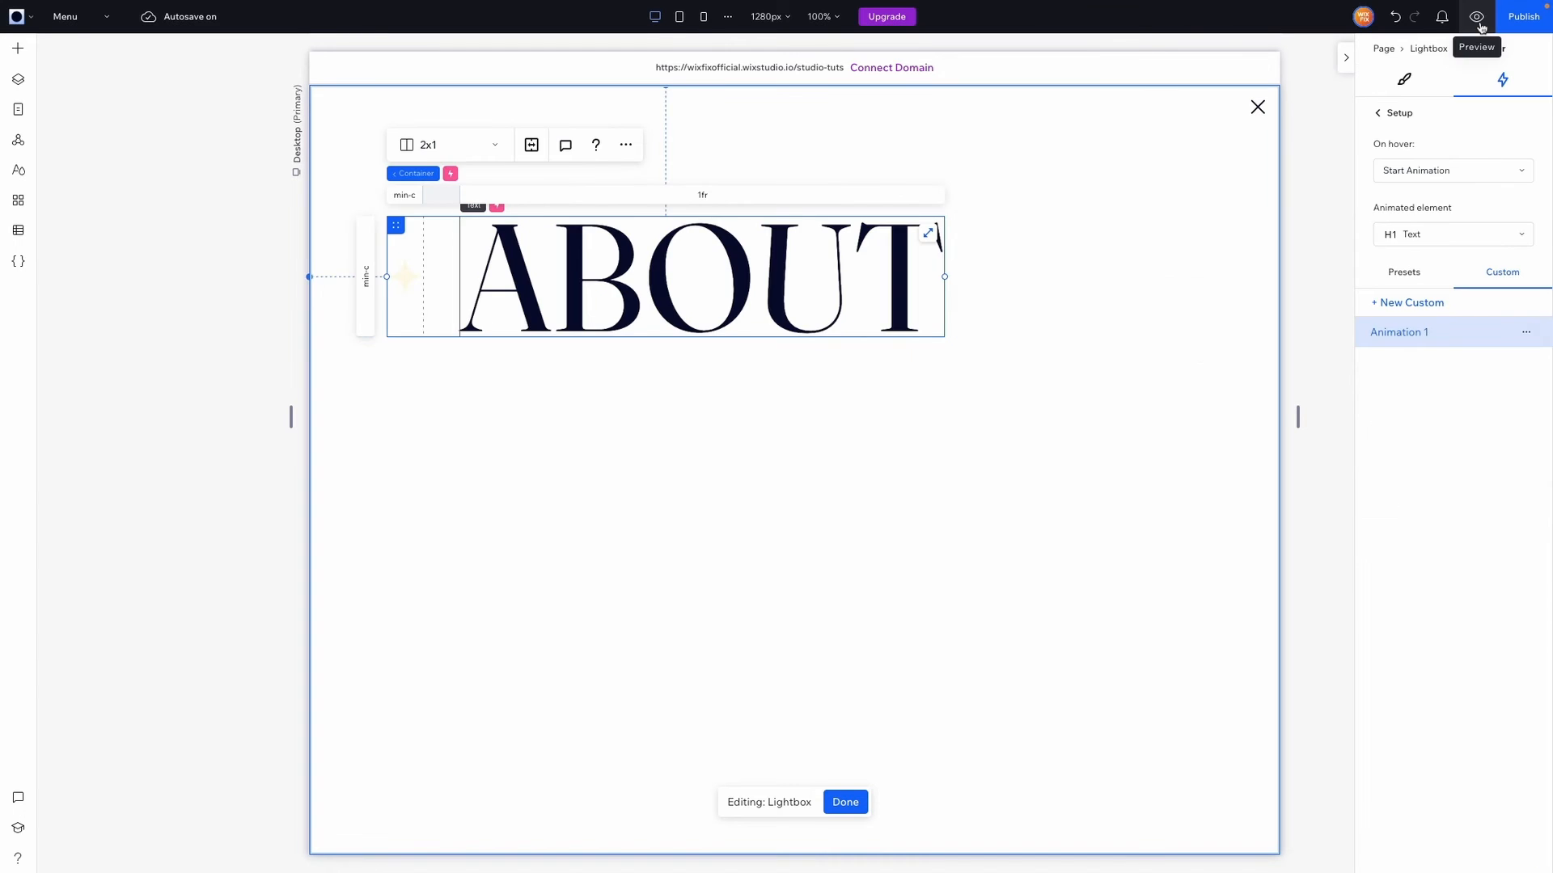
Preview the site, open the menu lightbox to test the ABOUT item's hover effects, and return to the editor.
{"action": "left_click", "coordinate": [1477, 16]}
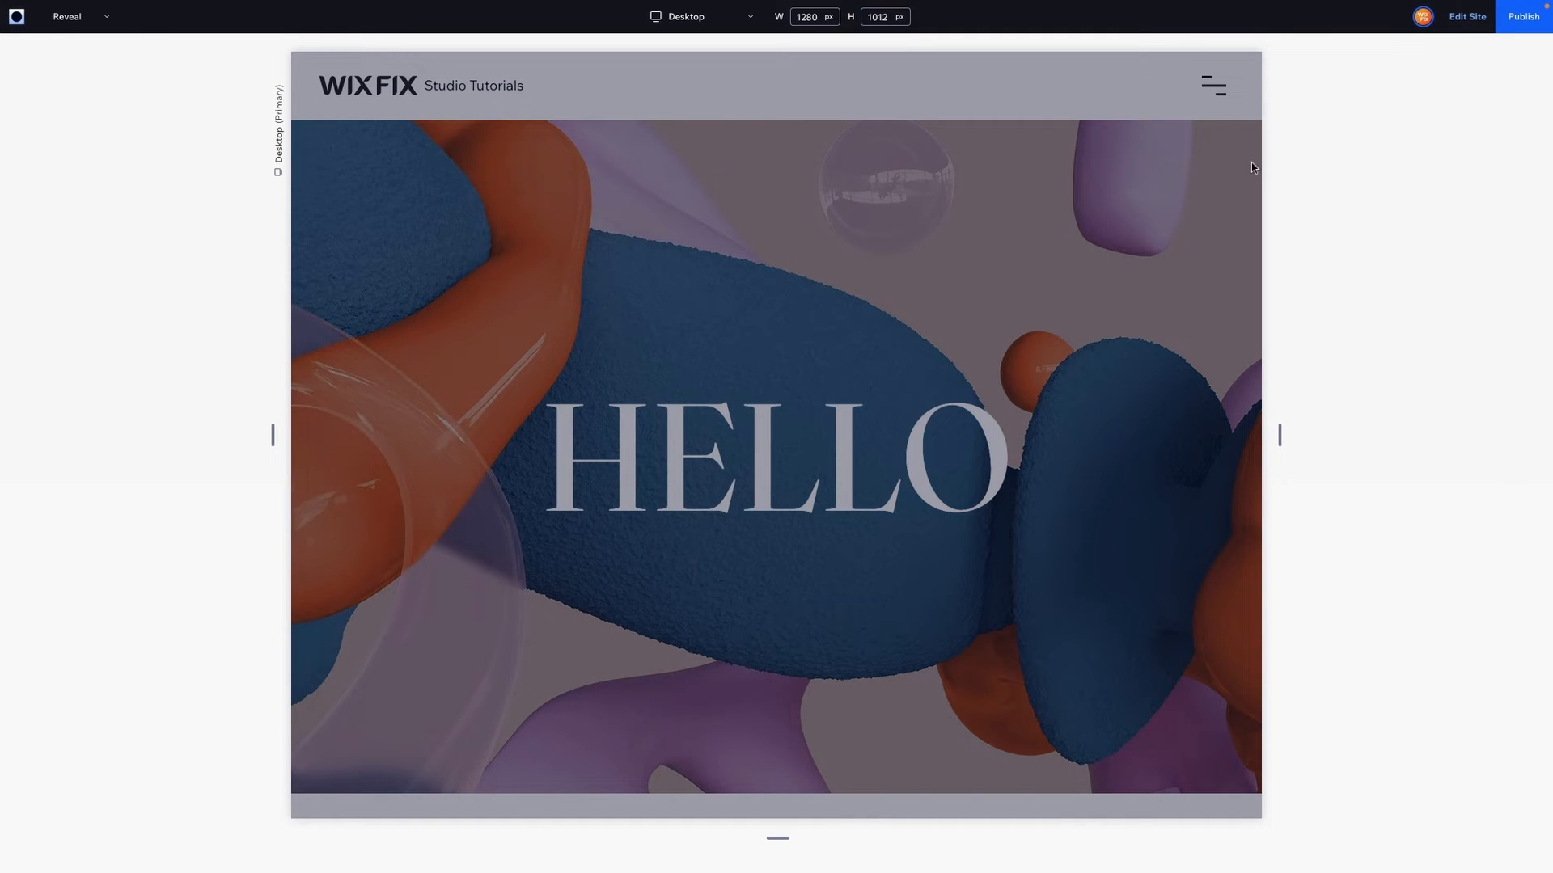
{"action": "left_click", "coordinate": [1214, 86]}
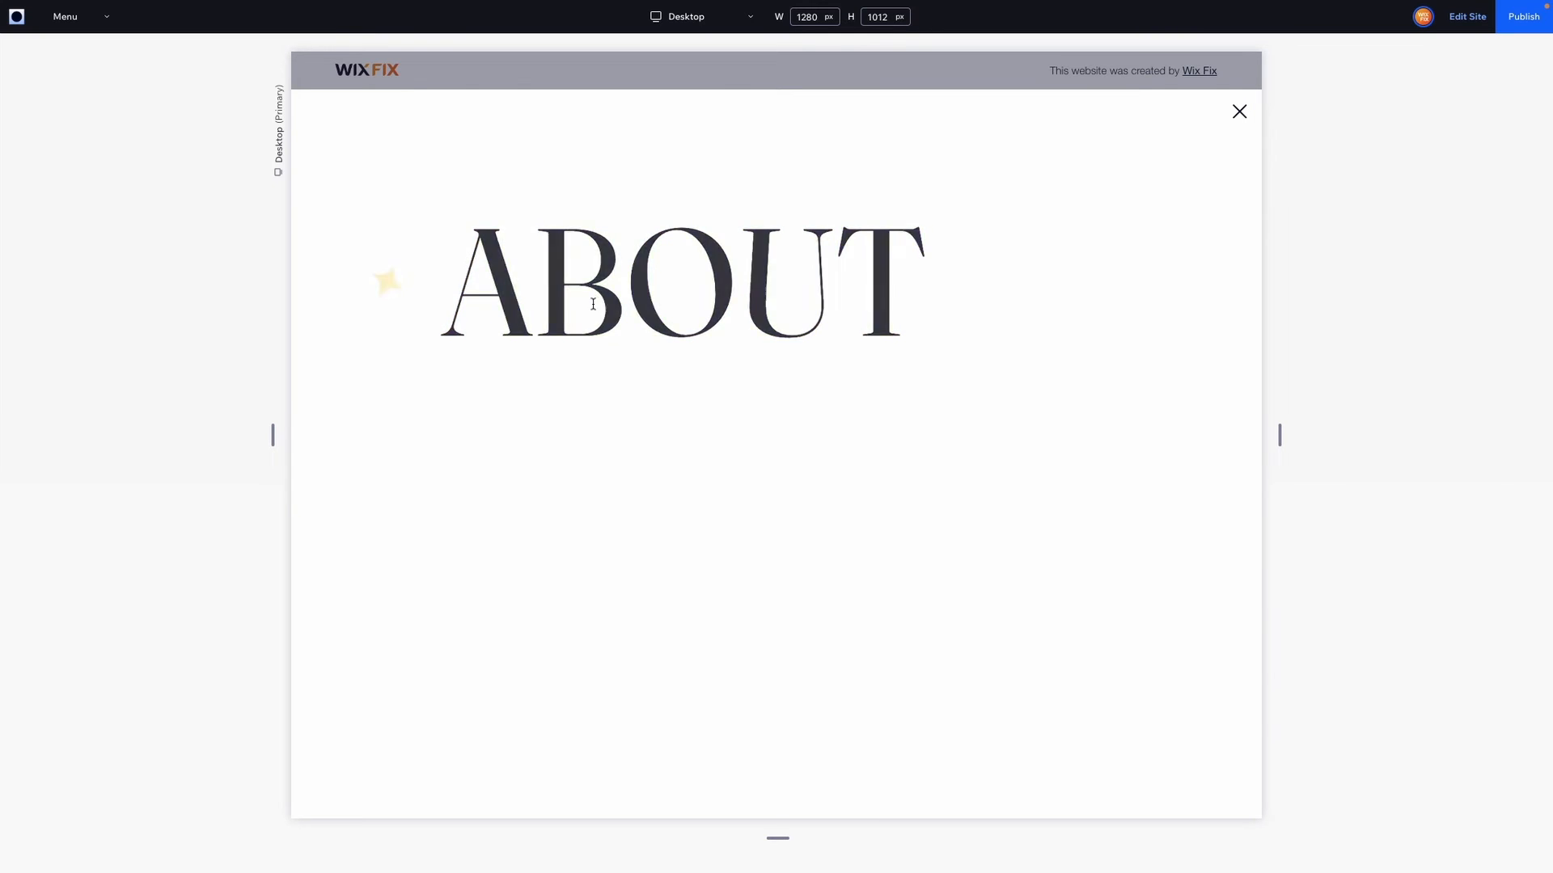
{"action": "double_click", "coordinate": [587, 297]}
{"action": "left_click", "coordinate": [420, 293]}
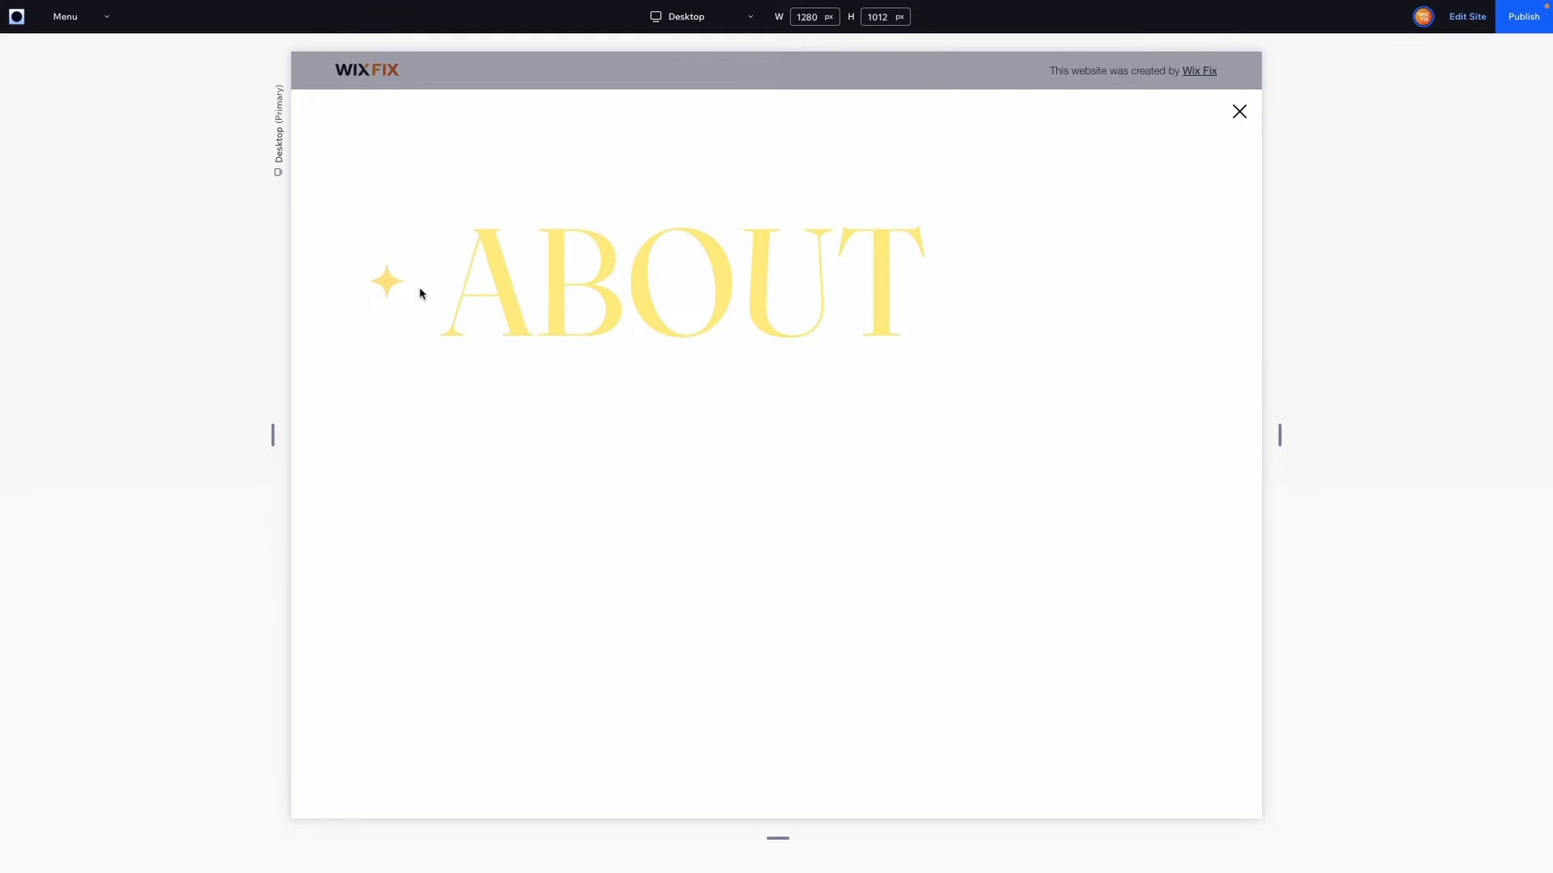
{"action": "left_click", "coordinate": [1466, 17]}
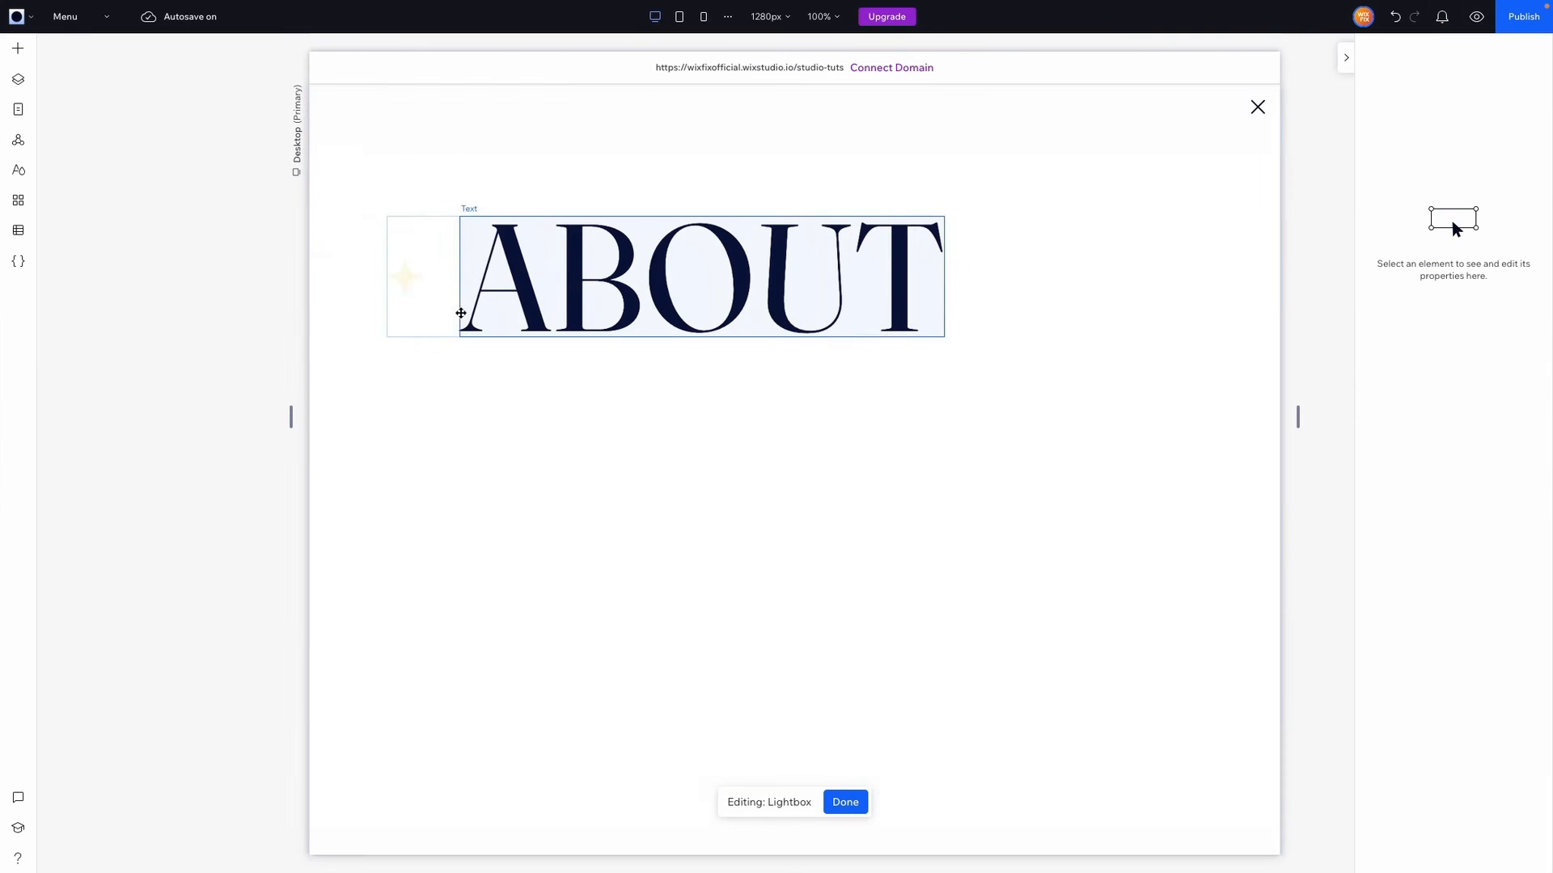
Add a basic Get Started button inside the ABOUT container.
{"action": "left_click", "coordinate": [438, 256]}
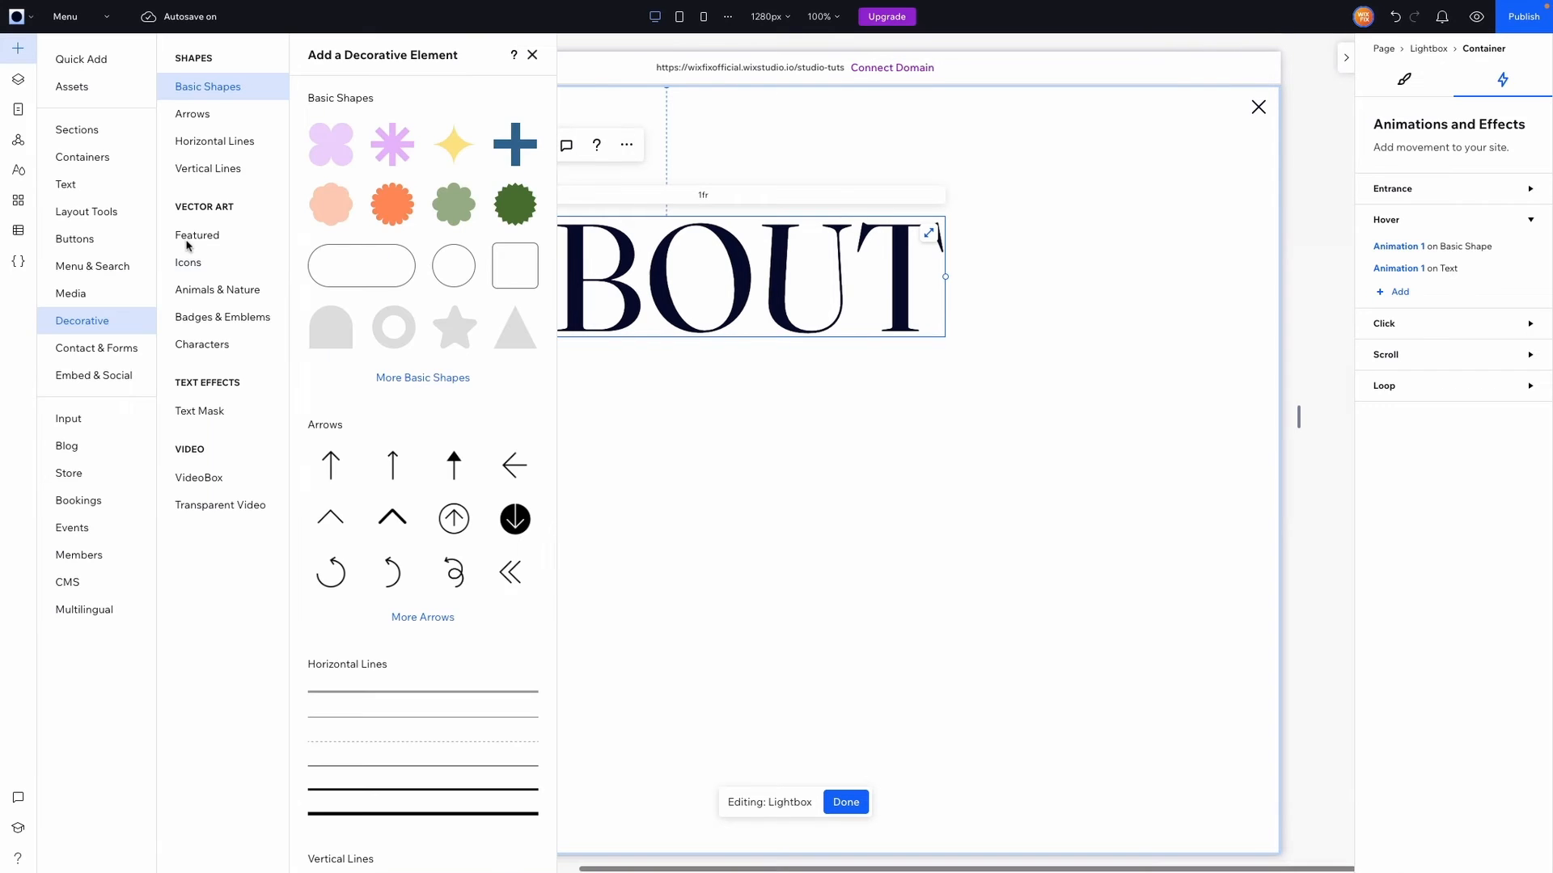
{"action": "left_click", "coordinate": [151, 237]}
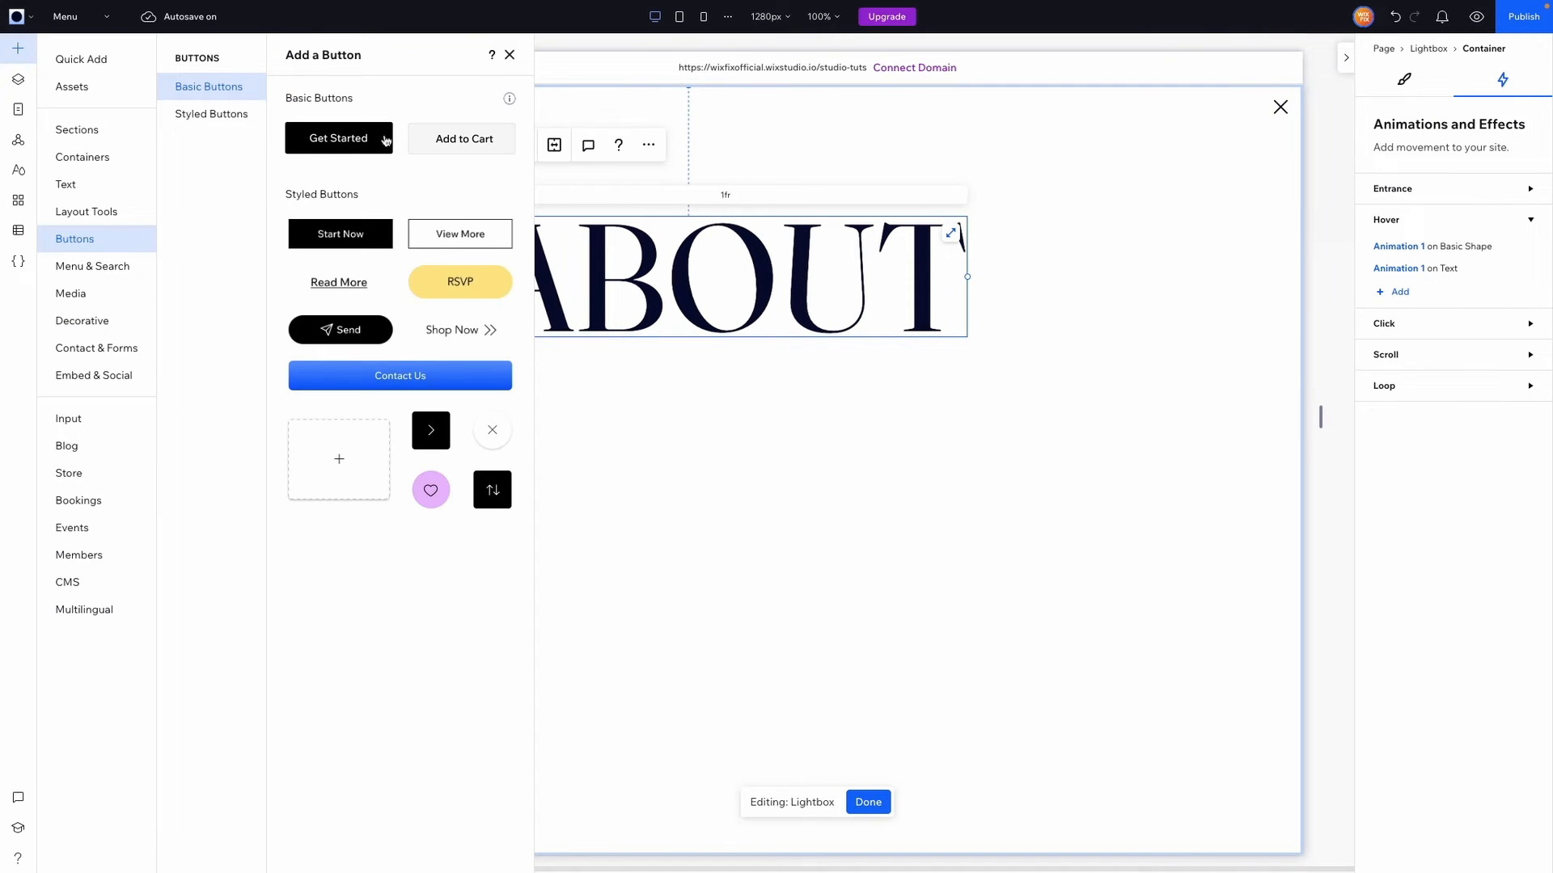
{"action": "left_click_drag", "start_coordinate": [338, 138], "coordinate": [449, 247]}
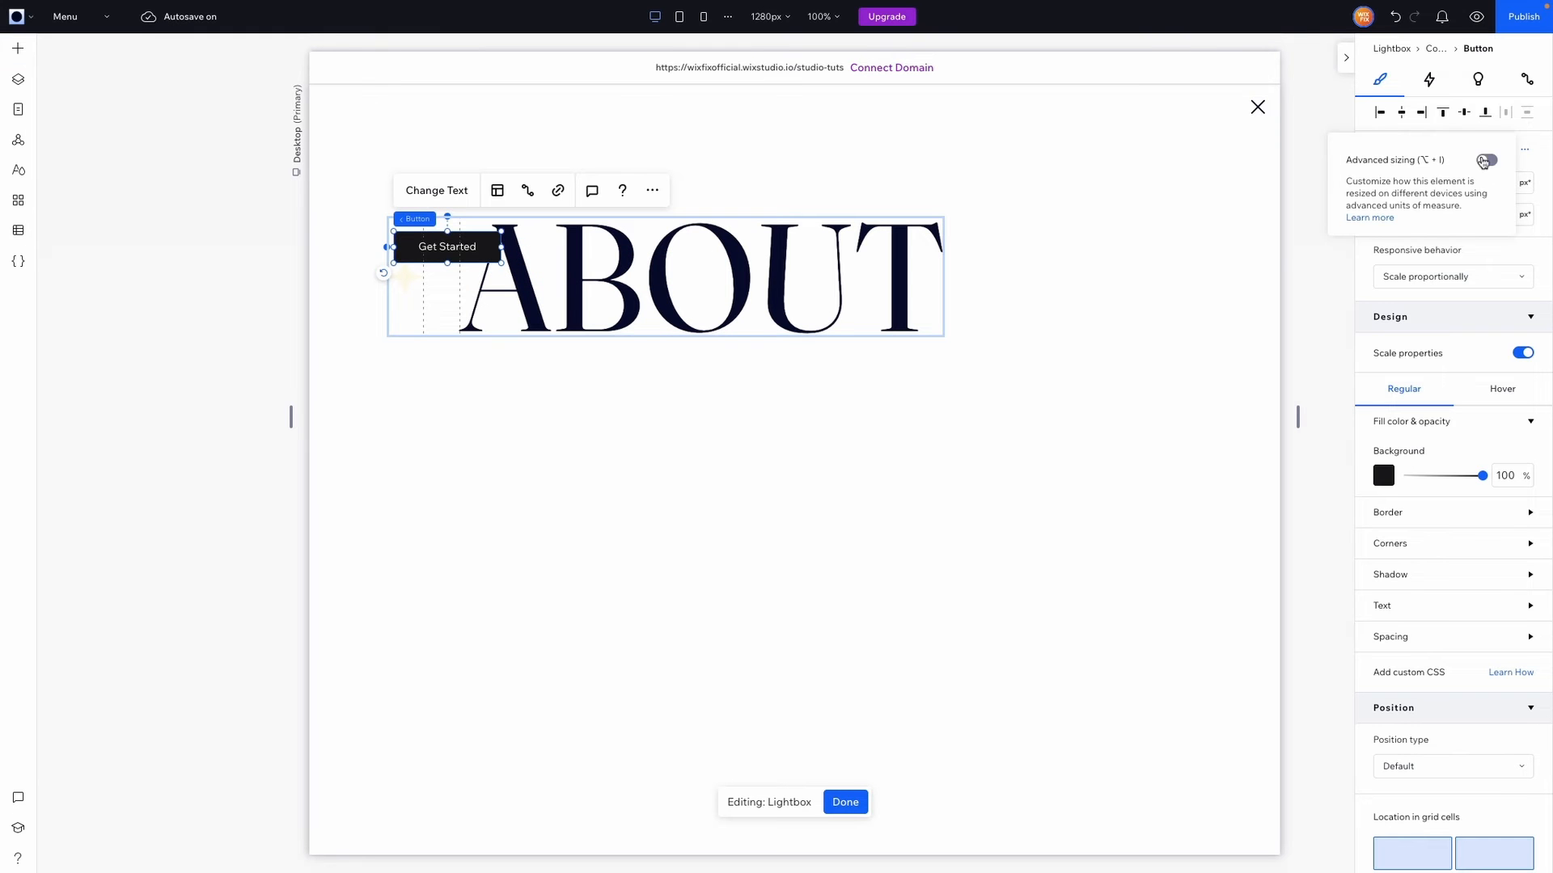
Turn on advanced sizing for the button, set width and minimum height to 100%, and align it to cover the container.
{"action": "left_click", "coordinate": [1486, 159]}
{"action": "left_click", "coordinate": [1422, 185]}
{"action": "type", "text": "100"}
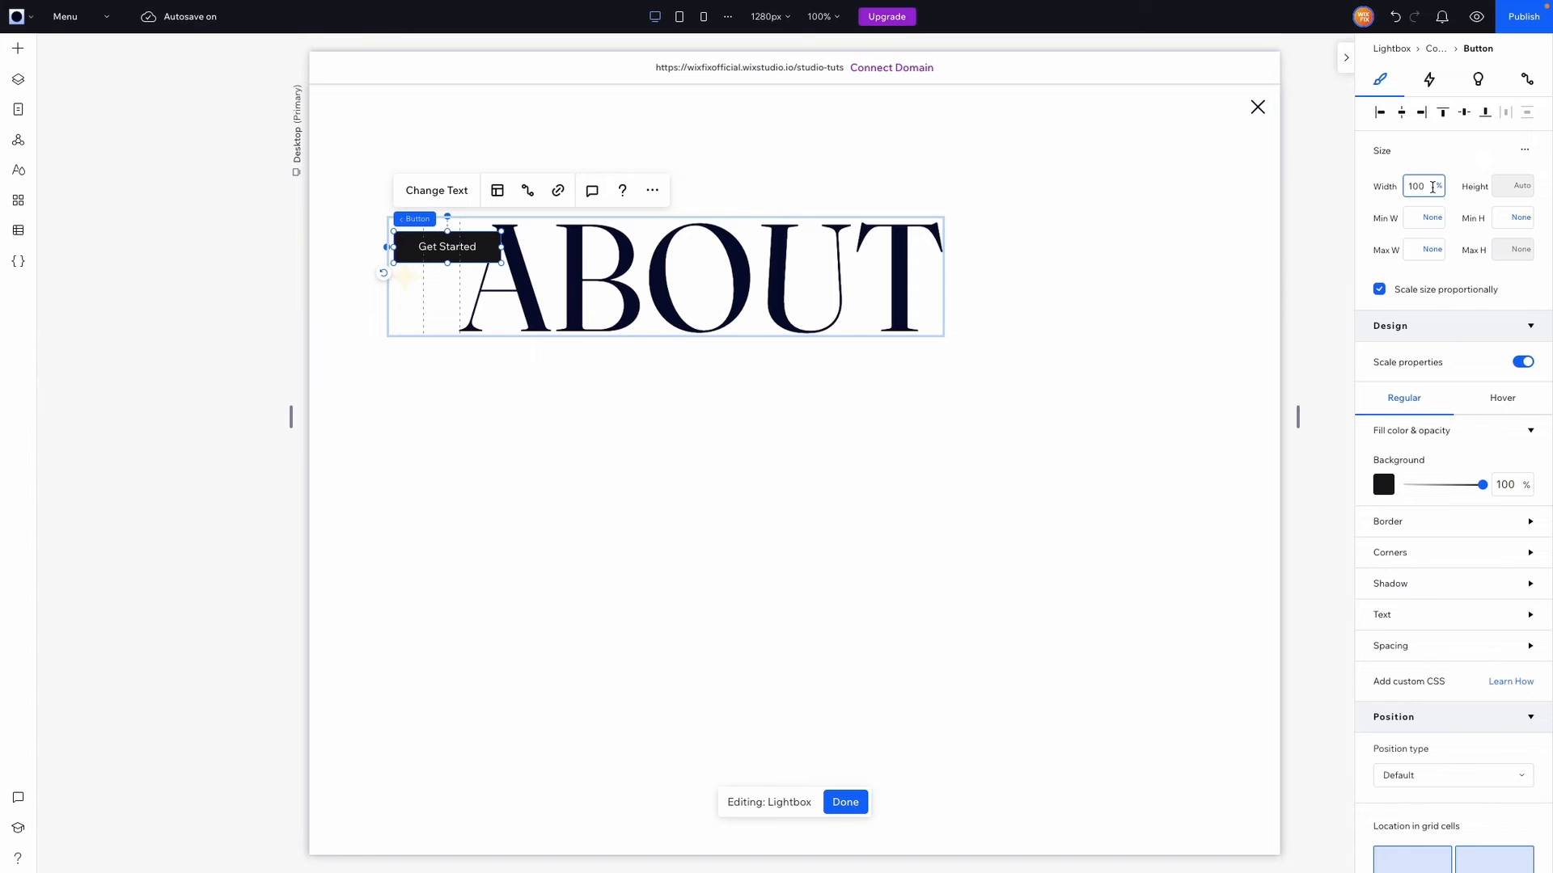
{"action": "left_click", "coordinate": [1499, 219]}
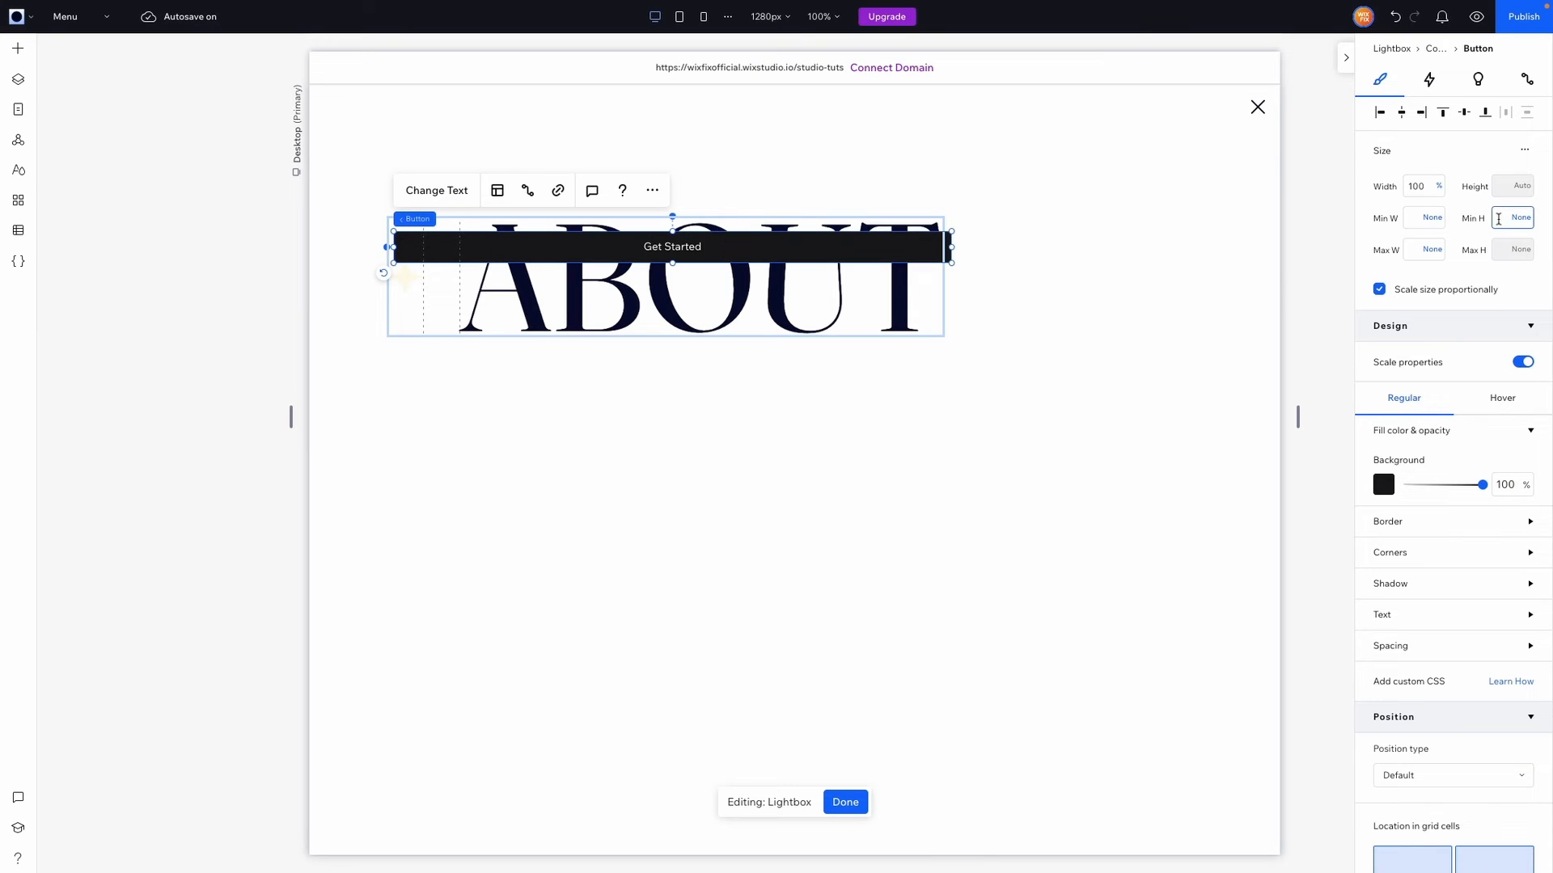
{"action": "type", "text": "100"}
{"action": "key", "text": "Return"}
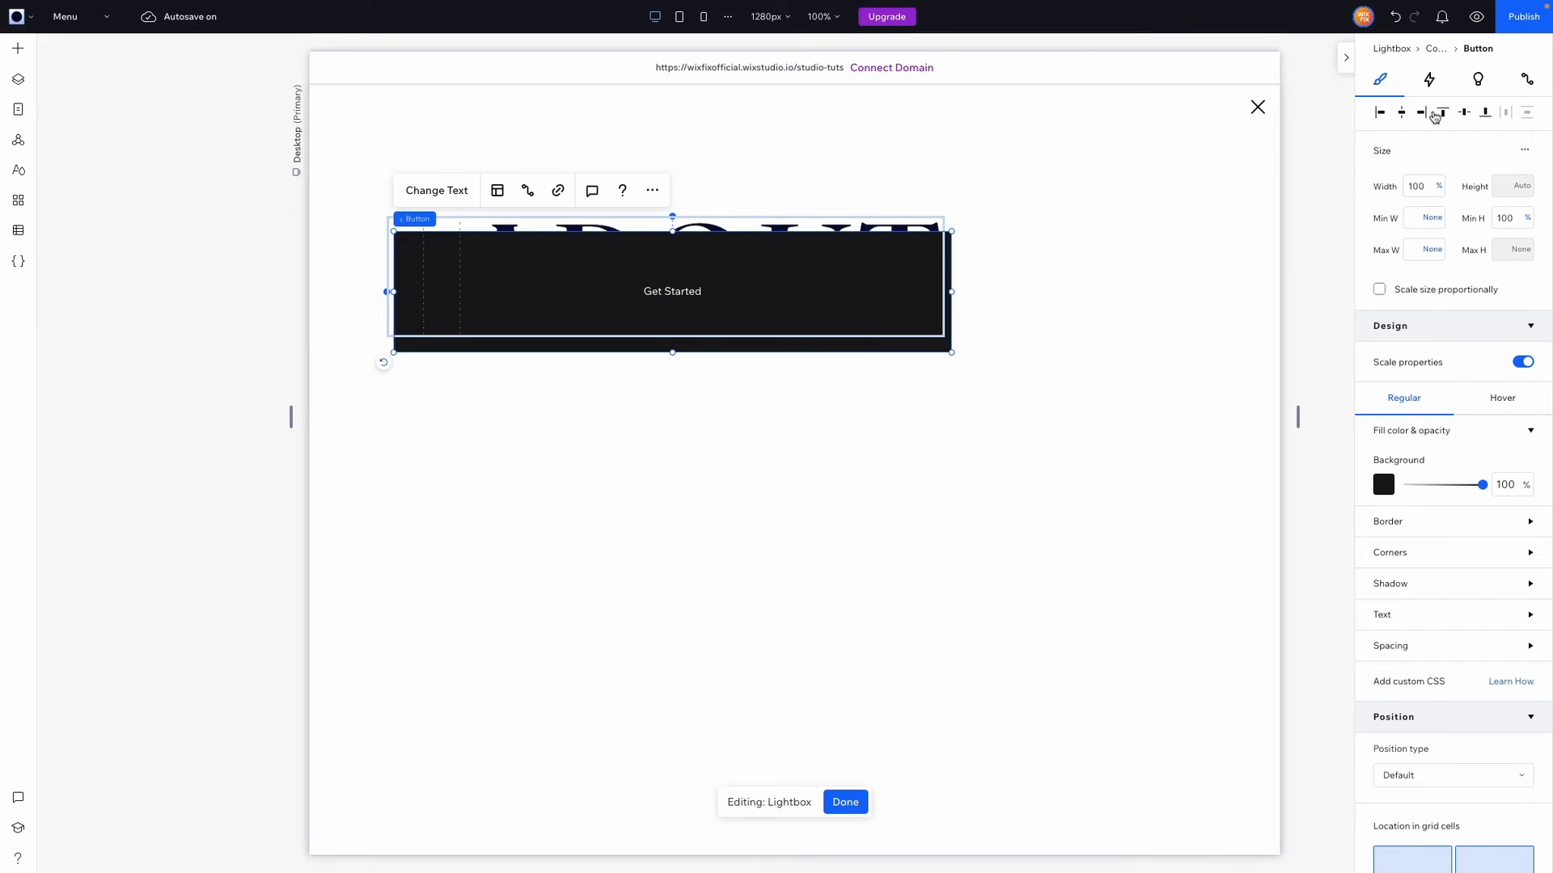
{"action": "left_click", "coordinate": [1460, 118]}
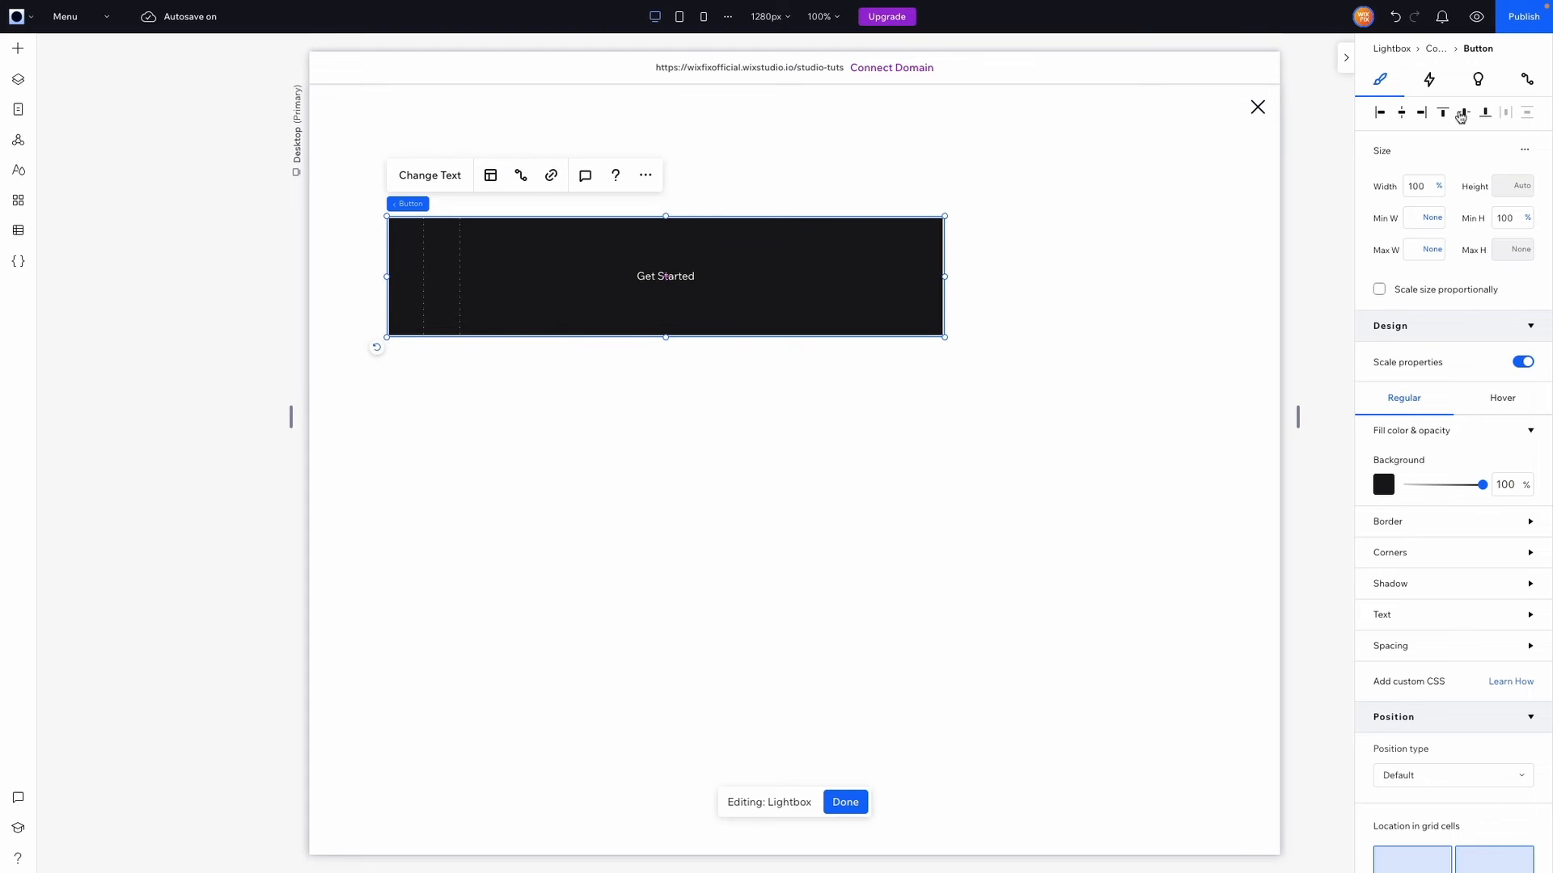
Clear the button's label text and set its regular background opacity to 0%.
{"action": "left_click", "coordinate": [430, 177]}
{"action": "key", "text": "BackSpace"}
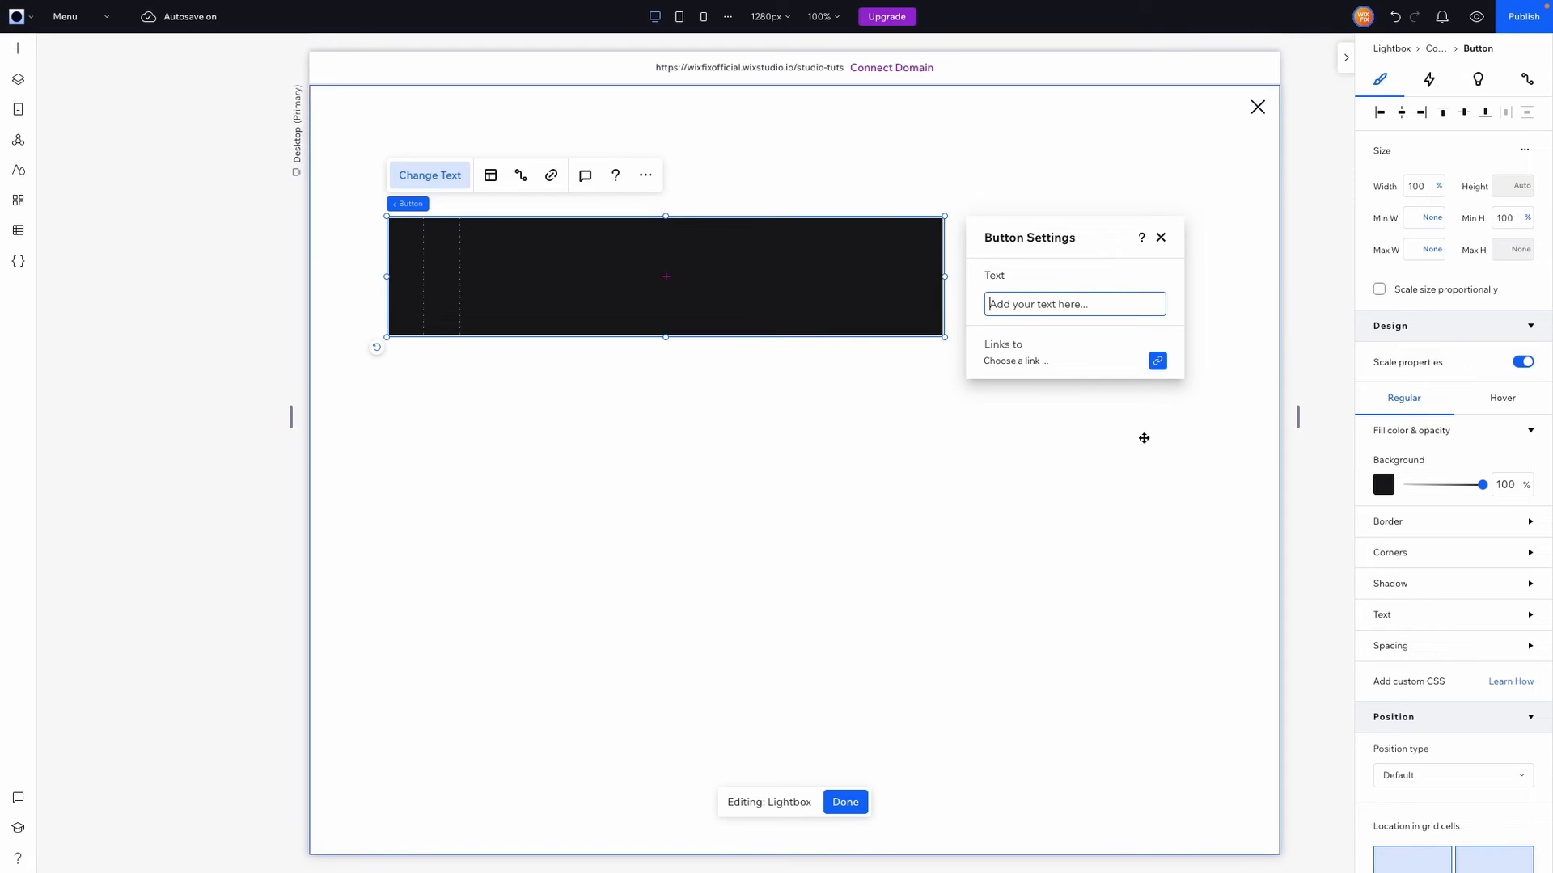
{"action": "left_click", "coordinate": [1509, 487]}
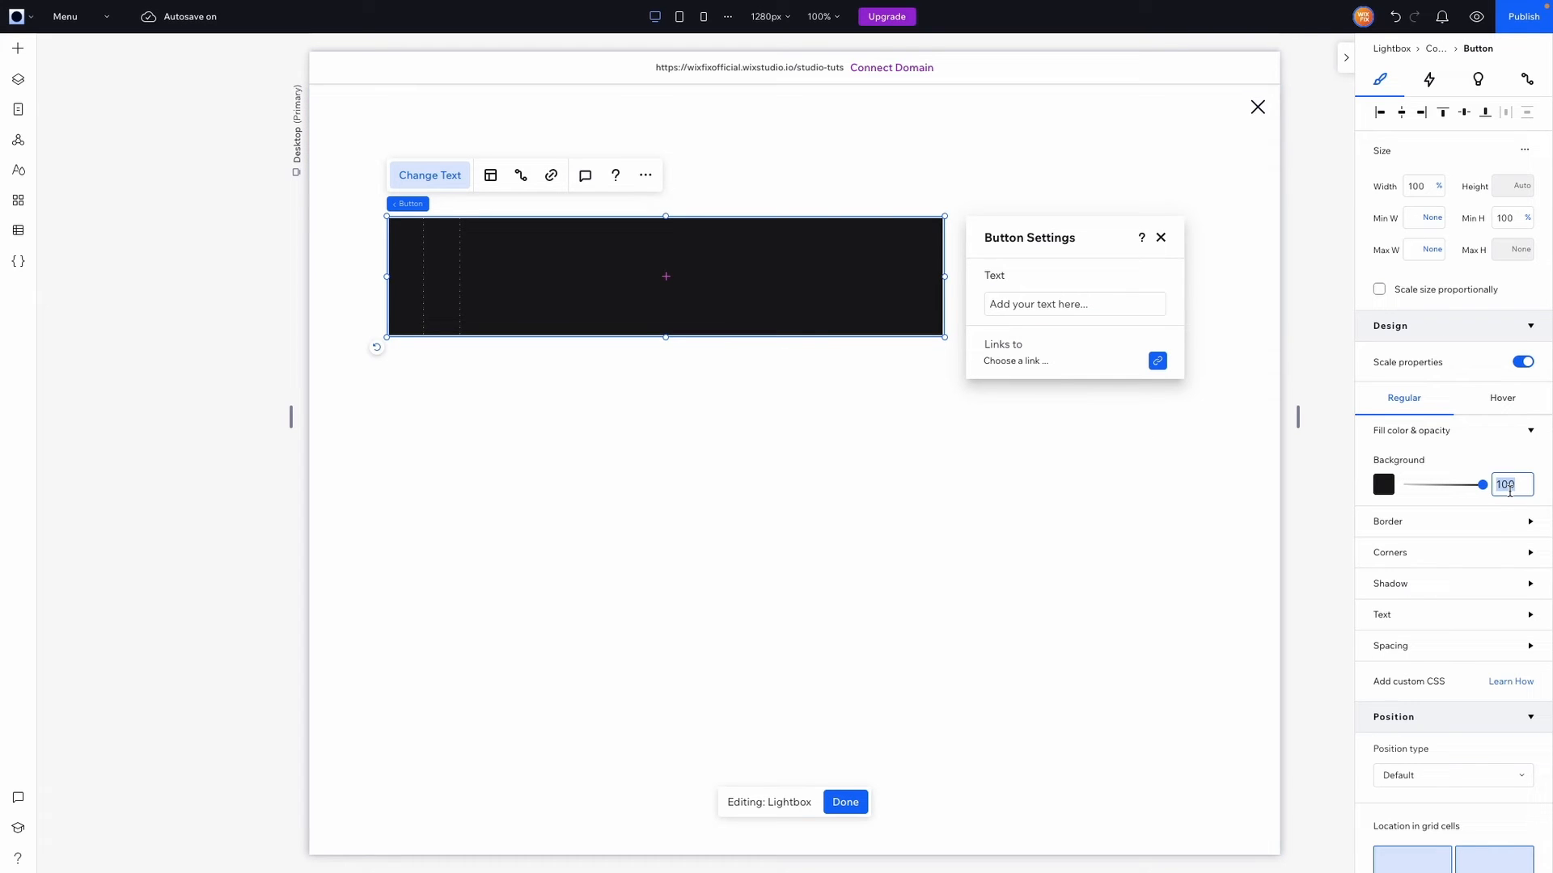
{"action": "type", "text": "0"}
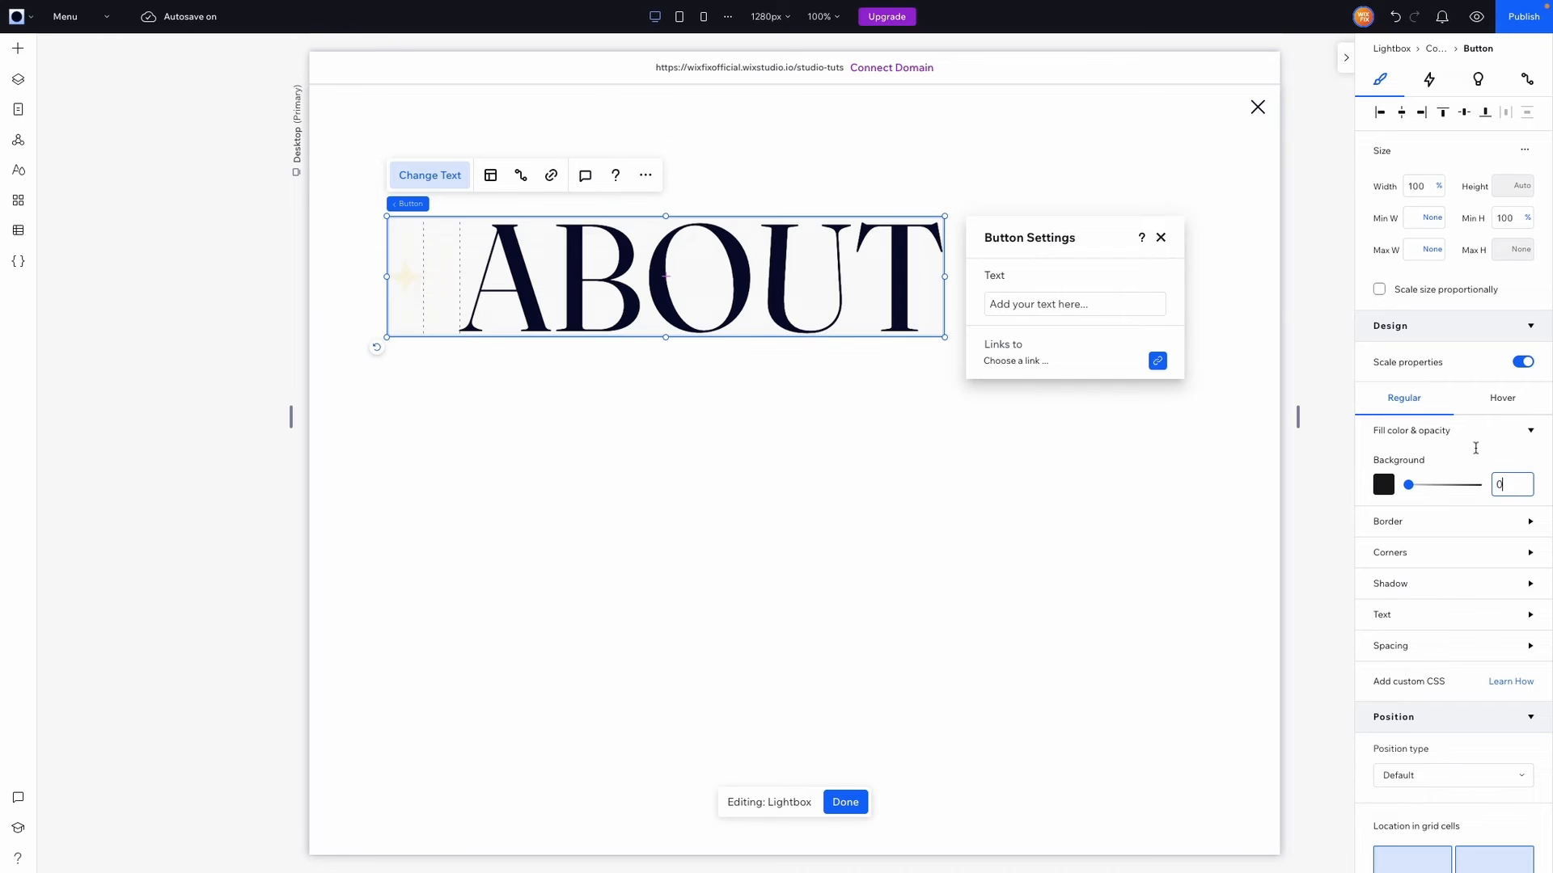
Set the background and border opacity of the button's hover state to 0%.
{"action": "left_click", "coordinate": [1443, 524]}
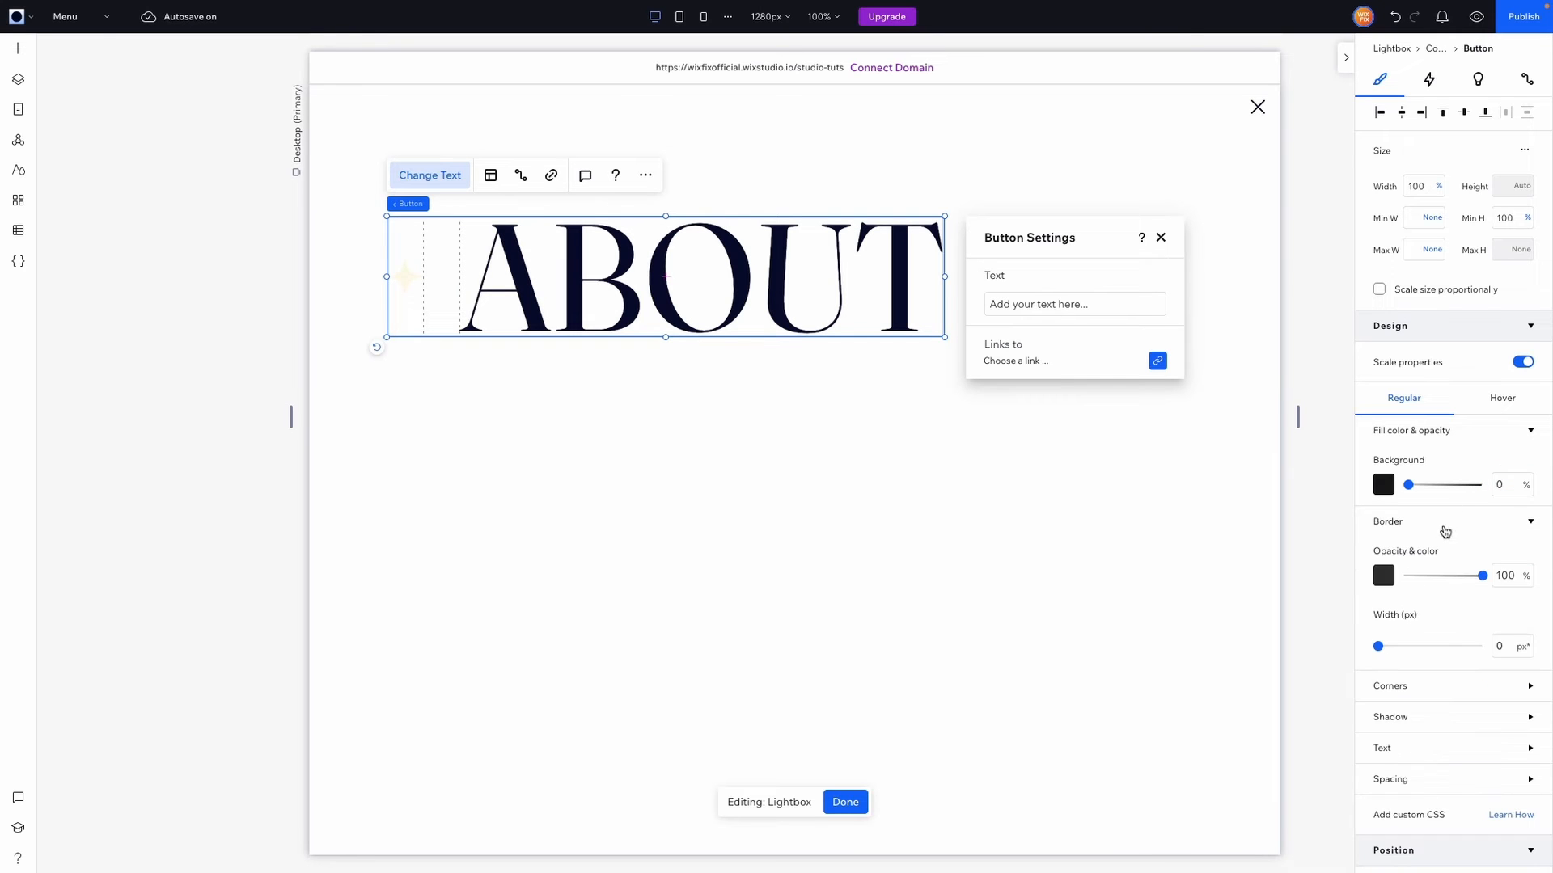
{"action": "left_click", "coordinate": [1506, 404]}
{"action": "left_click", "coordinate": [1506, 487]}
{"action": "type", "text": "0"}
{"action": "left_click", "coordinate": [1507, 575]}
{"action": "type", "text": "0"}
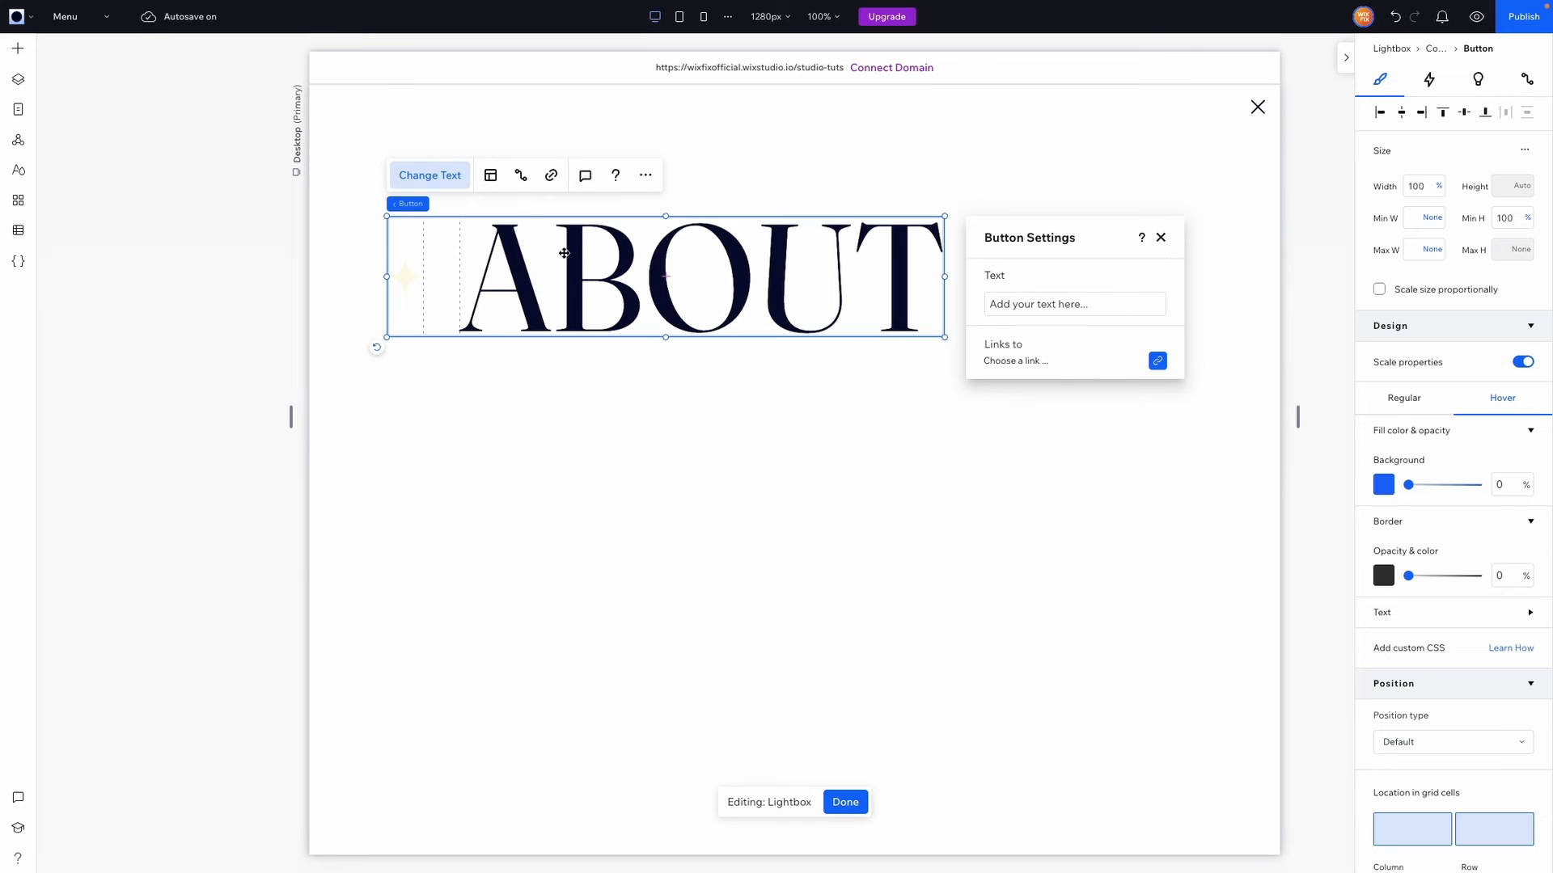
Link the transparent button to the About page, opening in the current window.
{"action": "left_click", "coordinate": [551, 175]}
{"action": "left_click", "coordinate": [753, 365]}
{"action": "scroll", "coordinate": [798, 582], "scroll_direction": "down", "scroll_amount": 6}
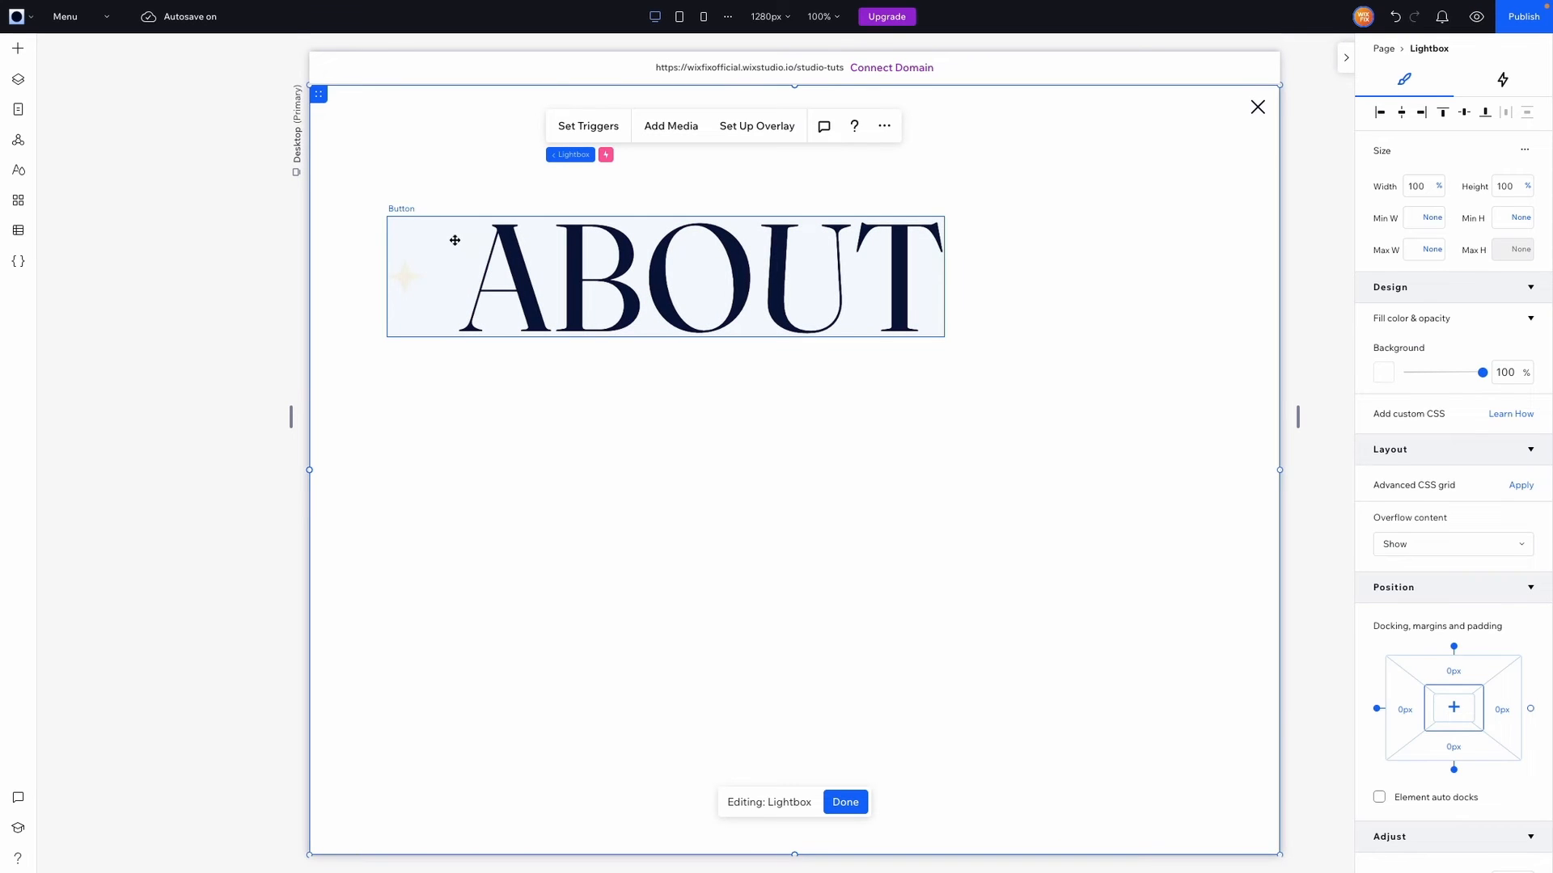
Duplicate the ABOUT menu item's container and place the copy directly below the original, aligned to its left edge.
{"action": "left_click", "coordinate": [454, 240]}
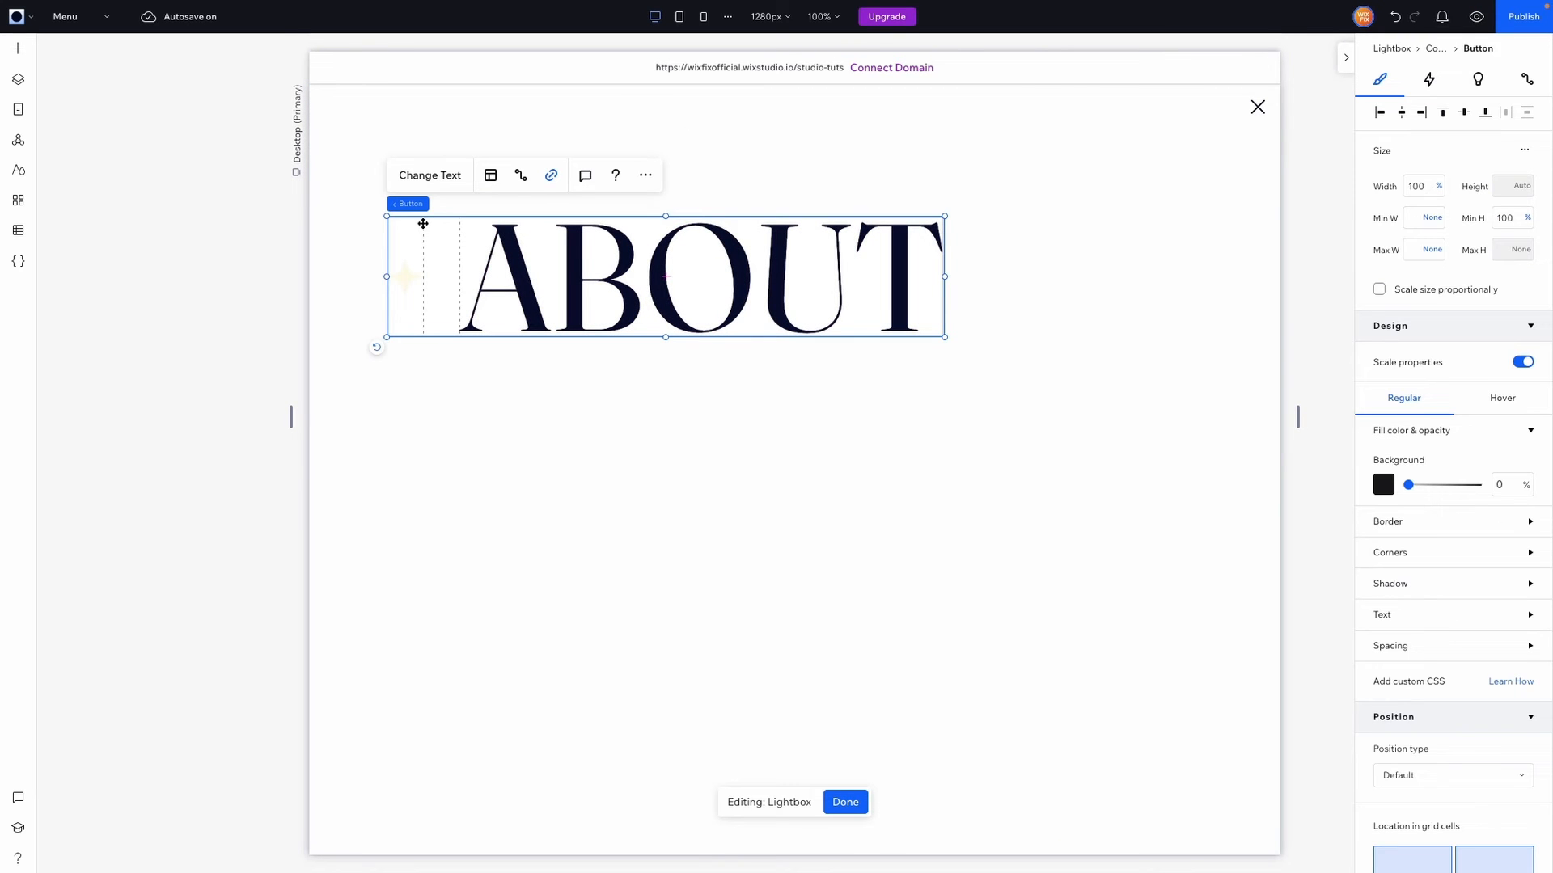
{"action": "mouse_move", "coordinate": [431, 208]}
{"action": "left_click", "coordinate": [455, 206]}
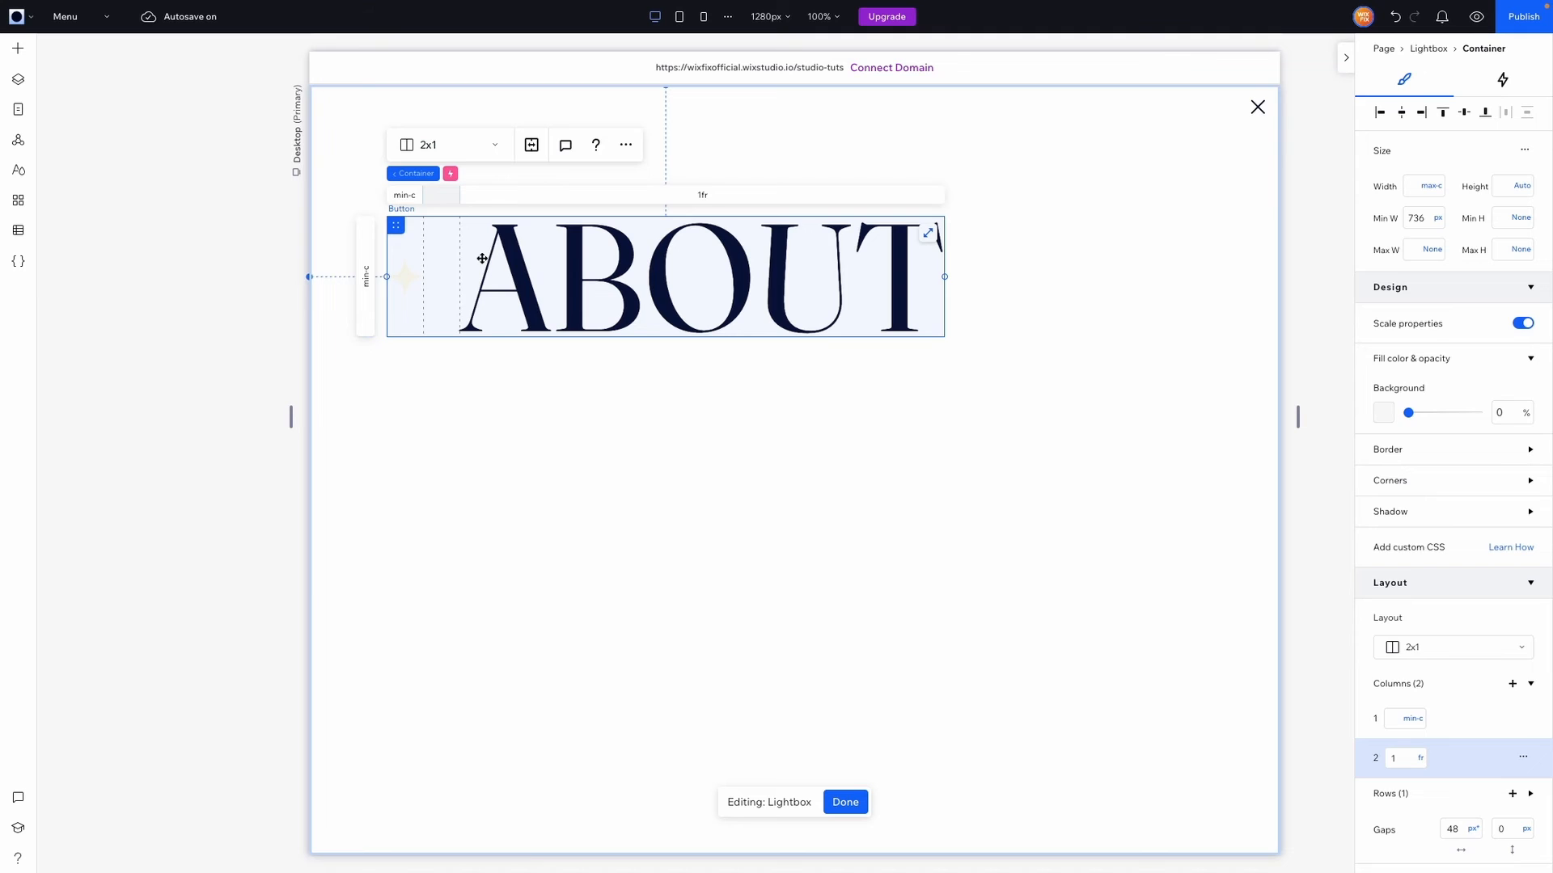
{"action": "left_click", "coordinate": [460, 418]}
{"action": "left_click", "coordinate": [460, 418]}
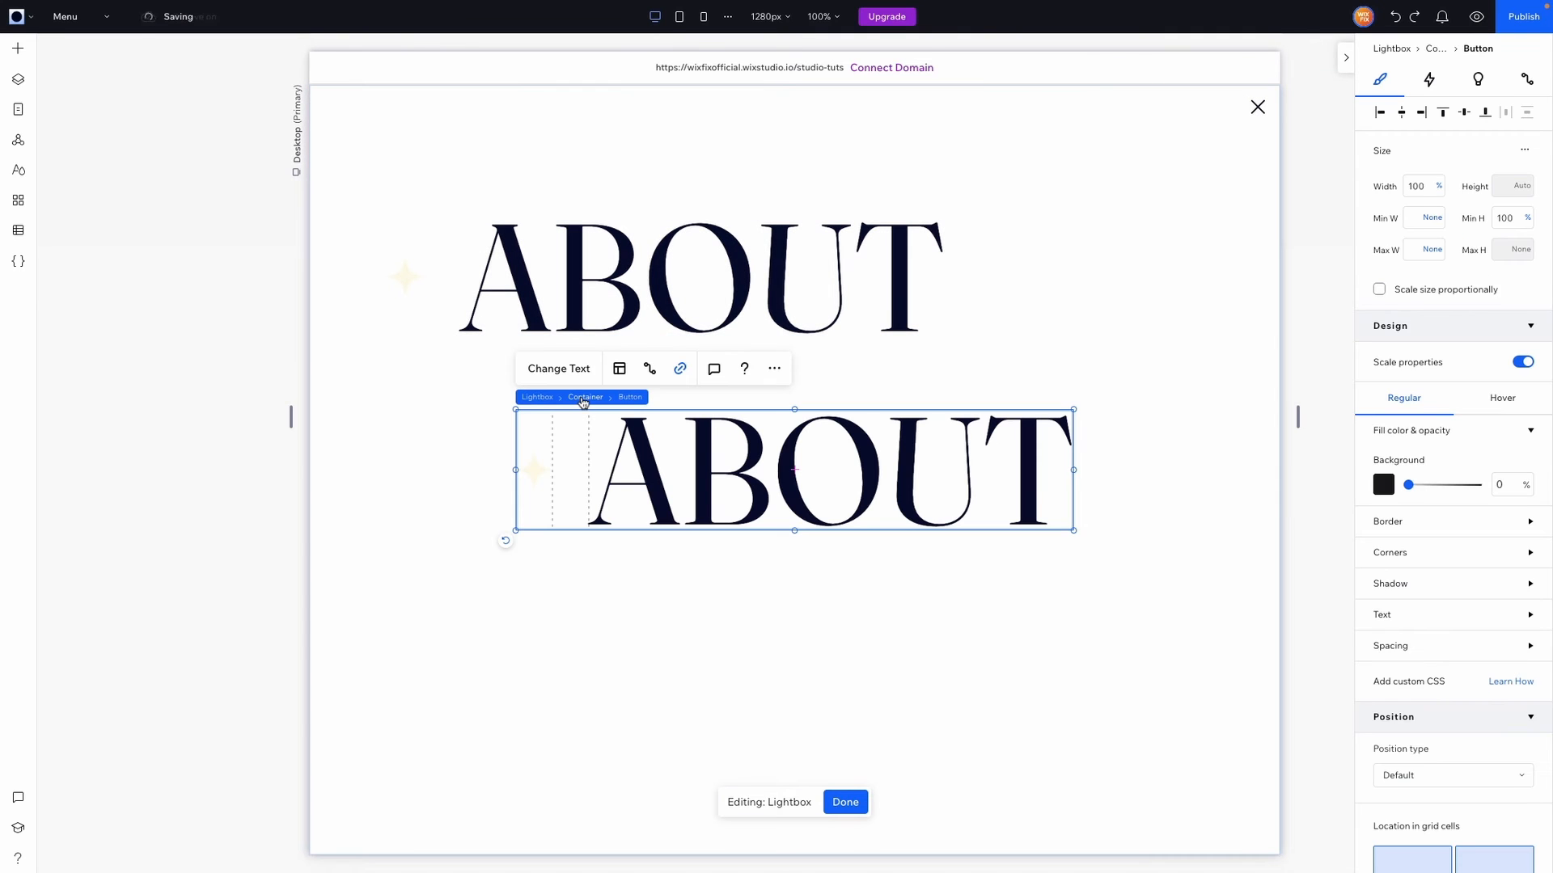
{"action": "left_click", "coordinate": [582, 397]}
{"action": "left_click_drag", "start_coordinate": [525, 421], "coordinate": [397, 377]}
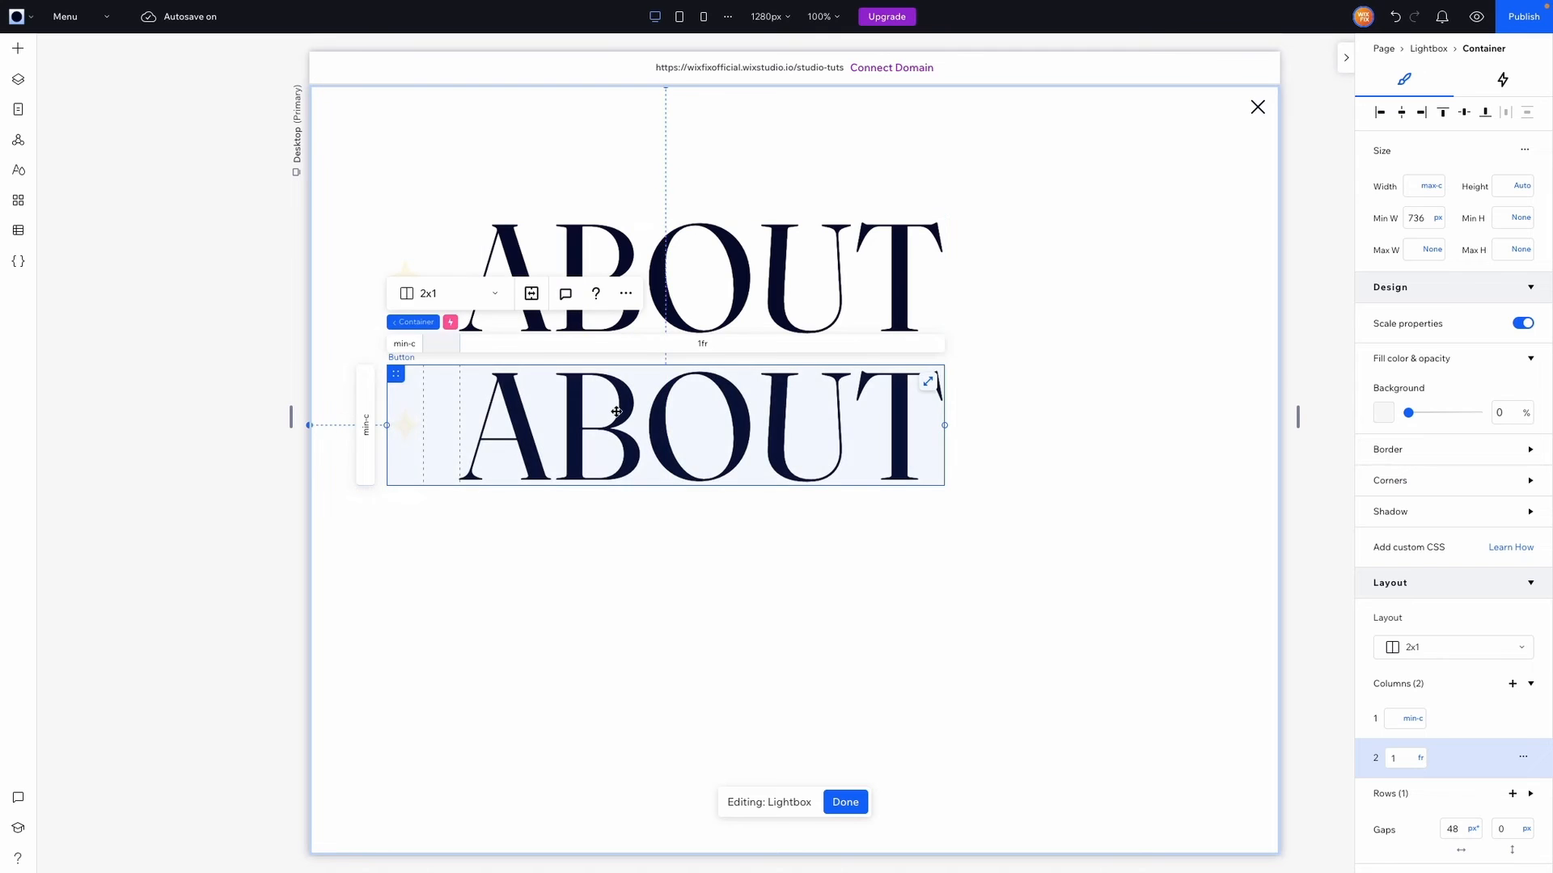
Change the page that the duplicated menu item's button links to.
{"action": "left_click", "coordinate": [389, 379]}
{"action": "left_click", "coordinate": [552, 325]}
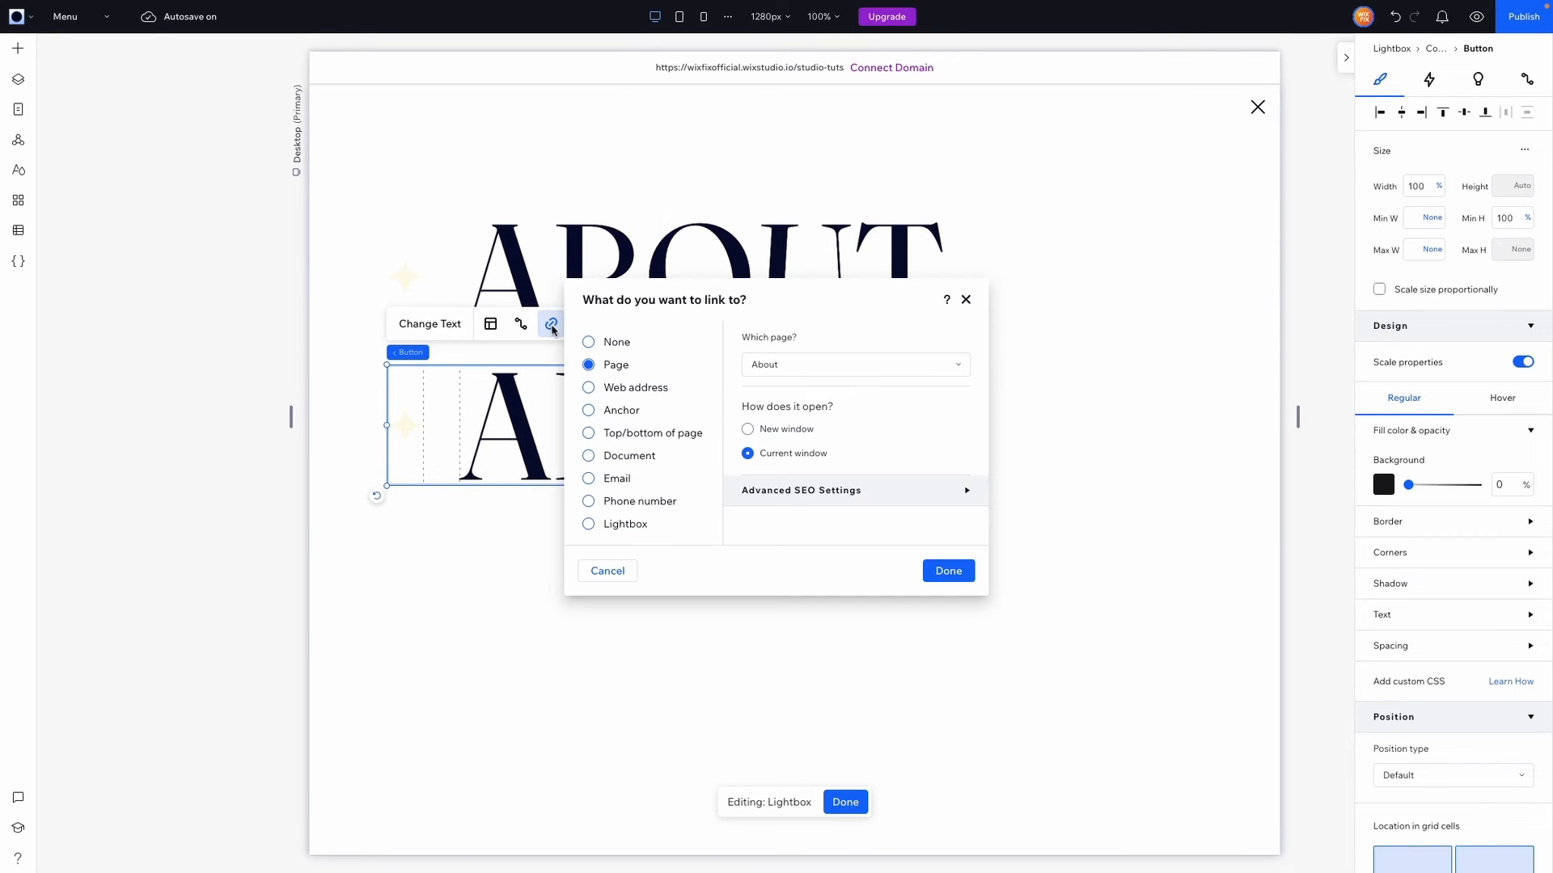
{"action": "left_click", "coordinate": [790, 371]}
{"action": "scroll", "coordinate": [816, 485], "scroll_direction": "down", "scroll_amount": 1}
{"action": "left_click", "coordinate": [935, 571]}
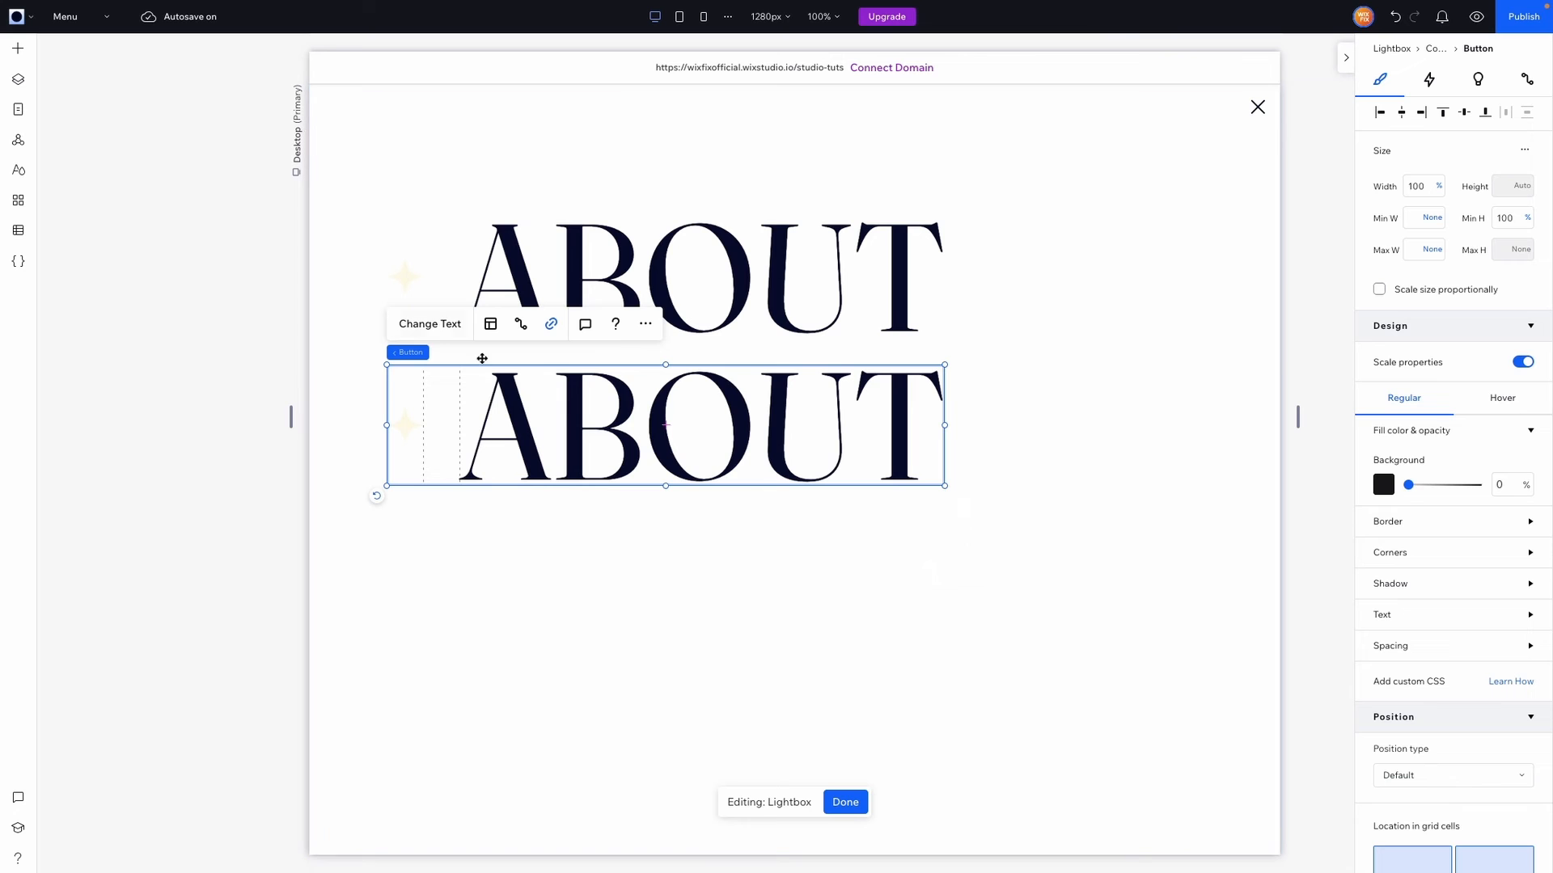
Change the text of the duplicated menu item to SERVICES.
{"action": "left_click", "coordinate": [19, 83]}
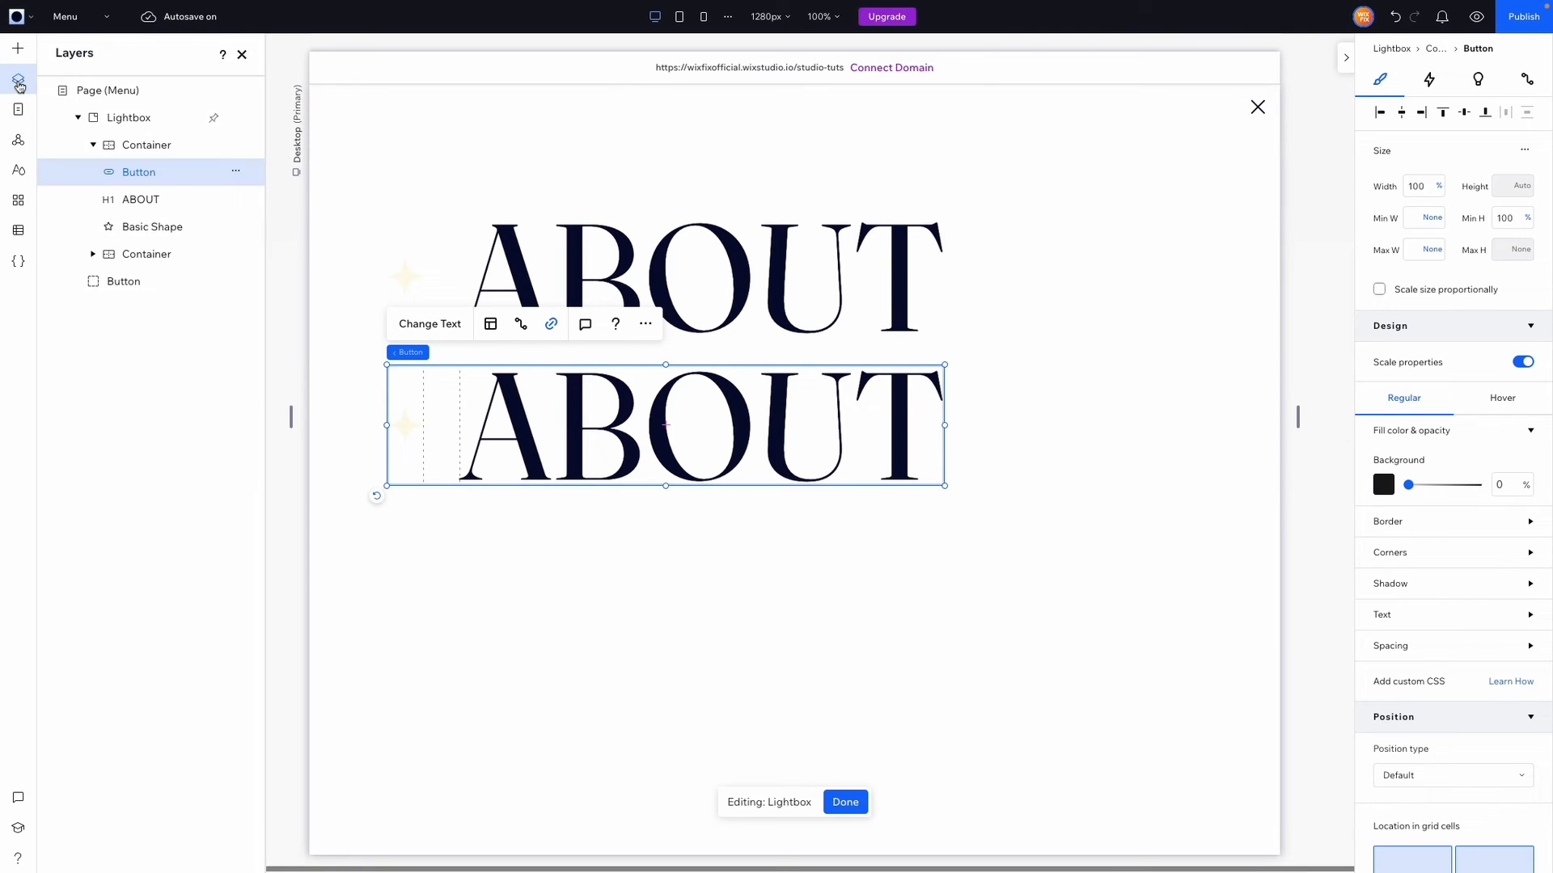
{"action": "left_click", "coordinate": [134, 202]}
{"action": "left_click", "coordinate": [483, 324]}
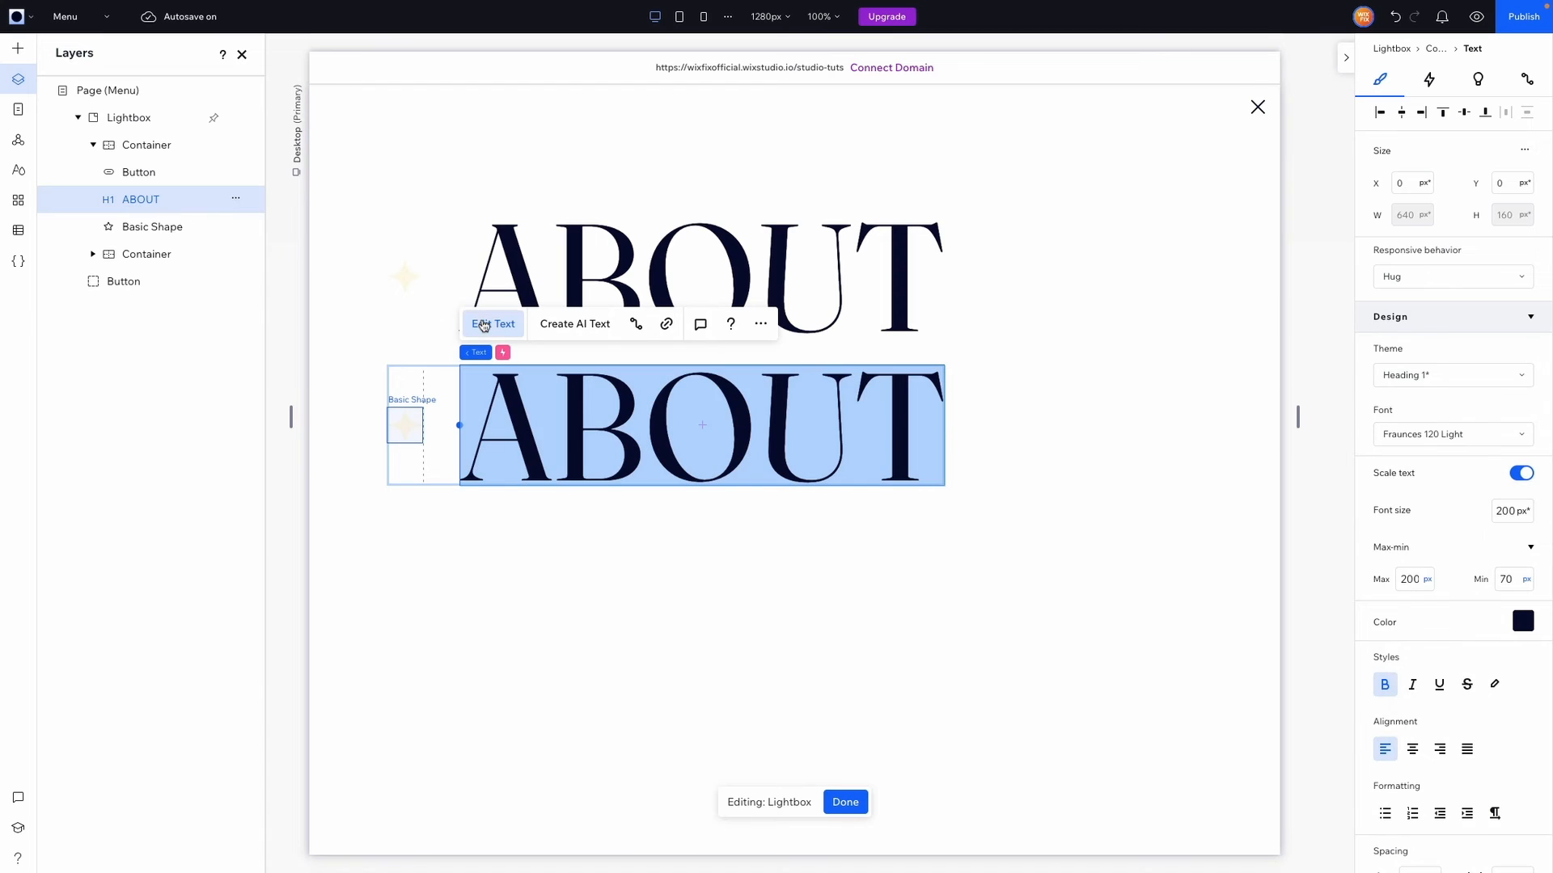
{"action": "type", "text": "SERVICES"}
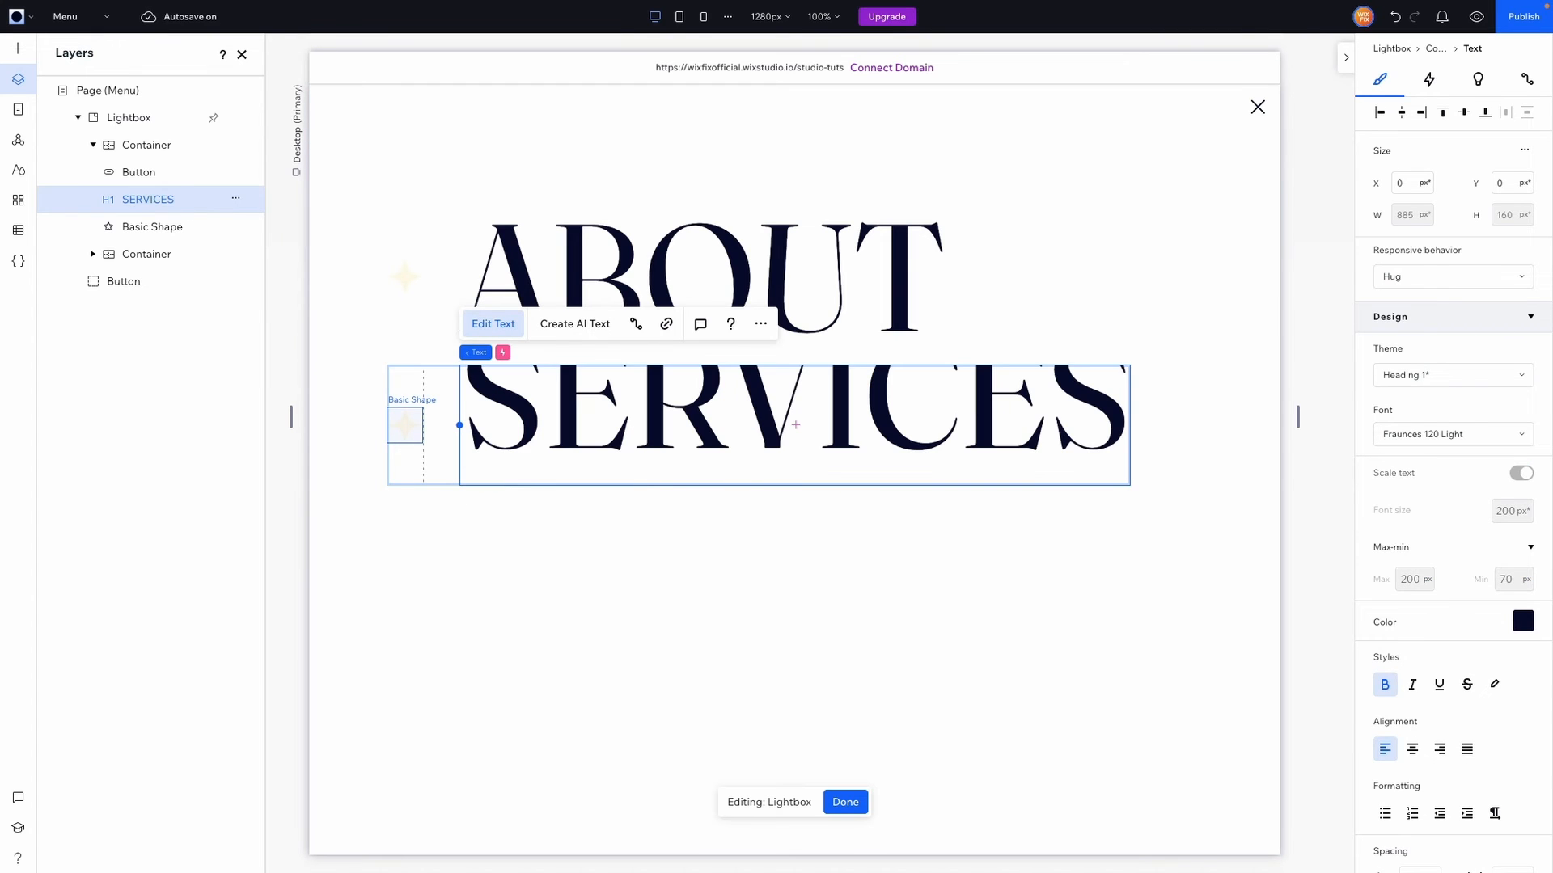
{"action": "left_click", "coordinate": [1086, 605]}
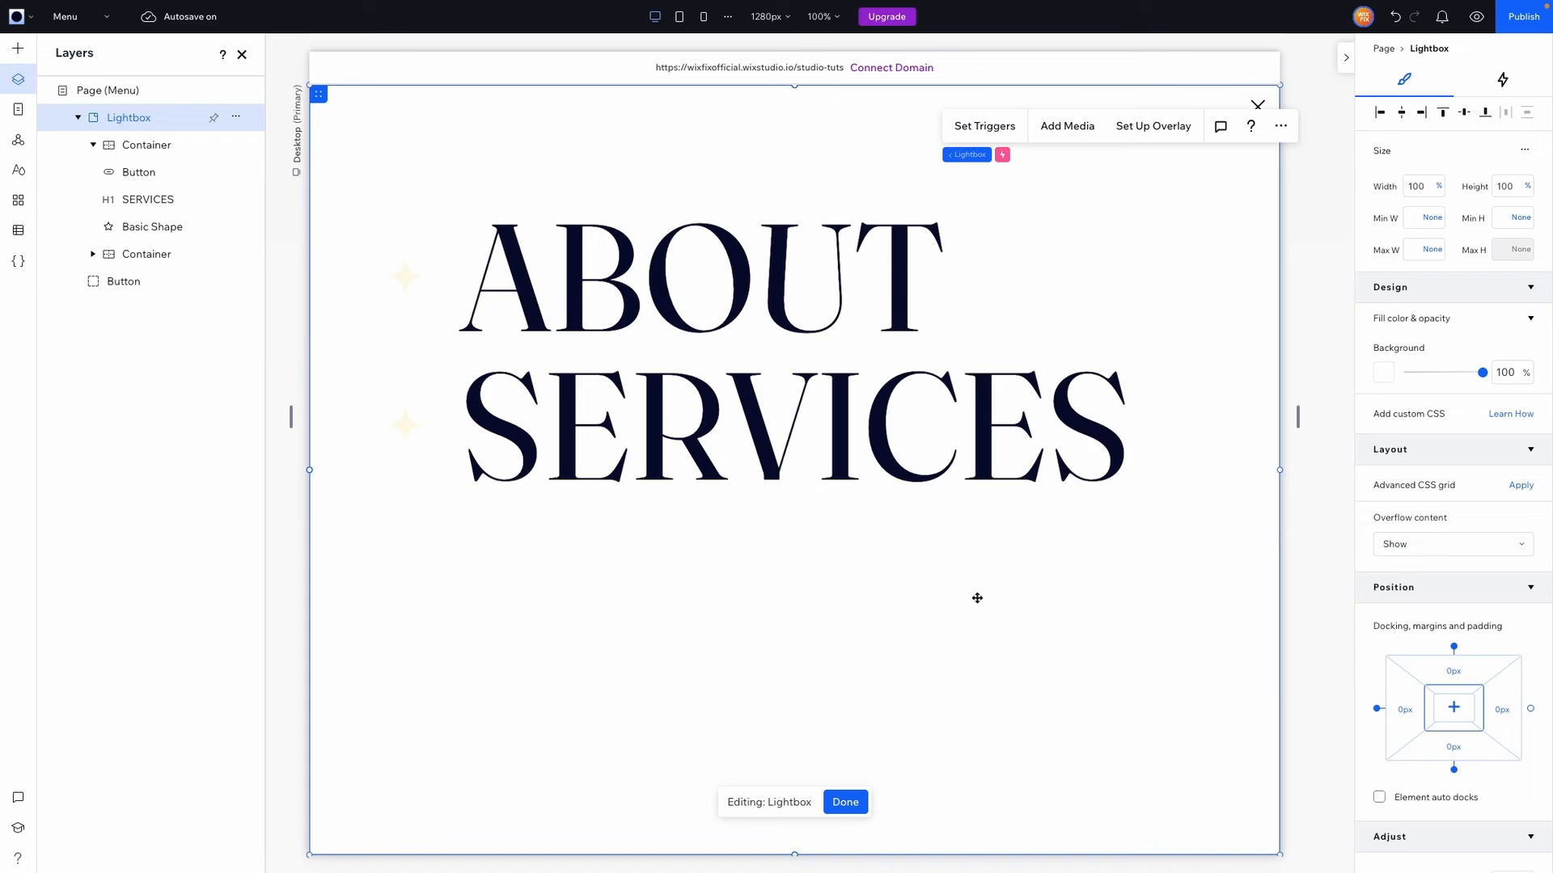
Paste another copy of the ABOUT menu item's container and place it directly below SERVICES, aligned to its left edge.
{"action": "left_click", "coordinate": [450, 373]}
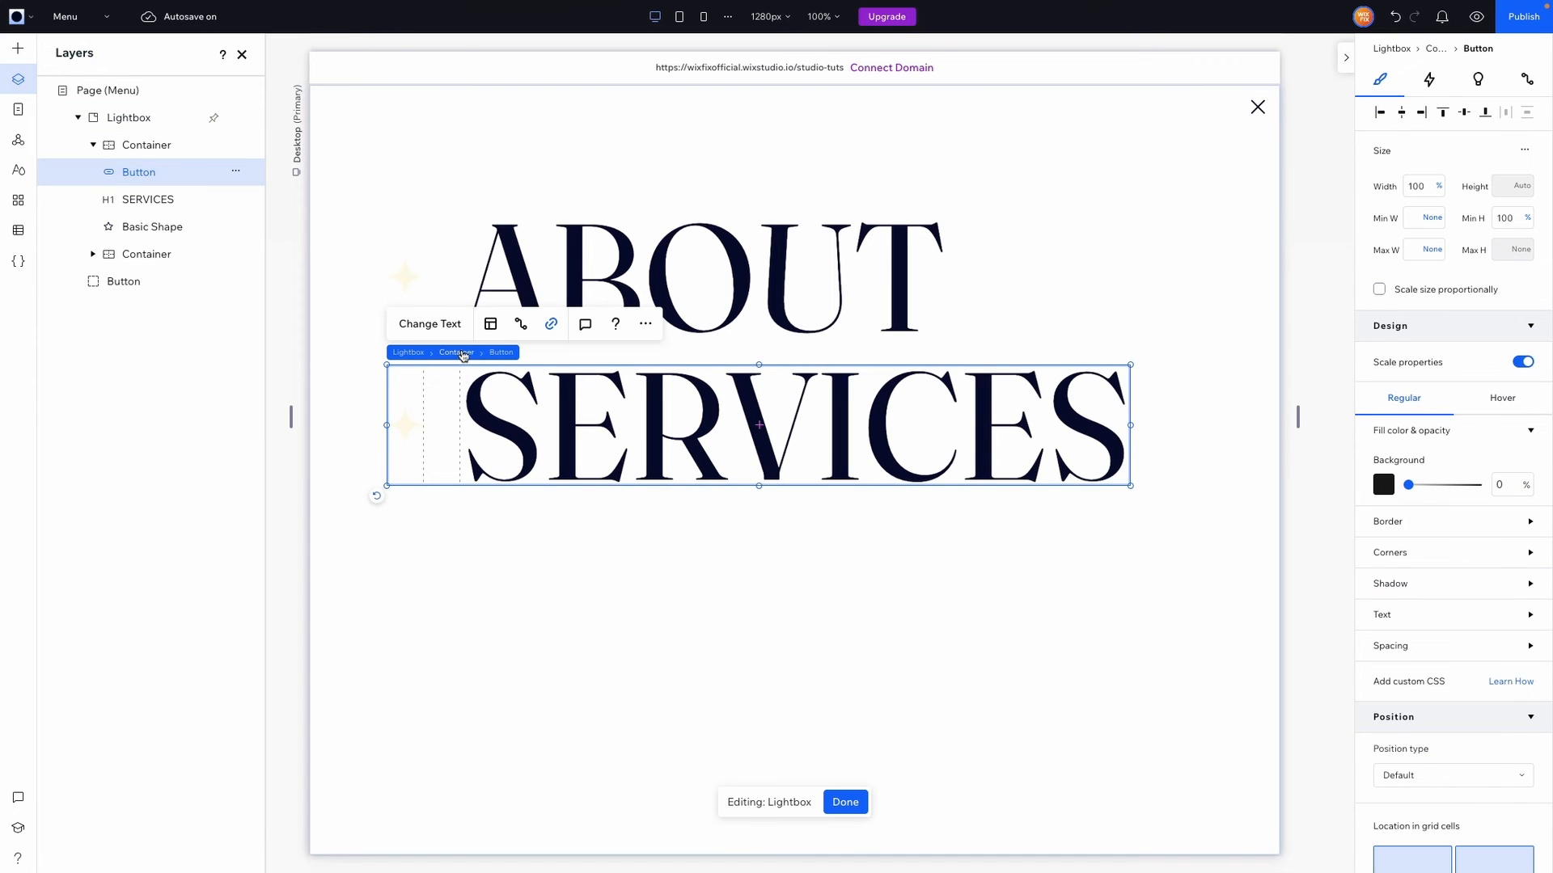
{"action": "left_click", "coordinate": [463, 354]}
{"action": "left_click", "coordinate": [541, 552]}
{"action": "key", "text": "ctrl+v"}
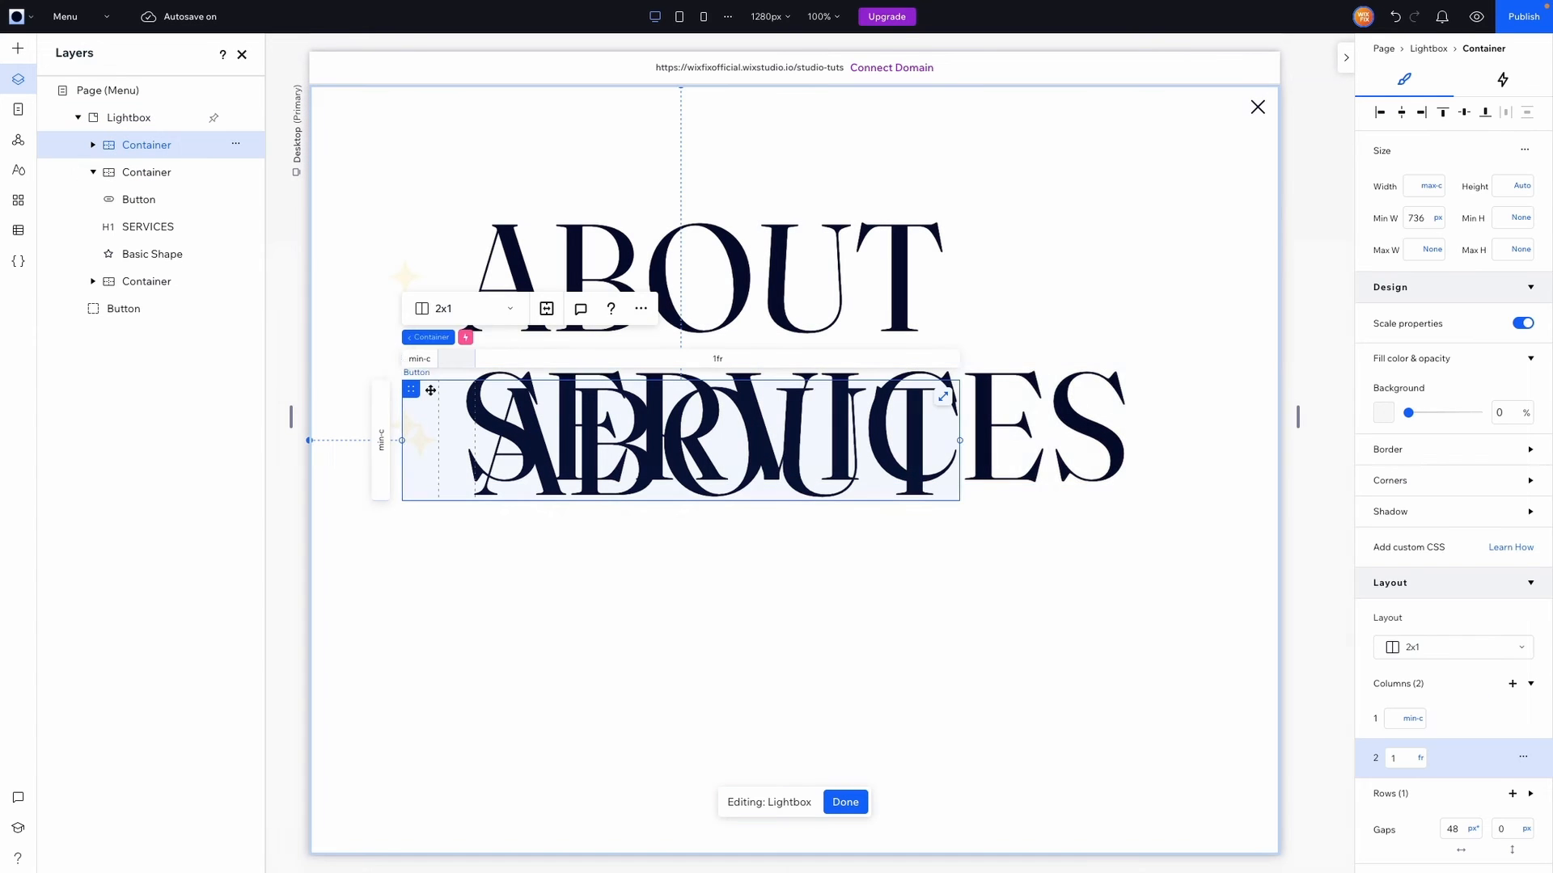
{"action": "left_click_drag", "start_coordinate": [431, 390], "coordinate": [406, 433]}
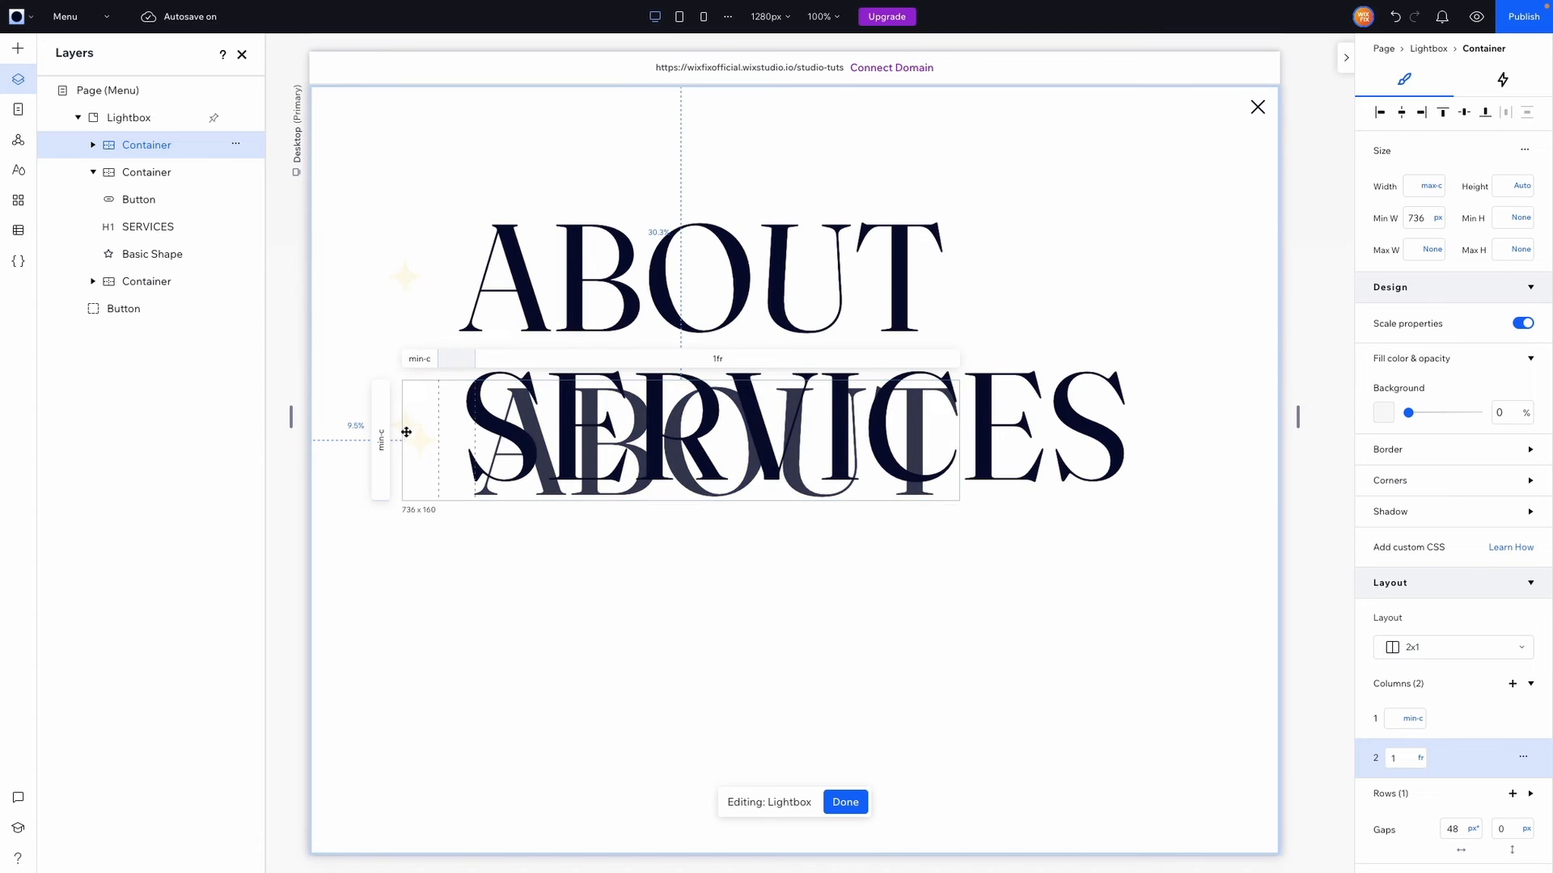
{"action": "left_click_drag", "start_coordinate": [381, 527], "coordinate": [395, 521]}
Change the page that the button in the third menu item links to.
{"action": "left_click", "coordinate": [534, 528]}
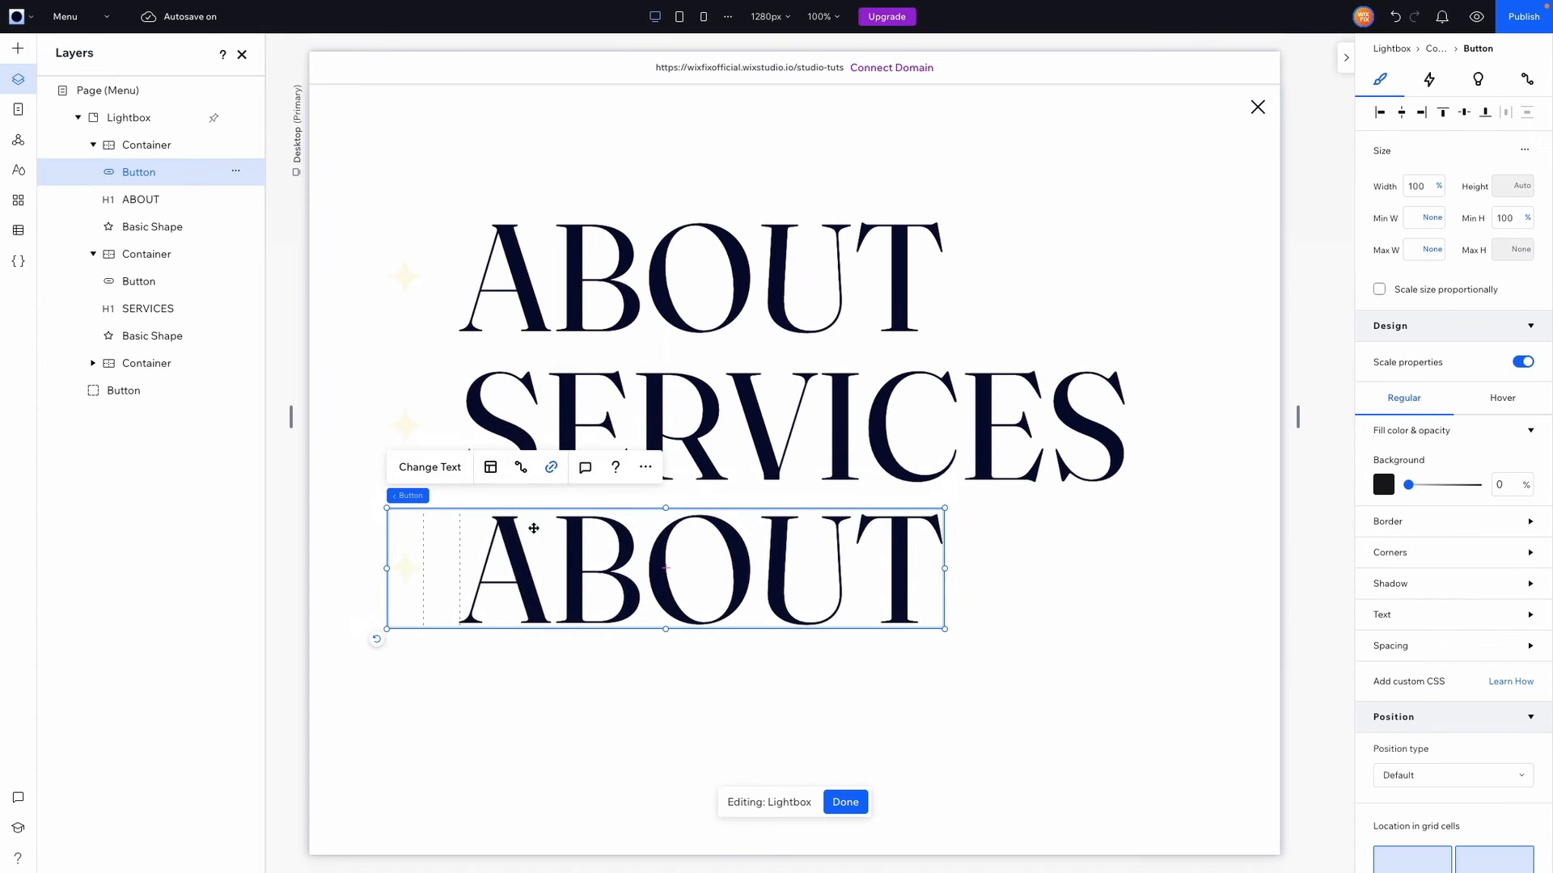
{"action": "left_click", "coordinate": [551, 467]}
{"action": "left_click", "coordinate": [769, 364]}
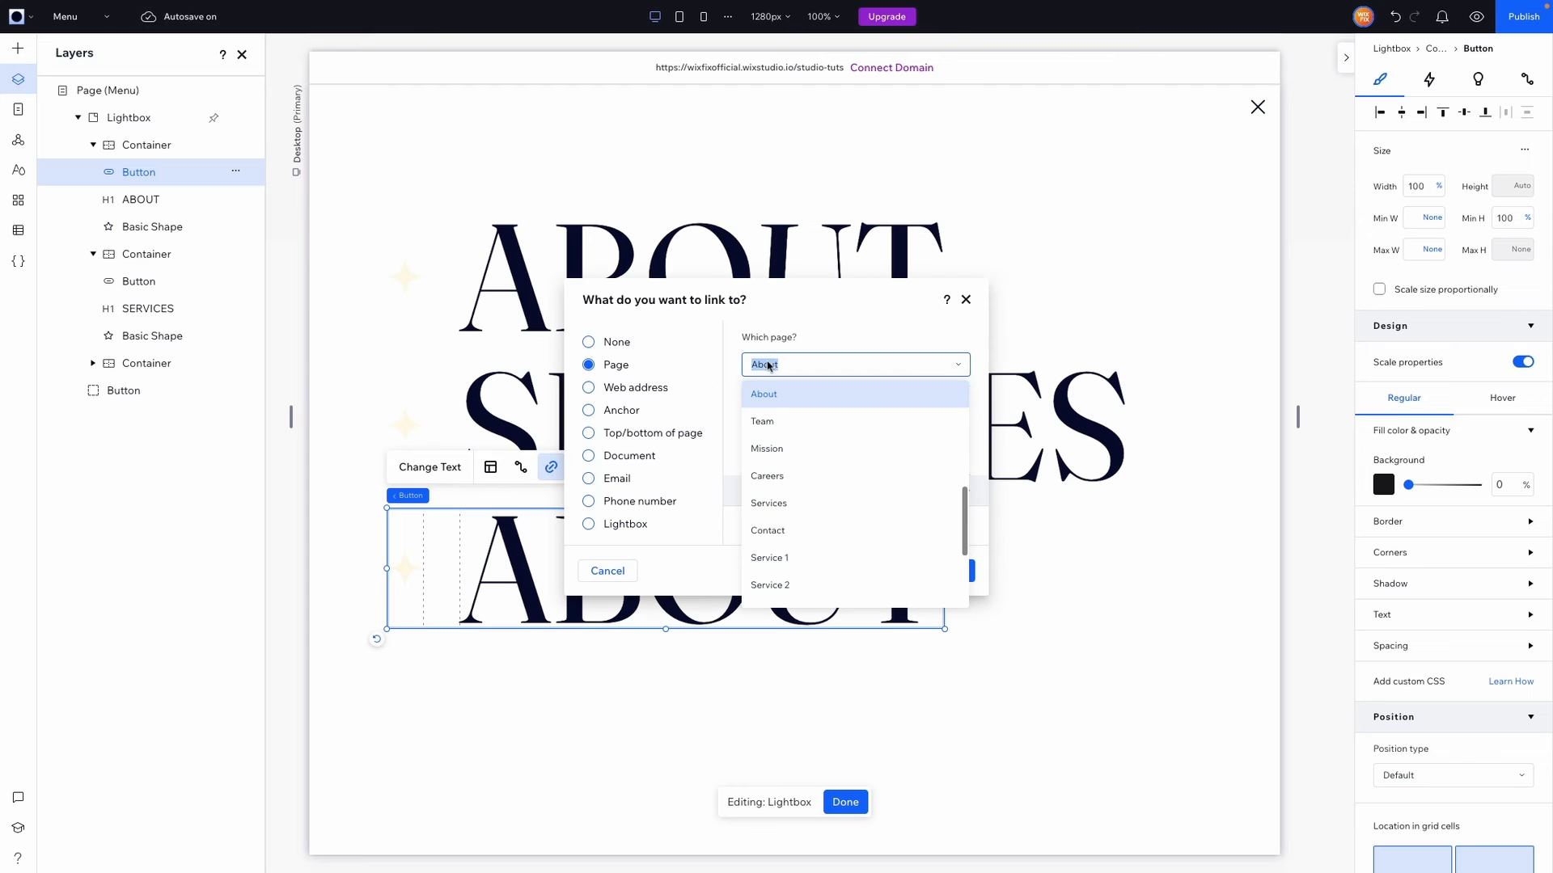
{"action": "left_click", "coordinate": [790, 503]}
Change the text of the third menu item to CONTACT.
{"action": "left_click", "coordinate": [160, 202]}
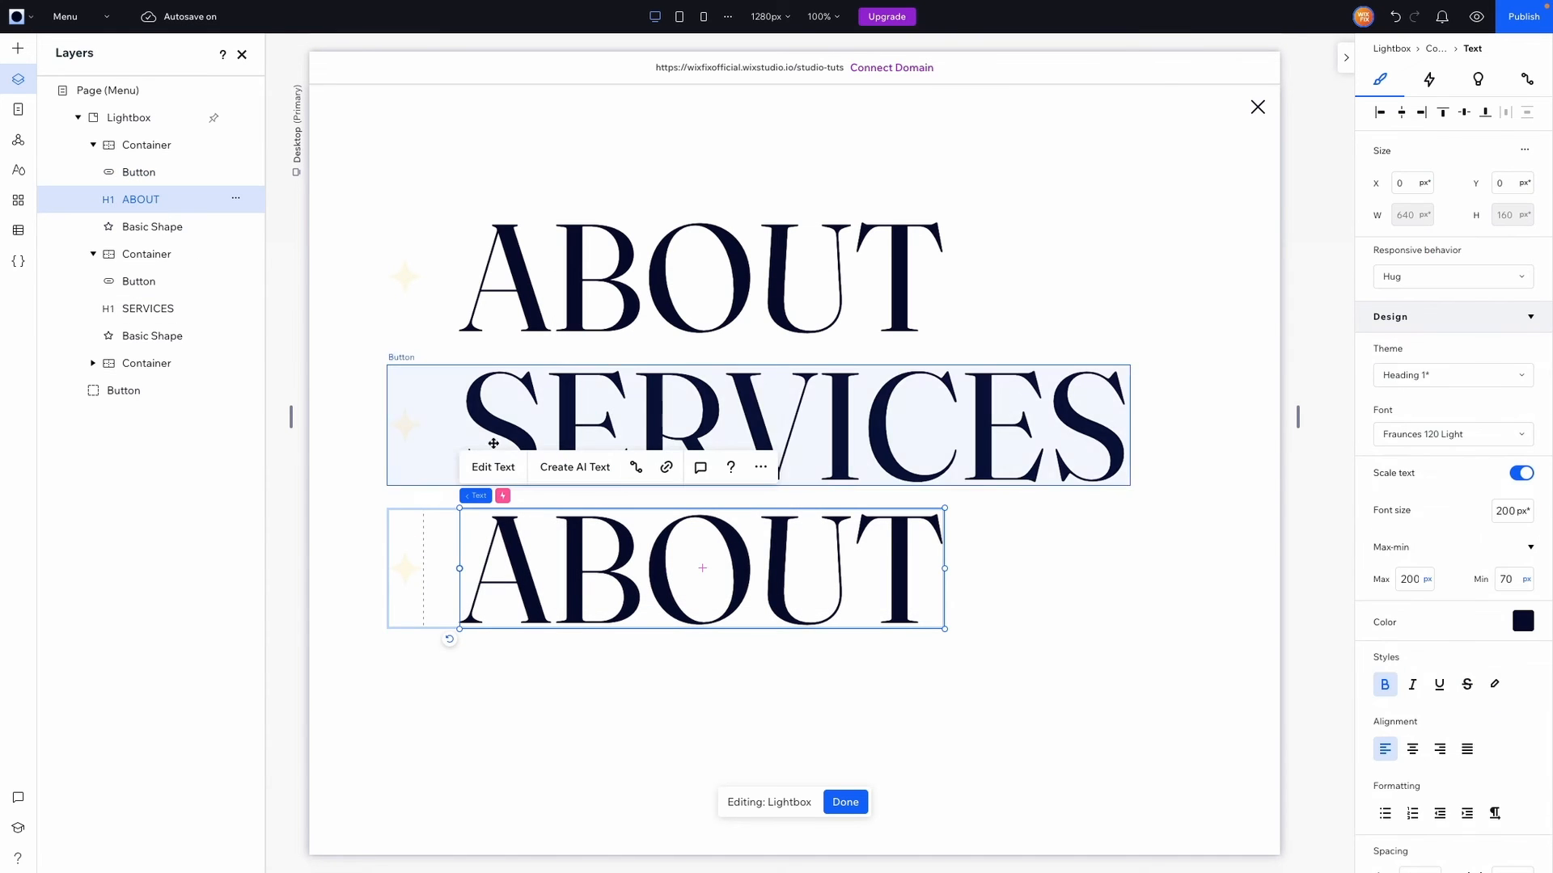
{"action": "left_click", "coordinate": [494, 465]}
{"action": "type", "text": "CONTACT"}
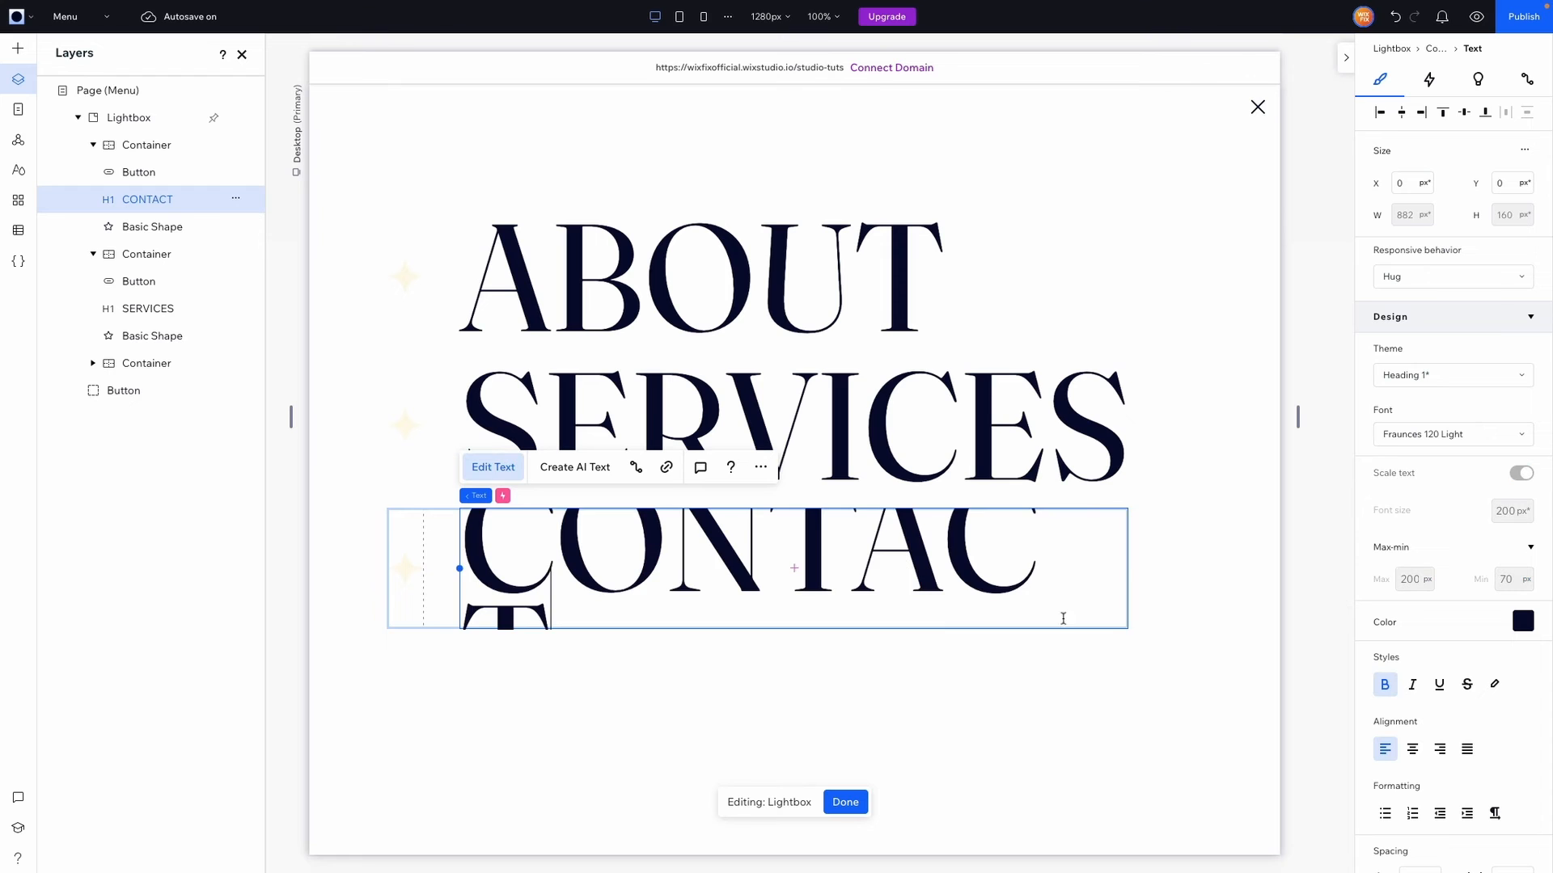
{"action": "left_click", "coordinate": [1128, 670]}
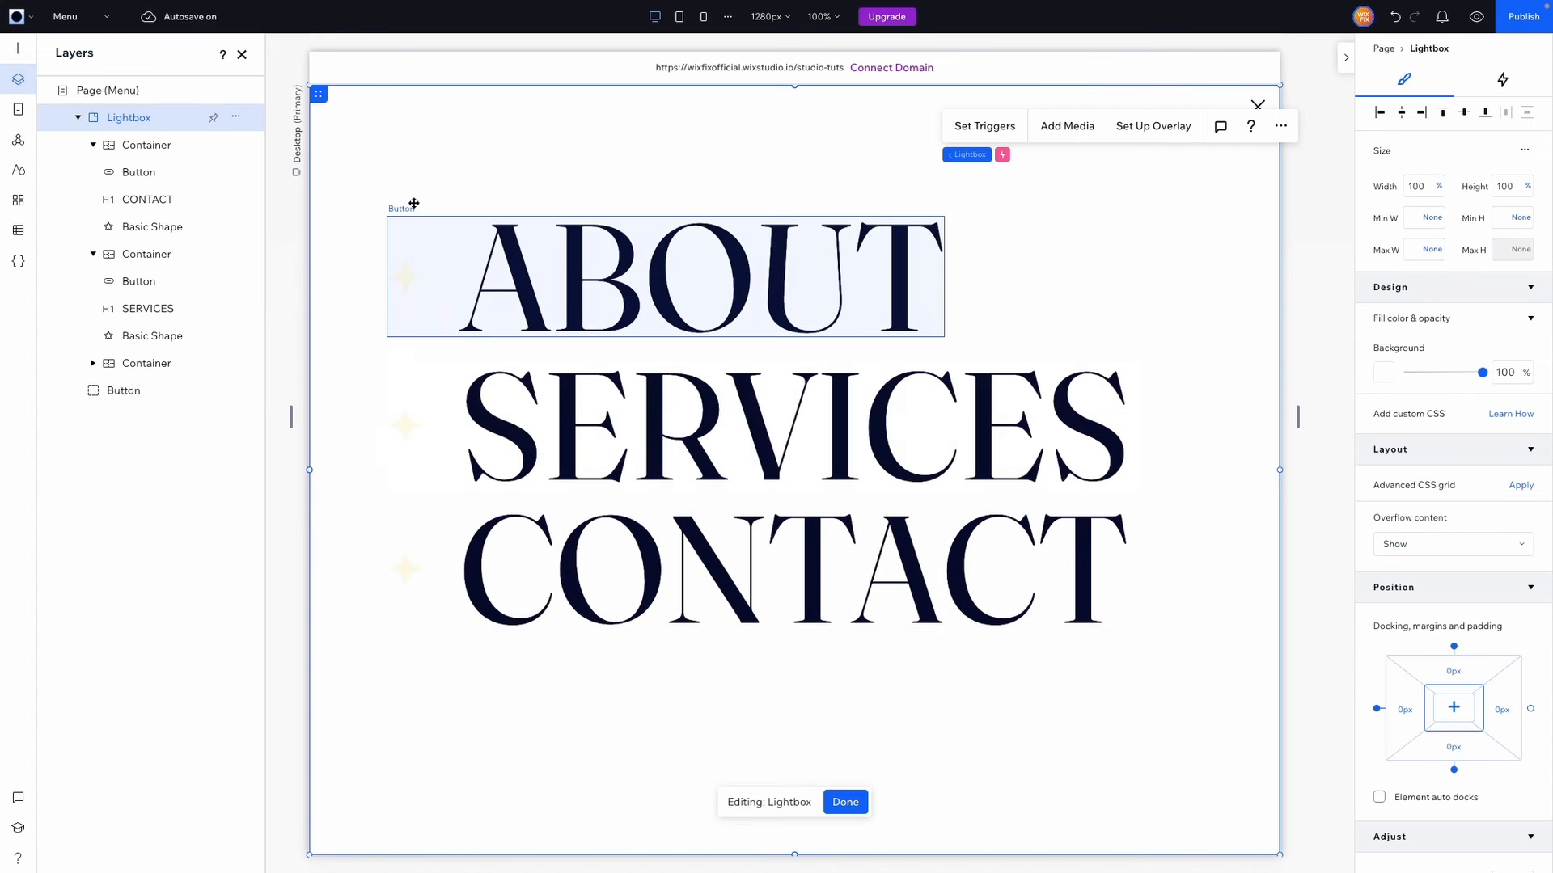
Stack the ABOUT, SERVICES and CONTACT containers together vertically.
{"action": "left_click", "coordinate": [141, 154]}
{"action": "left_click", "coordinate": [142, 254]}
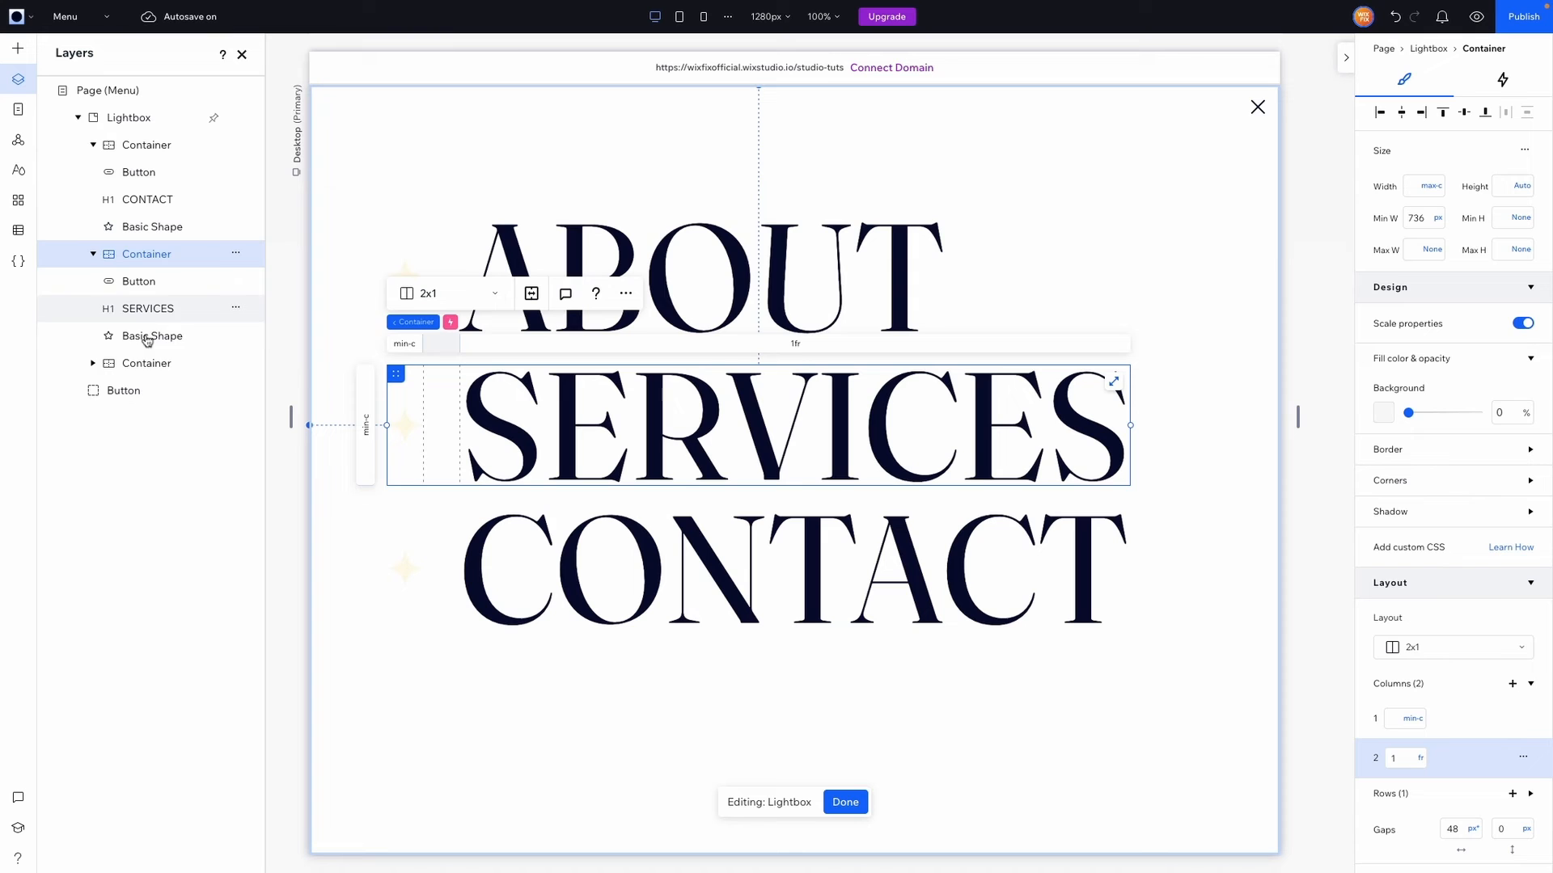
{"action": "left_click", "coordinate": [146, 365], "text": "ctrl"}
{"action": "left_click", "coordinate": [129, 148], "text": "ctrl"}
{"action": "left_click", "coordinate": [1137, 629]}
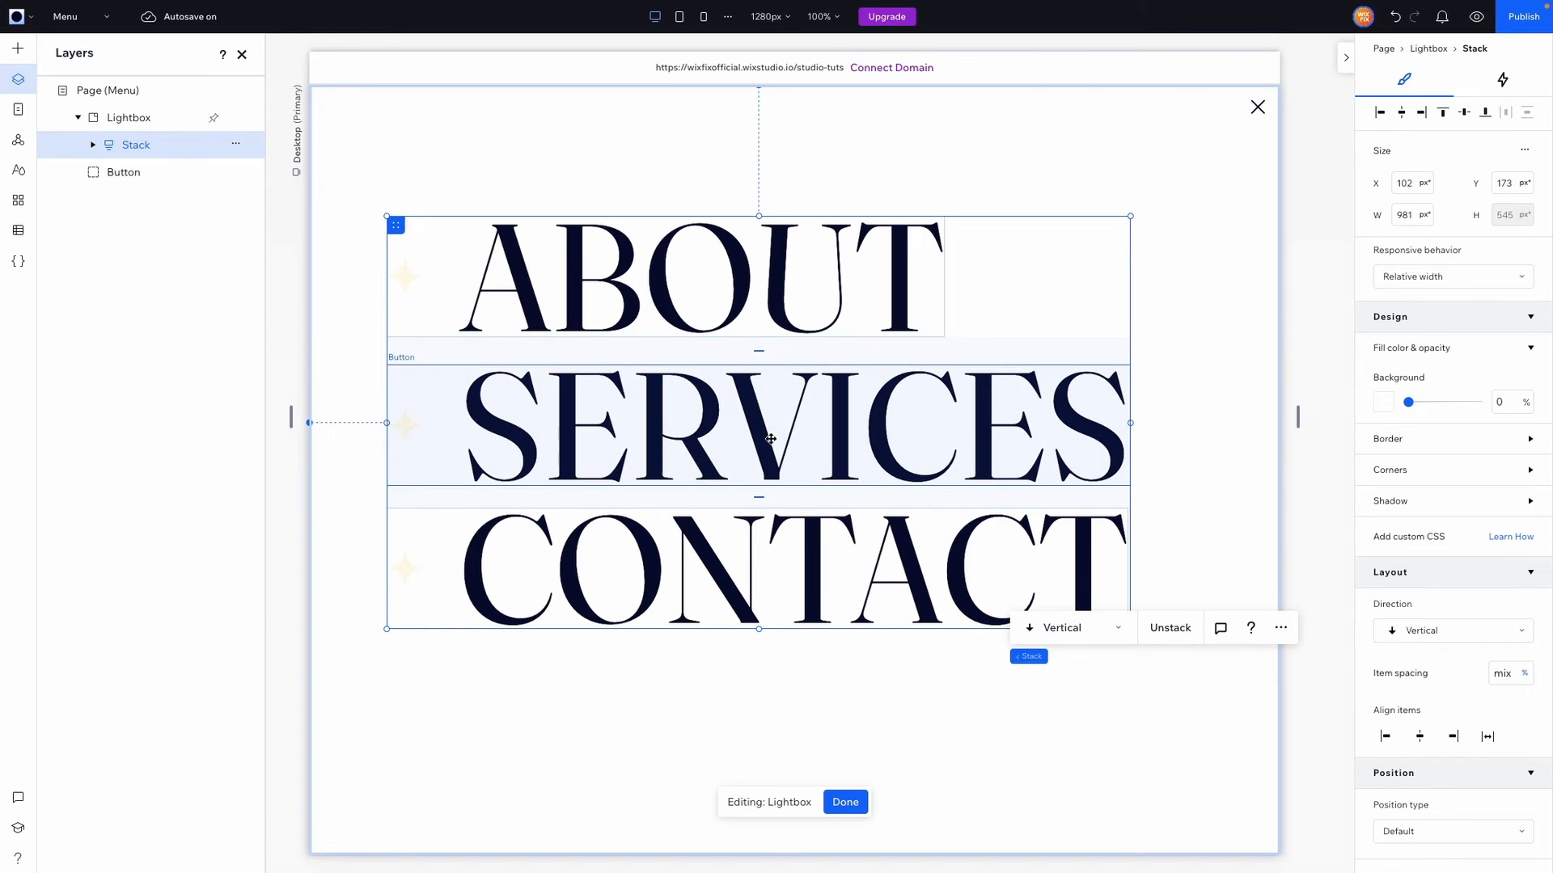
Set the stack's item spacing to 32 using the Scale unit.
{"action": "left_click", "coordinate": [1508, 675]}
{"action": "left_click", "coordinate": [1523, 674]}
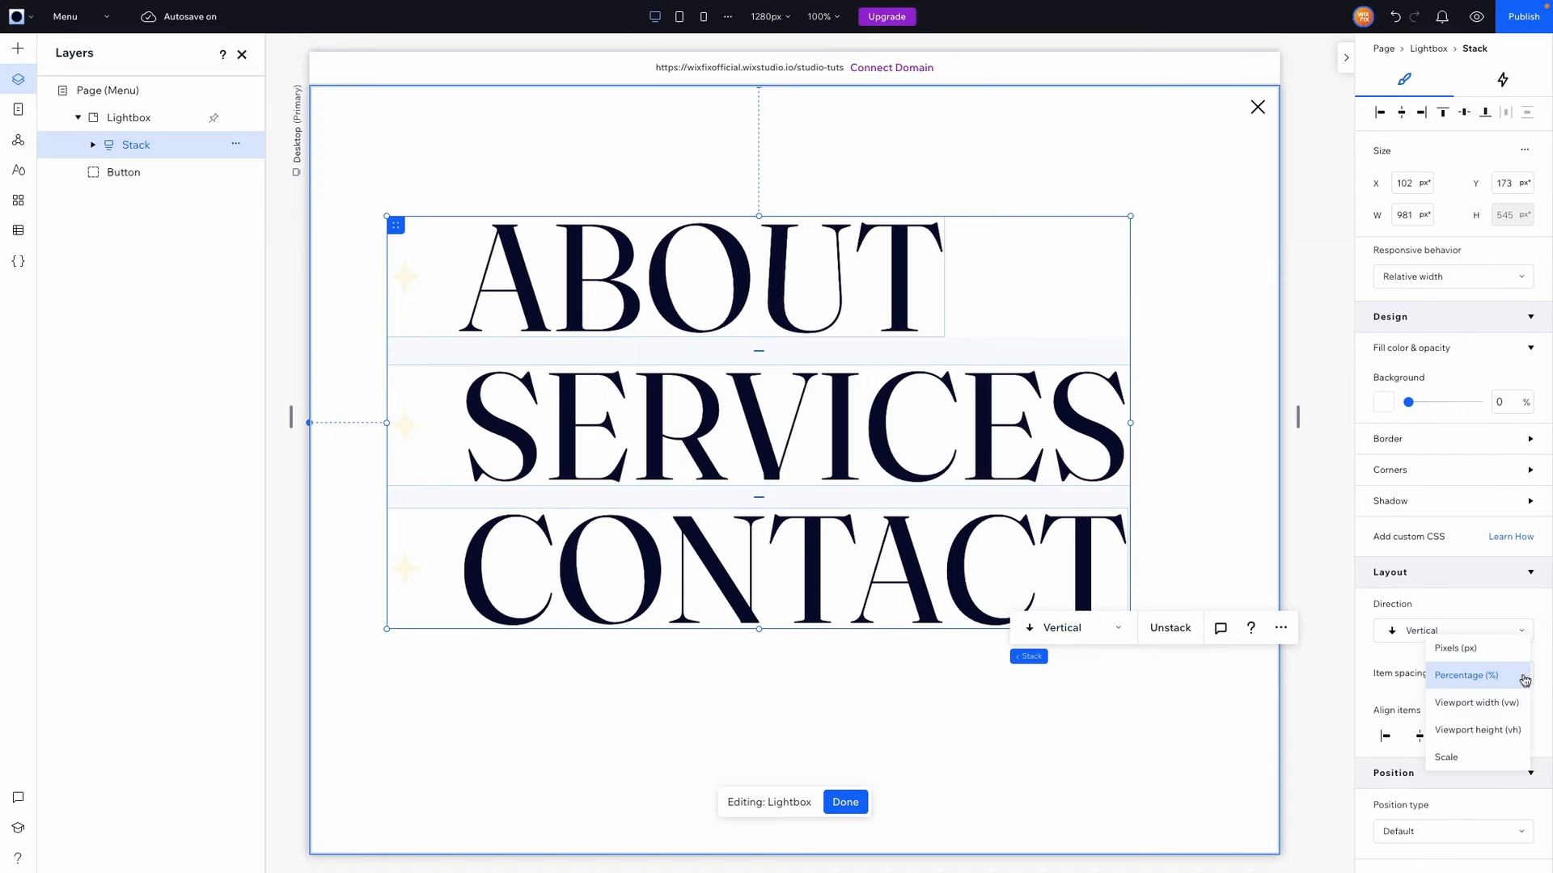
{"action": "left_click", "coordinate": [1485, 763]}
{"action": "left_click", "coordinate": [1507, 675]}
{"action": "type", "text": "32"}
{"action": "key", "text": "Return"}
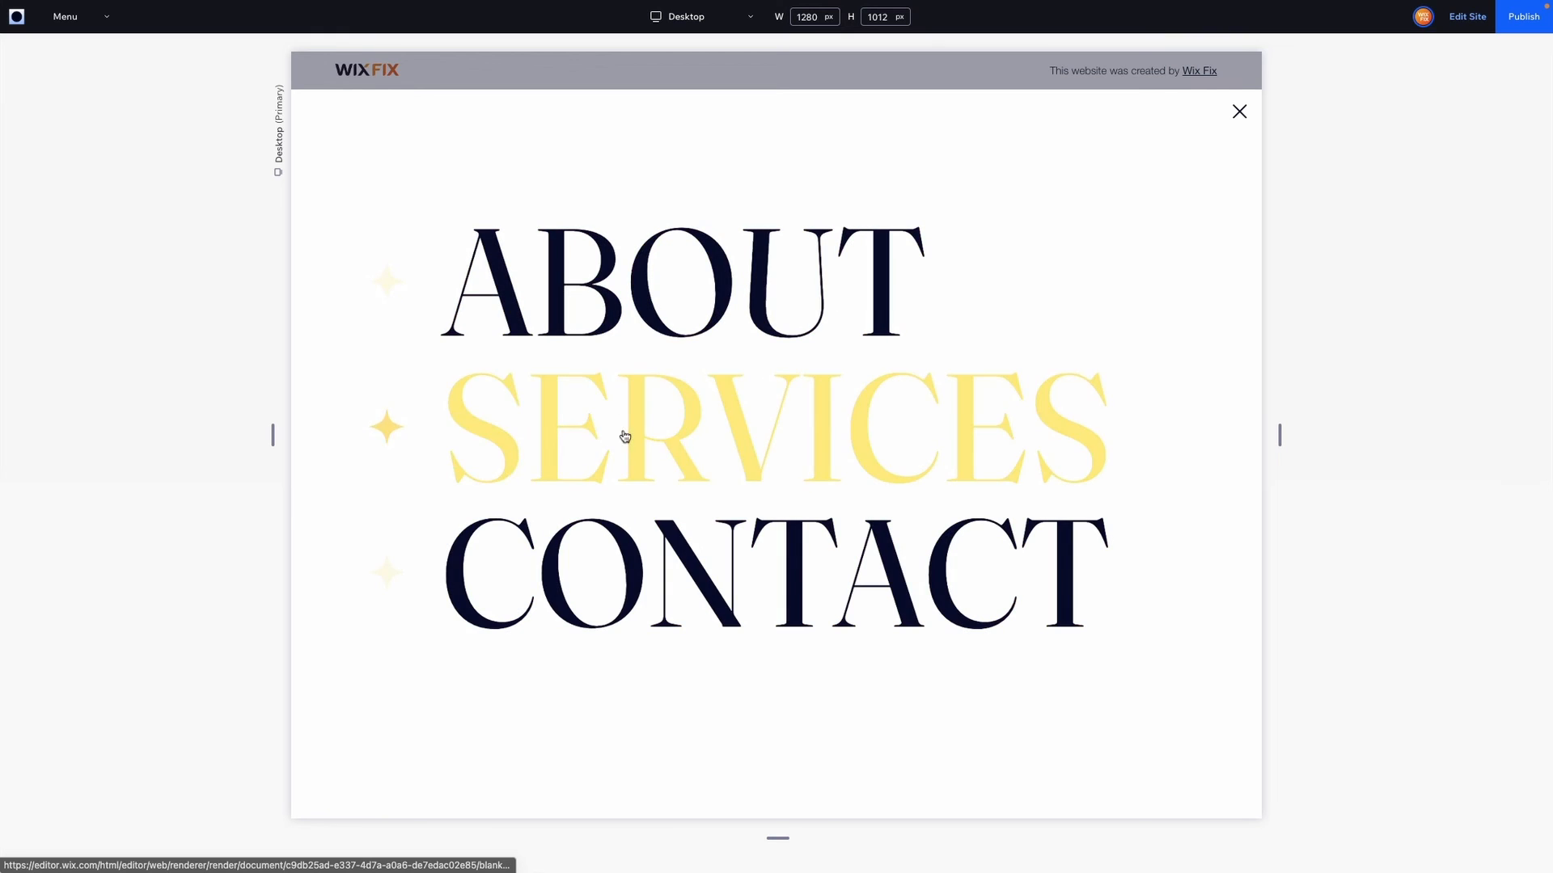
Close the menu lightbox in the preview and return to editing the site.
{"action": "left_click", "coordinate": [1243, 110]}
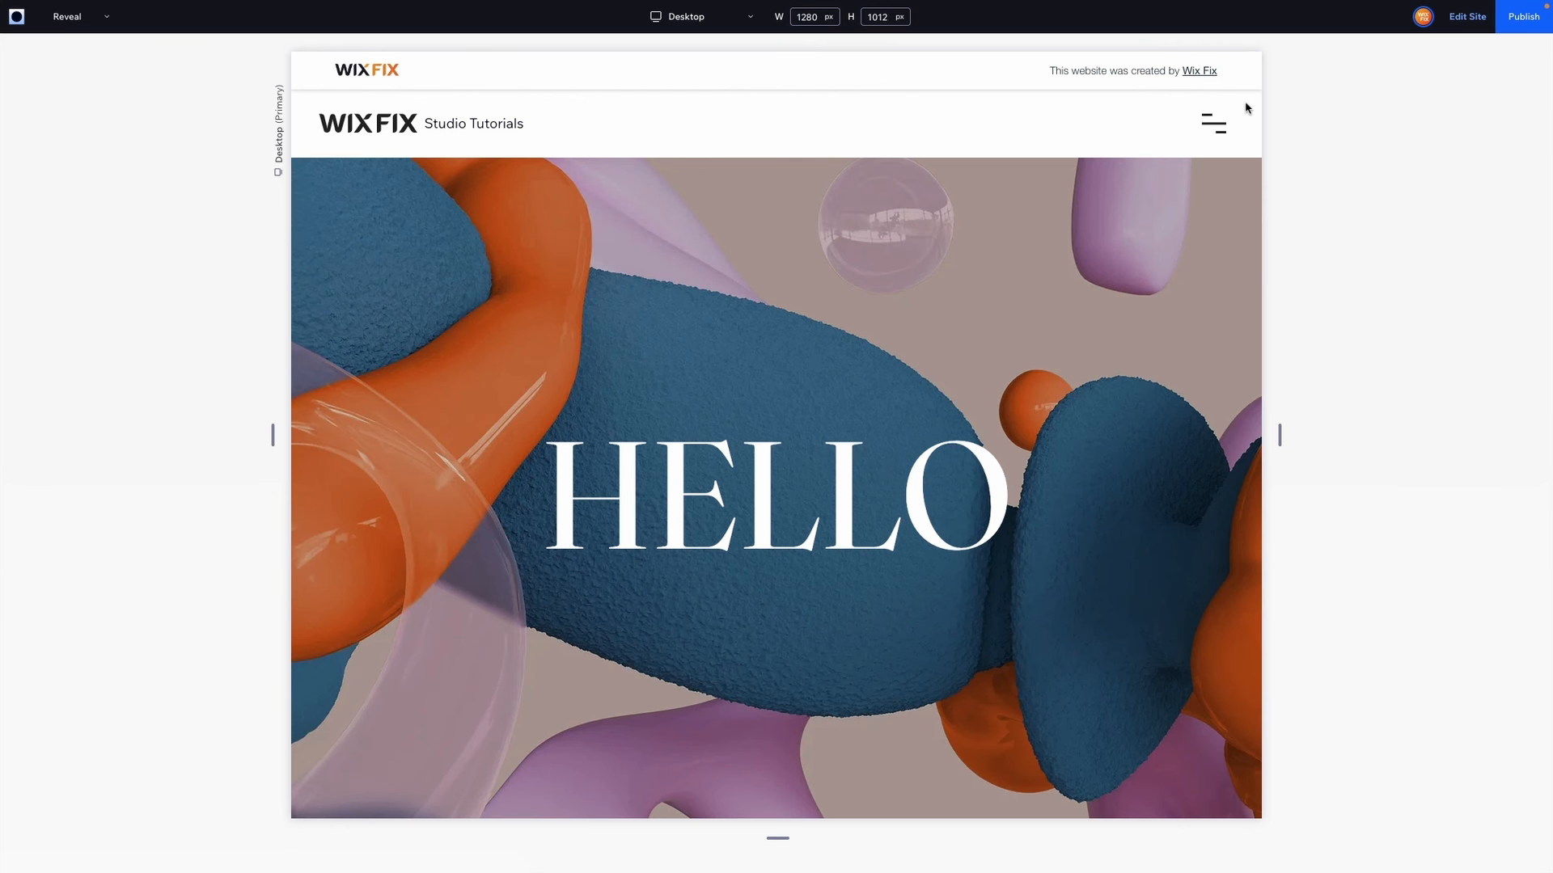
{"action": "left_click", "coordinate": [1467, 19]}
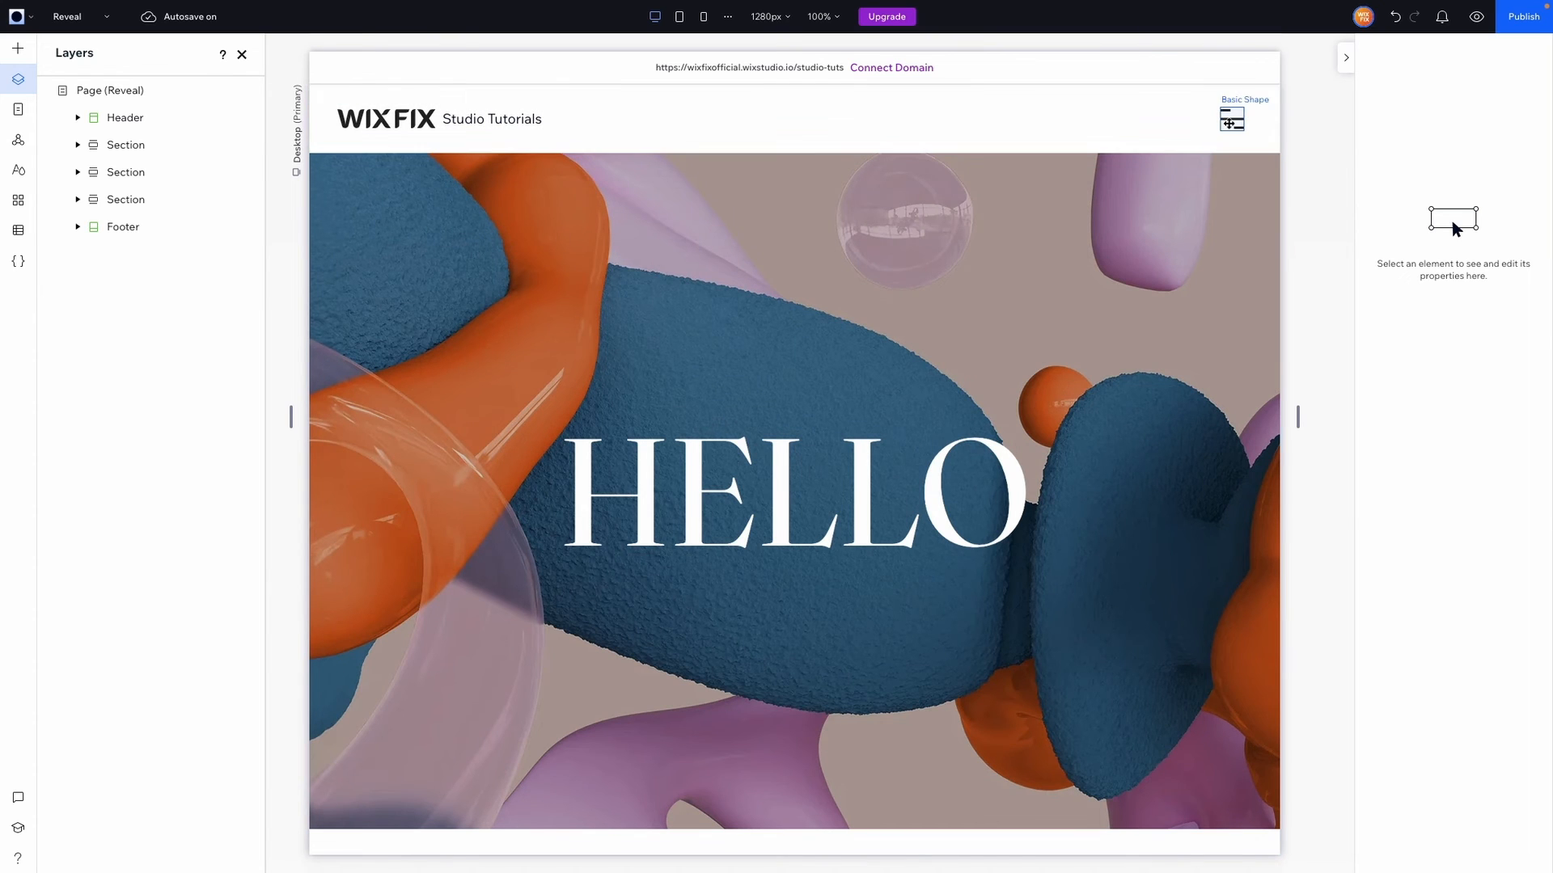
Link the hamburger icon in the header to the Menu lightbox.
{"action": "left_click", "coordinate": [1232, 120]}
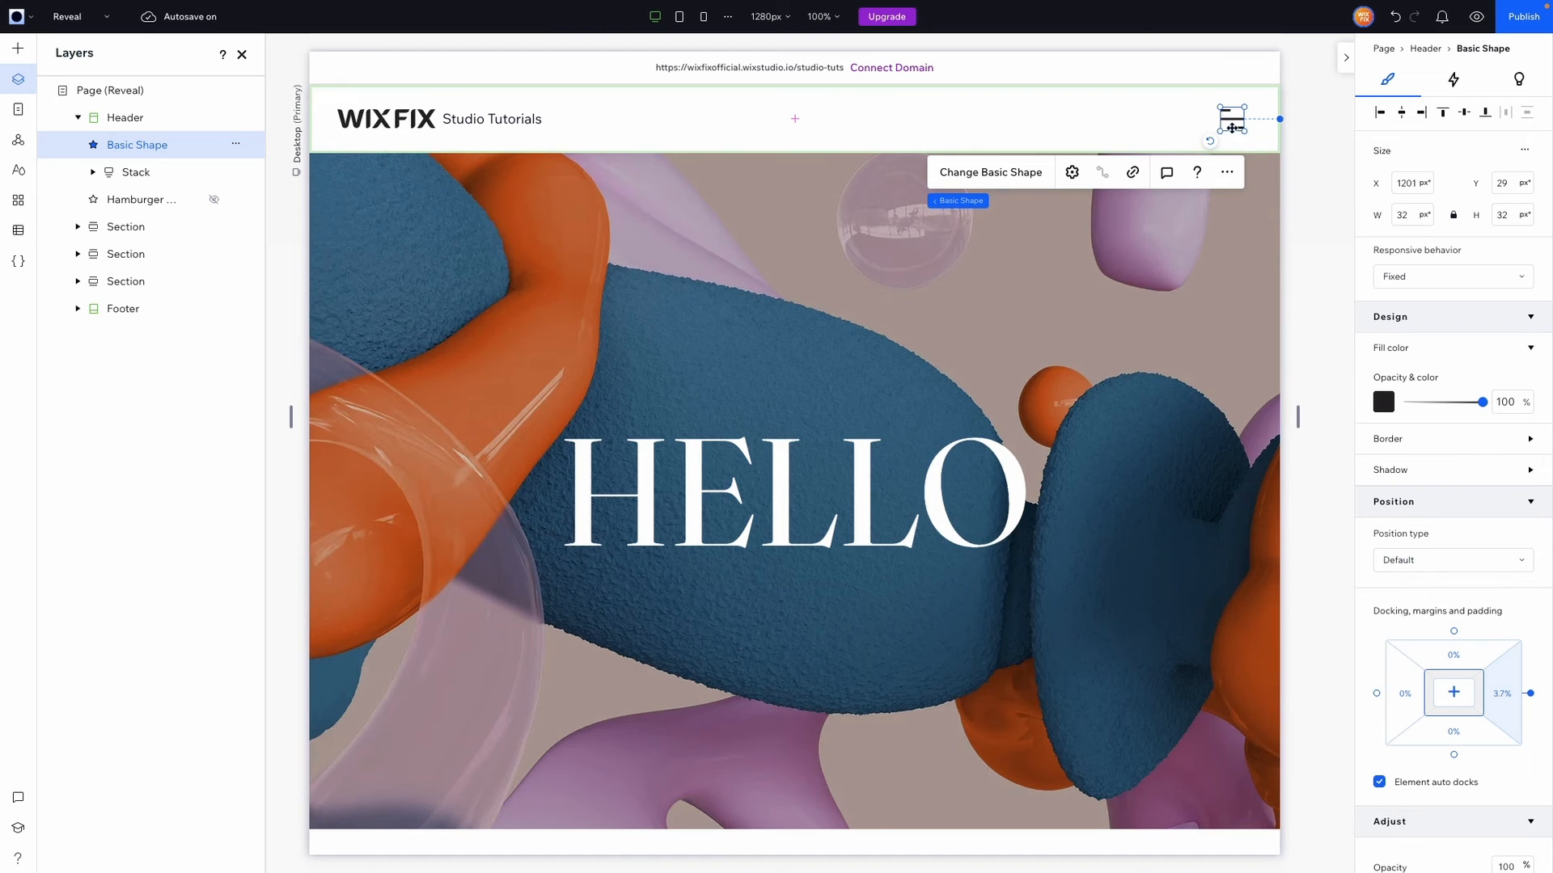
{"action": "left_click", "coordinate": [1132, 174]}
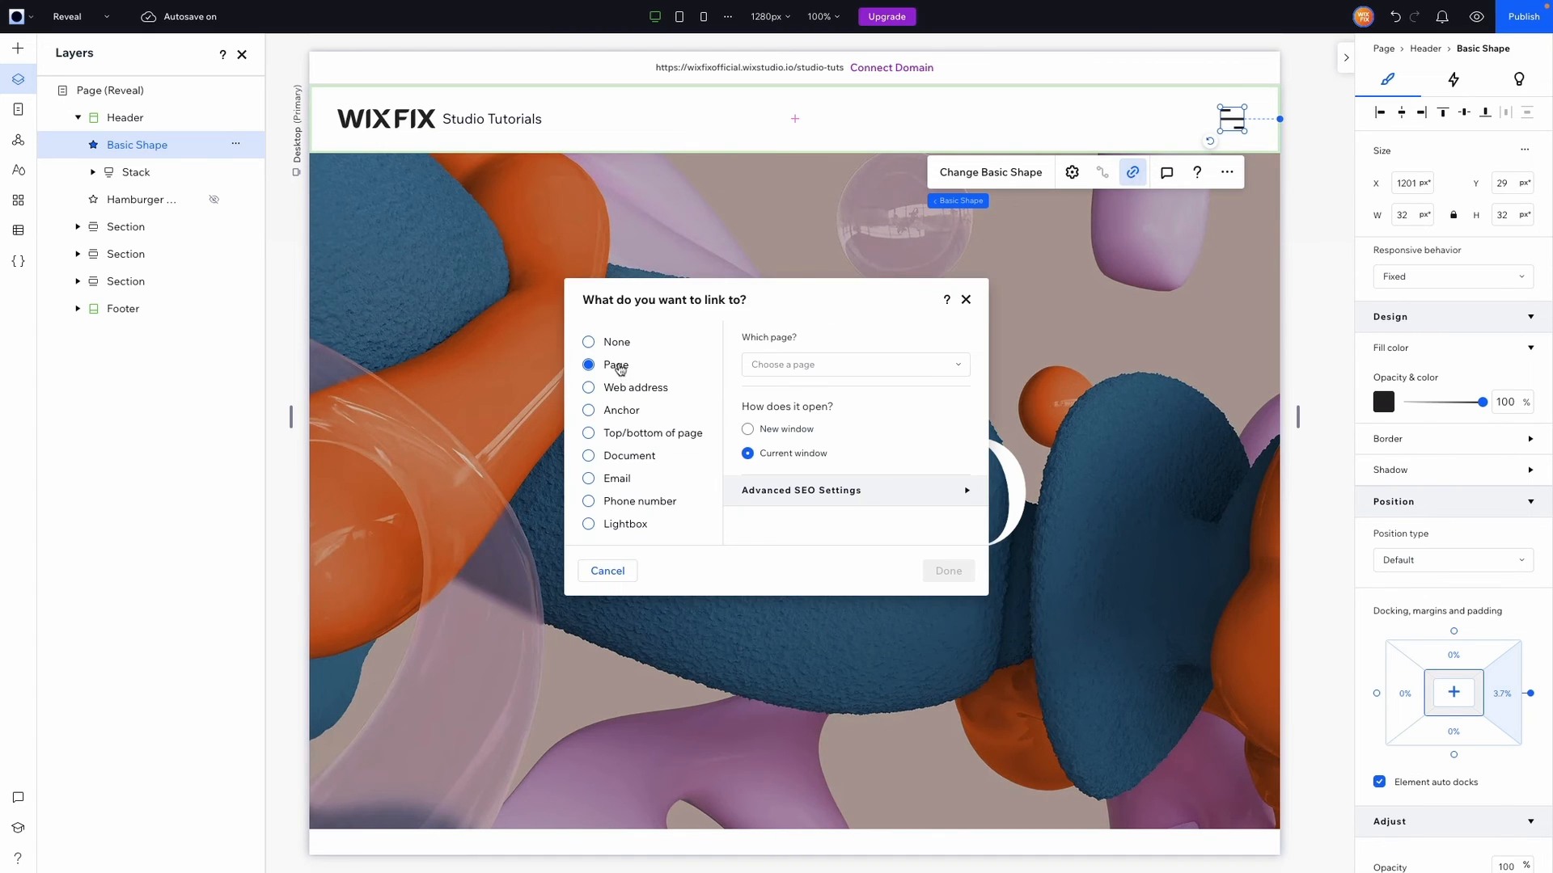
{"action": "left_click", "coordinate": [609, 525]}
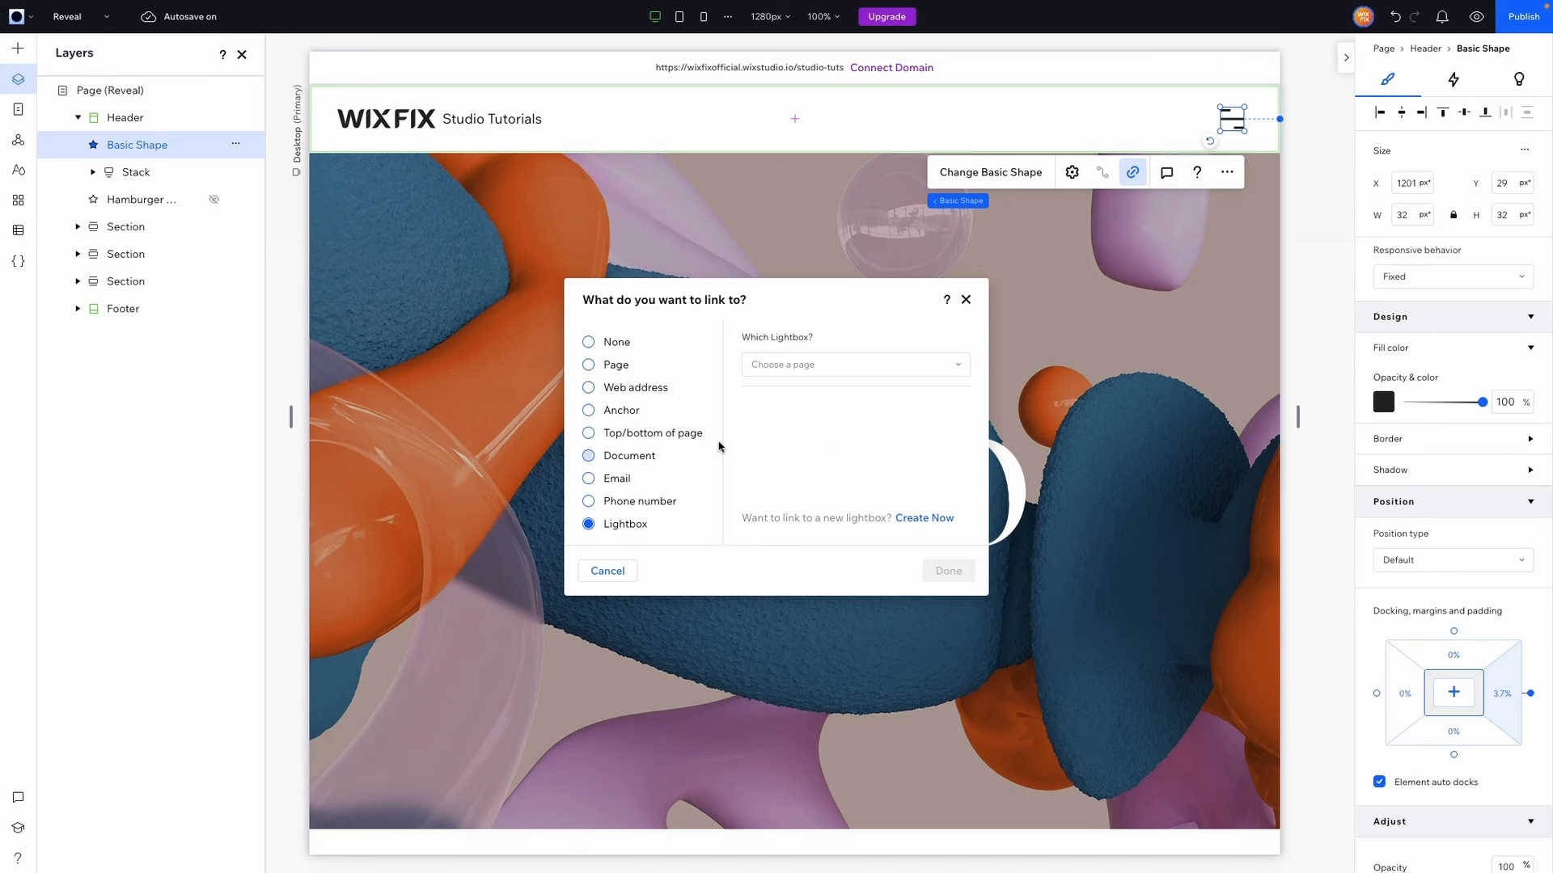
{"action": "left_click", "coordinate": [777, 367]}
{"action": "left_click", "coordinate": [778, 425]}
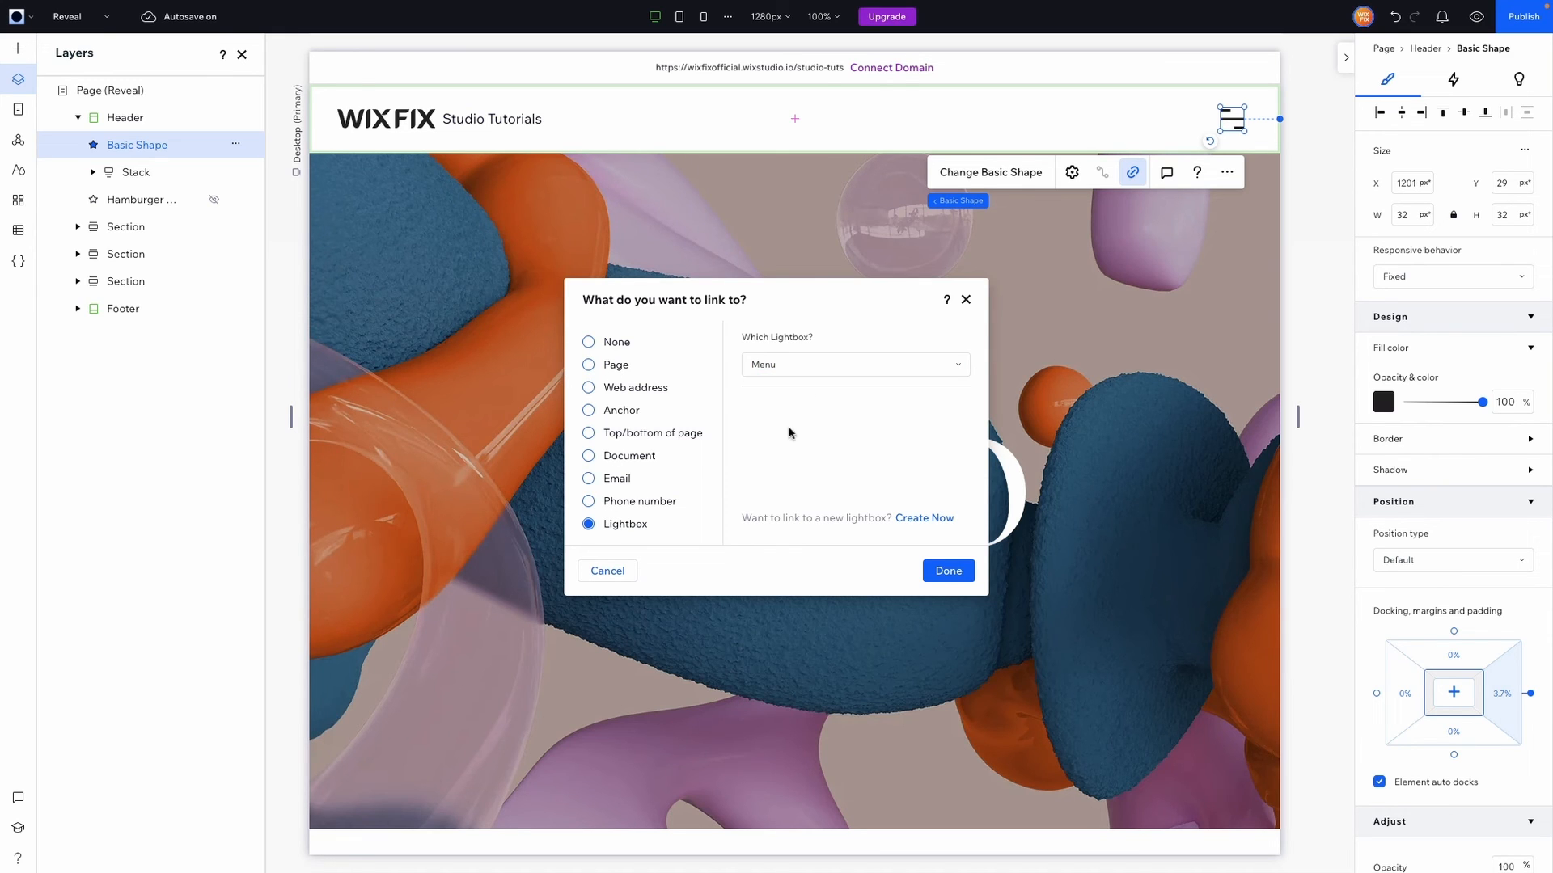
{"action": "left_click", "coordinate": [955, 582]}
Preview the site, open the menu from the header's hamburger icon to check it, and return to editing.
{"action": "left_click", "coordinate": [1476, 17]}
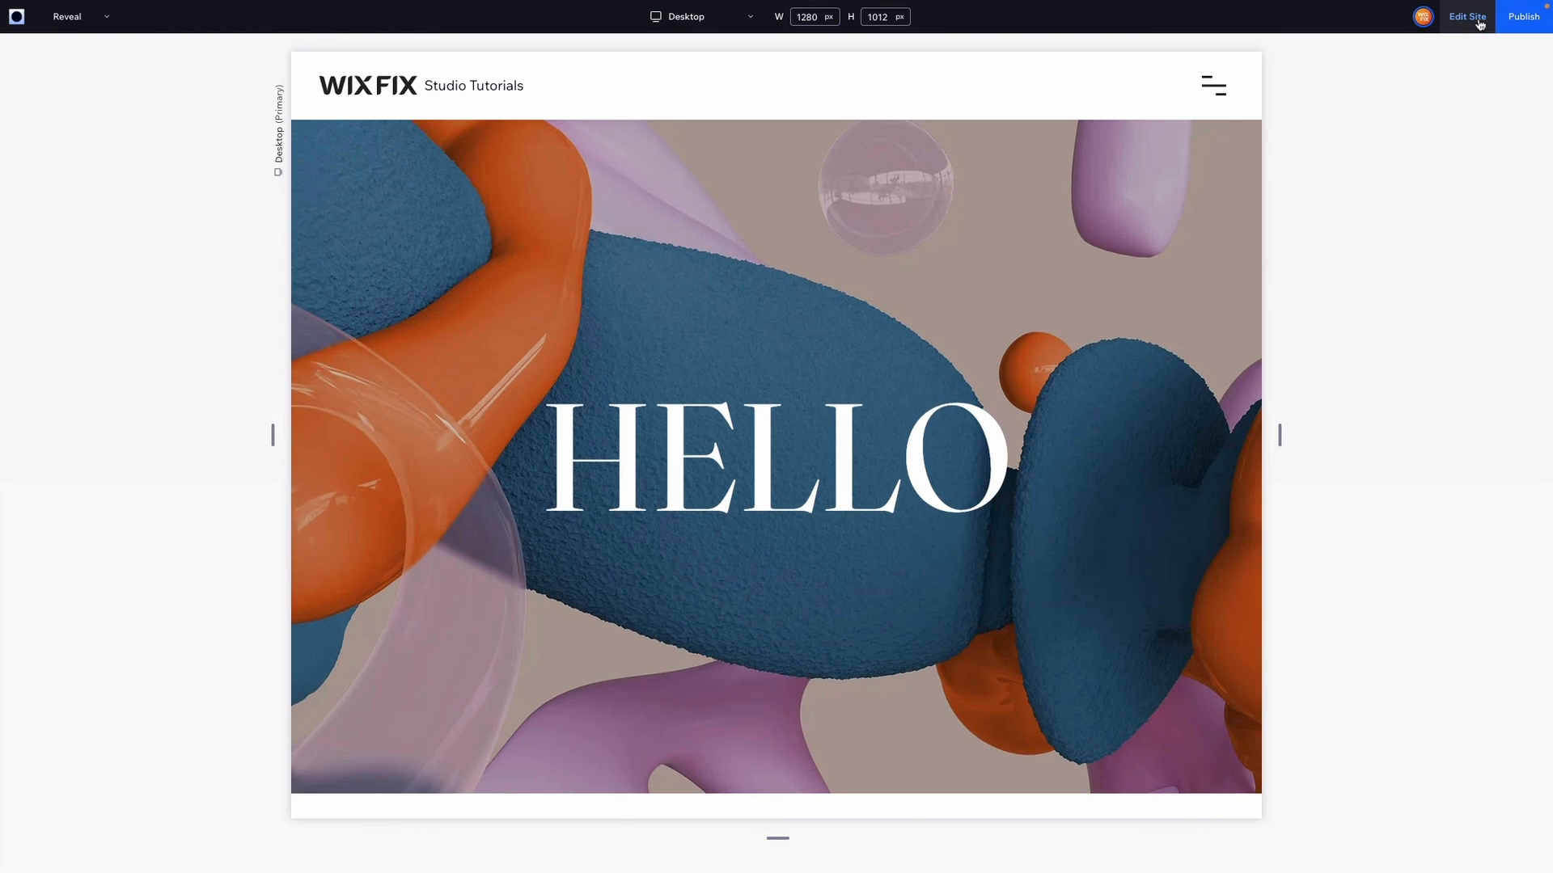
{"action": "scroll", "coordinate": [1222, 219], "scroll_direction": "down", "scroll_amount": 5}
{"action": "scroll", "coordinate": [1222, 219], "scroll_direction": "up", "scroll_amount": 5}
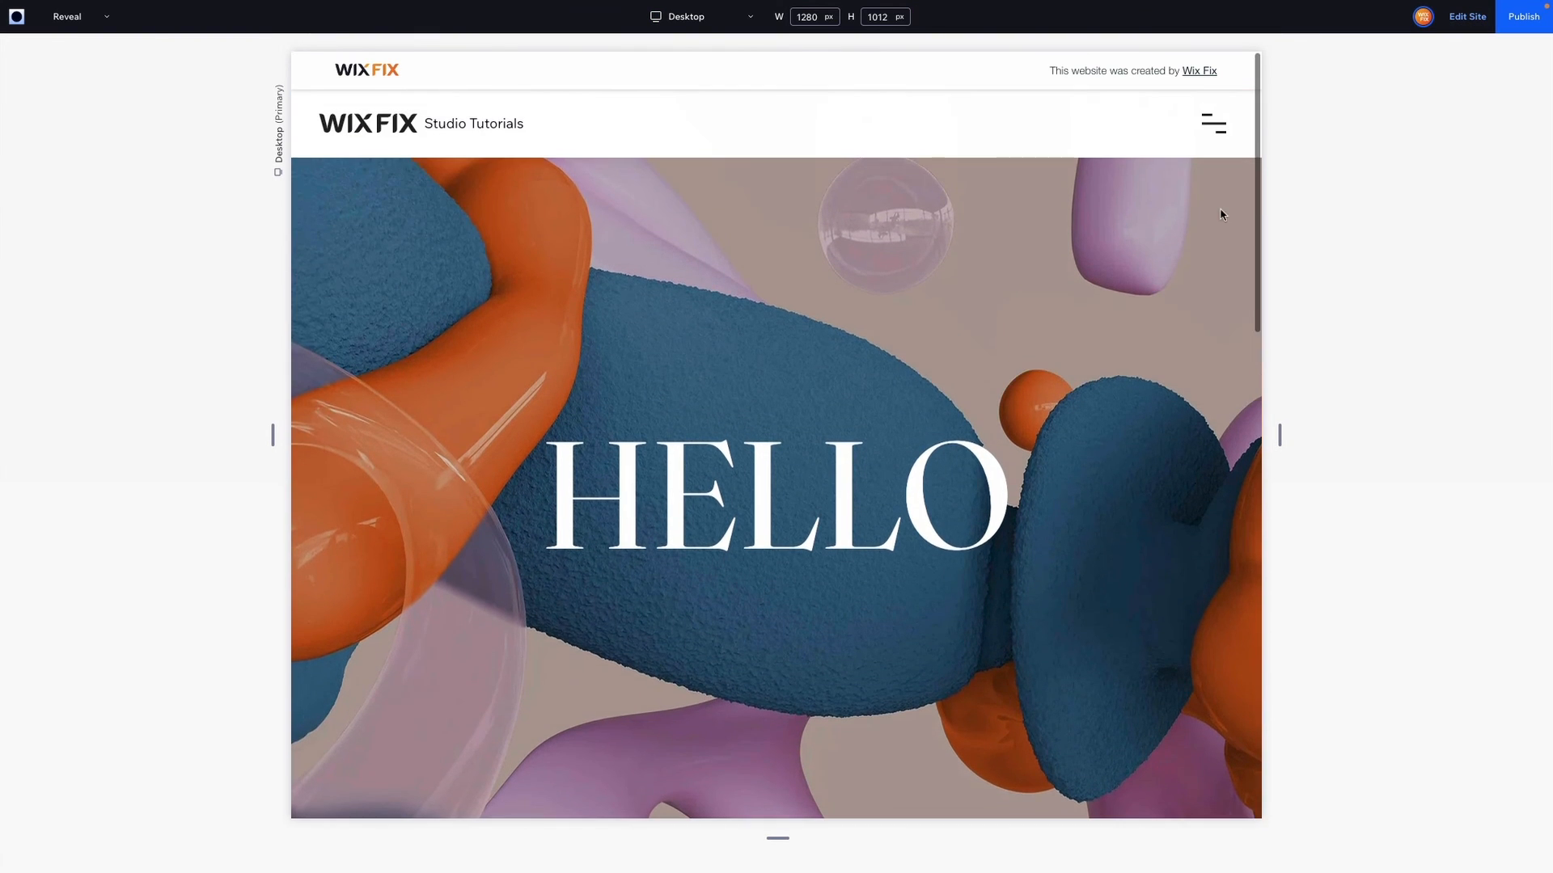
{"action": "left_click", "coordinate": [1215, 125]}
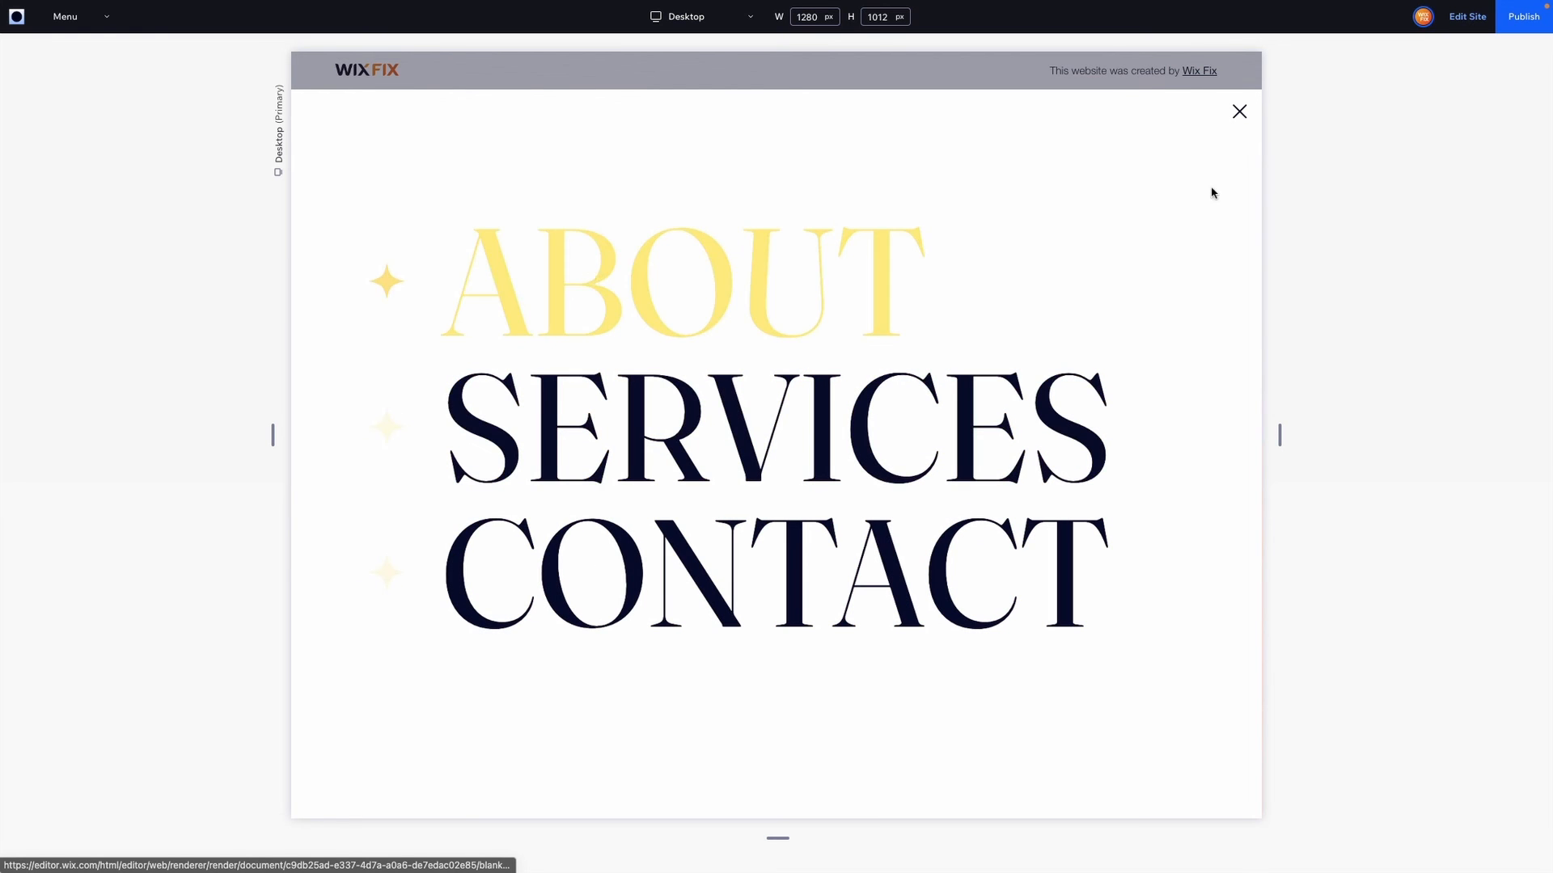
{"action": "left_click", "coordinate": [1466, 17]}
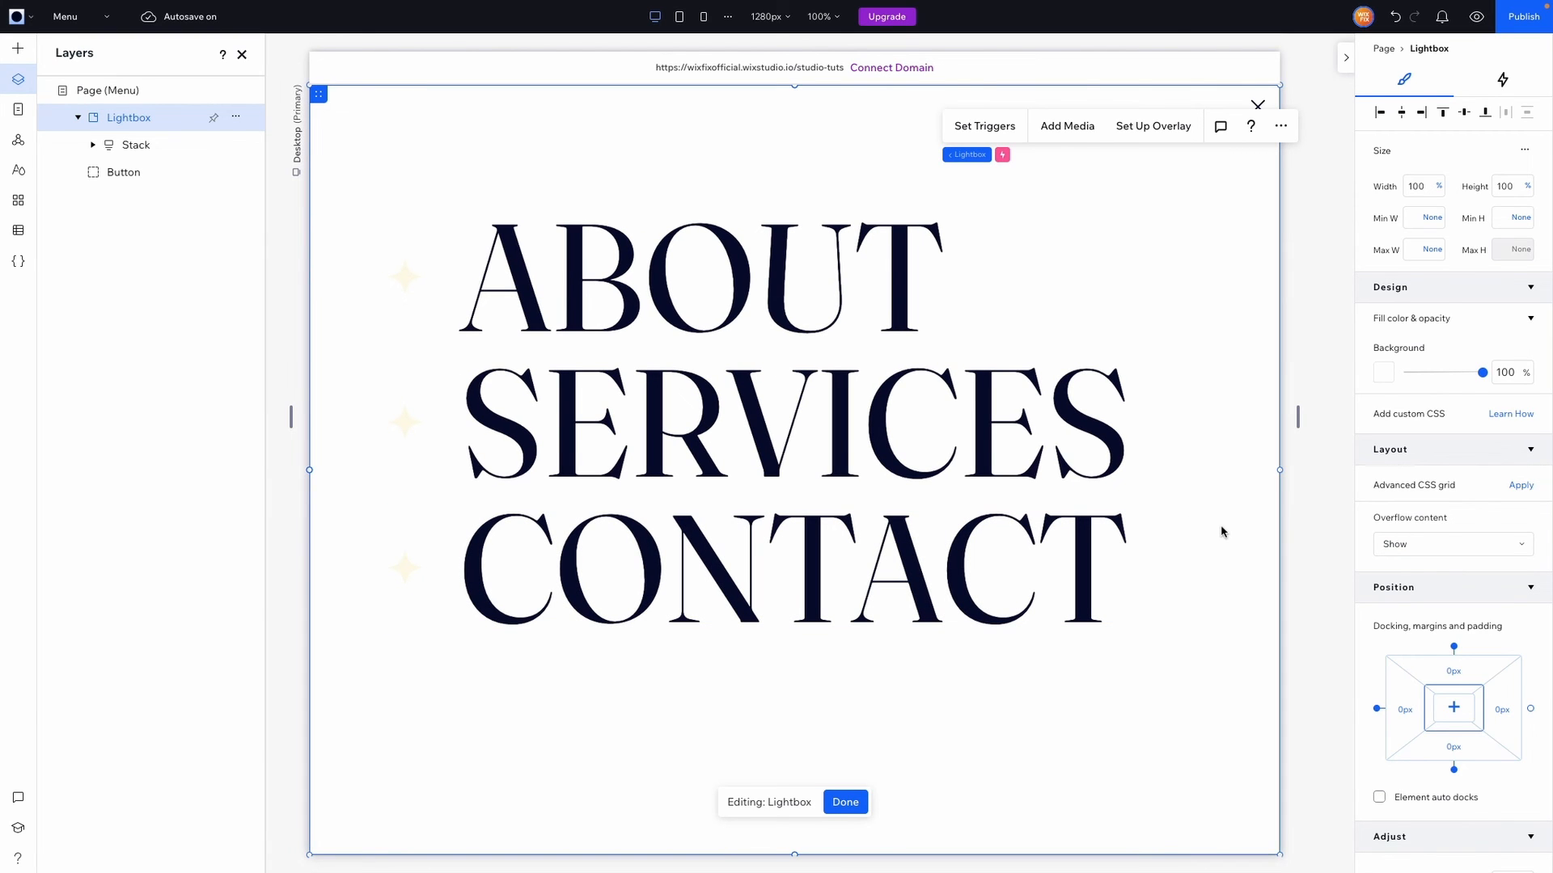
On the tablet breakpoint, set the lightbox width to 100%.
{"action": "left_click", "coordinate": [679, 20]}
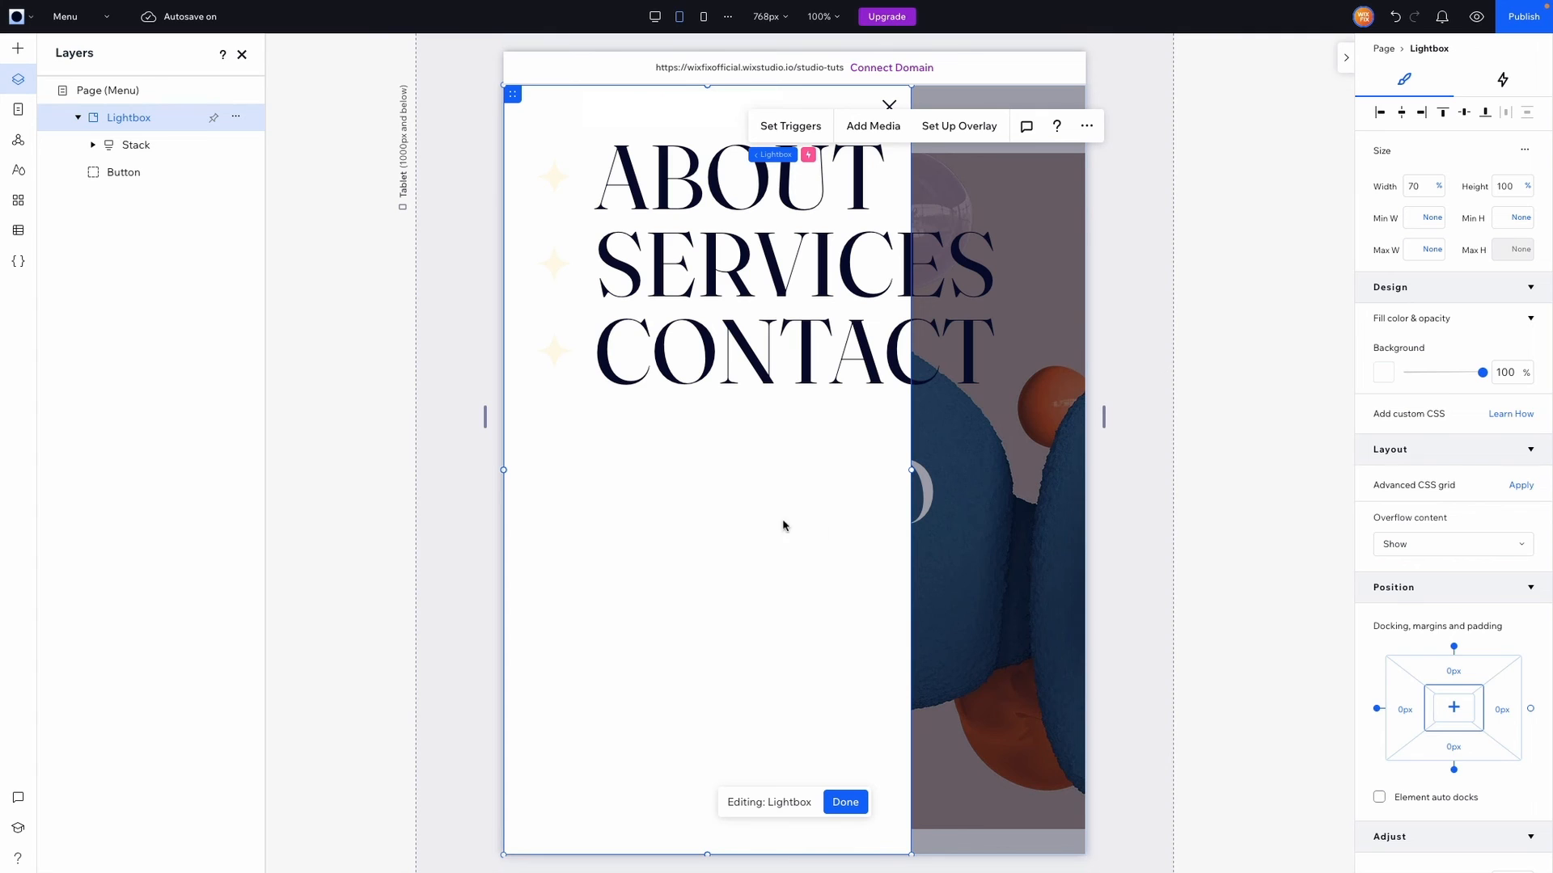
{"action": "left_click", "coordinate": [1421, 187]}
{"action": "key", "text": "Return"}
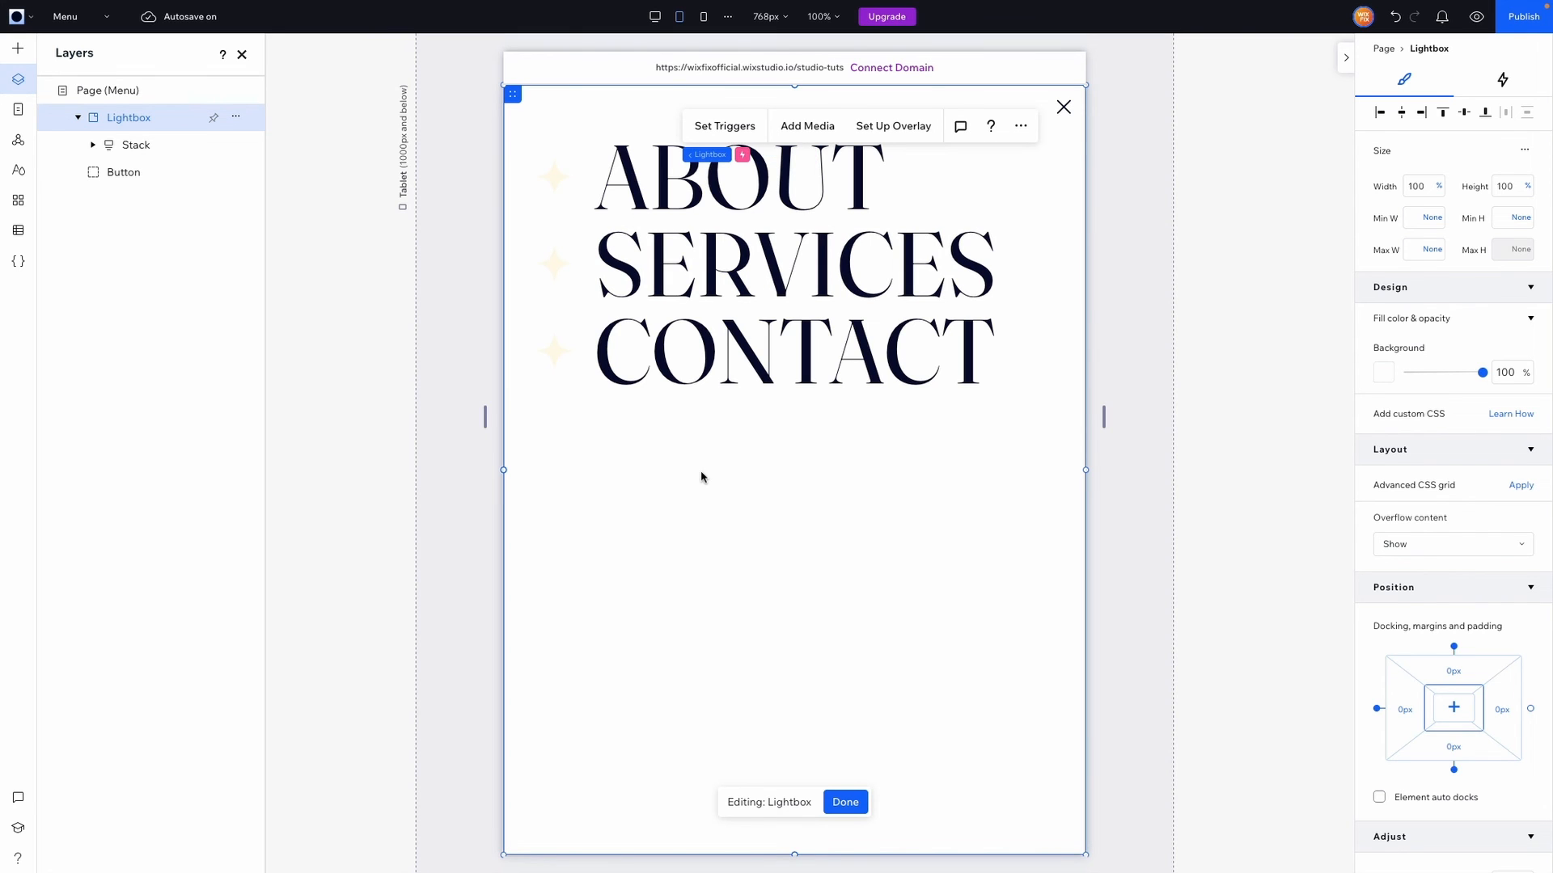
On the mobile breakpoint, set the width of the star beside ABOUT to 24 px.
{"action": "left_click", "coordinate": [703, 16]}
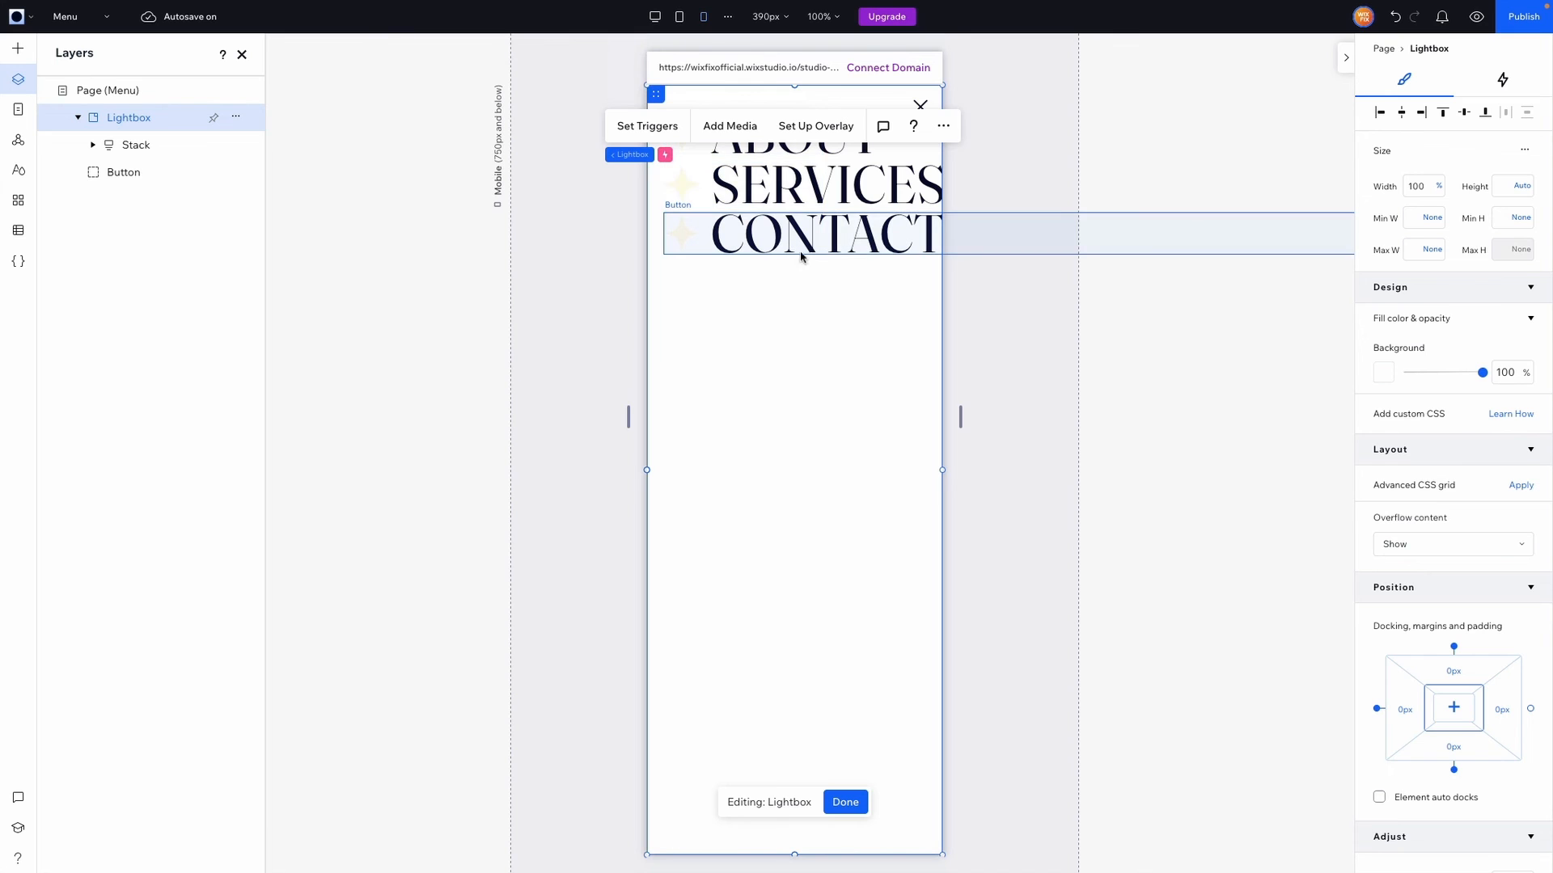
{"action": "left_click", "coordinate": [709, 212]}
{"action": "left_click", "coordinate": [850, 139]}
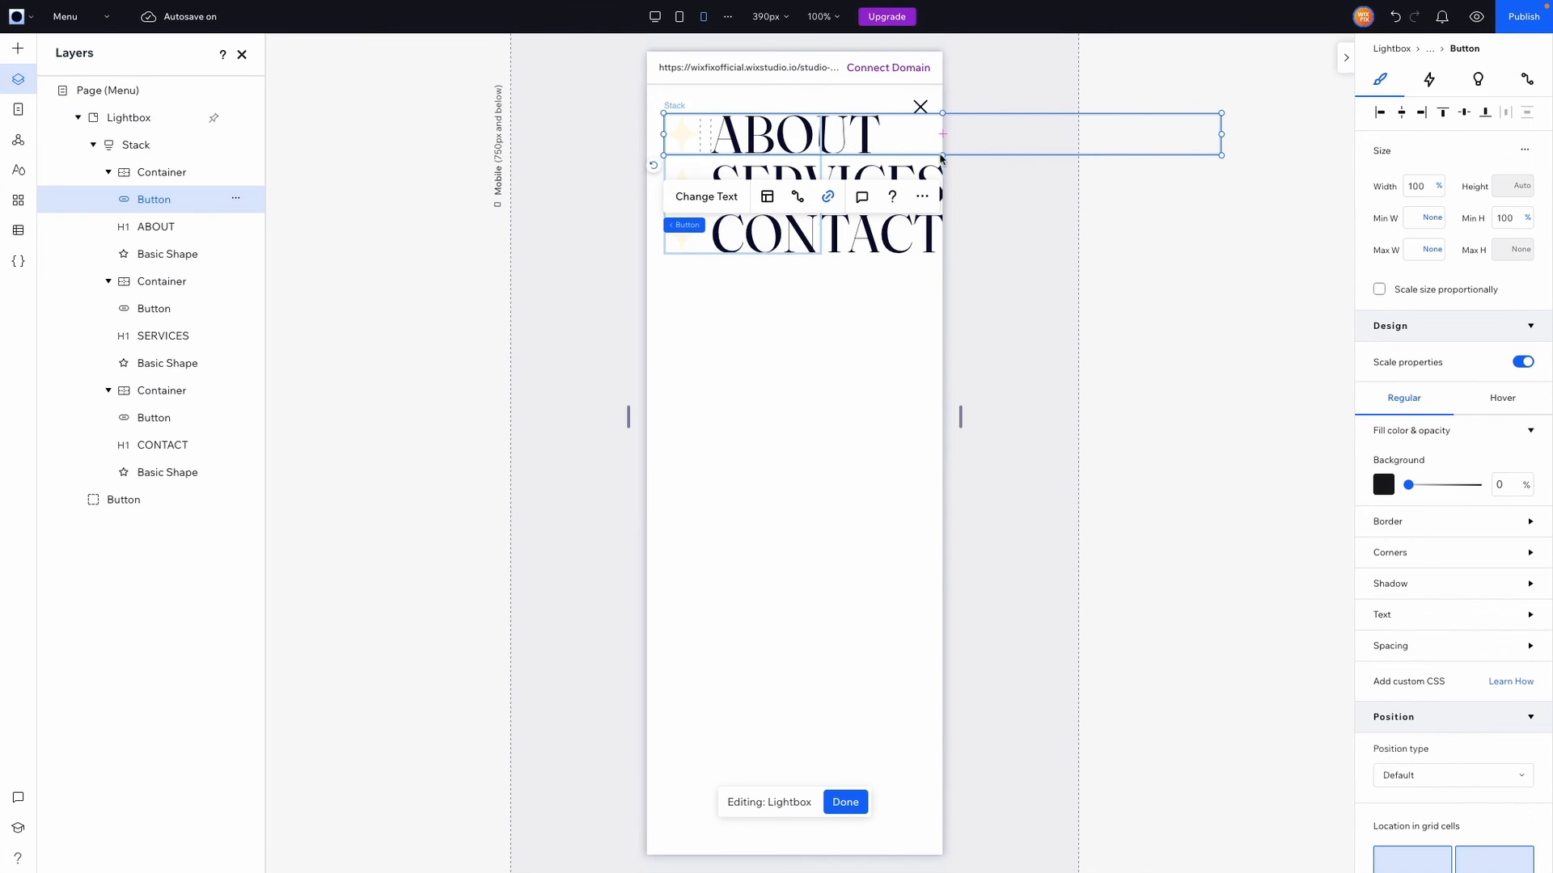
{"action": "left_click", "coordinate": [822, 190]}
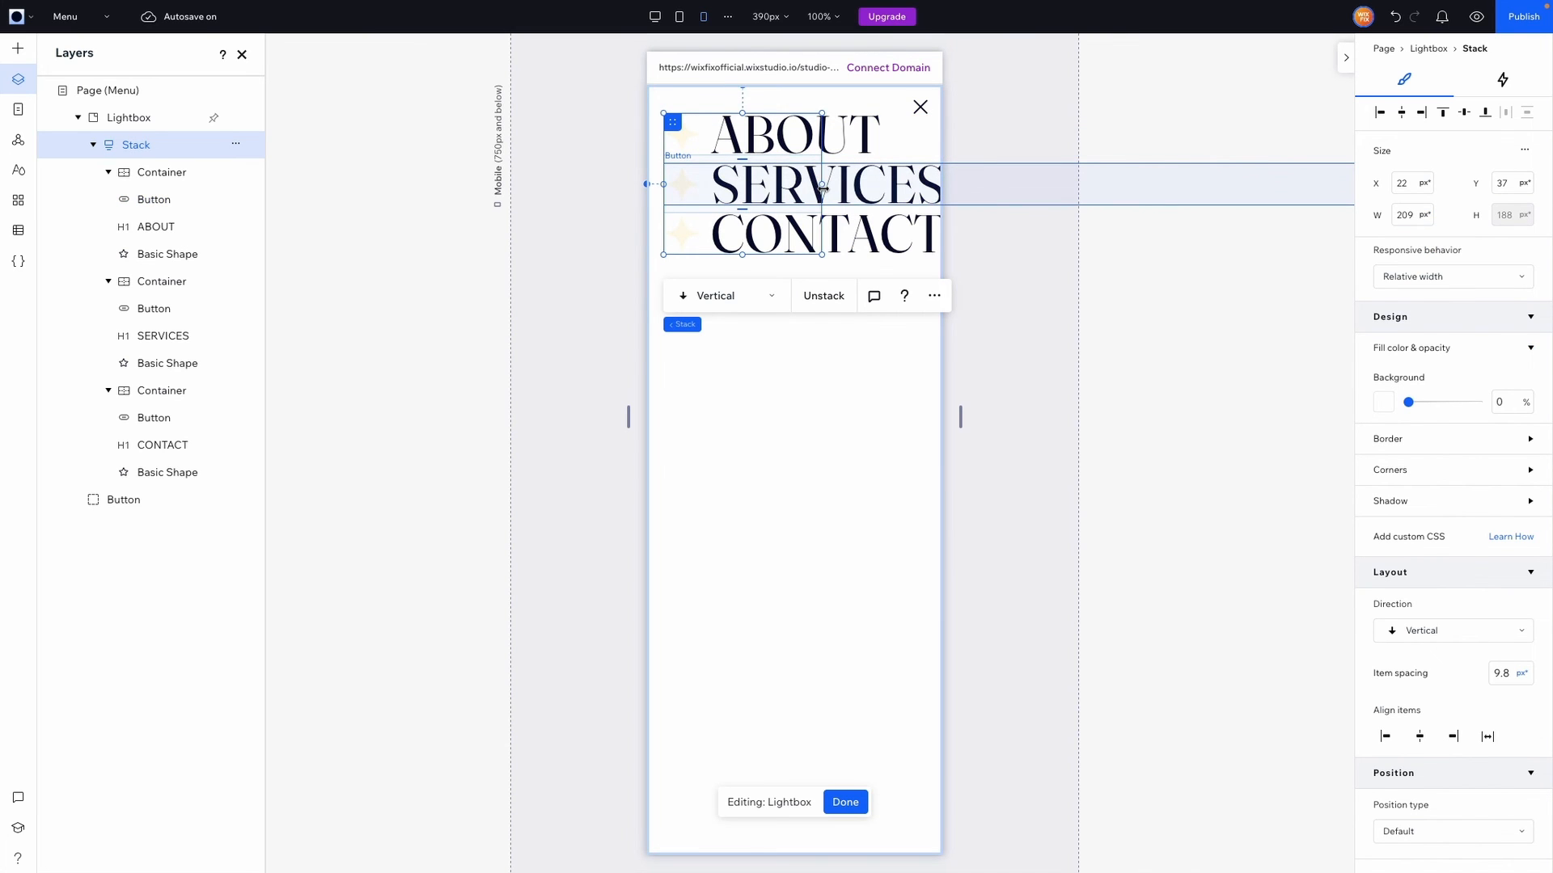
{"action": "left_click", "coordinate": [778, 144]}
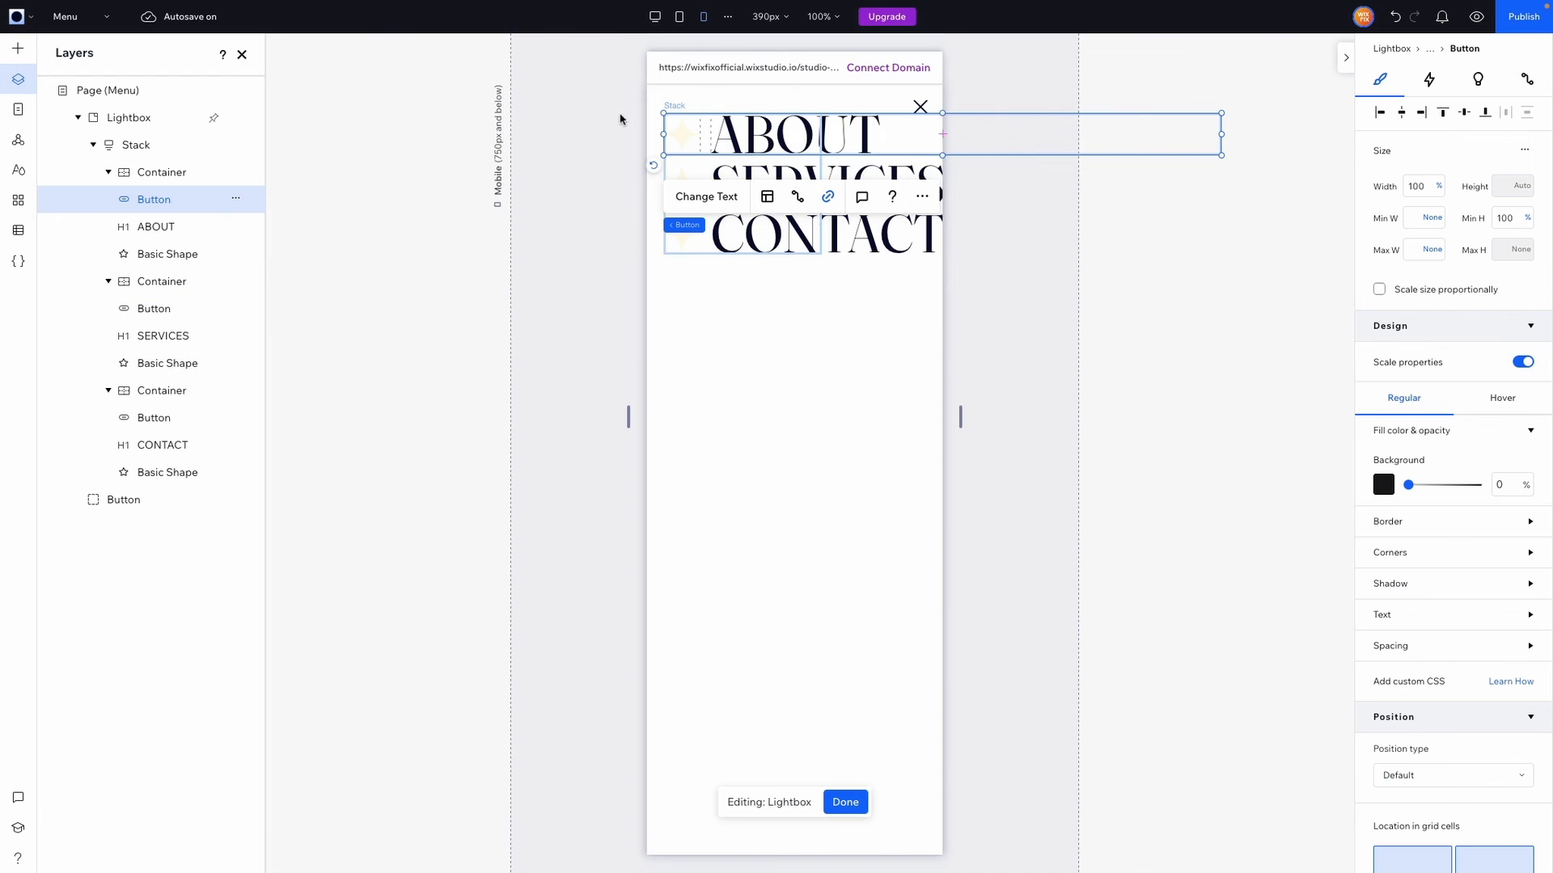
{"action": "left_click", "coordinate": [167, 256]}
{"action": "left_click", "coordinate": [1412, 215]}
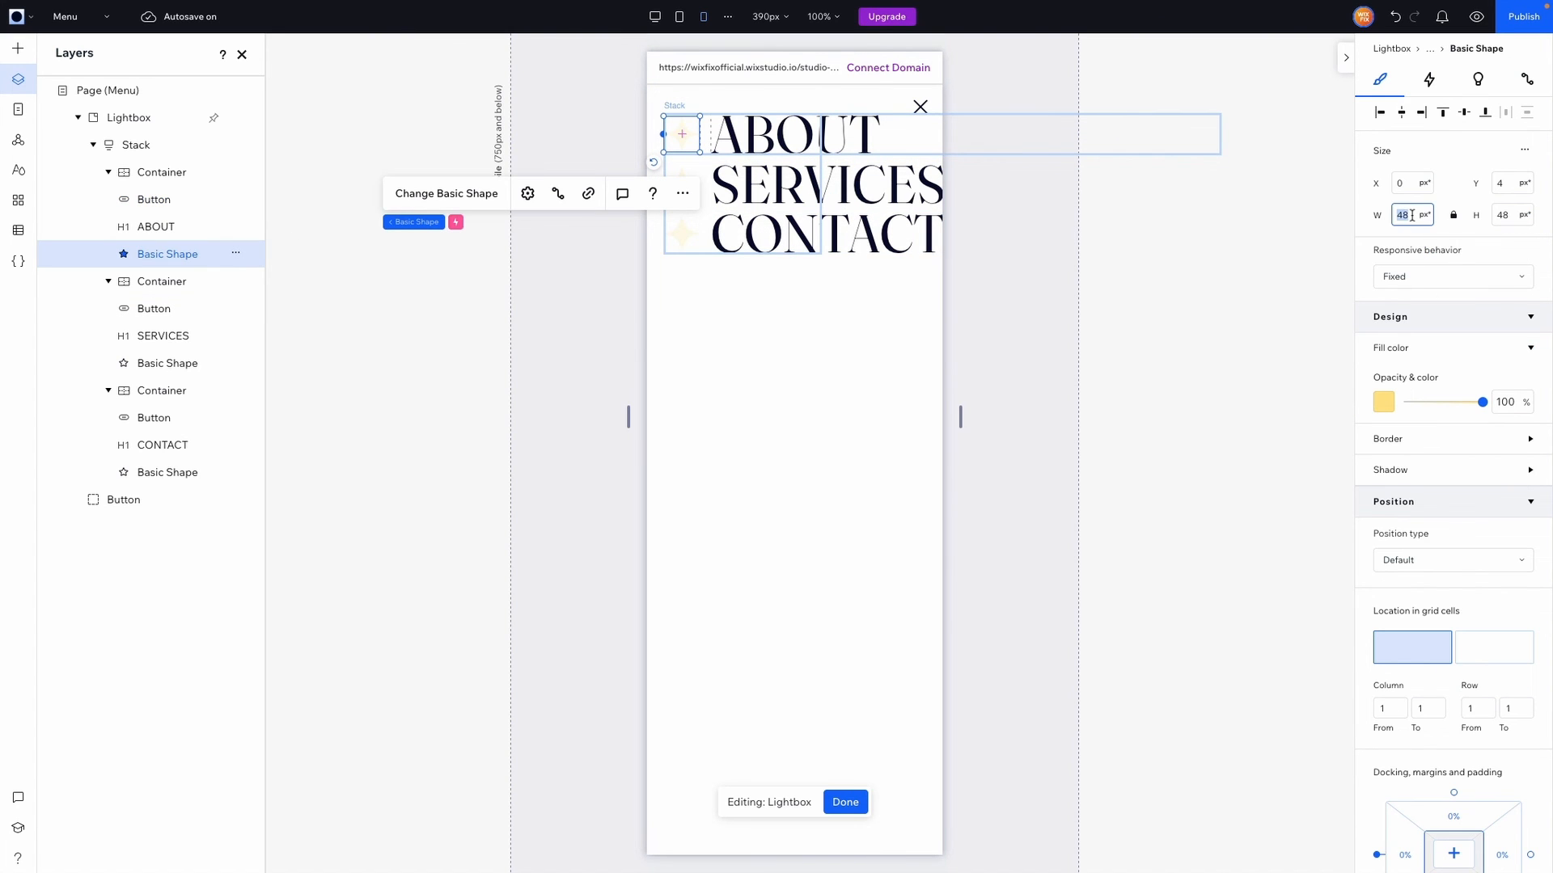
{"action": "type", "text": "24"}
{"action": "key", "text": "Return"}
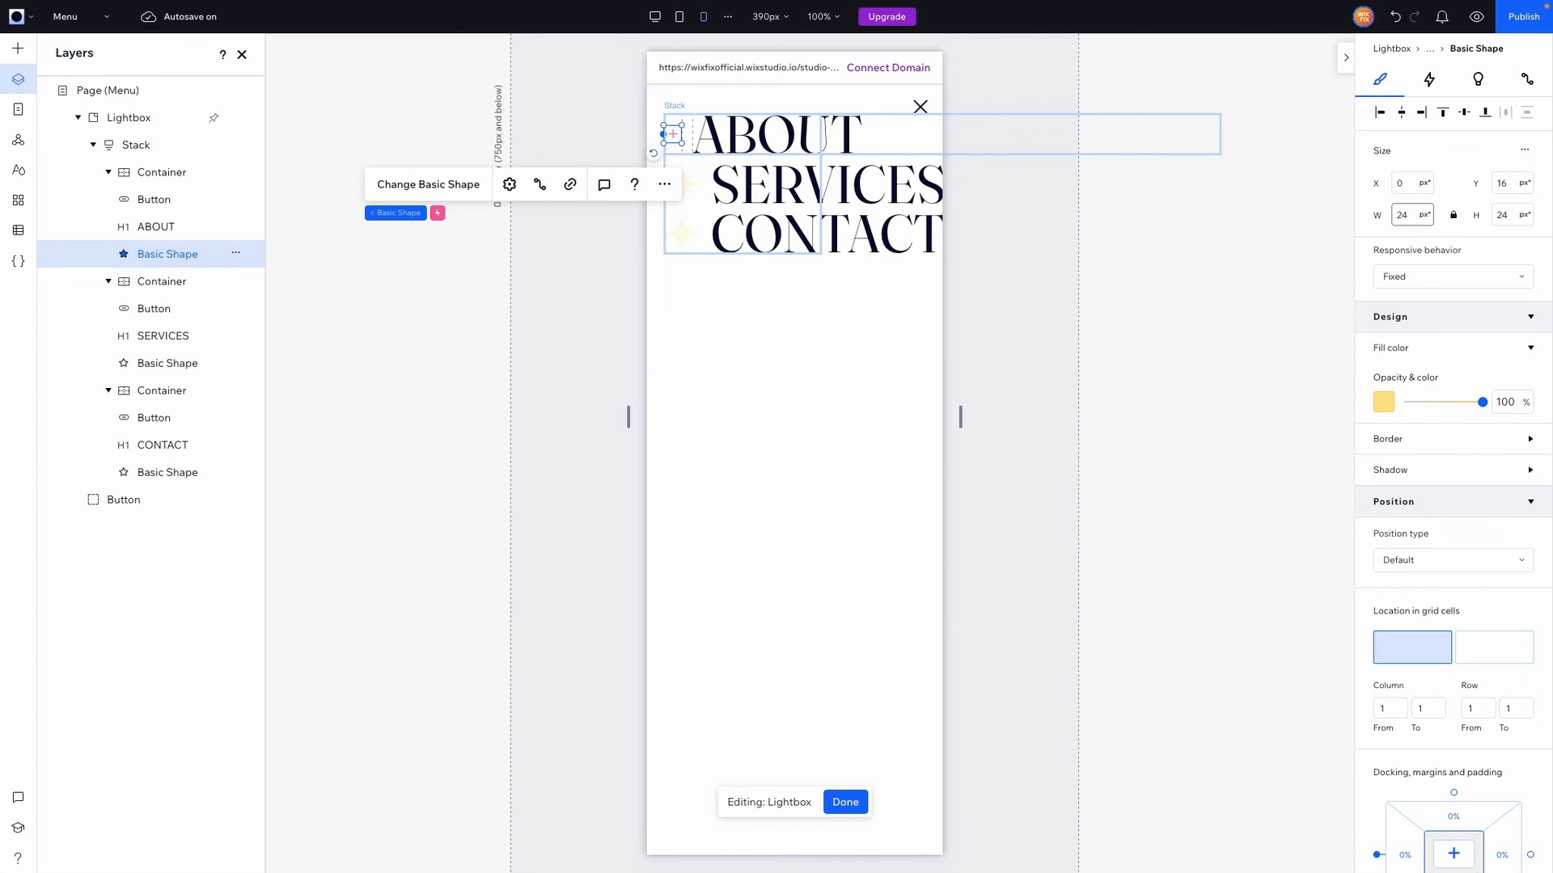
Set the width of the stars beside SERVICES and CONTACT to 24 px.
{"action": "left_click", "coordinate": [147, 362]}
{"action": "left_click", "coordinate": [1412, 215]}
{"action": "type", "text": "24"}
{"action": "key", "text": "Return"}
Set the mobile font size of the ABOUT, SERVICES and CONTACT texts to 42 px.
{"action": "left_click", "coordinate": [162, 228]}
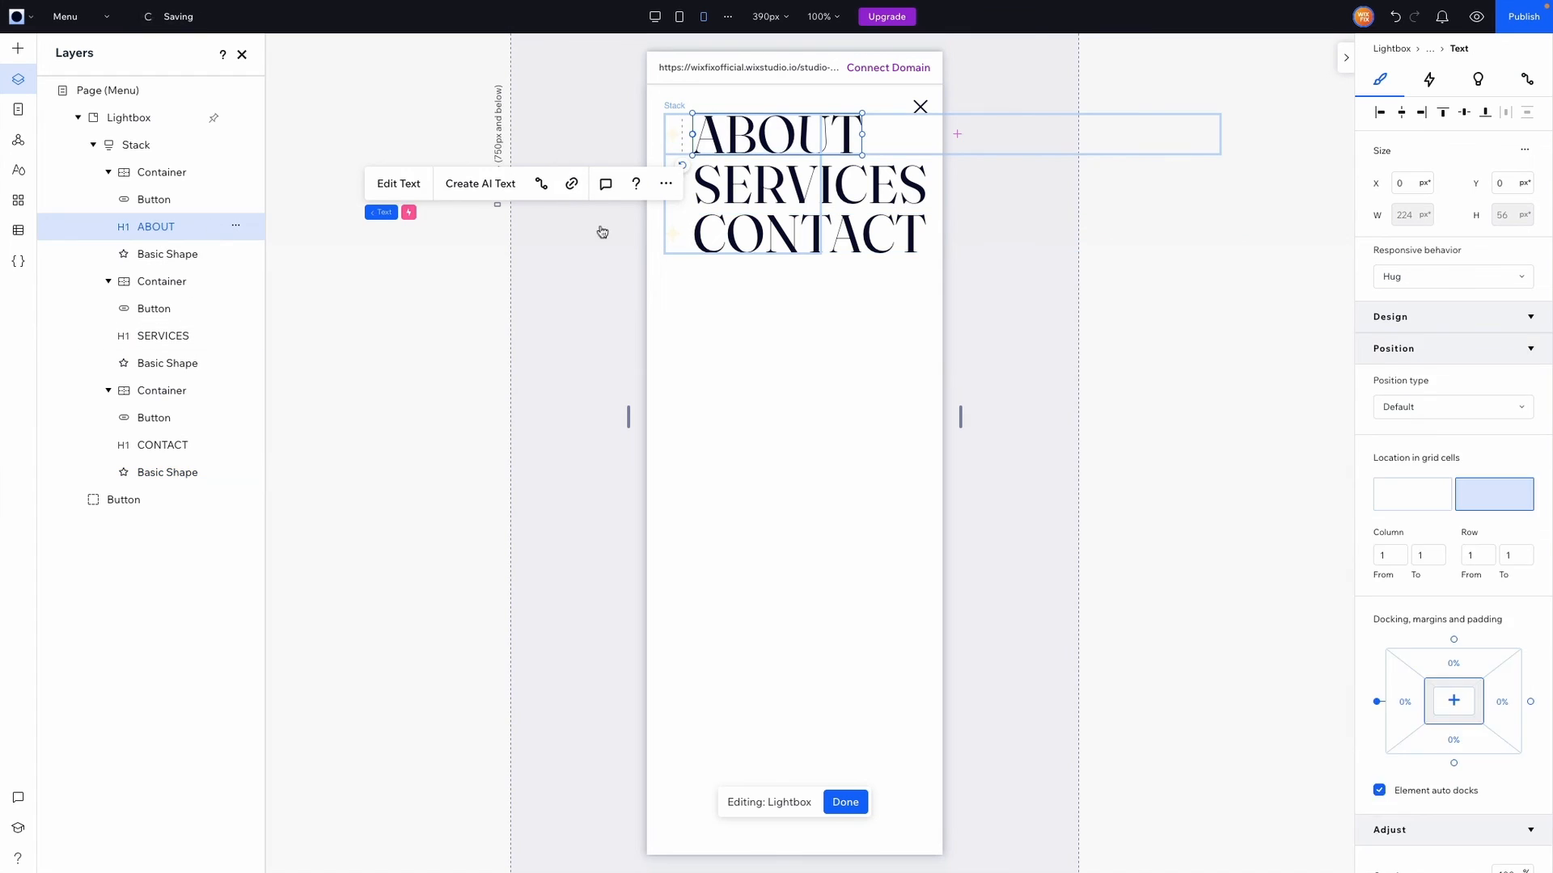
{"action": "left_click", "coordinate": [1387, 318]}
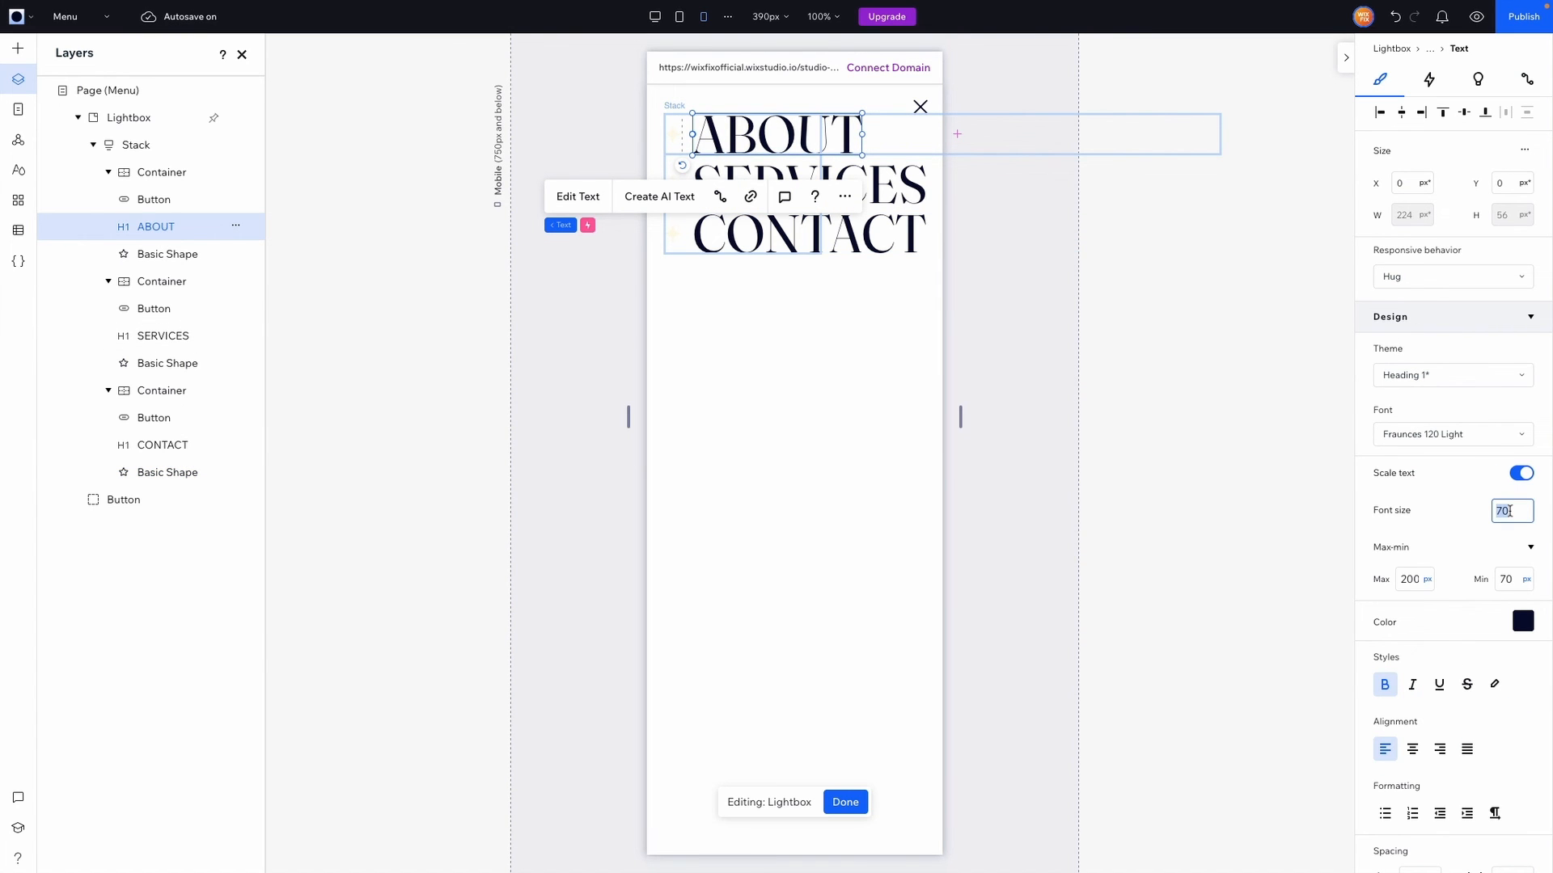
{"action": "type", "text": "32"}
{"action": "key", "text": "Return"}
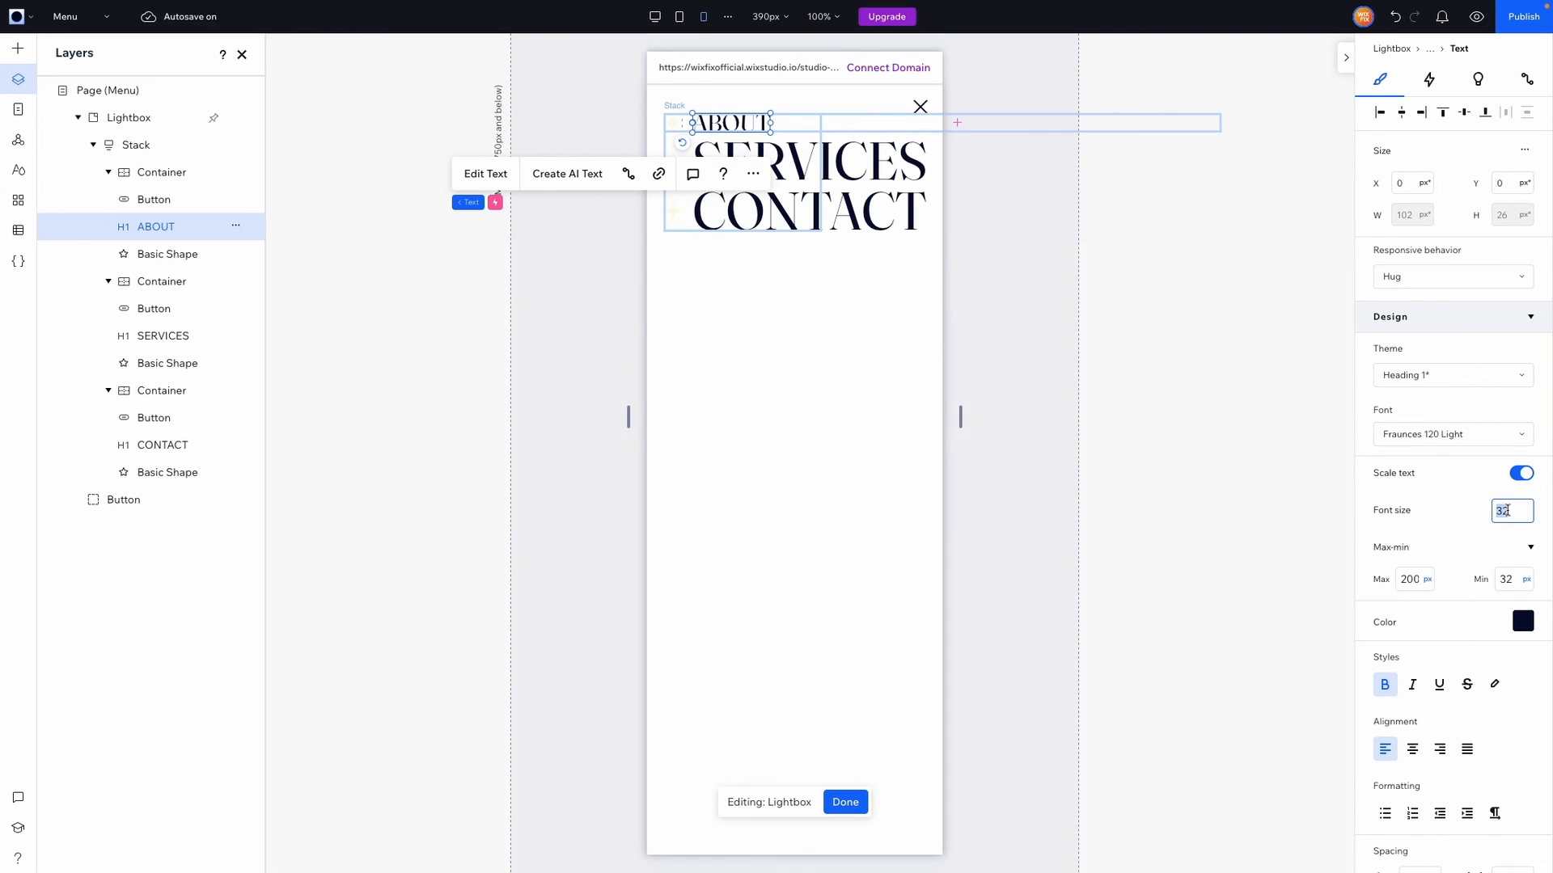
{"action": "key", "text": "Return"}
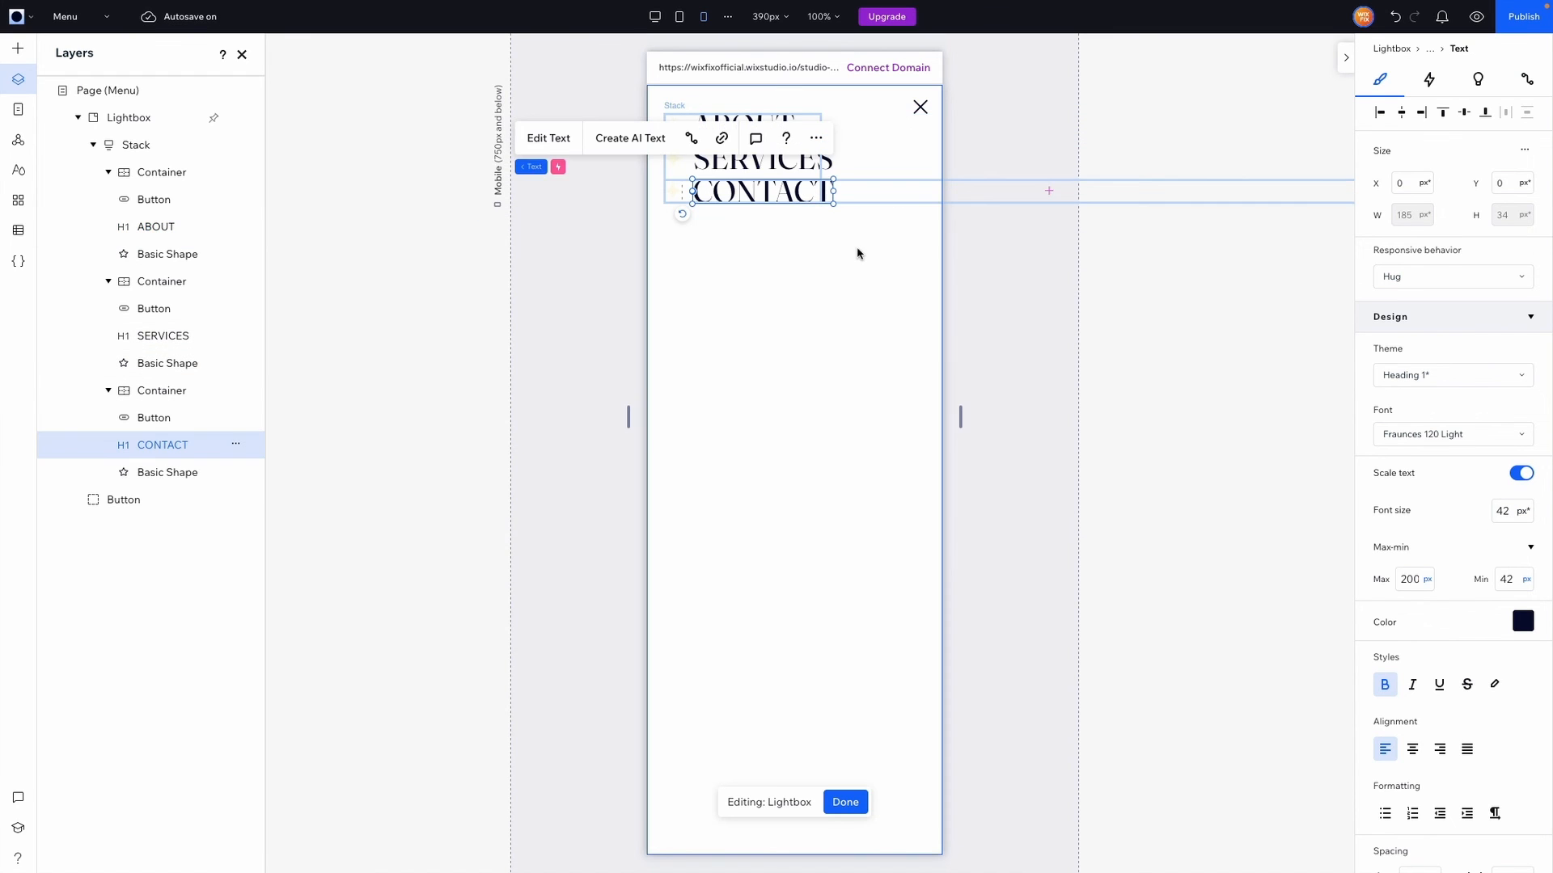
Widen the menu stack on mobile to about 249 px so it spans all the menu texts.
{"action": "left_click", "coordinate": [858, 259]}
{"action": "left_click_drag", "start_coordinate": [821, 158], "coordinate": [853, 159]}
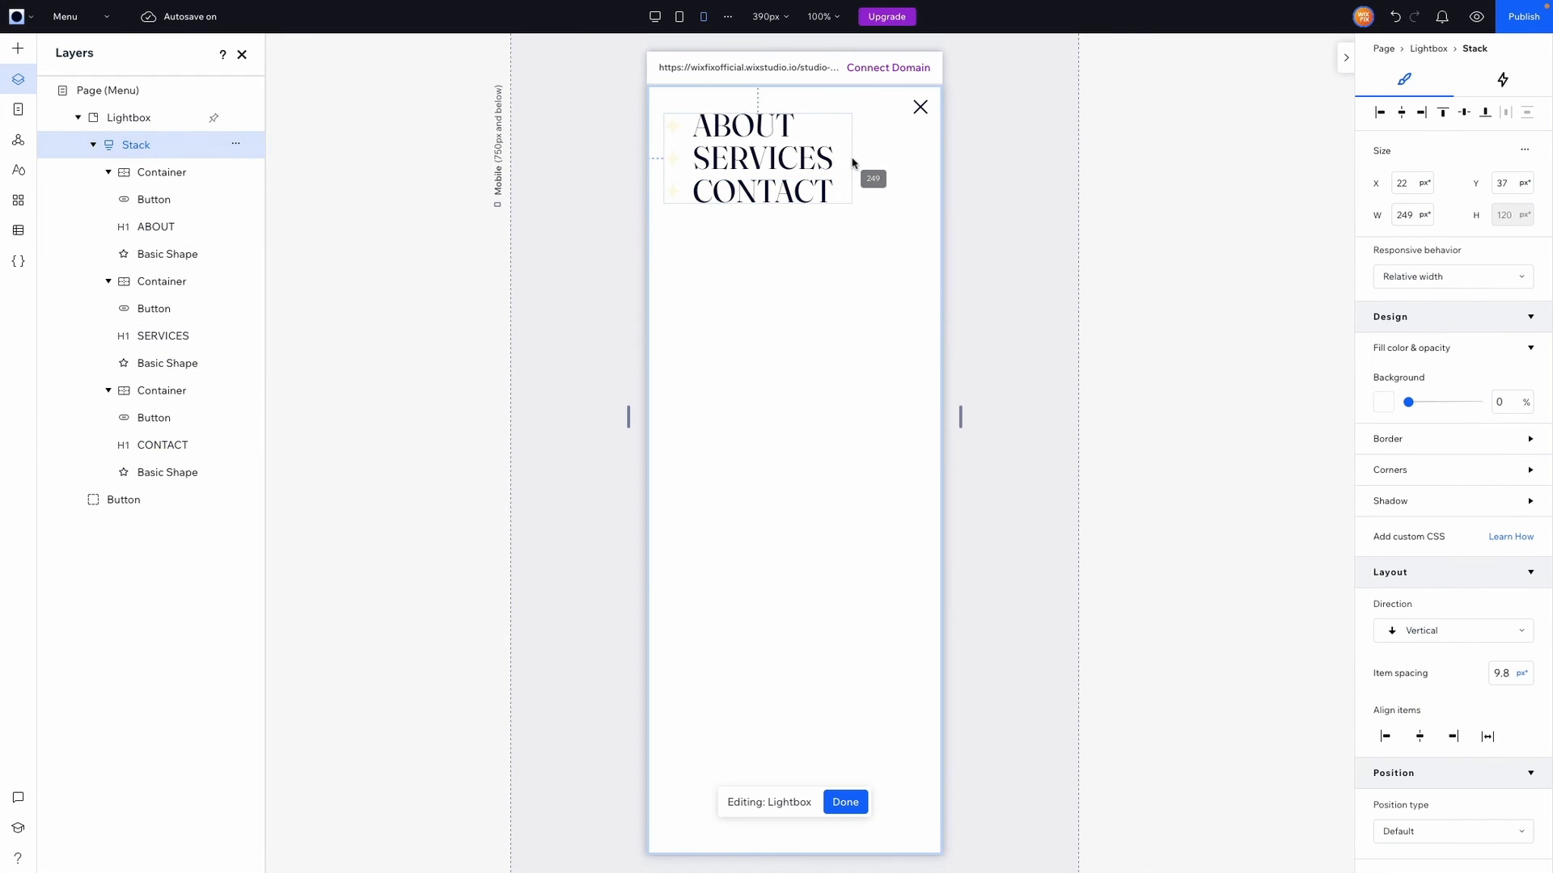
Set the minimum width of the ABOUT and SERVICES containers to None on the mobile breakpoint.
{"action": "left_click", "coordinate": [818, 134]}
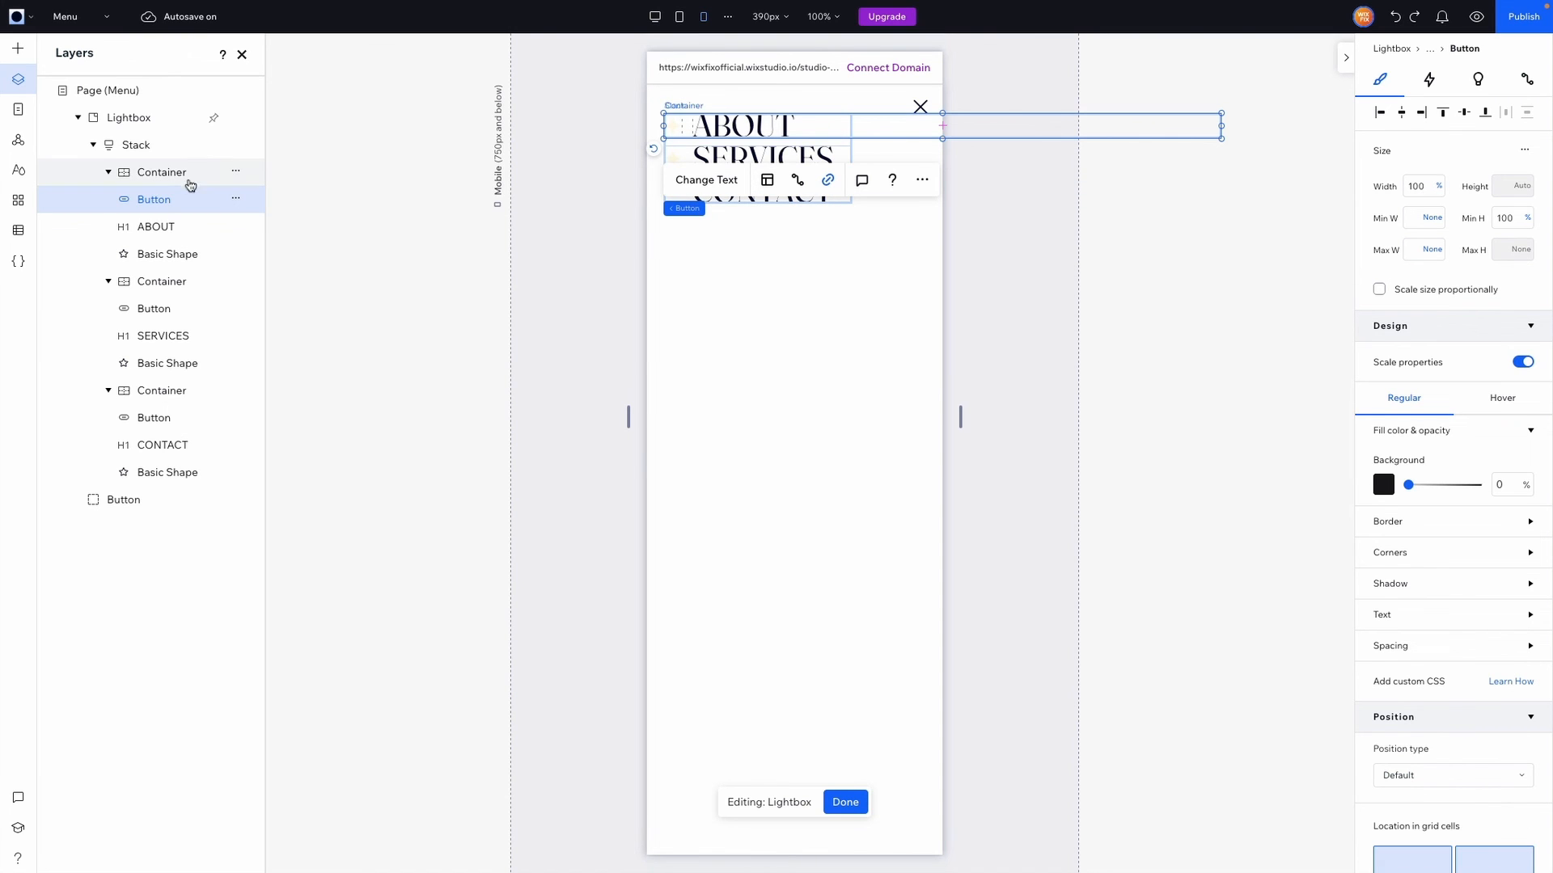
{"action": "left_click", "coordinate": [148, 174]}
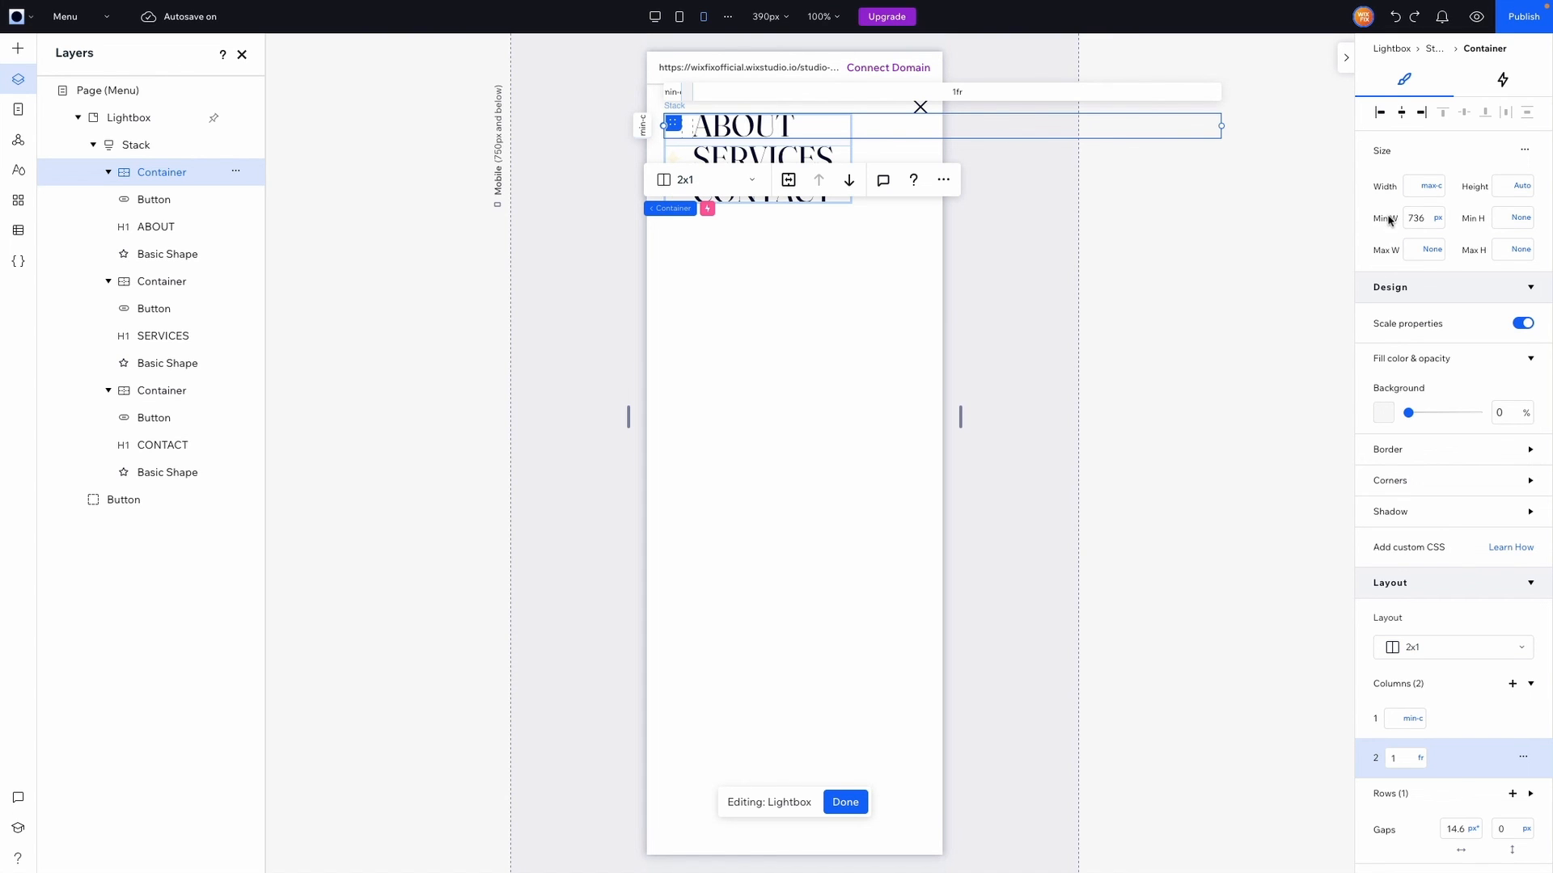
{"action": "left_click", "coordinate": [1439, 219]}
{"action": "left_click", "coordinate": [1456, 331]}
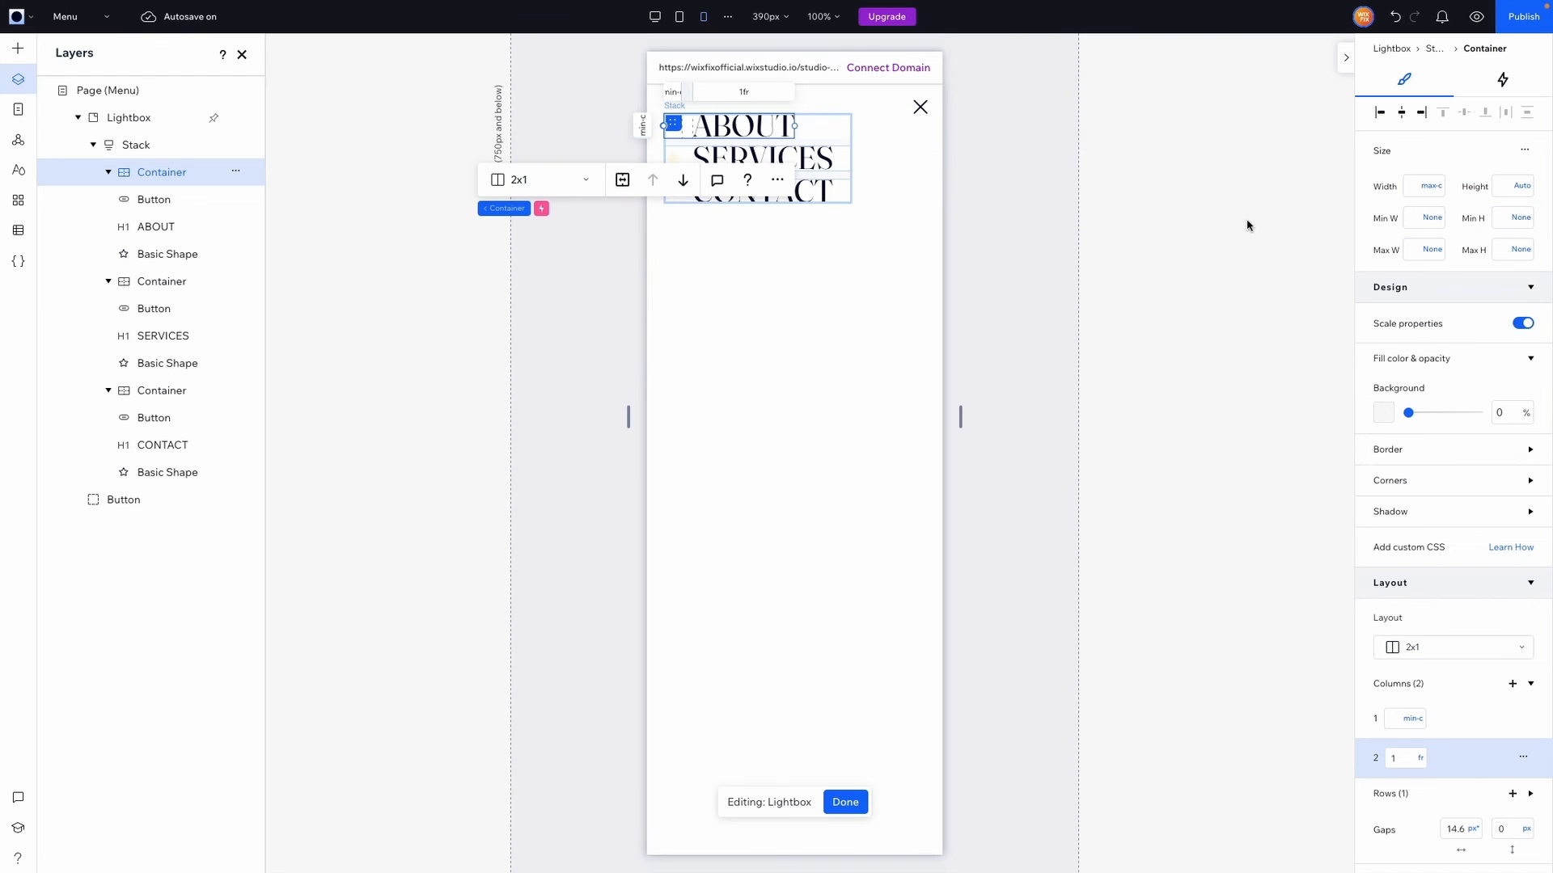
{"action": "left_click", "coordinate": [833, 155]}
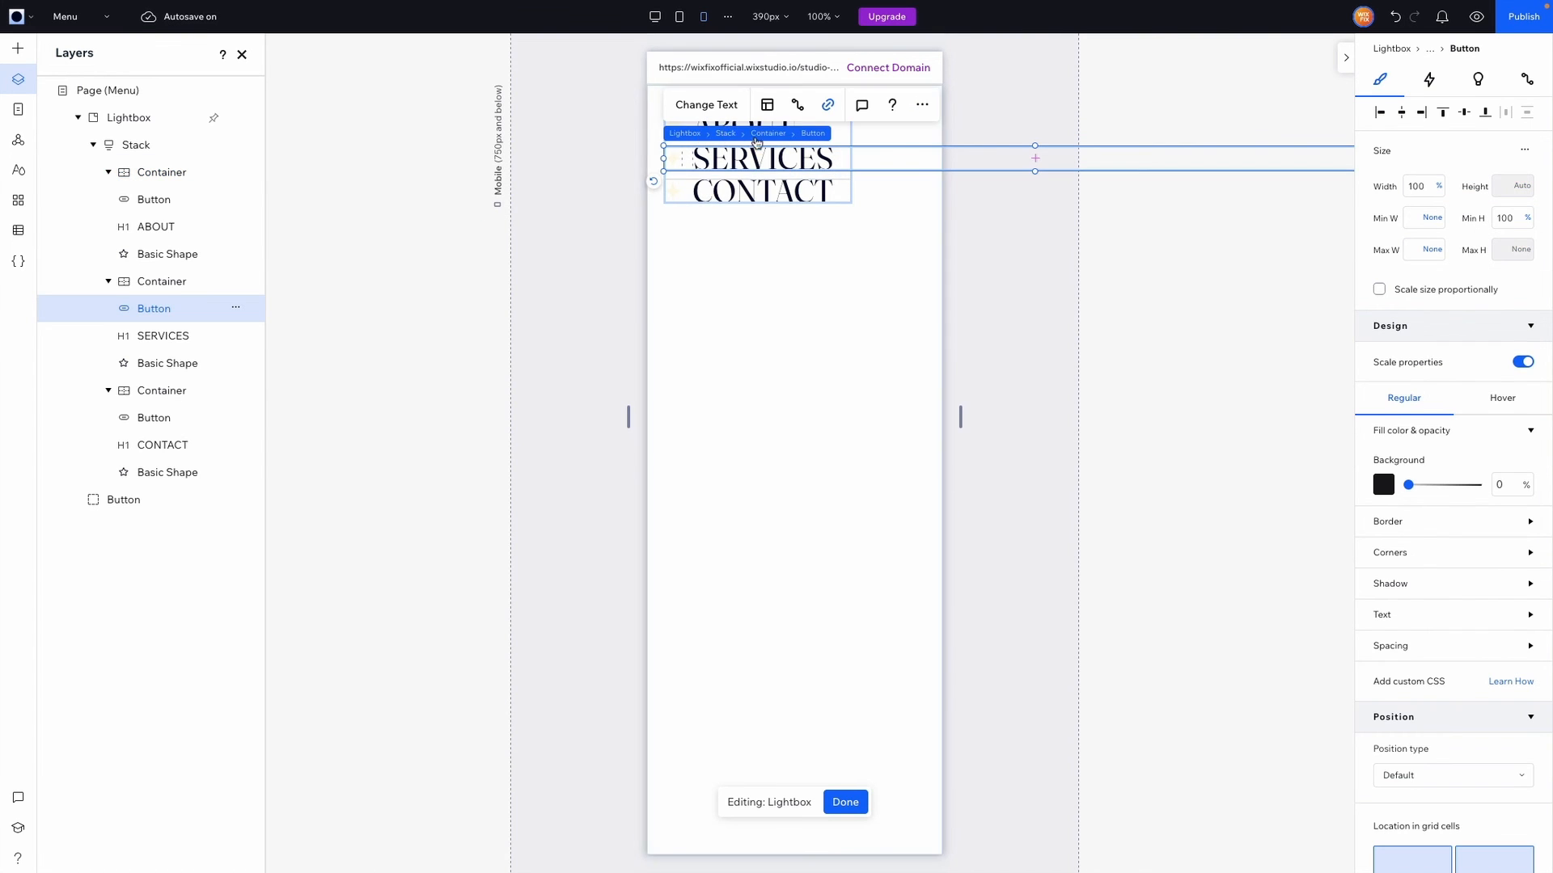
{"action": "left_click", "coordinate": [765, 133]}
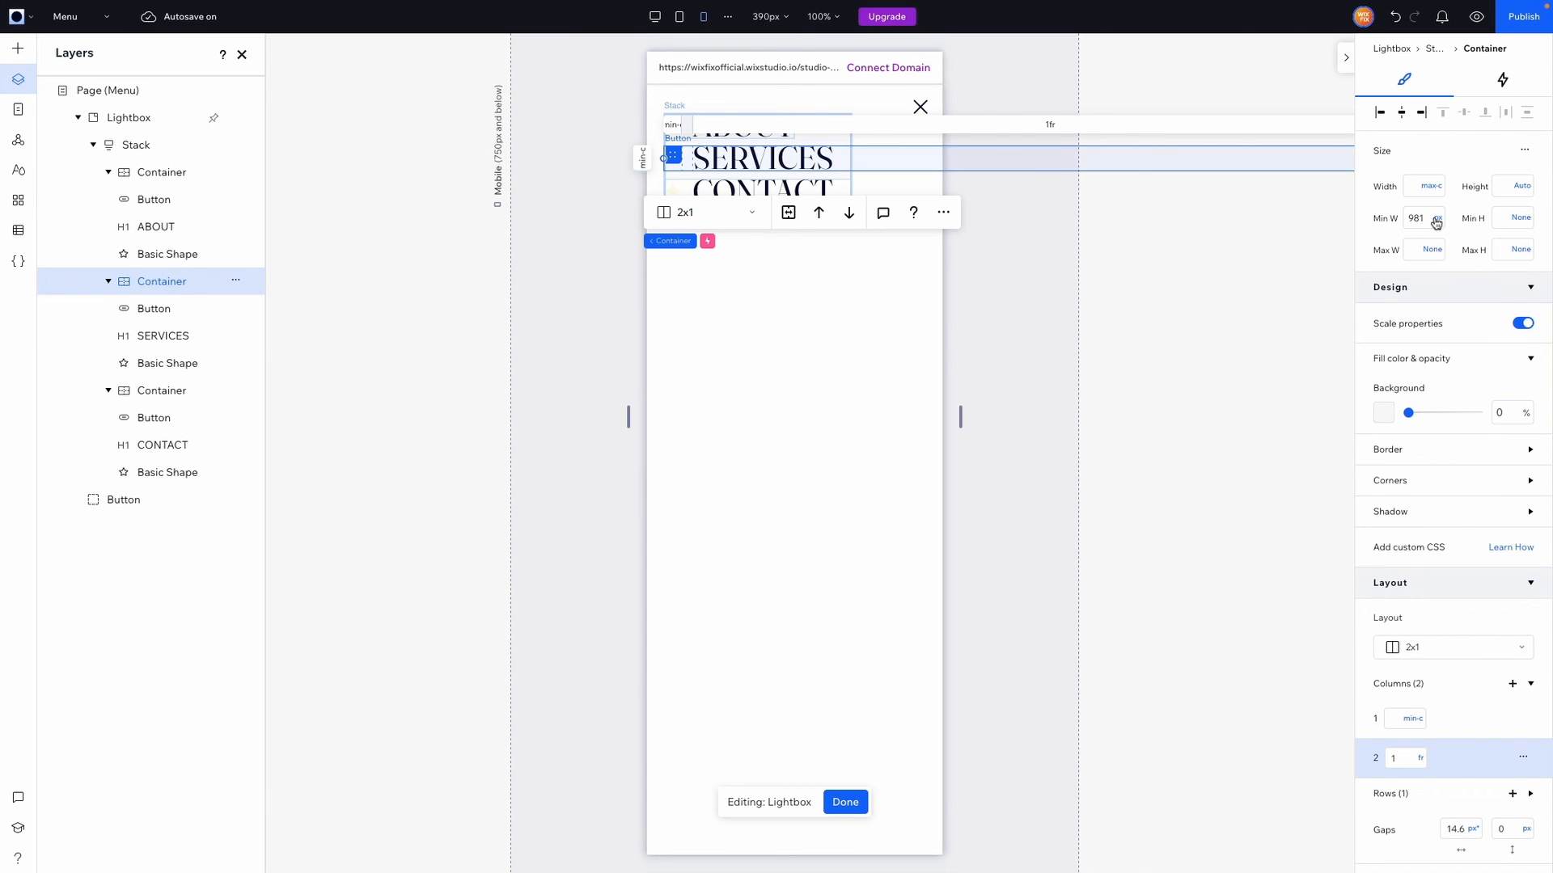
{"action": "key", "text": "Escape"}
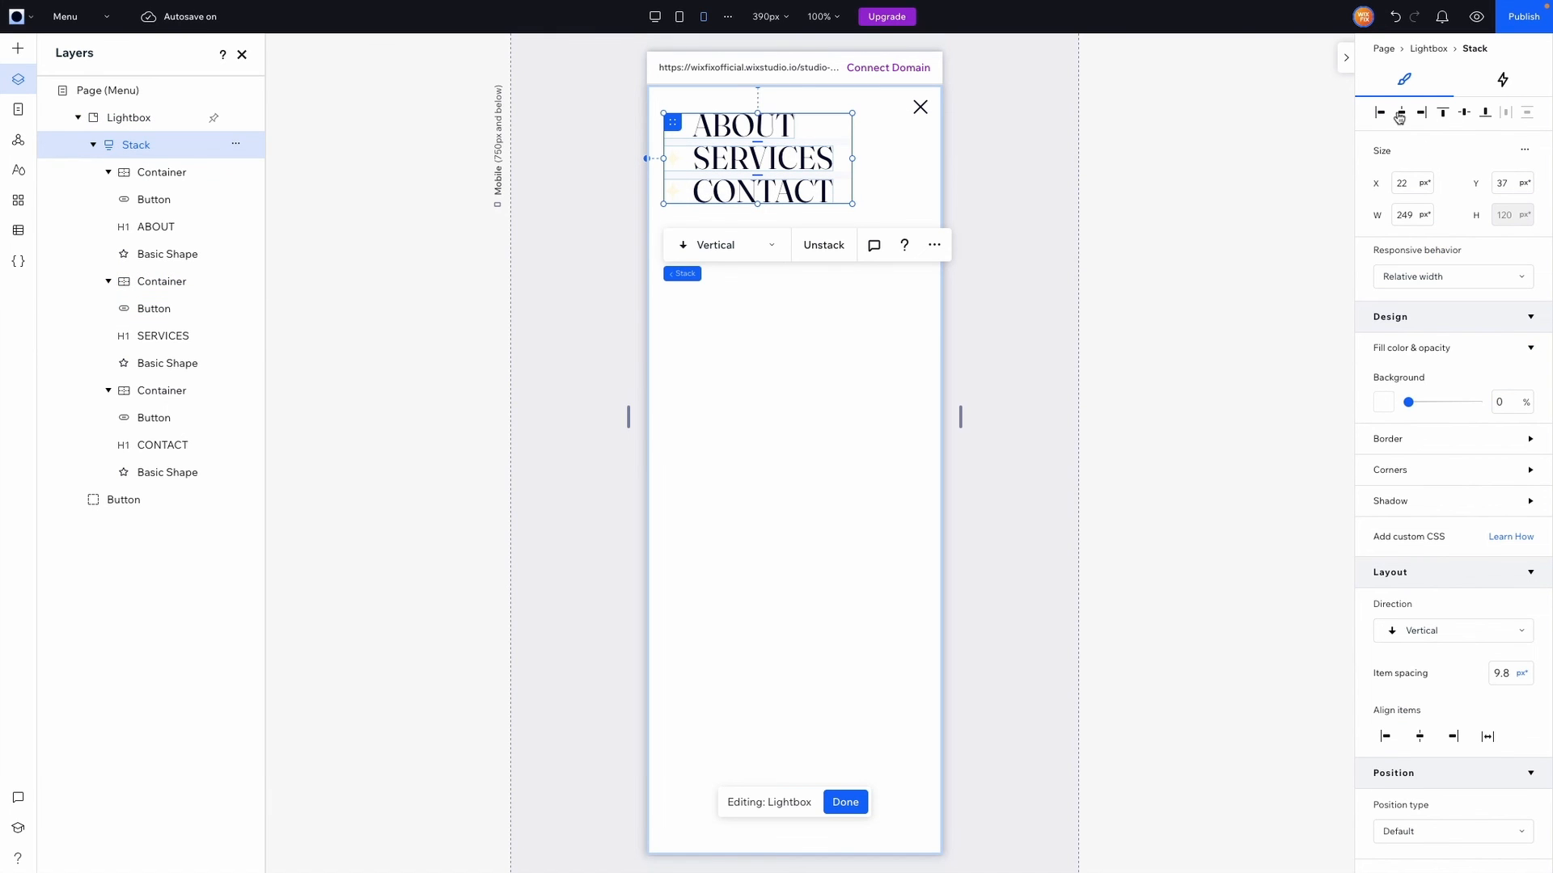
Centre the menu stack horizontally in the mobile lightbox and move it down to a Y position of about 77 px.
{"action": "left_click", "coordinate": [1399, 116]}
{"action": "left_click", "coordinate": [1399, 116]}
{"action": "left_click", "coordinate": [1399, 115]}
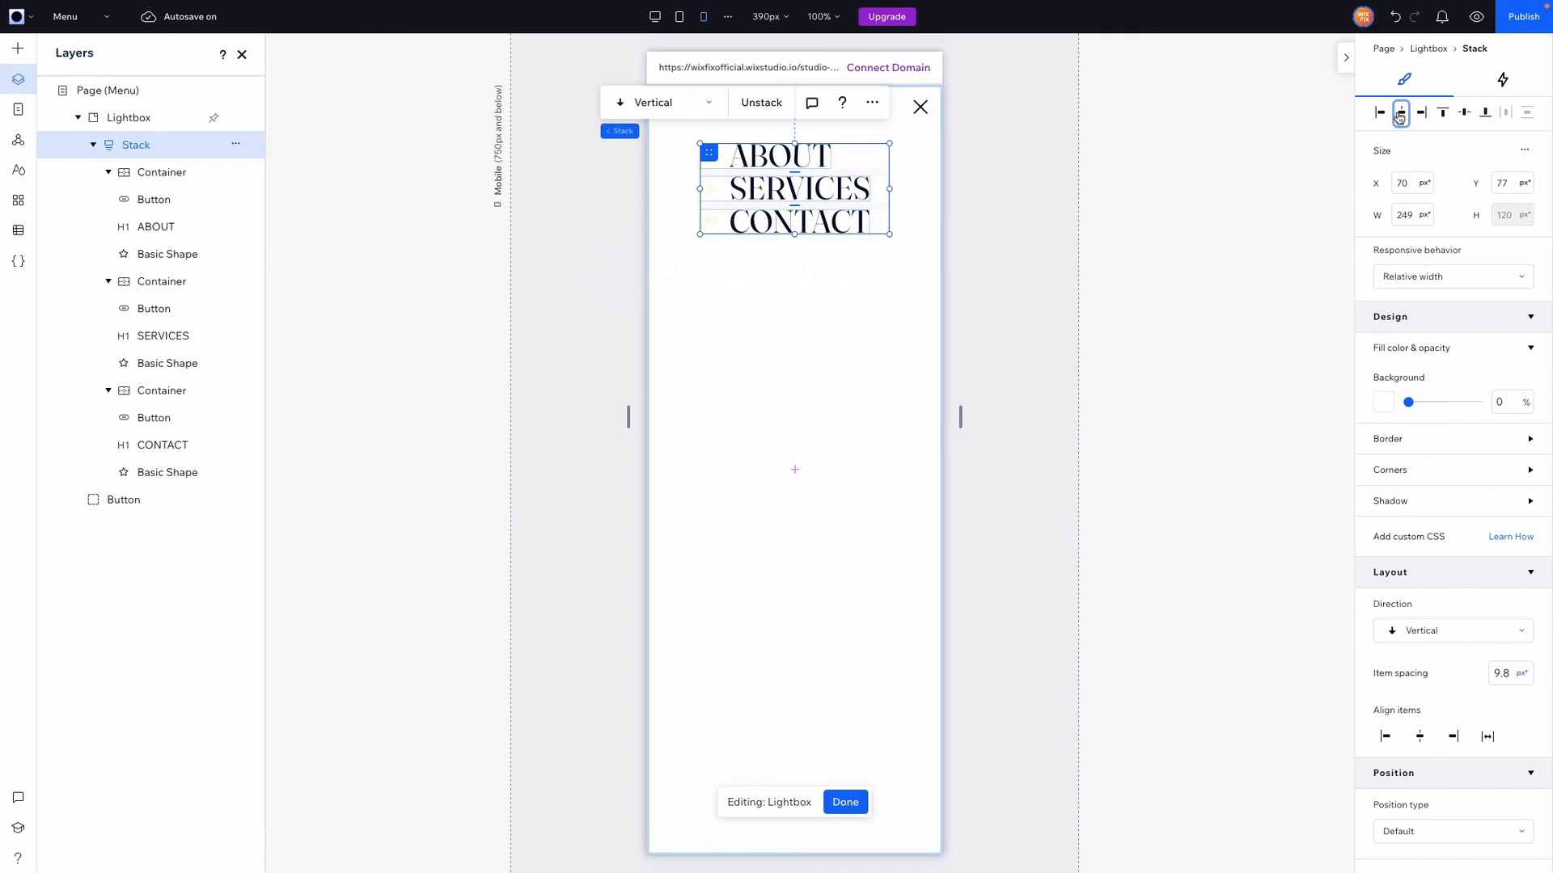
{"action": "left_click", "coordinate": [1030, 277]}
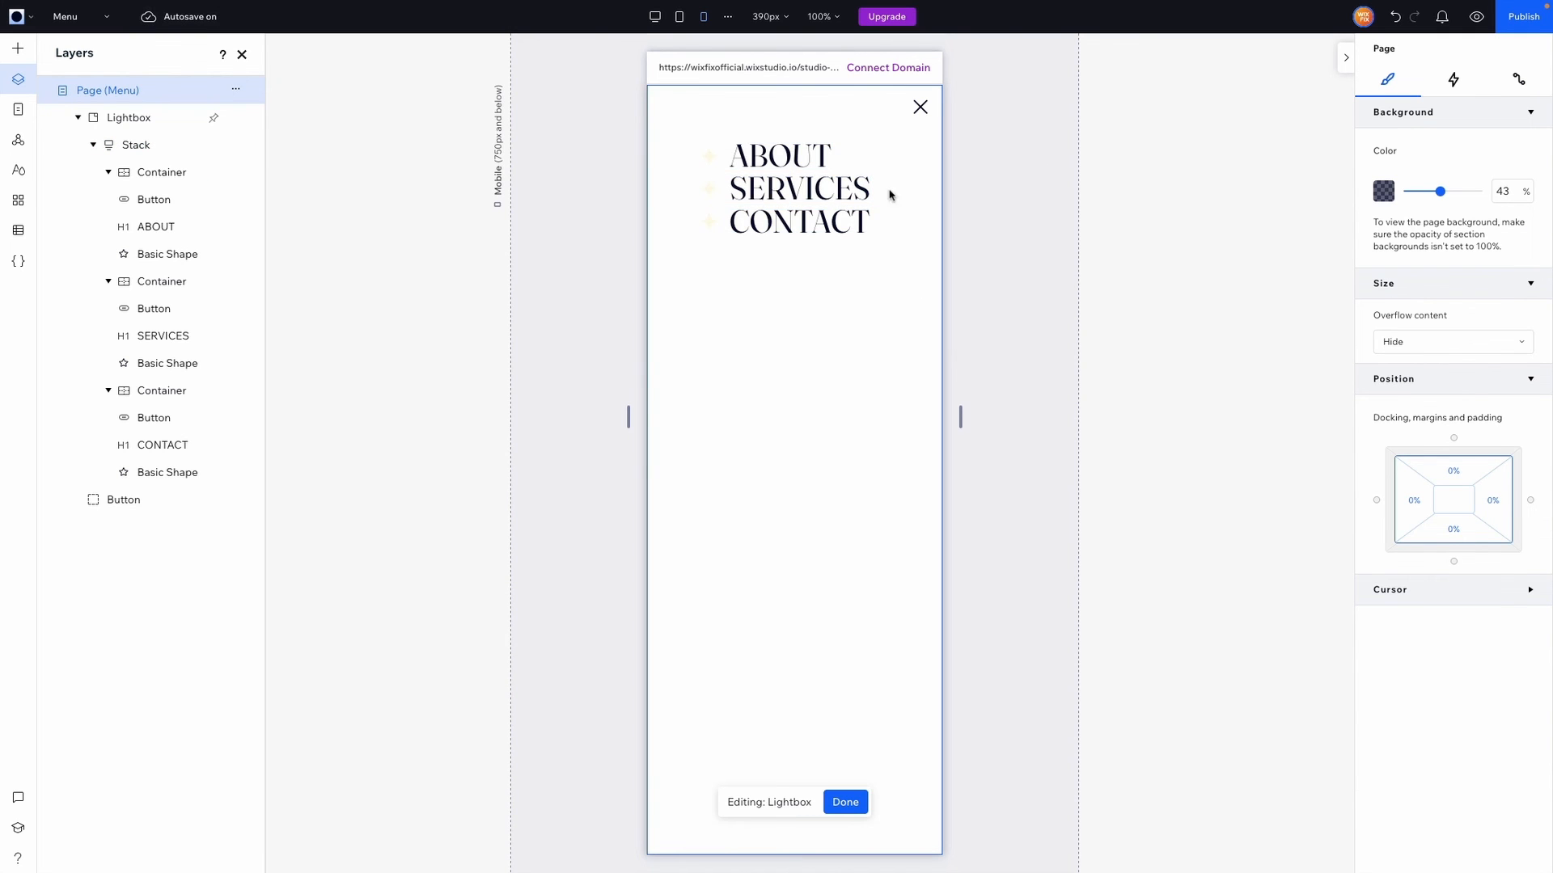
Set the menu stack's item spacing to 16 px on mobile.
{"action": "left_click", "coordinate": [792, 205]}
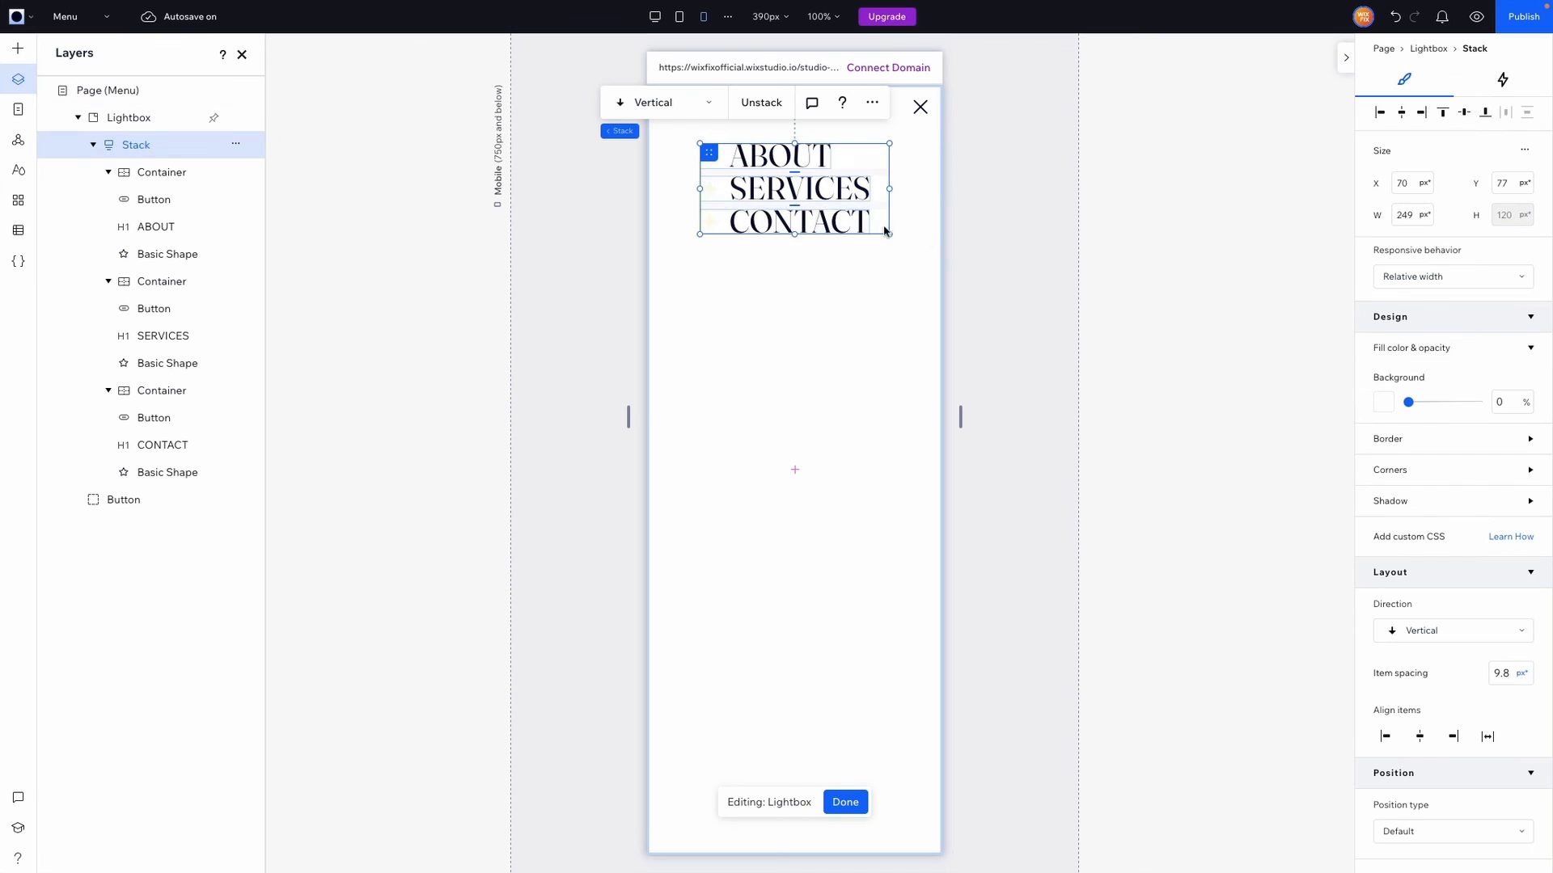
{"action": "left_click", "coordinate": [1504, 673]}
{"action": "type", "text": "16"}
{"action": "key", "text": "Return"}
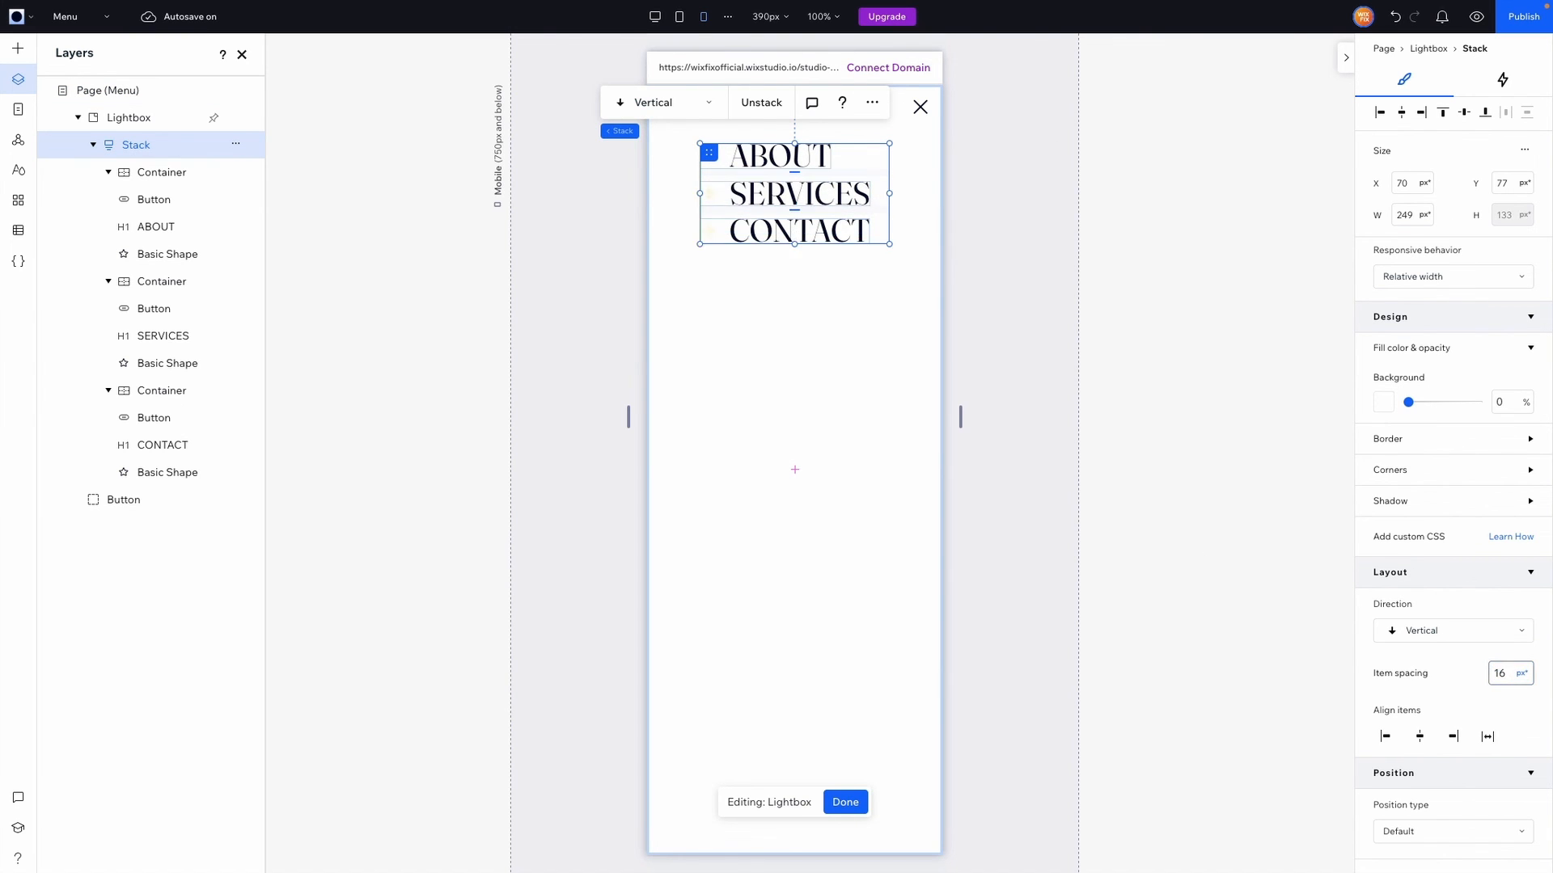
{"action": "left_click", "coordinate": [1114, 291]}
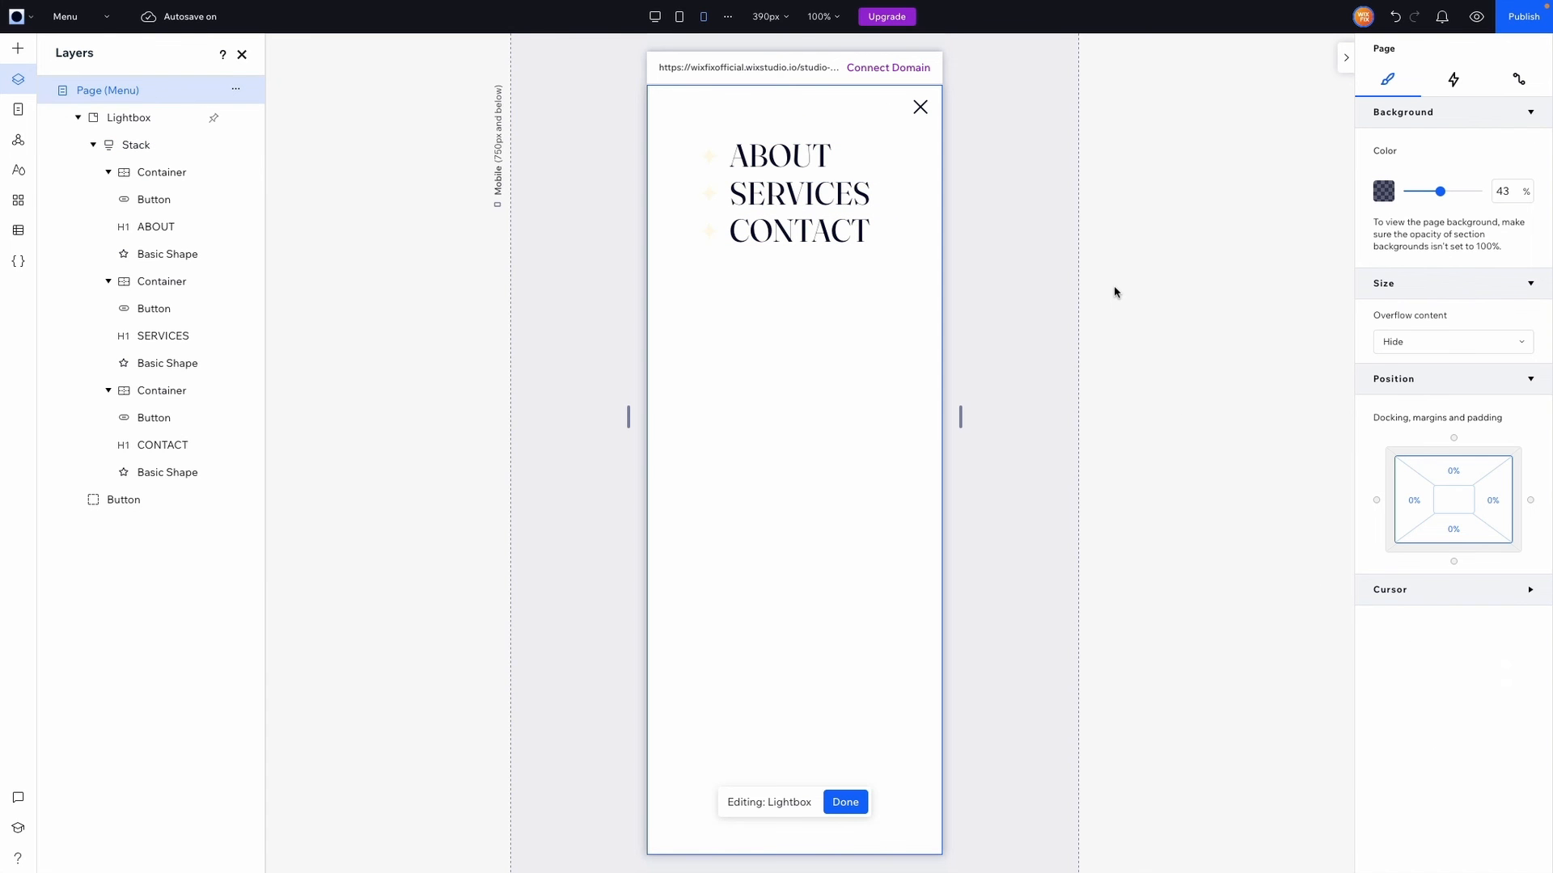